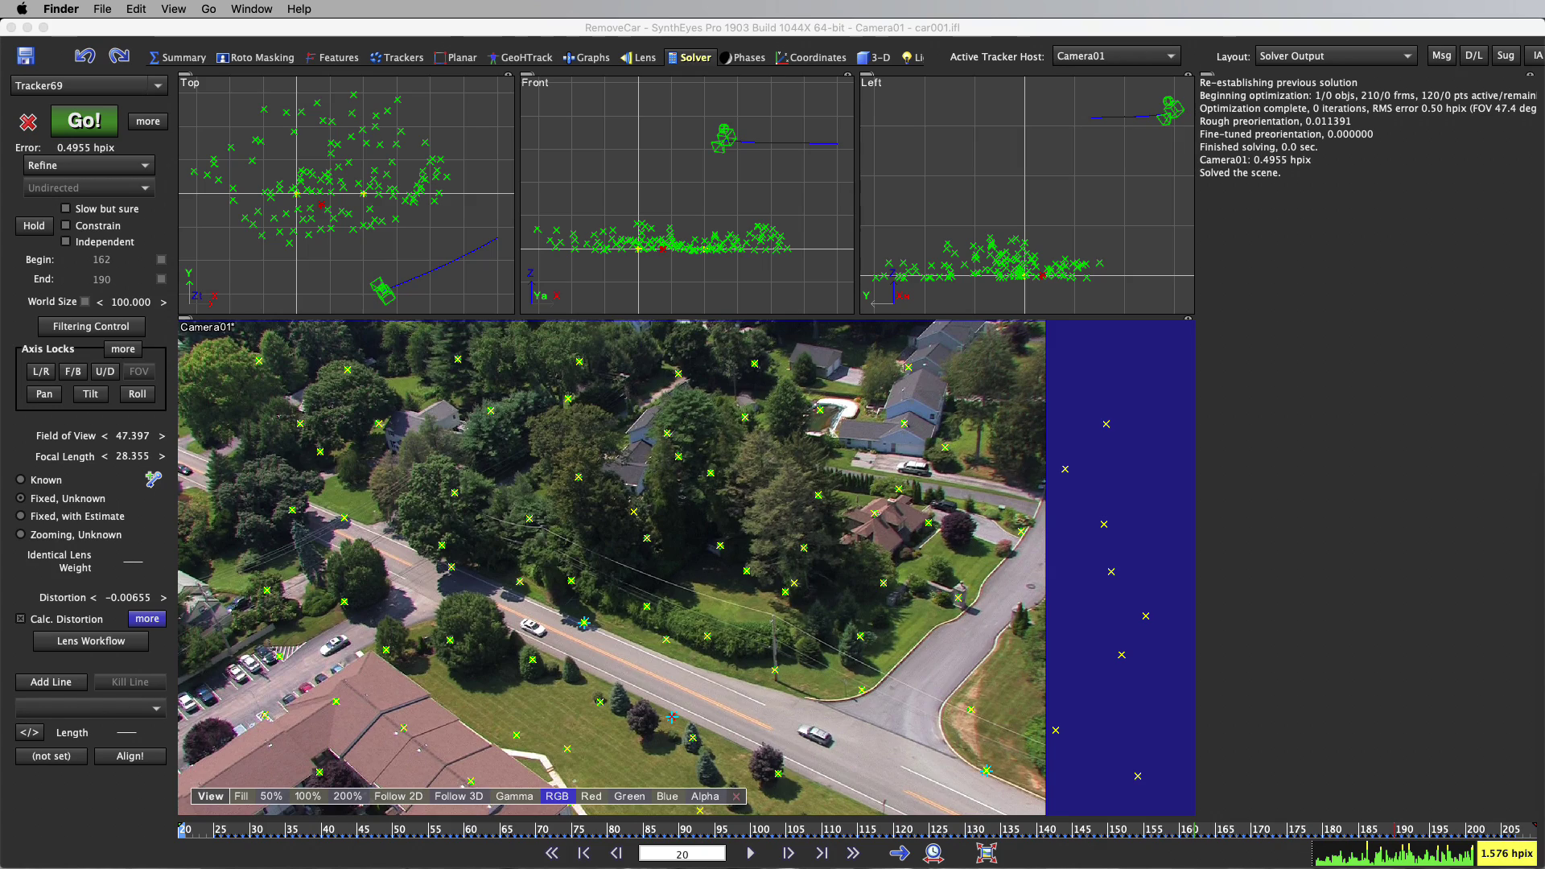
Scrub and play through the shot to examine the cars moving along the main road.
{"action": "left_click", "coordinate": [975, 830]}
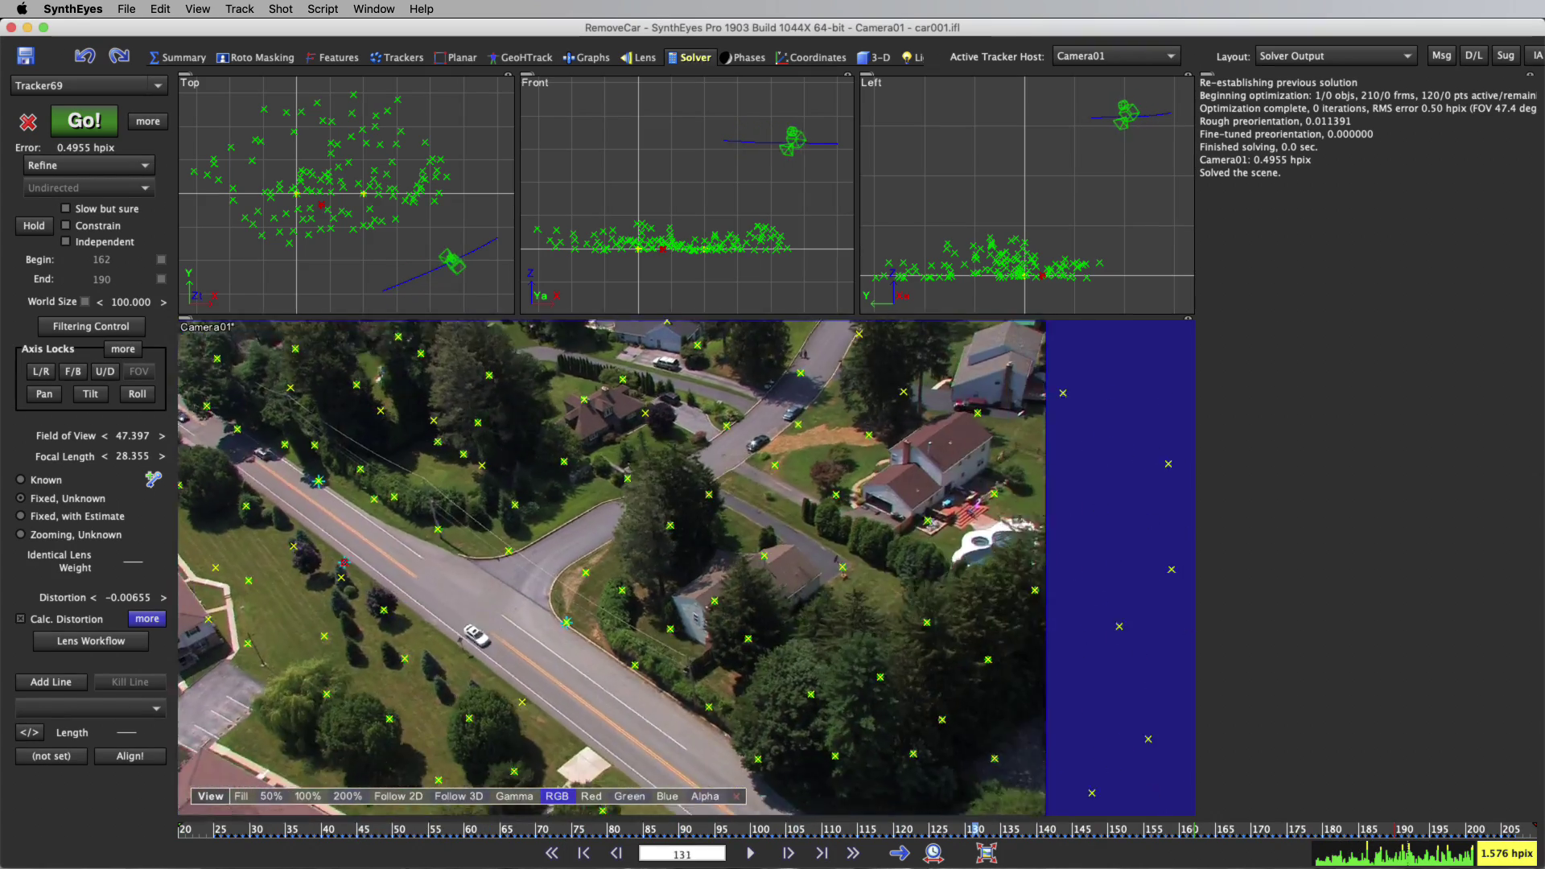
{"action": "left_click_drag", "start_coordinate": [975, 829], "coordinate": [505, 830]}
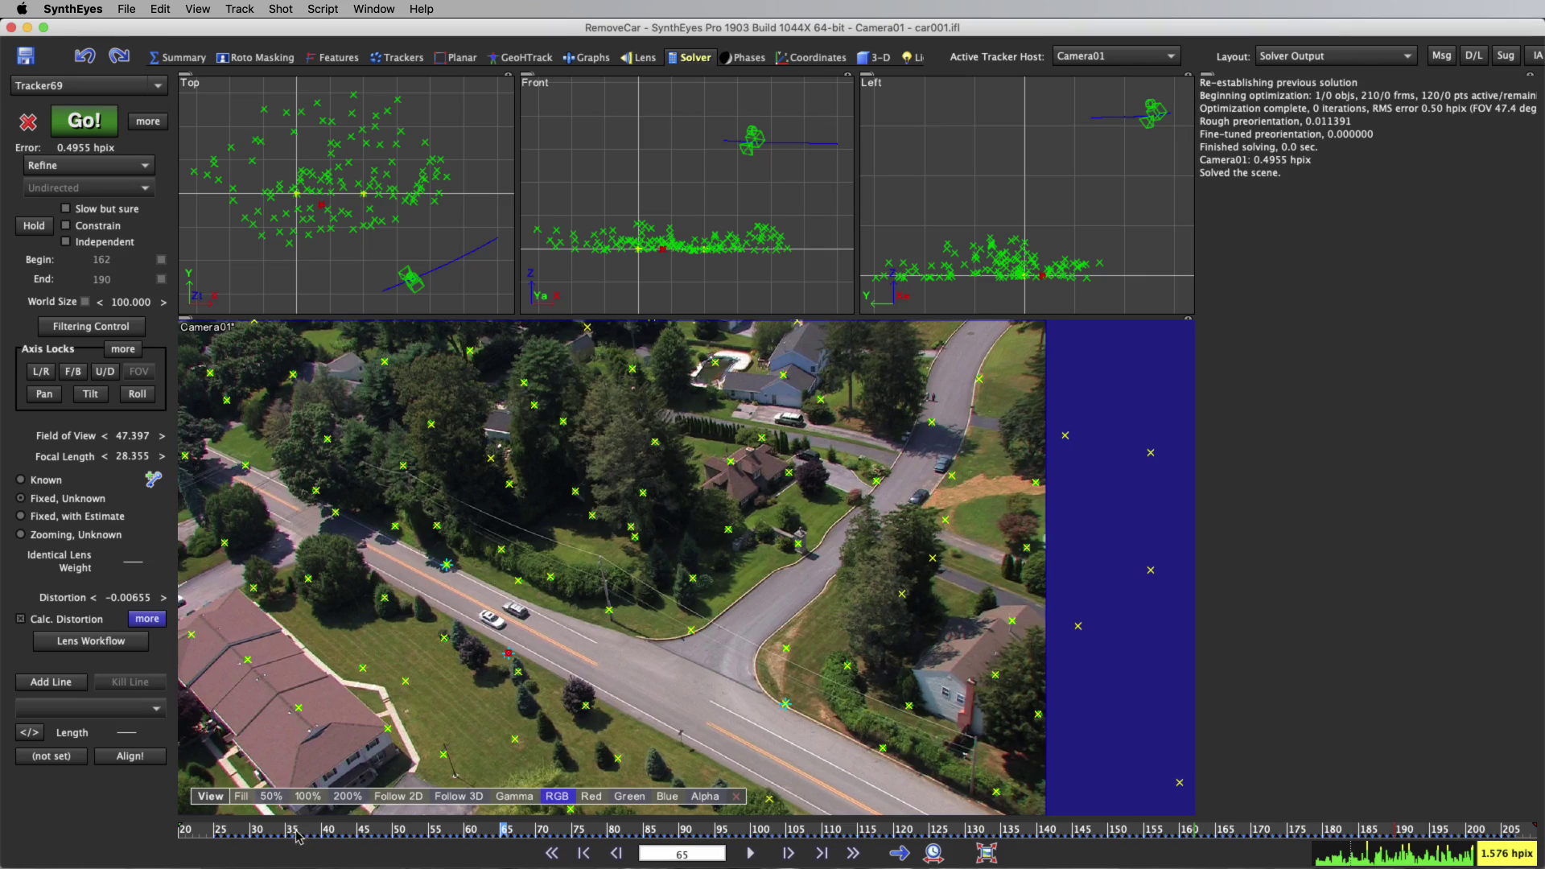
{"action": "key", "text": "space"}
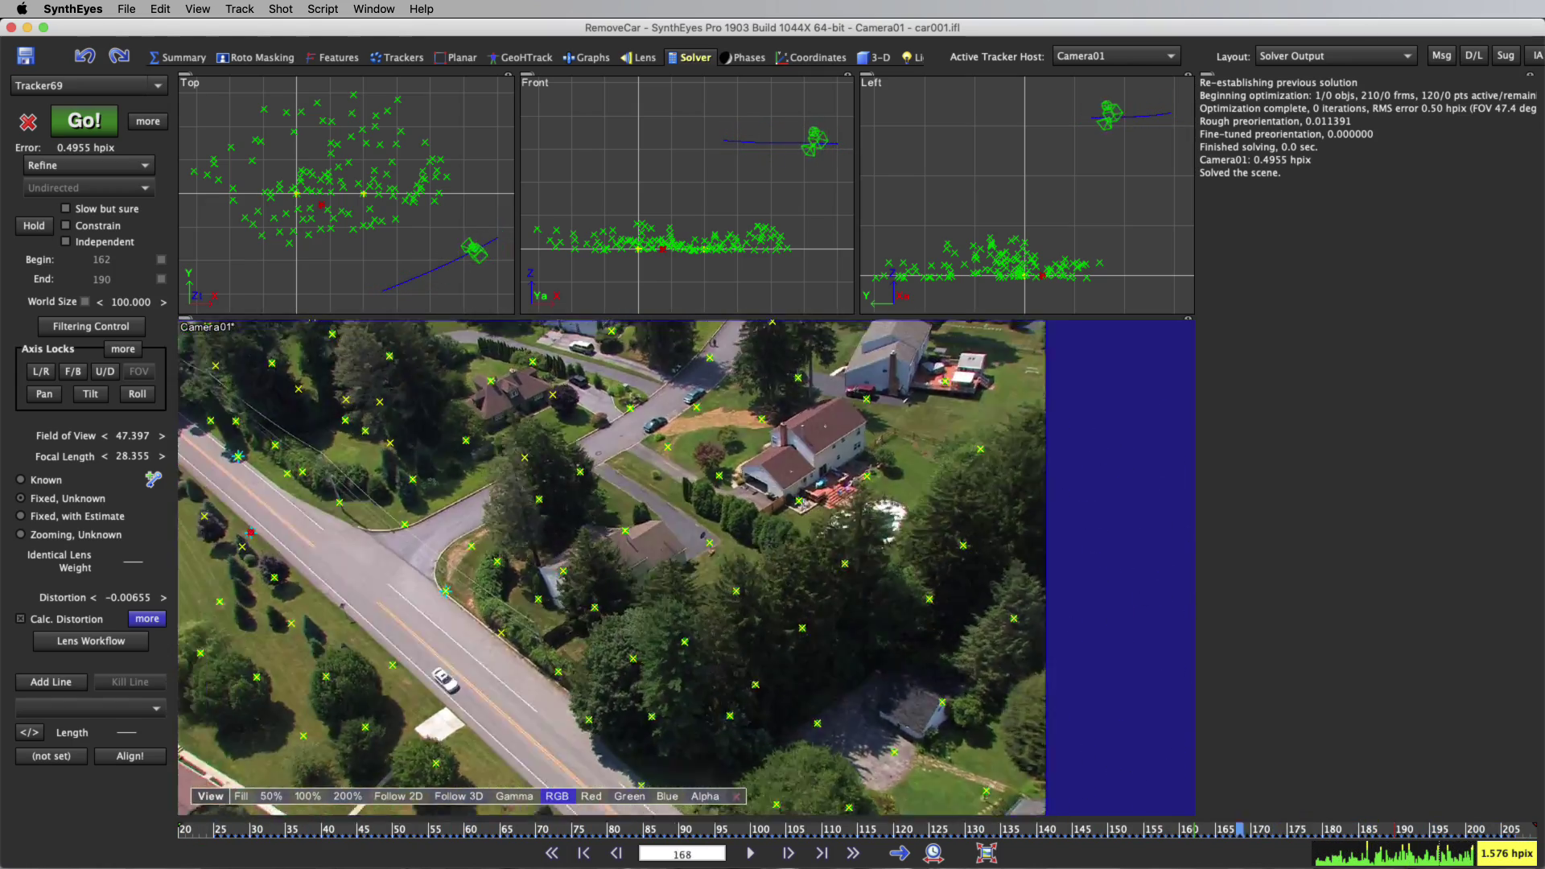
{"action": "key", "text": "Left"}
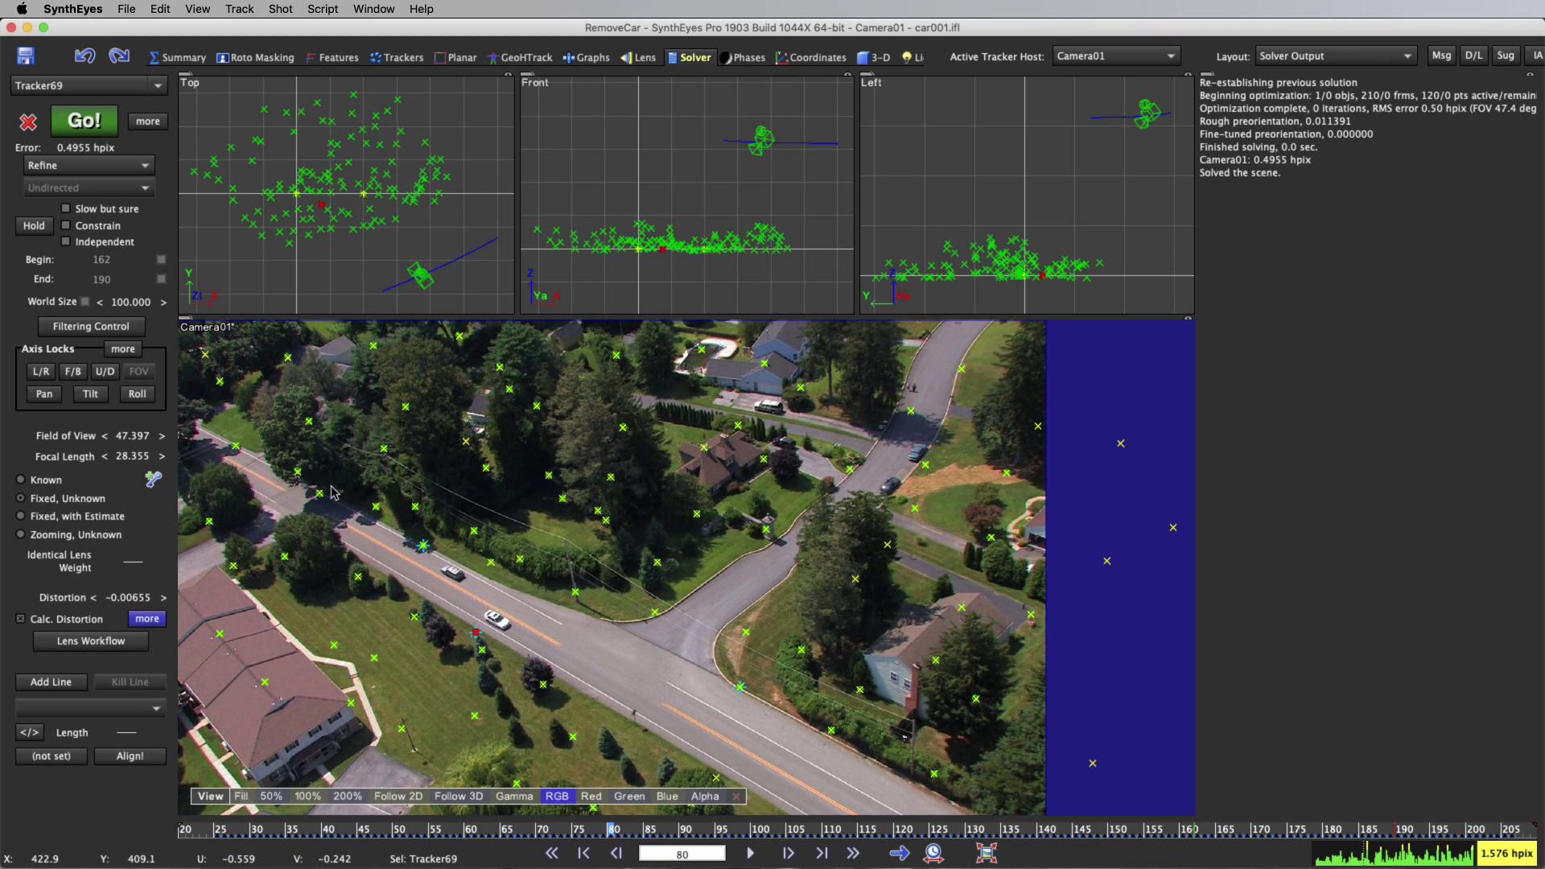
Create a long, narrow plane mesh in the Top view at frame 80, covering the main road across the tracker points.
{"action": "right_click", "coordinate": [282, 171]}
{"action": "mouse_move", "coordinate": [364, 198]}
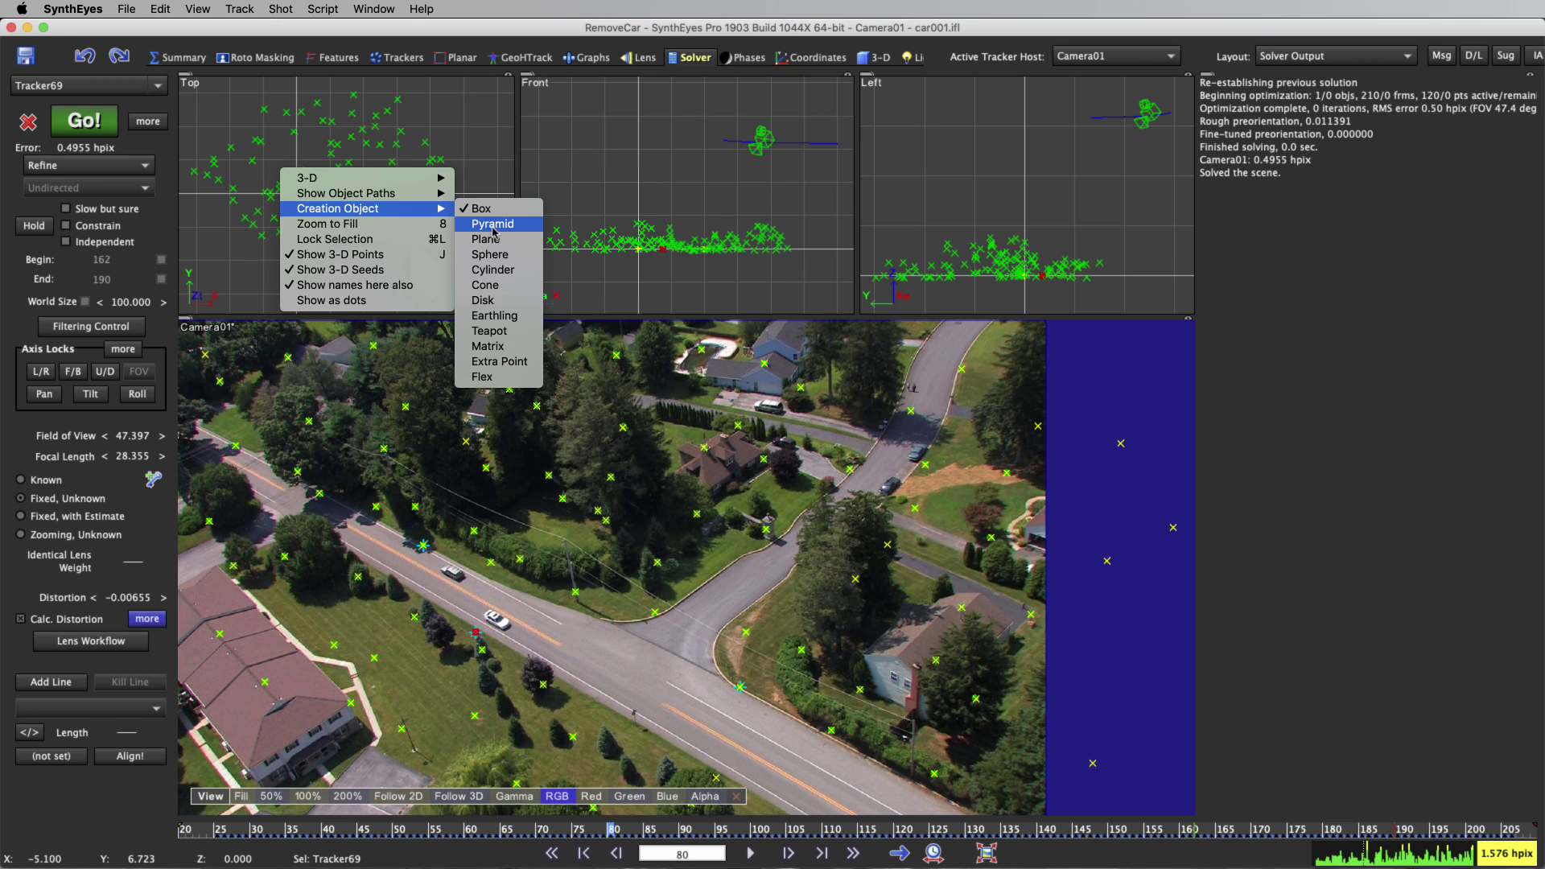
{"action": "left_click", "coordinate": [487, 239]}
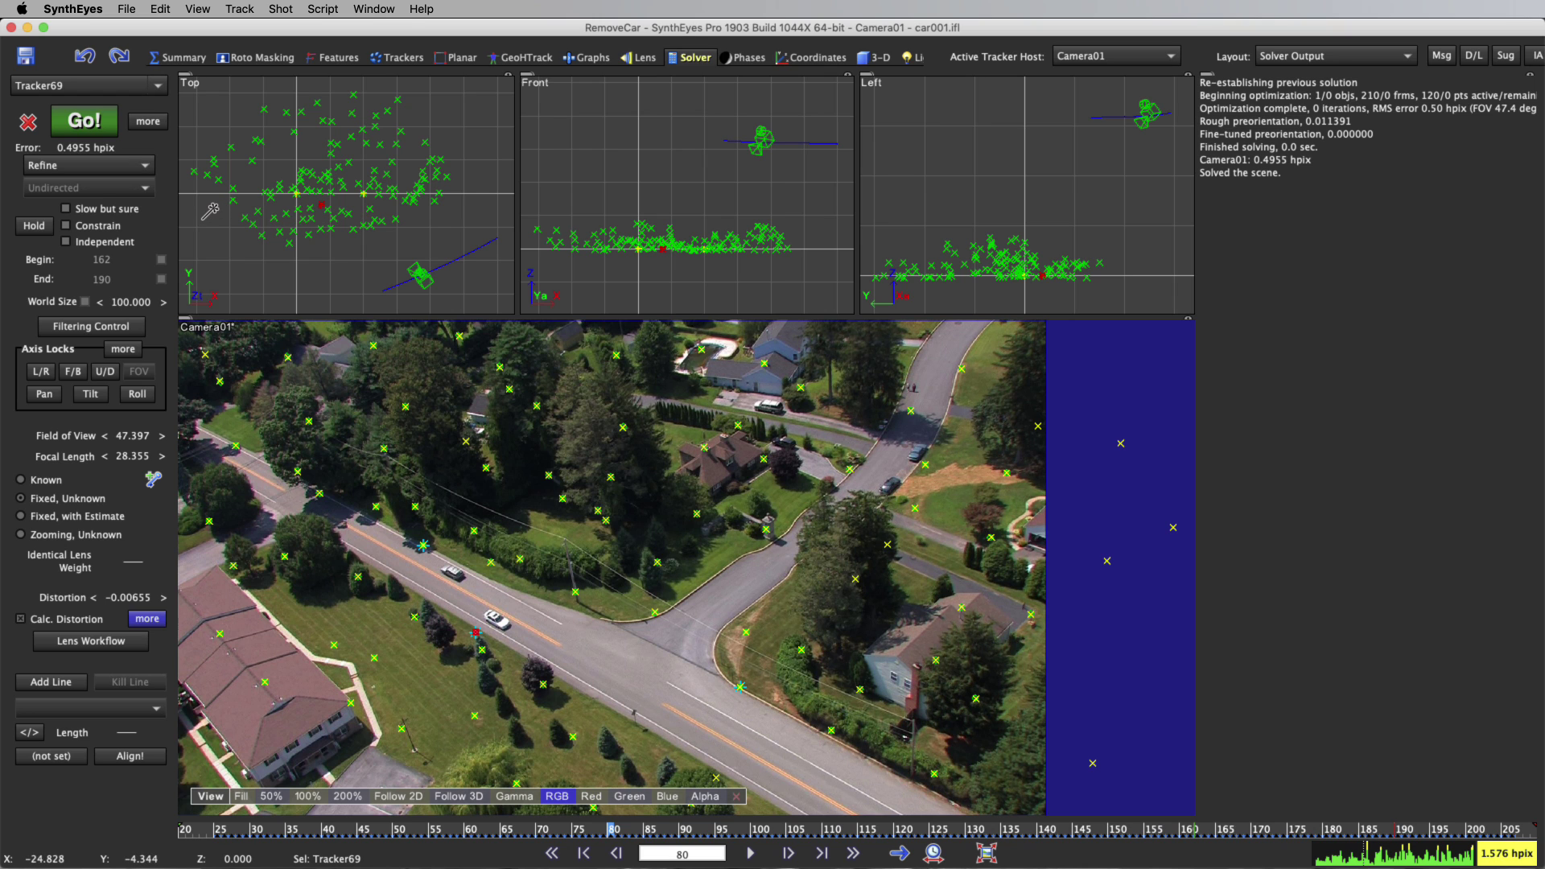
{"action": "left_click_drag", "start_coordinate": [210, 206], "coordinate": [473, 193]}
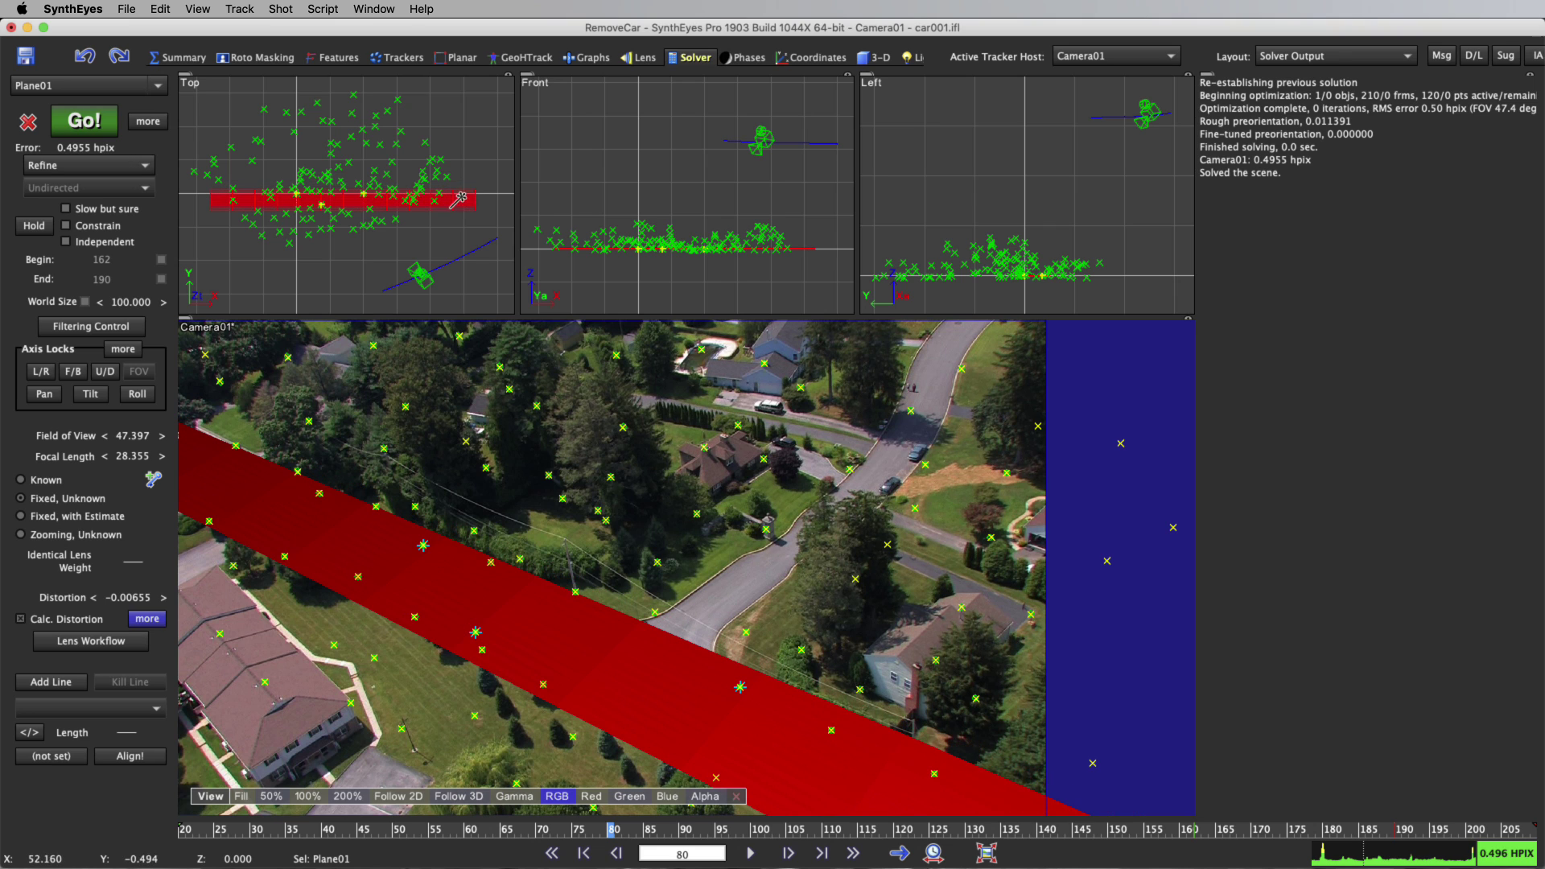
{"action": "left_click", "coordinate": [409, 360]}
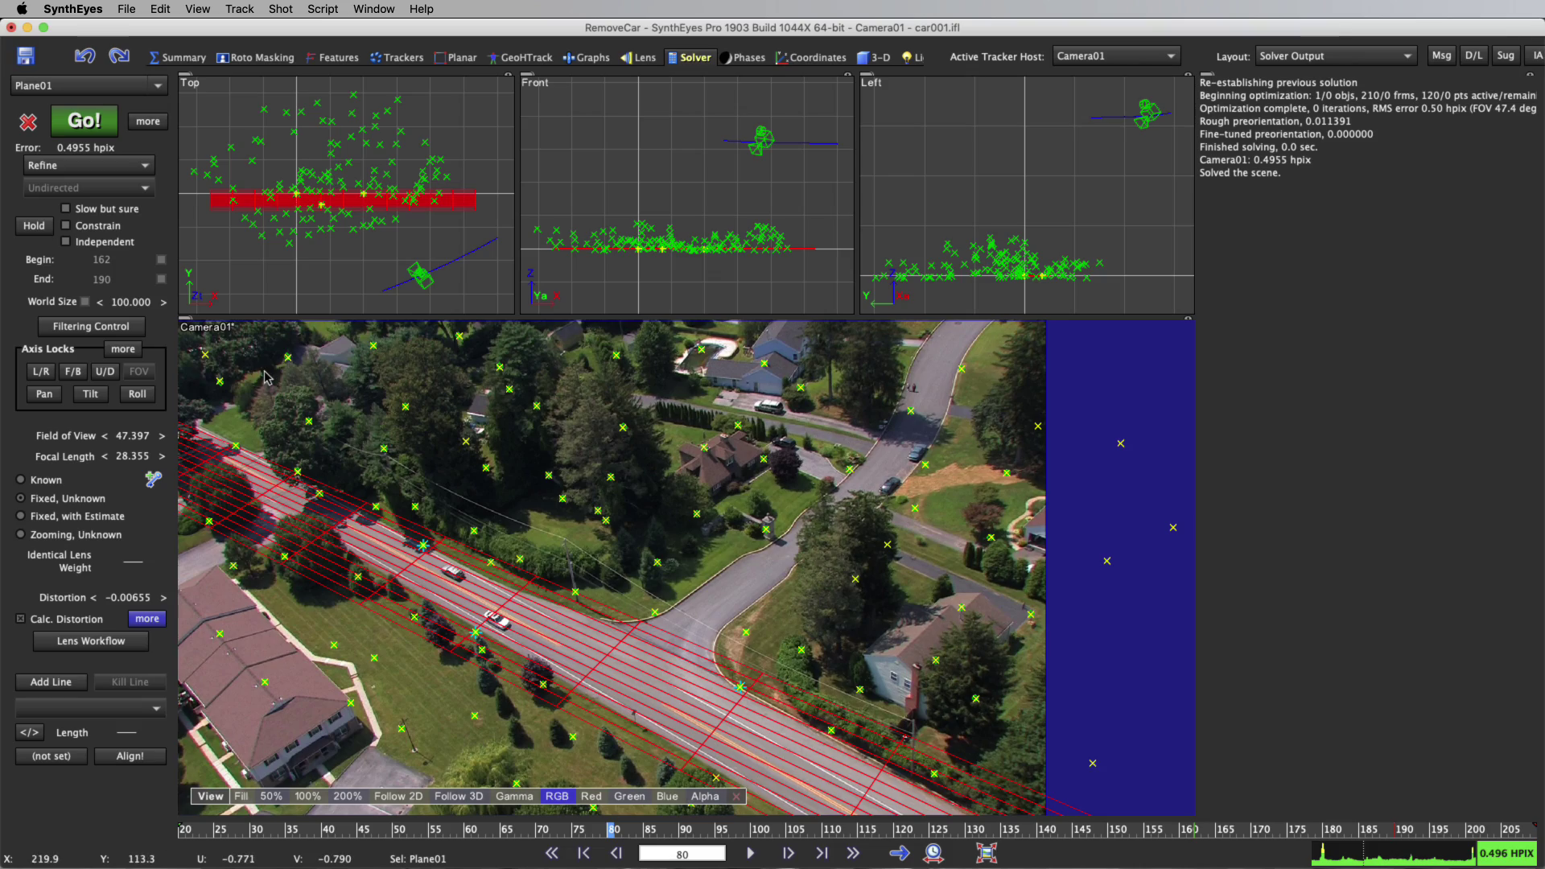
Rotate the plane slightly in the Top view to follow the road, check it along the shot, and return to frame 20.
{"action": "left_click_drag", "start_coordinate": [527, 831], "coordinate": [847, 832]}
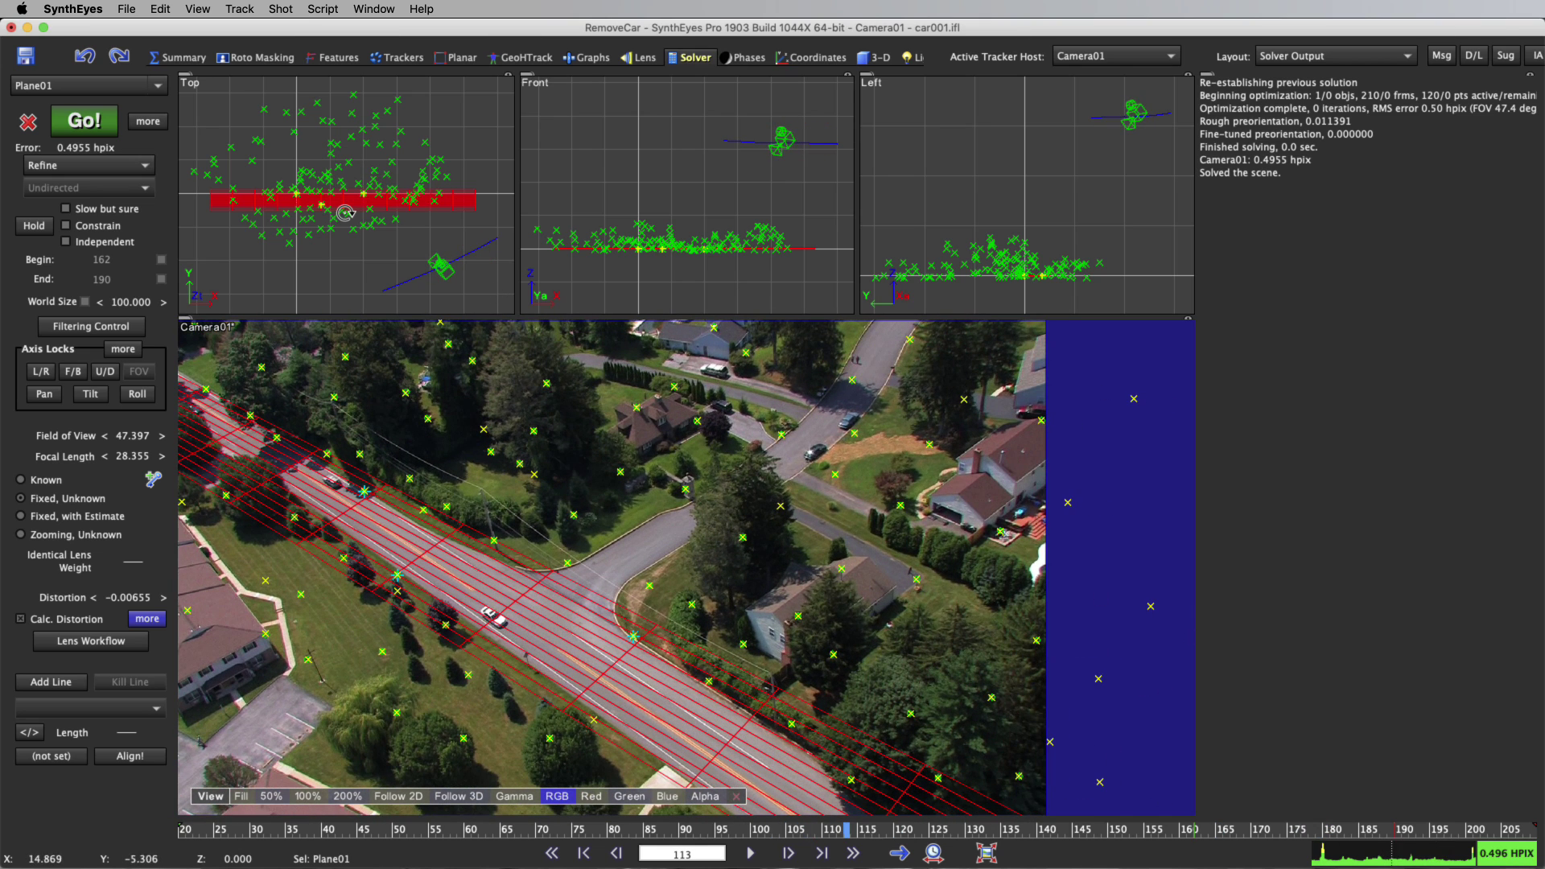
{"action": "left_click_drag", "start_coordinate": [348, 203], "coordinate": [348, 209]}
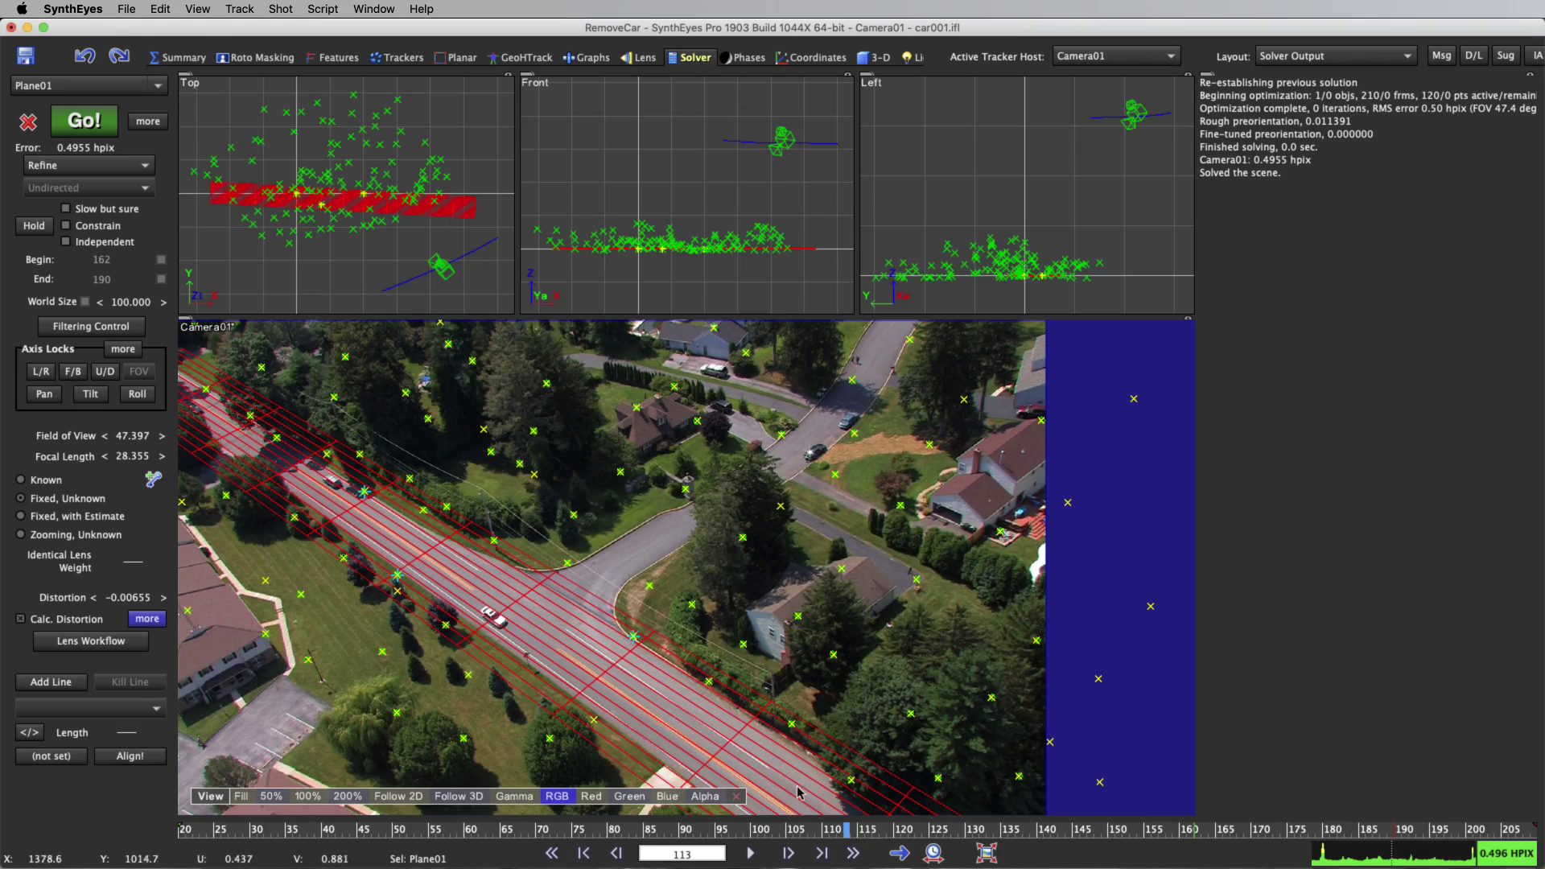
{"action": "left_click_drag", "start_coordinate": [829, 837], "coordinate": [1533, 834]}
{"action": "key", "text": "space"}
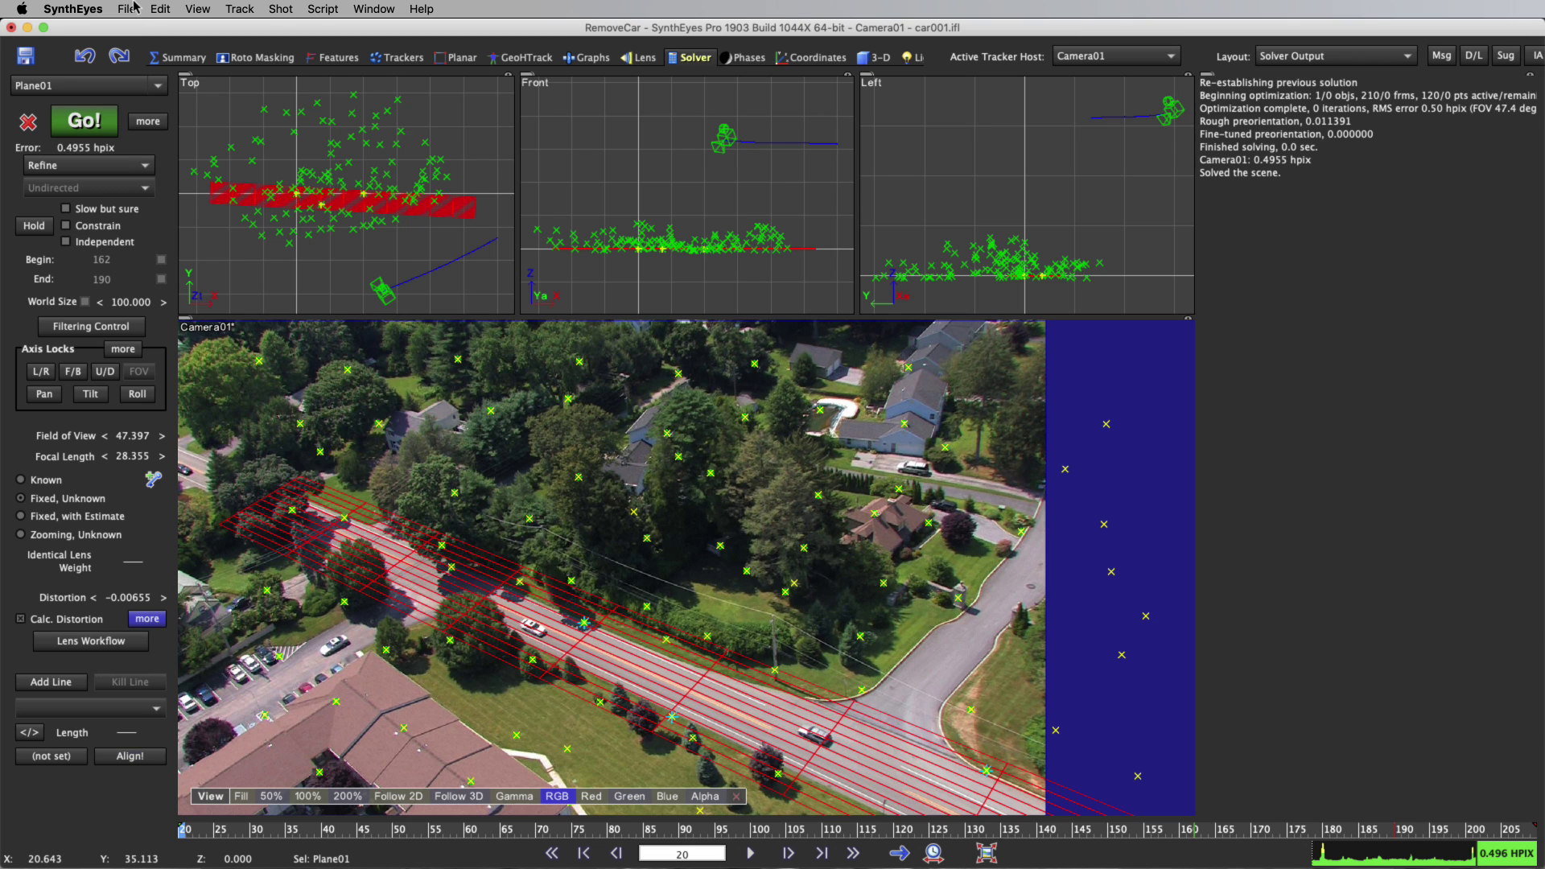
Open the ViewShift settings and set the output file to carvs.mp4 in the Previews folder, replacing the existing file.
{"action": "left_click", "coordinate": [273, 9]}
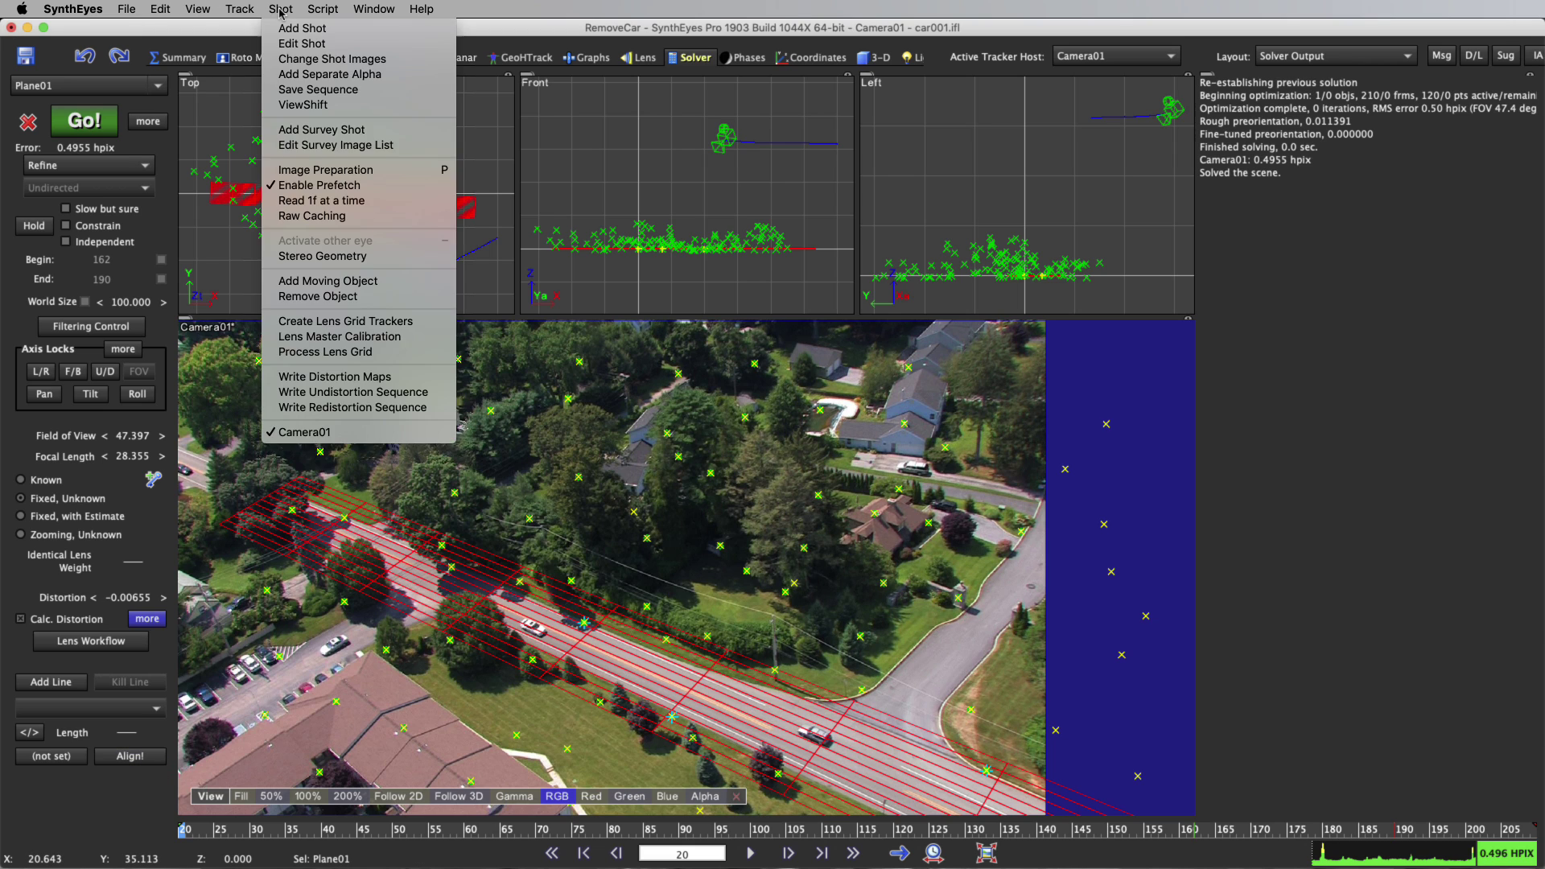
{"action": "left_click", "coordinate": [321, 112]}
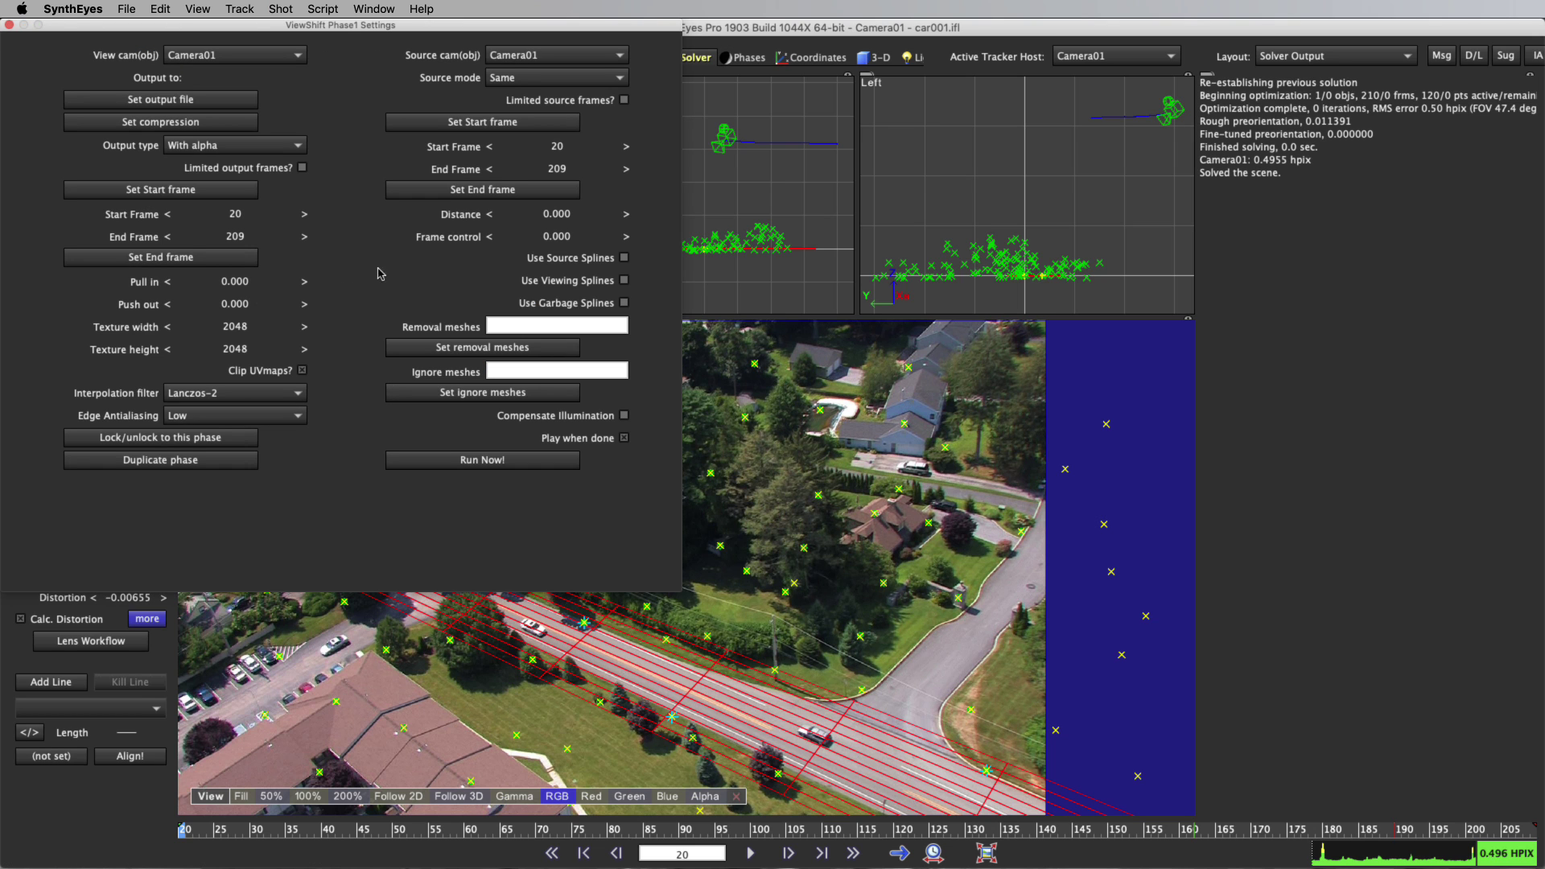
{"action": "left_click_drag", "start_coordinate": [288, 25], "coordinate": [1084, 212]}
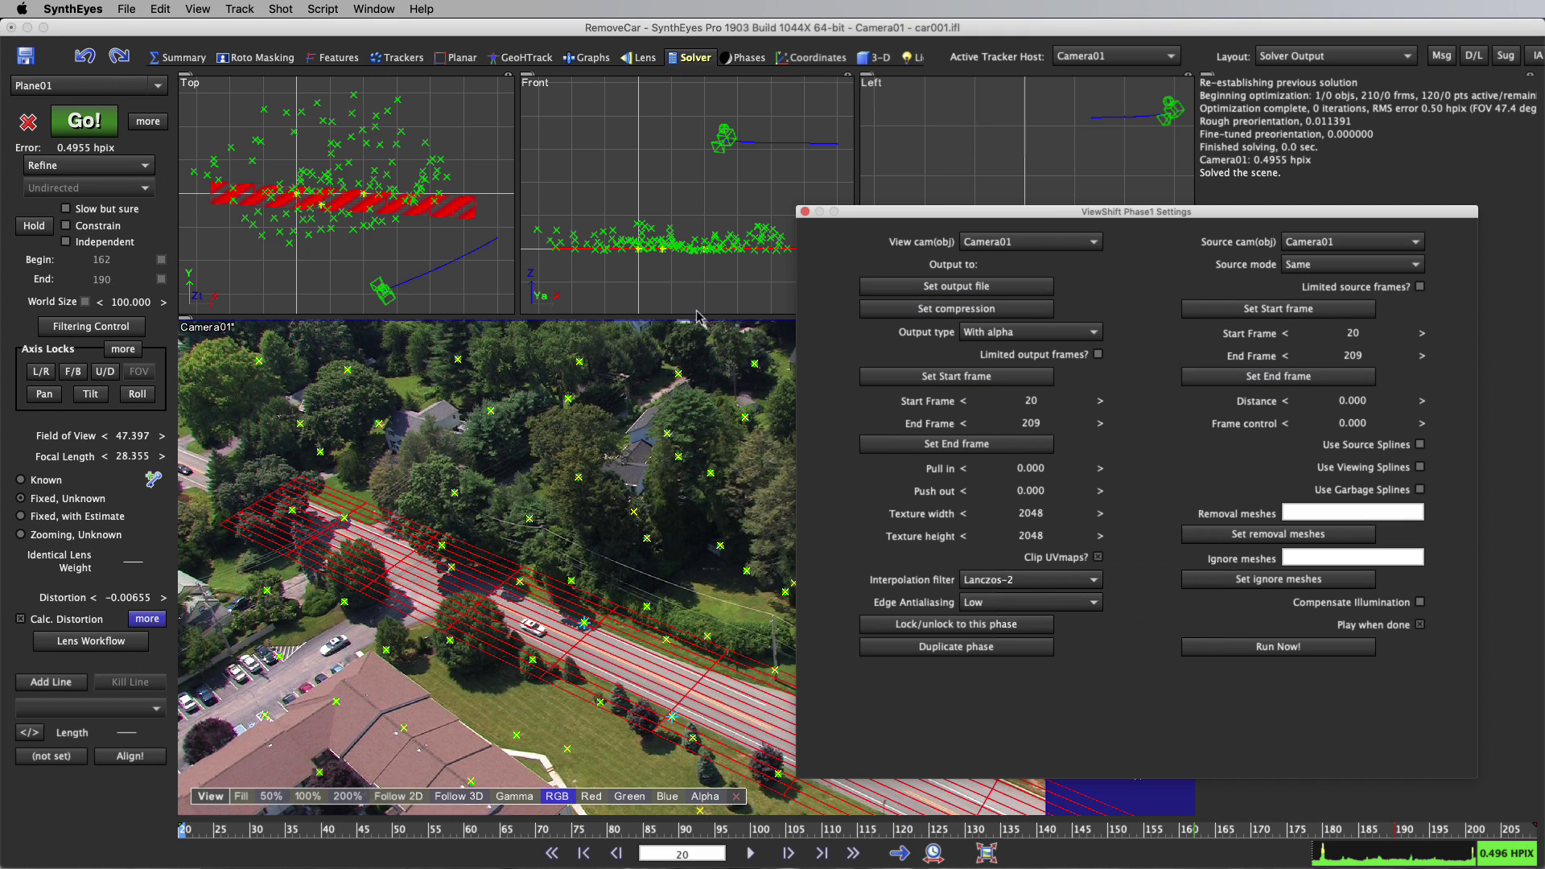
{"action": "left_click", "coordinate": [912, 288]}
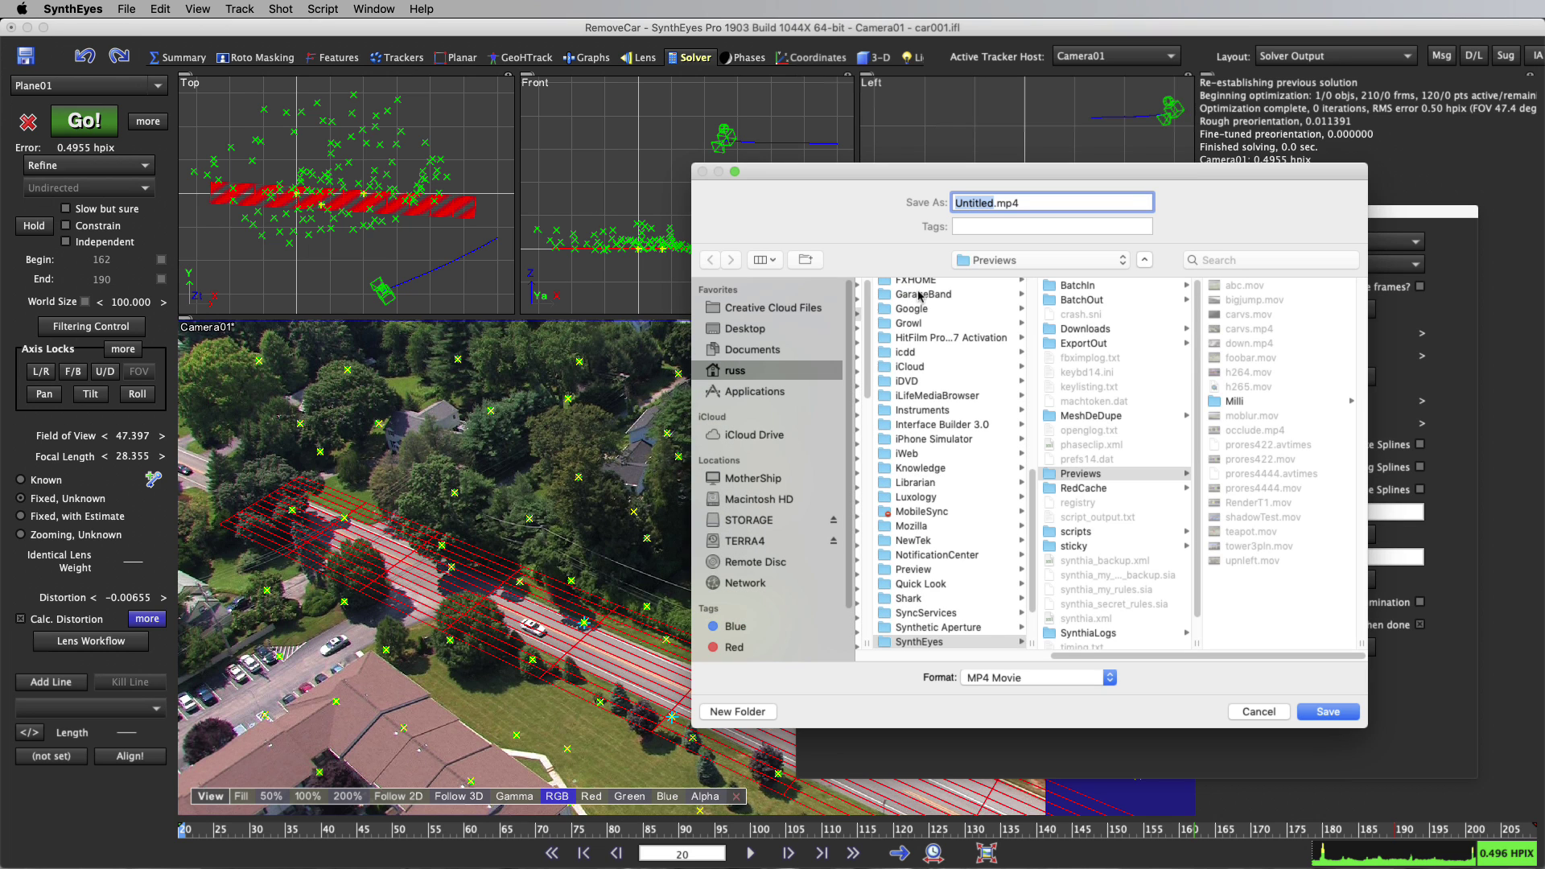
{"action": "left_click", "coordinate": [1237, 328]}
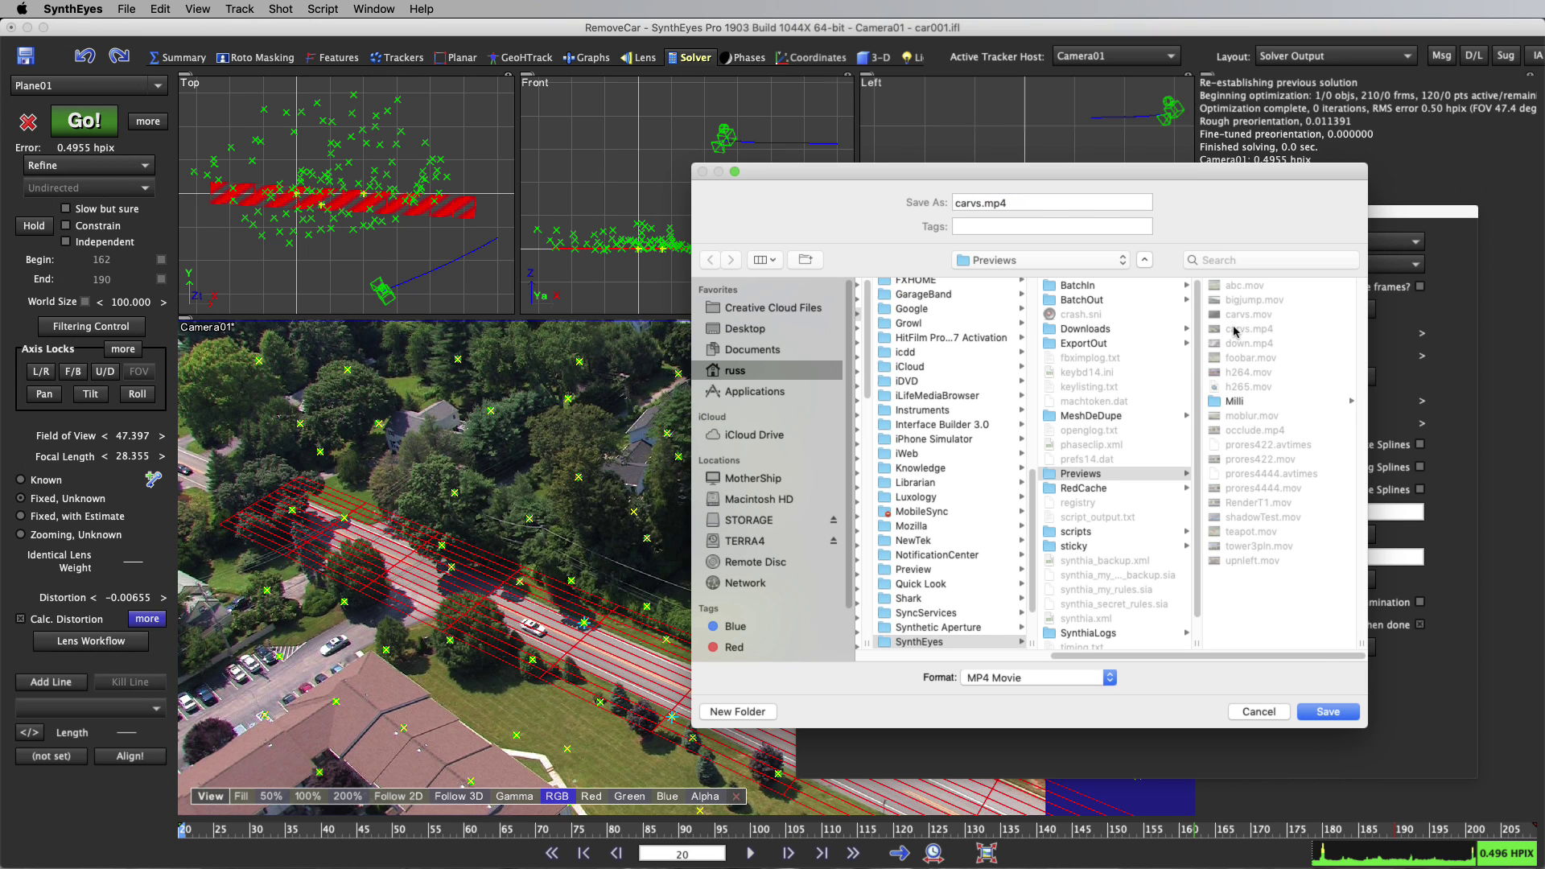
{"action": "left_click", "coordinate": [1328, 713]}
{"action": "left_click", "coordinate": [1136, 279]}
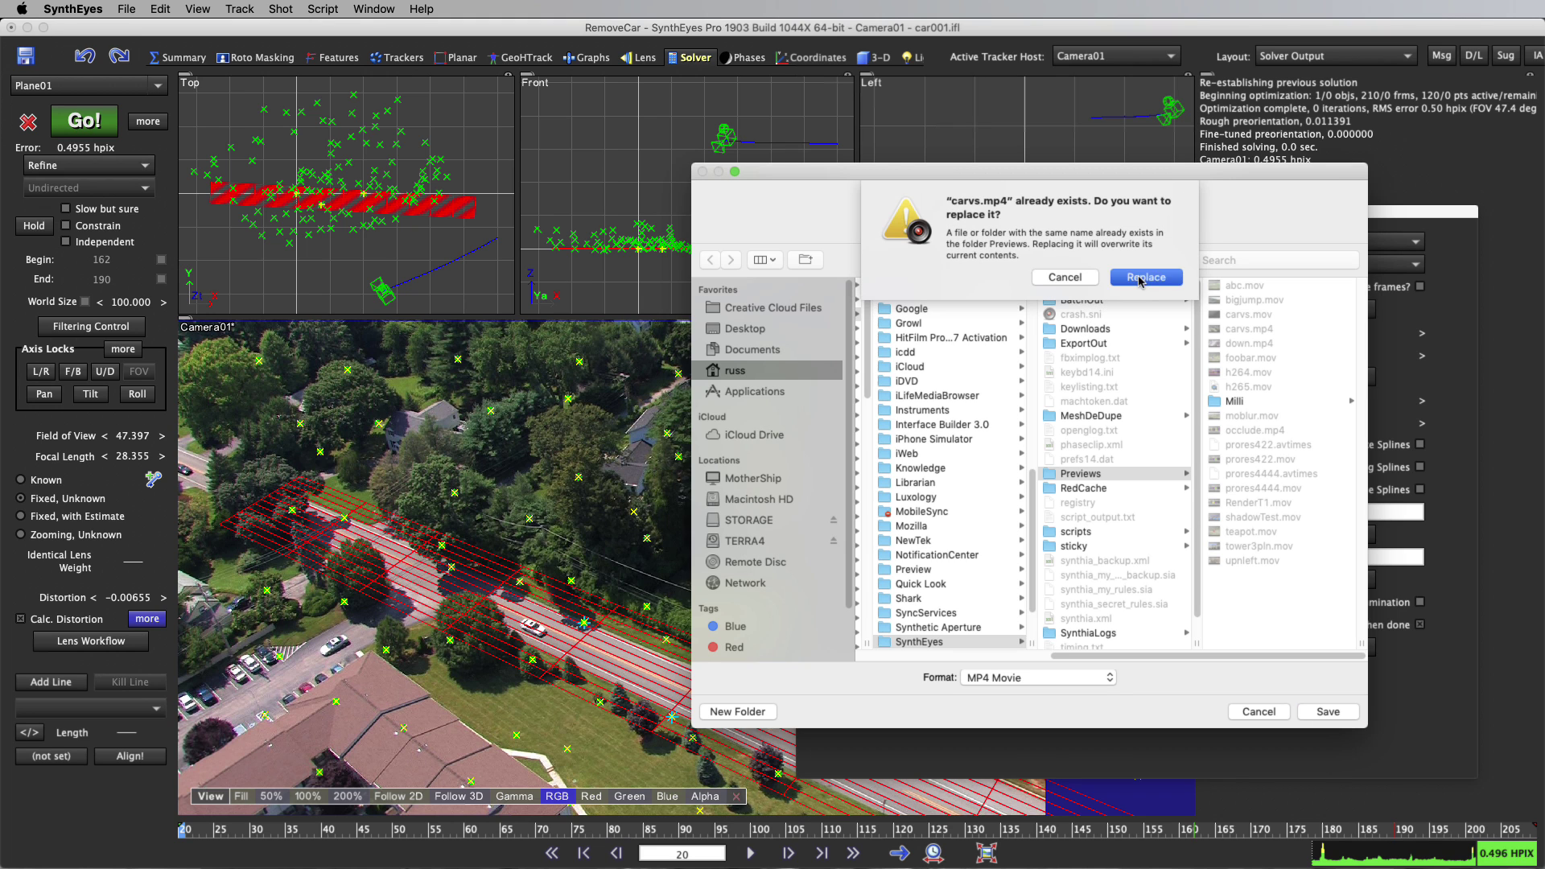
Set the output compression's bit rate to 20000 Kbps, keeping the H.264 codec.
{"action": "left_click", "coordinate": [956, 309]}
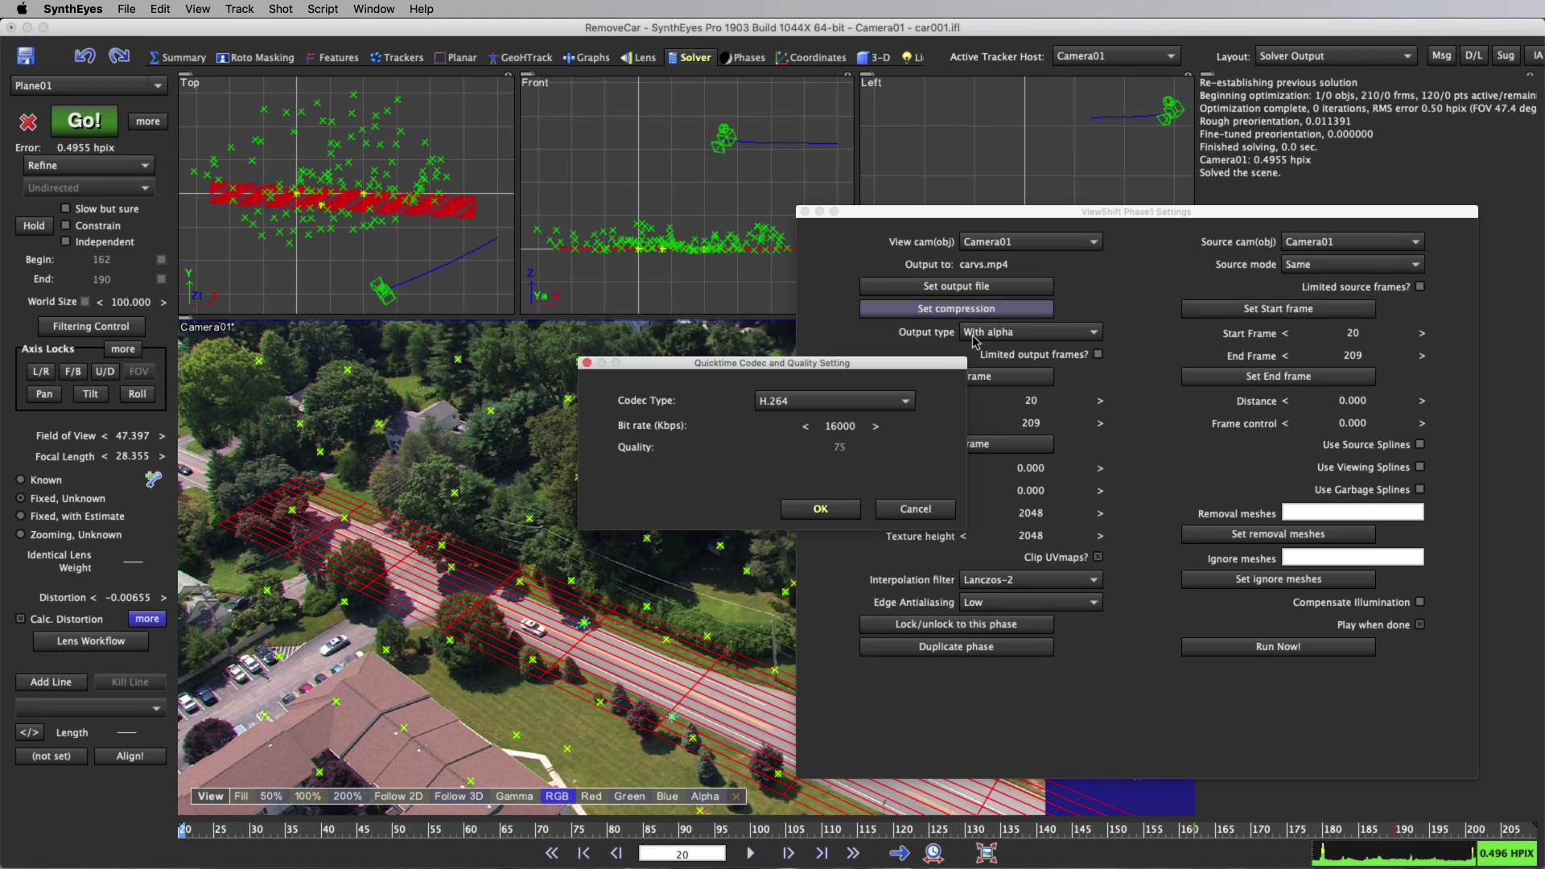
{"action": "double_click", "coordinate": [839, 425]}
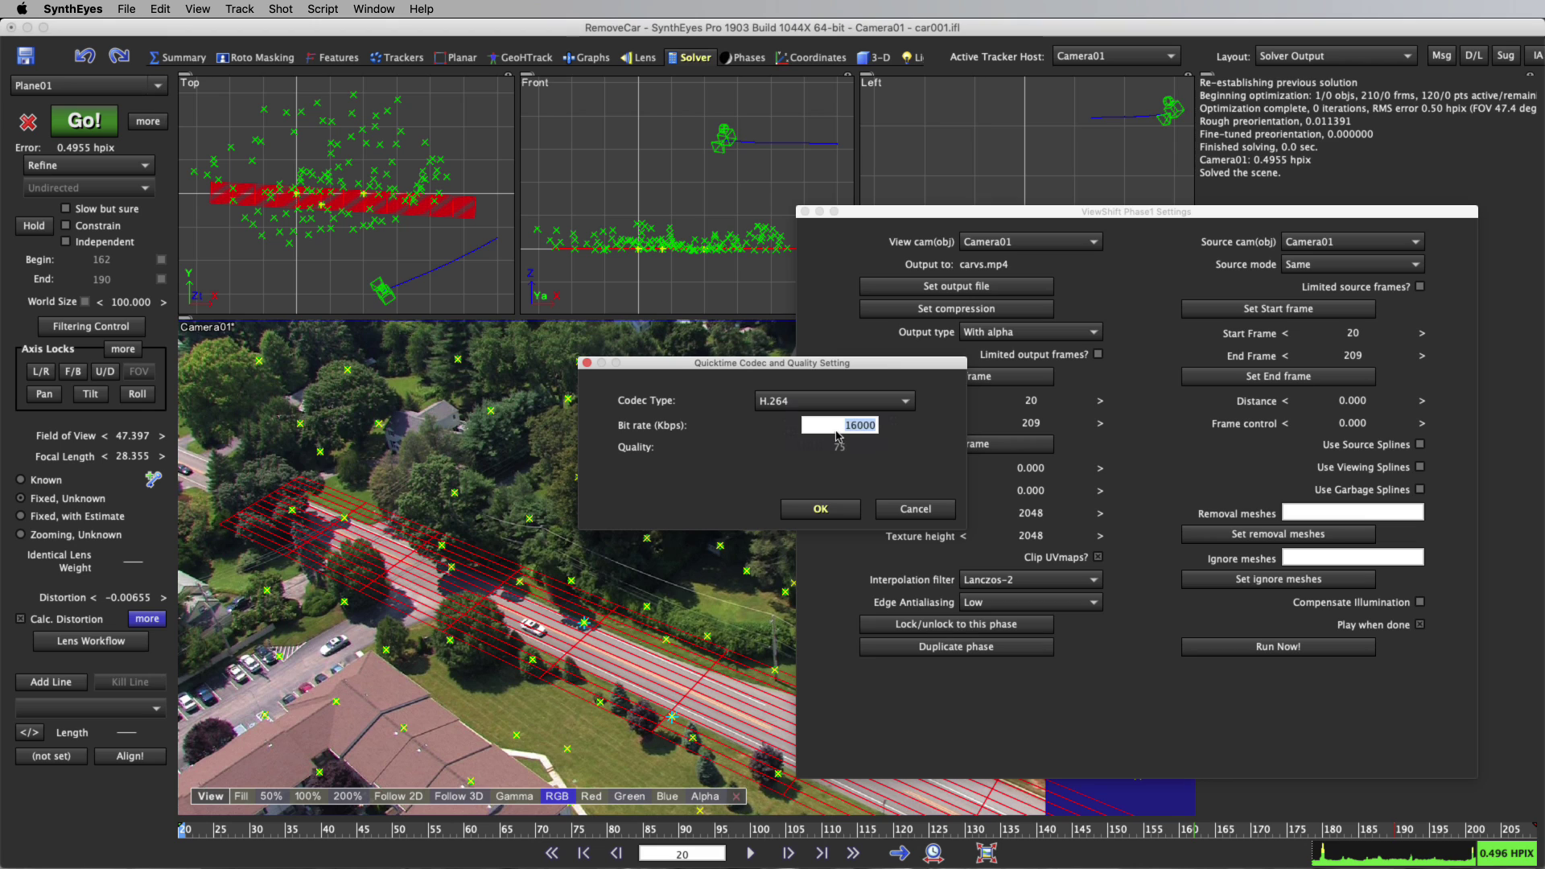
{"action": "type", "text": "2000"}
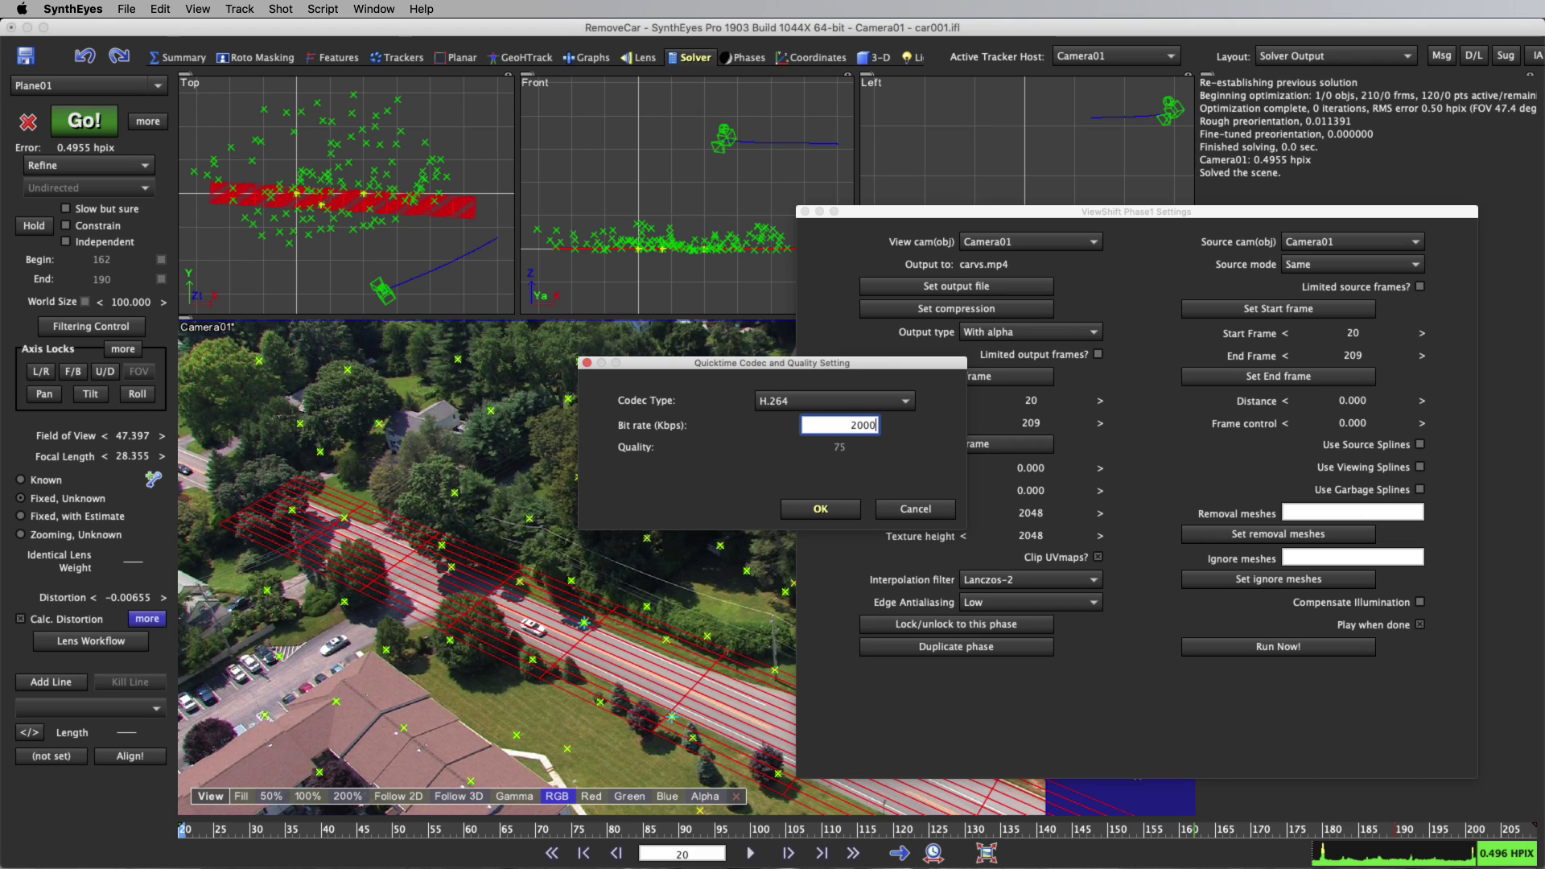
{"action": "type", "text": "0"}
{"action": "key", "text": "Return"}
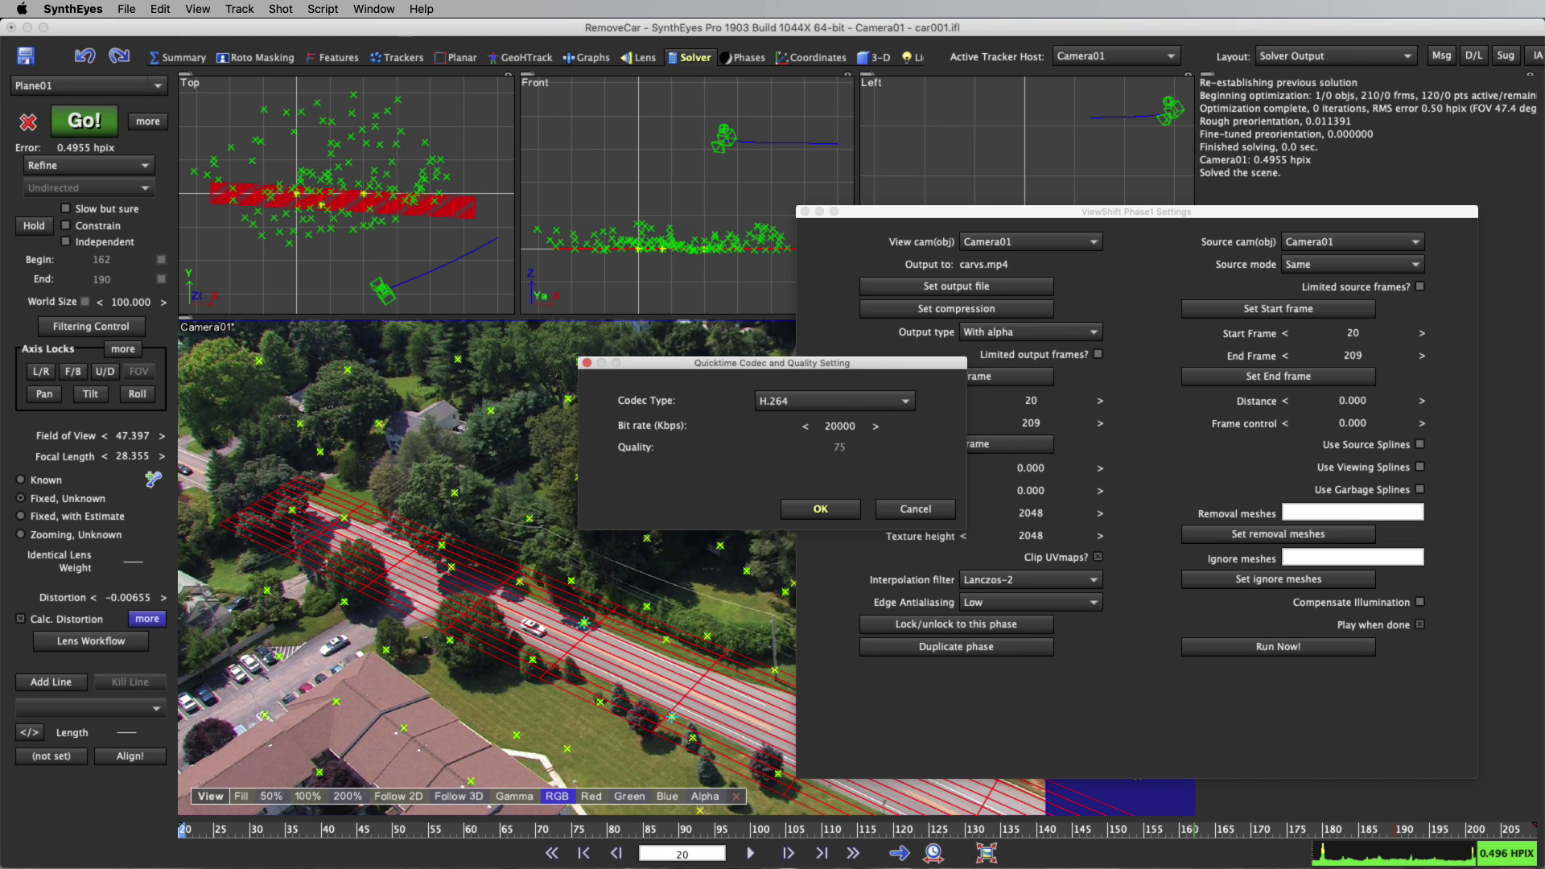
{"action": "left_click", "coordinate": [821, 509]}
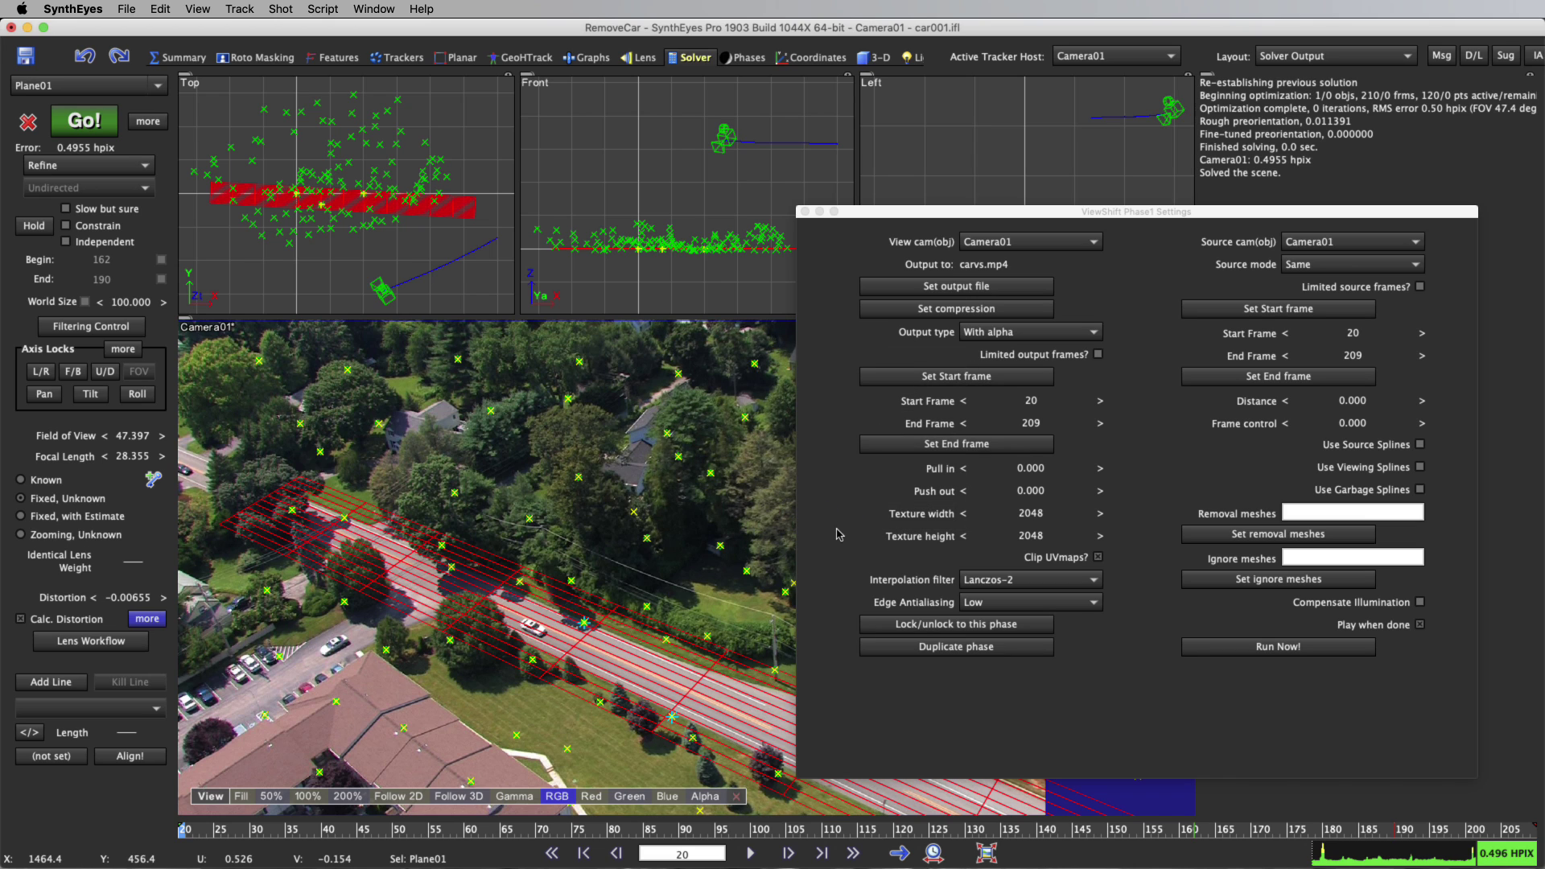
Run ViewShift and review the rendered carvs.mp4 in QuickTime Player, closing the movie when done.
{"action": "left_click", "coordinate": [1285, 648]}
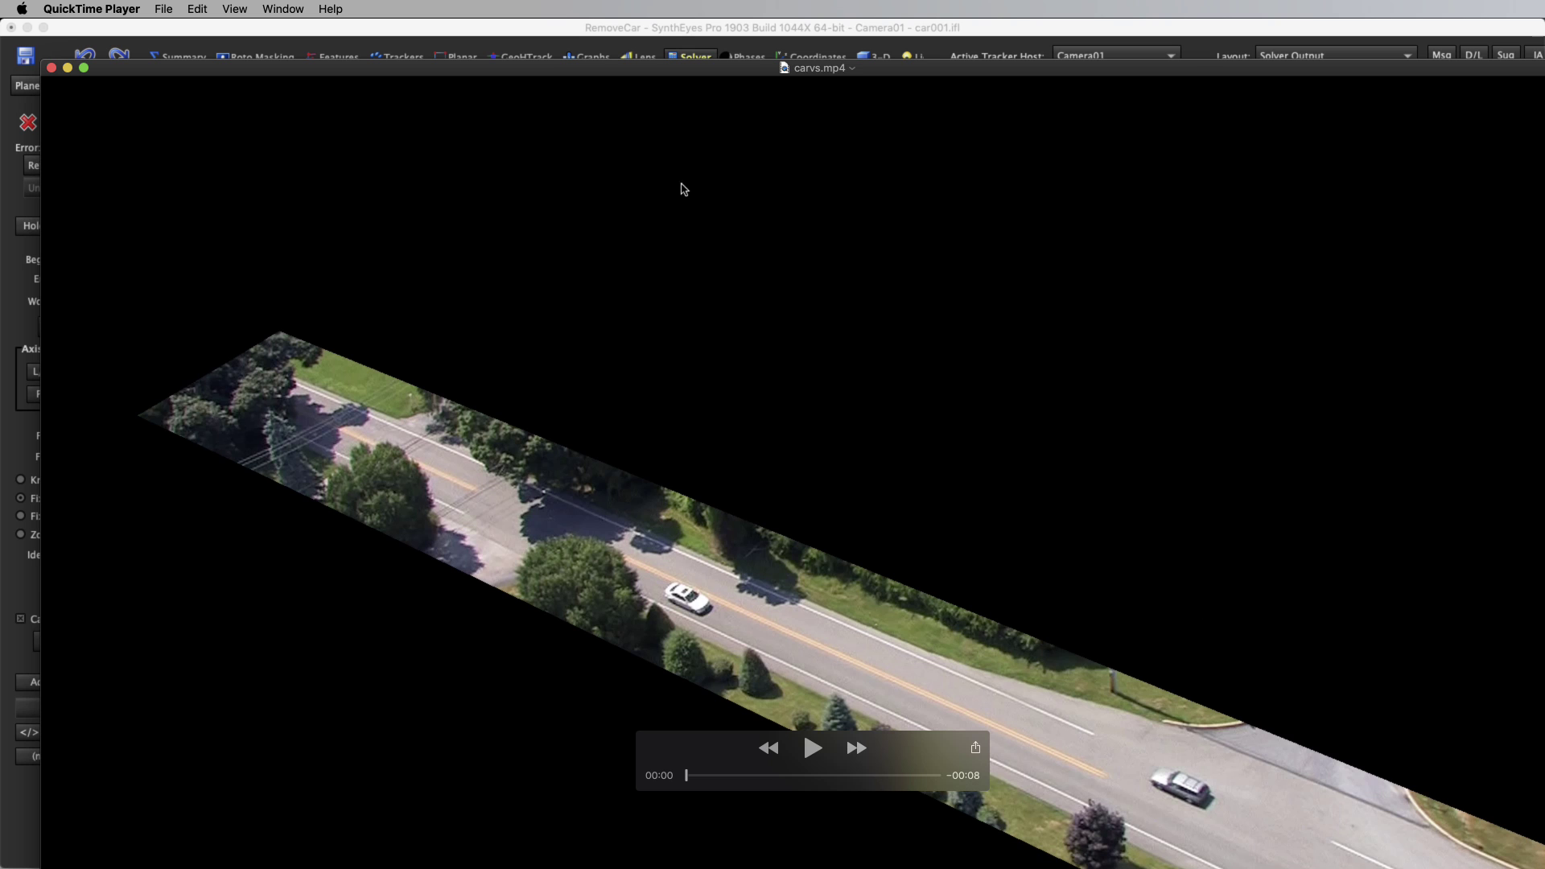
{"action": "left_click_drag", "start_coordinate": [552, 68], "coordinate": [537, 28]}
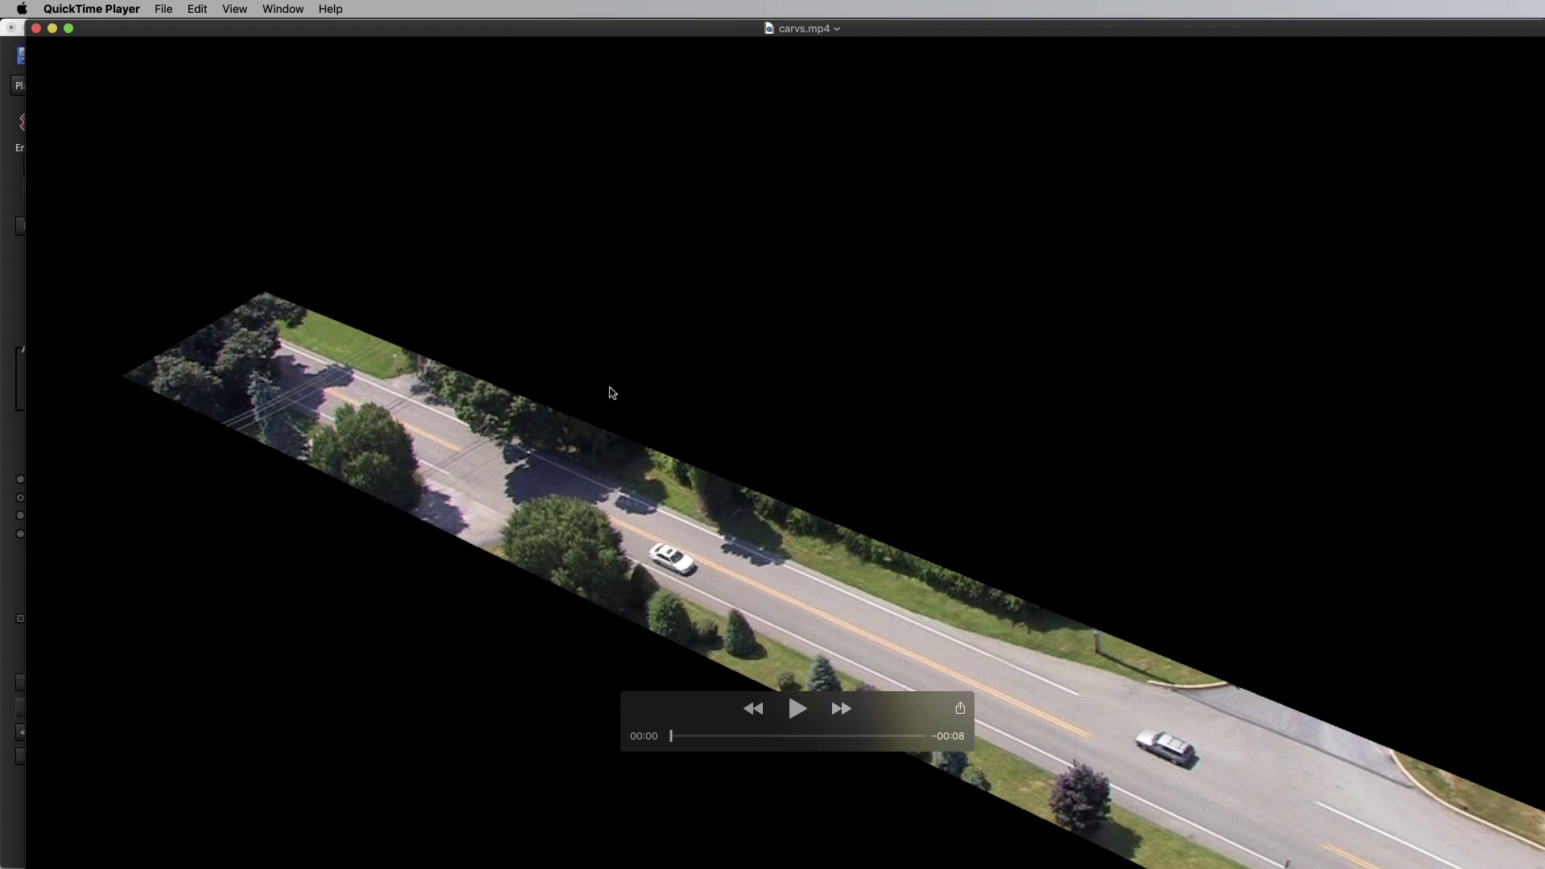
{"action": "mouse_move", "coordinate": [674, 737]}
{"action": "left_mouse_down"}
{"action": "mouse_move", "coordinate": [873, 737]}
{"action": "mouse_move", "coordinate": [942, 786]}
{"action": "mouse_move", "coordinate": [602, 728]}
{"action": "mouse_move", "coordinate": [949, 797]}
{"action": "mouse_move", "coordinate": [618, 716]}
{"action": "mouse_move", "coordinate": [632, 717]}
{"action": "mouse_move", "coordinate": [894, 778]}
{"action": "mouse_move", "coordinate": [605, 733]}
{"action": "mouse_move", "coordinate": [921, 766]}
{"action": "mouse_move", "coordinate": [656, 743]}
{"action": "left_mouse_up"}
{"action": "left_click", "coordinate": [36, 28]}
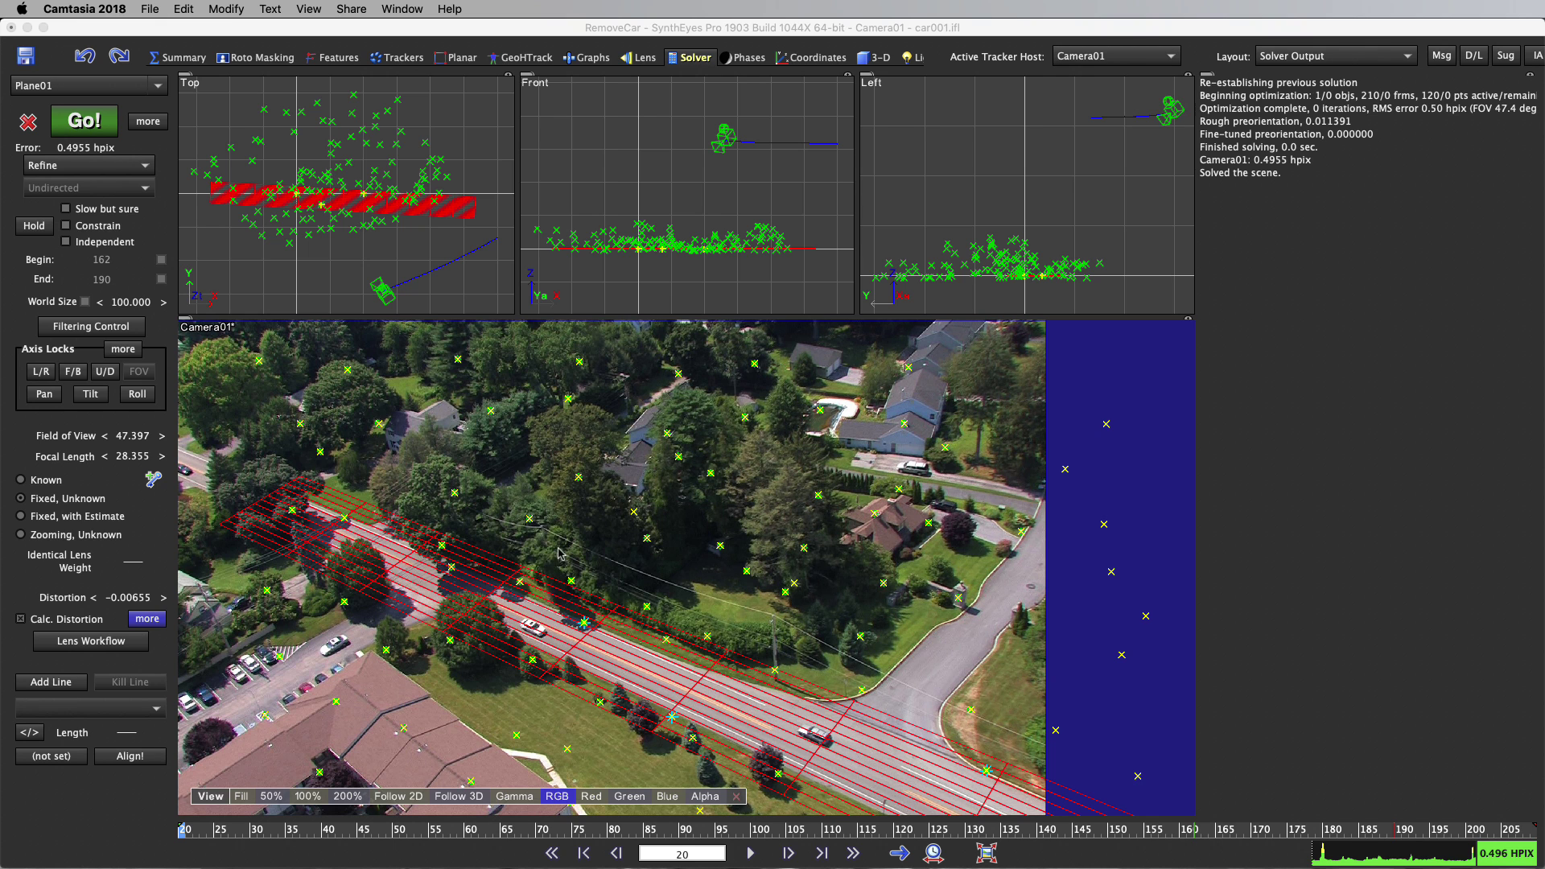
Close the ViewShift settings and add a tracker on the white car's roof at frame 20, with size 0.0070 and key interval 12.
{"action": "left_click", "coordinate": [416, 58]}
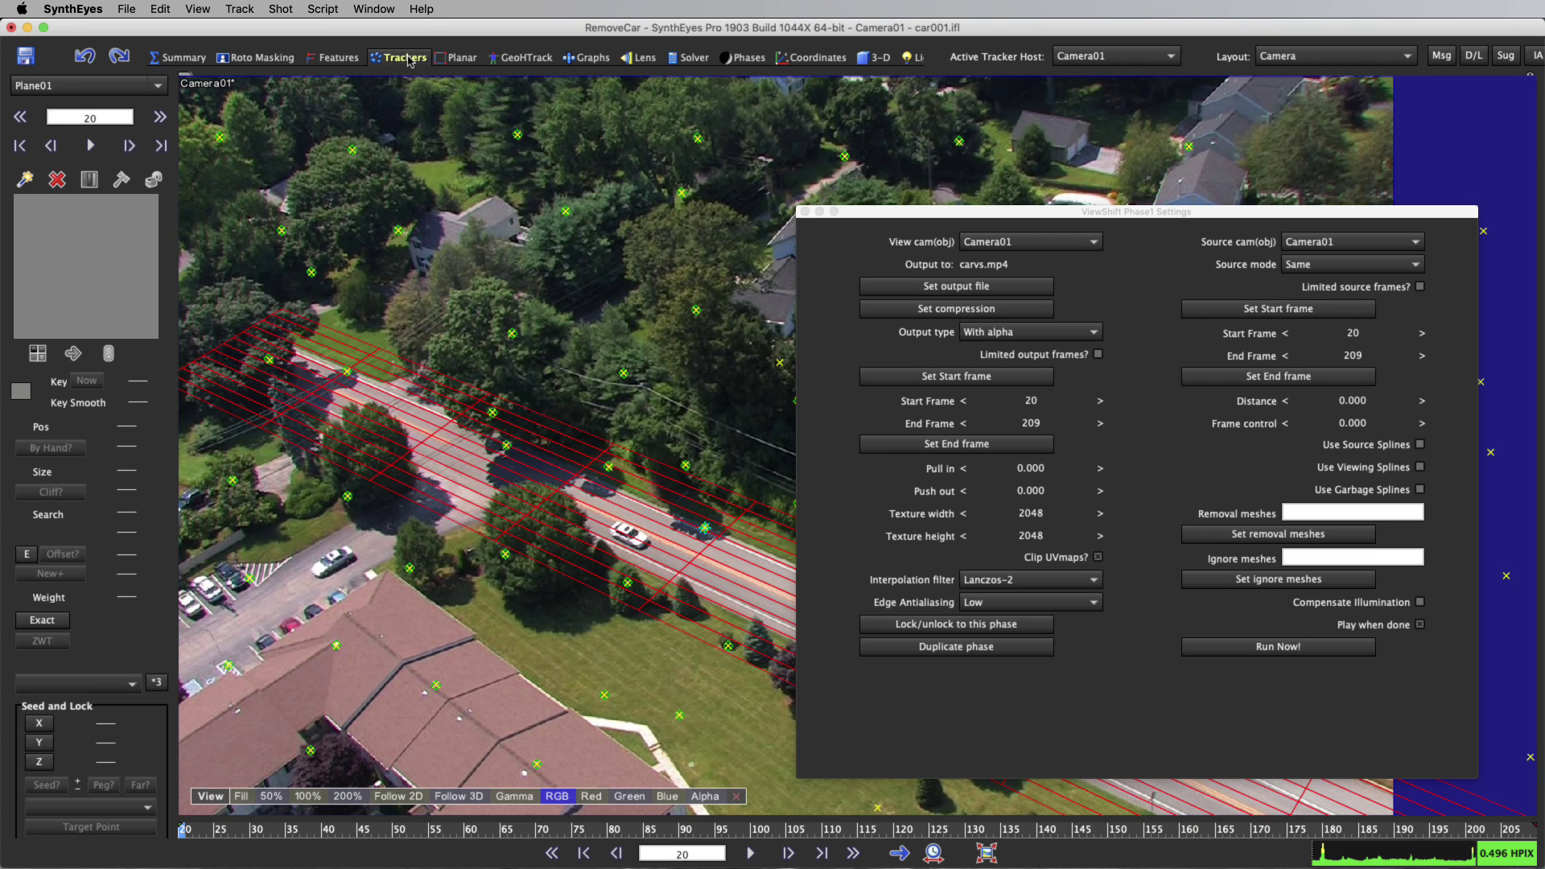
{"action": "left_click", "coordinate": [805, 213]}
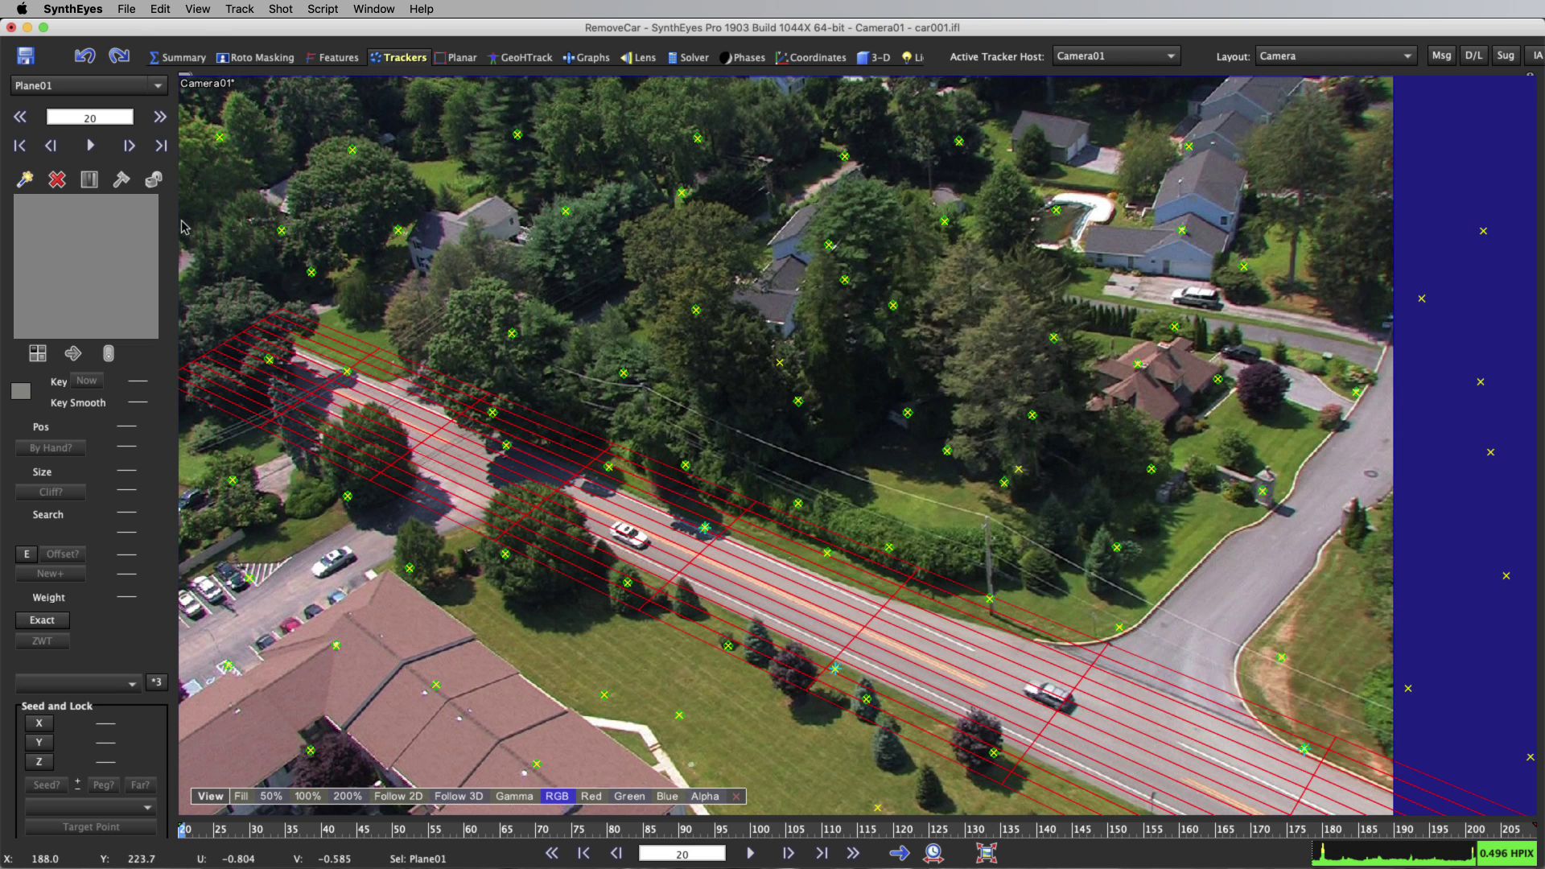
{"action": "left_click", "coordinate": [17, 180]}
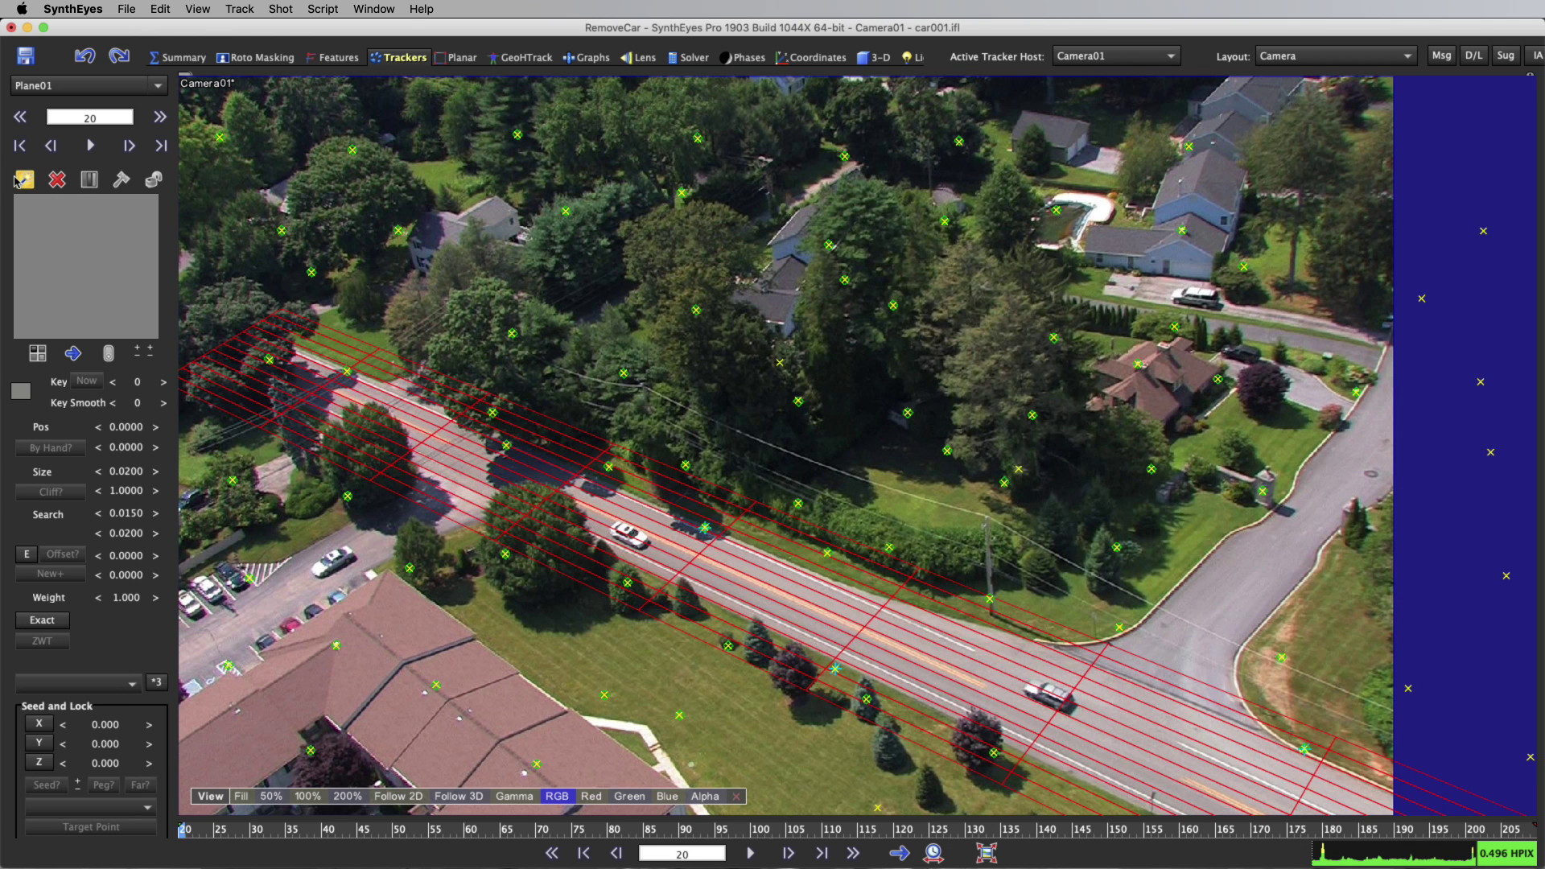
{"action": "left_click", "coordinate": [628, 531]}
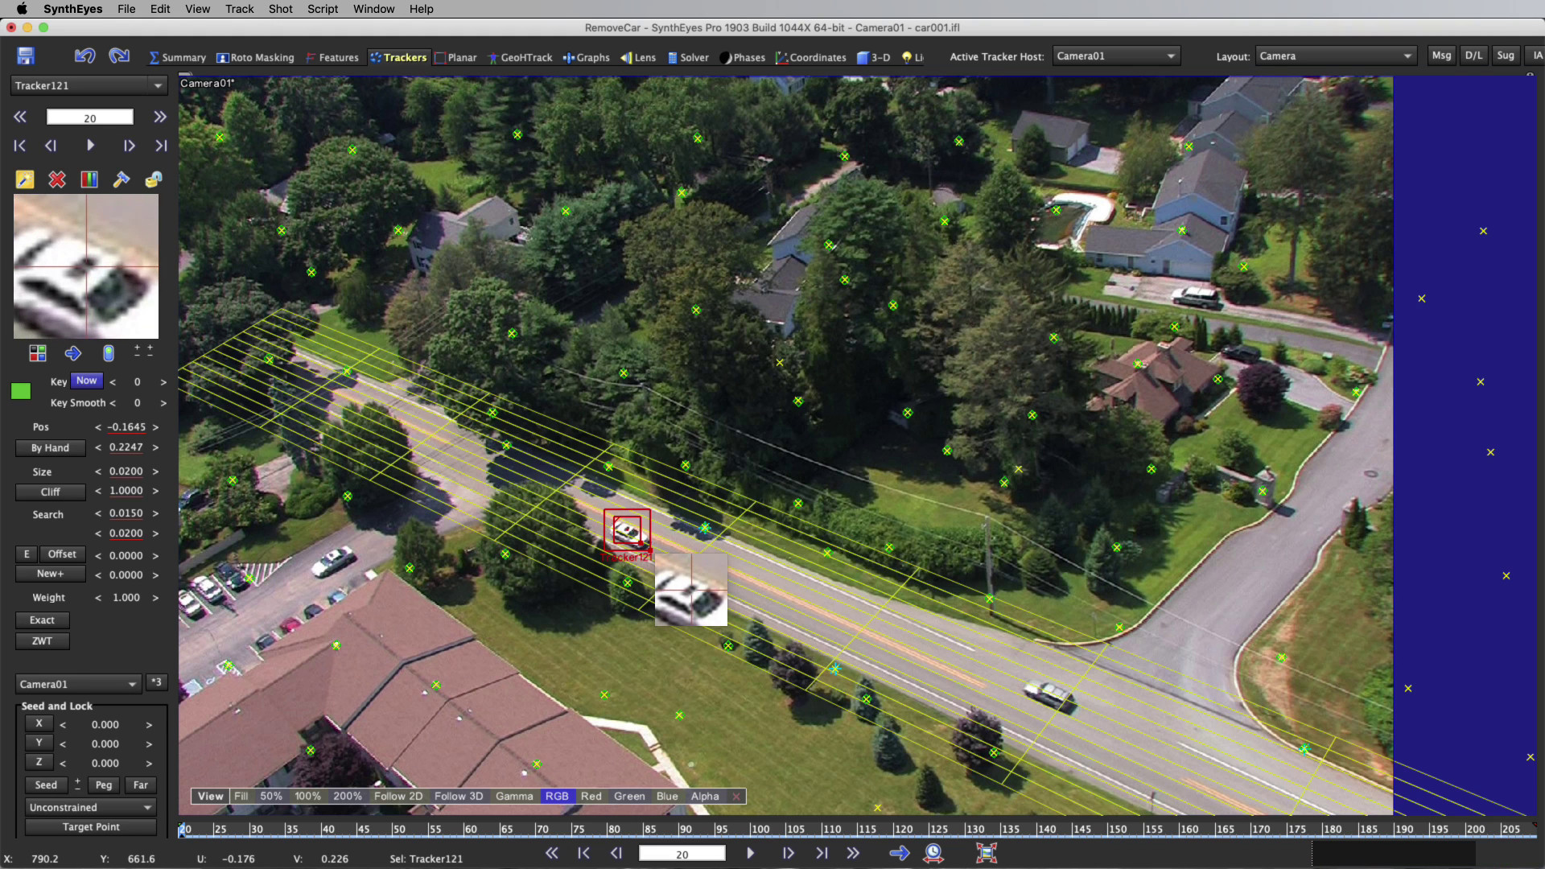
{"action": "left_click_drag", "start_coordinate": [86, 266], "coordinate": [90, 264]}
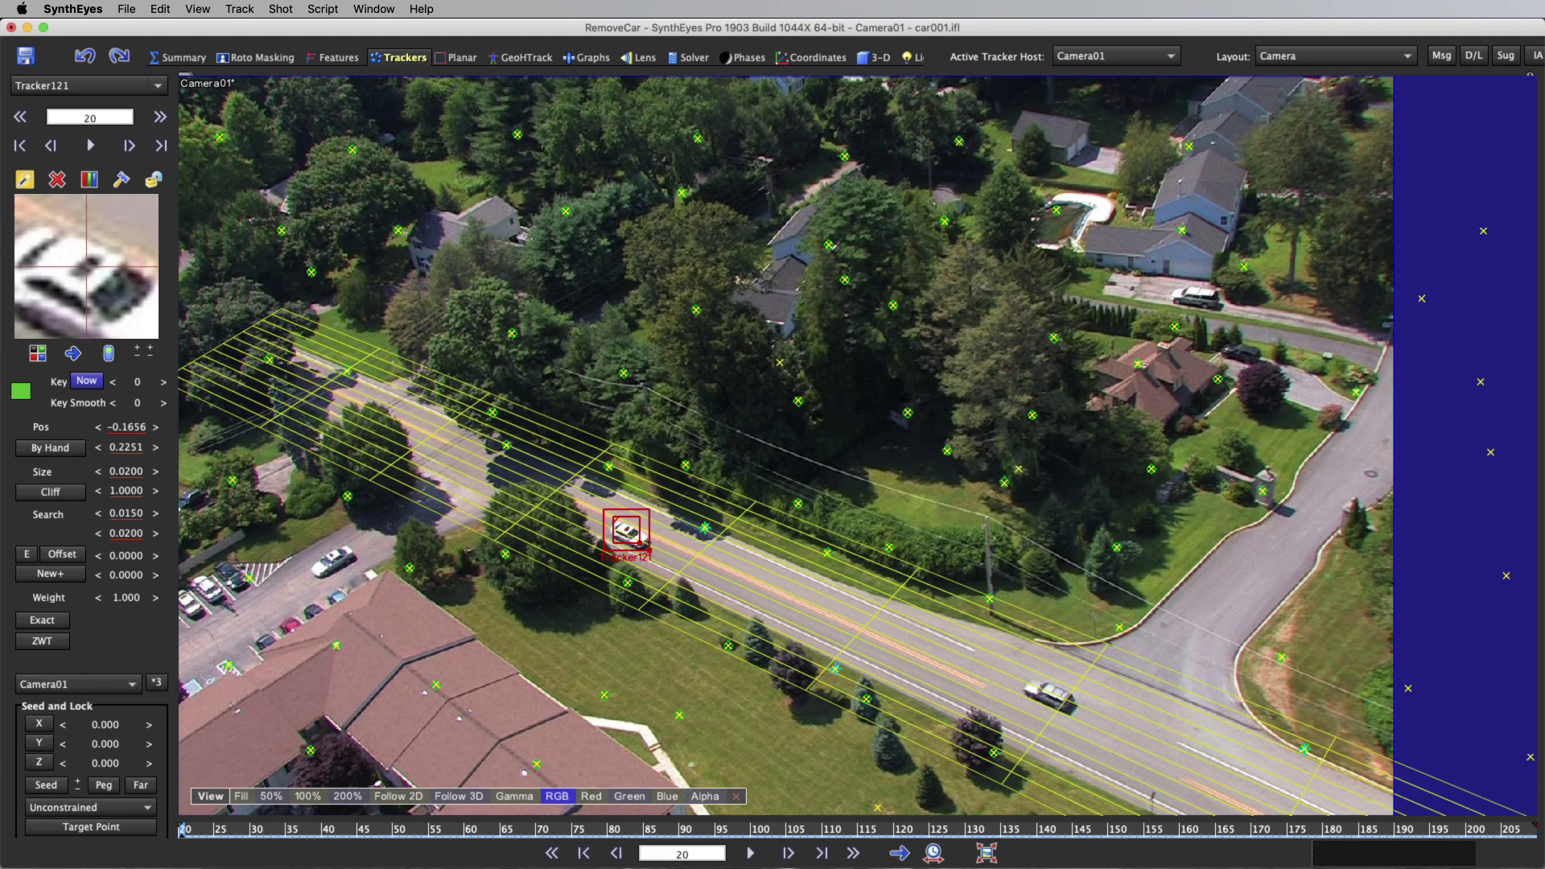
{"action": "mouse_move", "coordinate": [115, 492]}
{"action": "left_mouse_down"}
{"action": "mouse_move", "coordinate": [128, 515]}
{"action": "mouse_move", "coordinate": [120, 488]}
{"action": "left_mouse_up"}
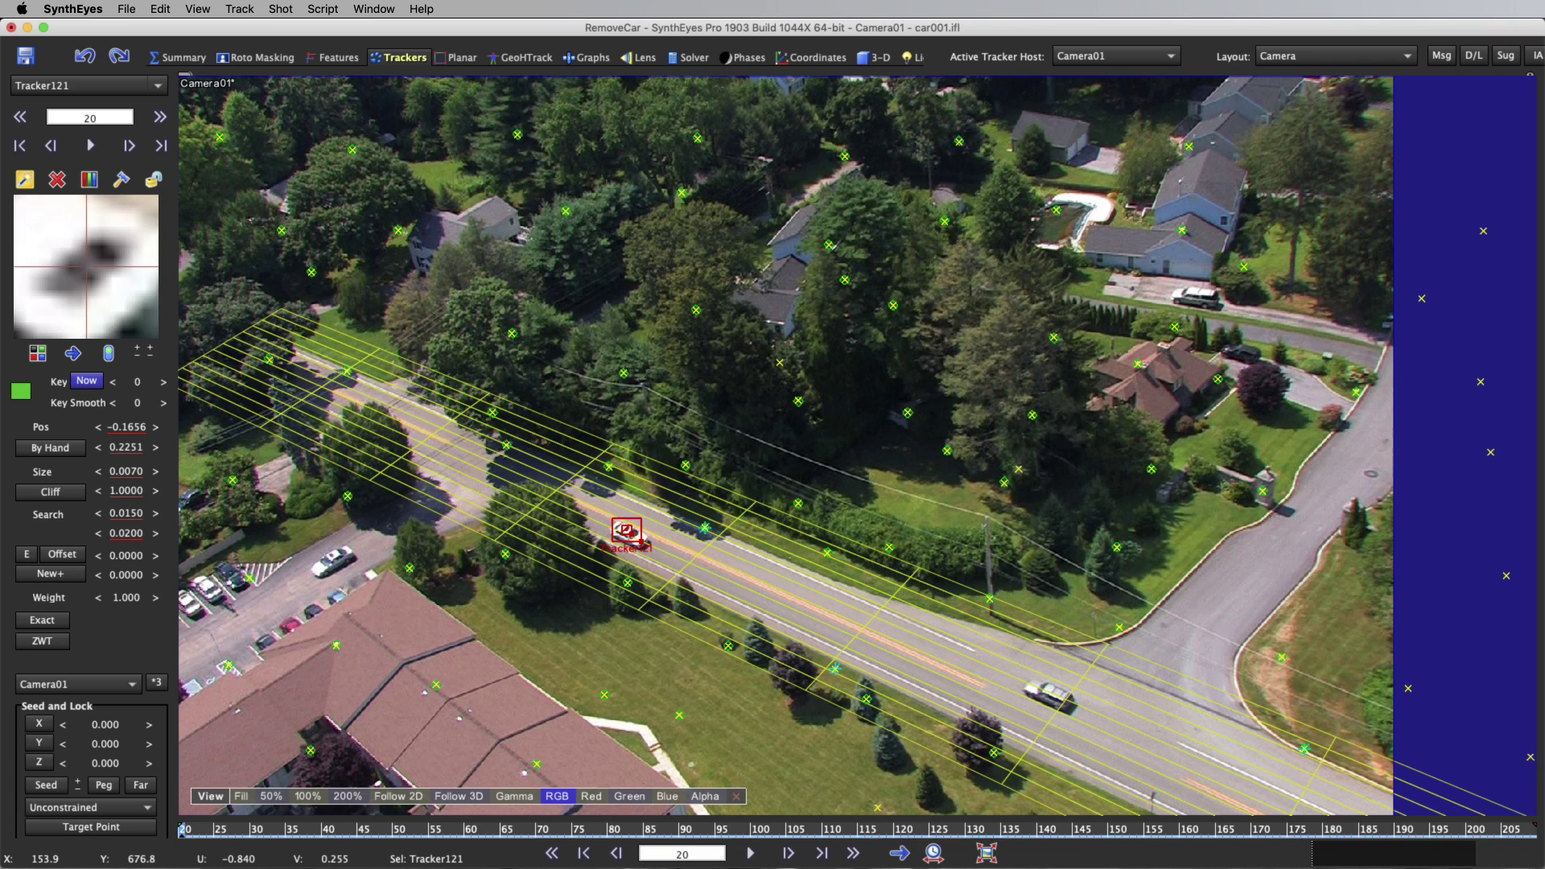
{"action": "left_click_drag", "start_coordinate": [138, 384], "coordinate": [138, 371]}
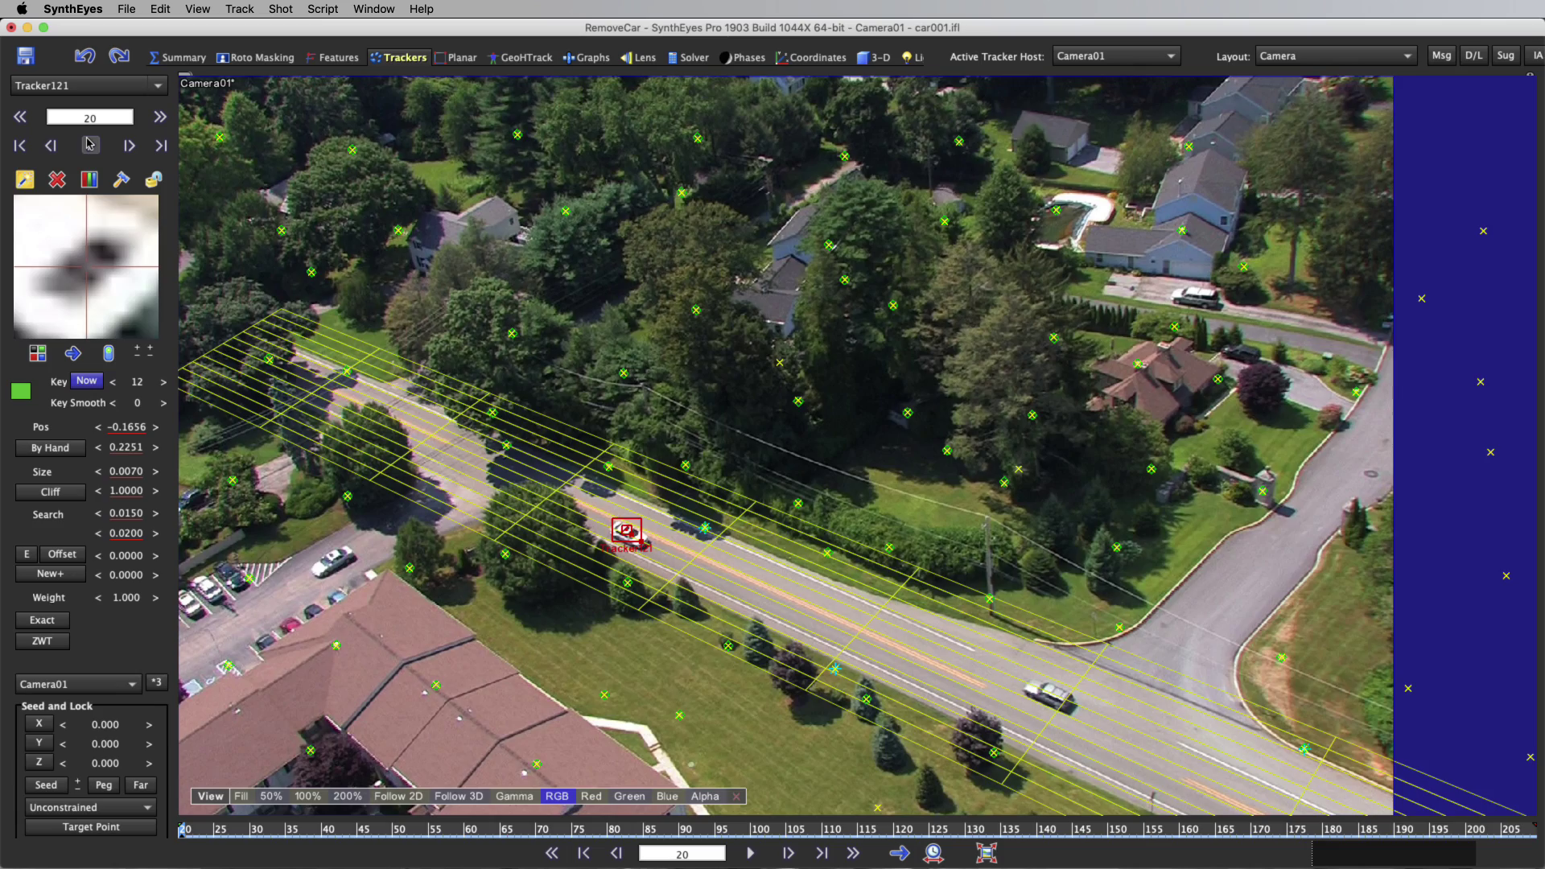
Track the white car forward to frame 209, lock the tracker, and return to frame 20.
{"action": "left_click", "coordinate": [89, 143]}
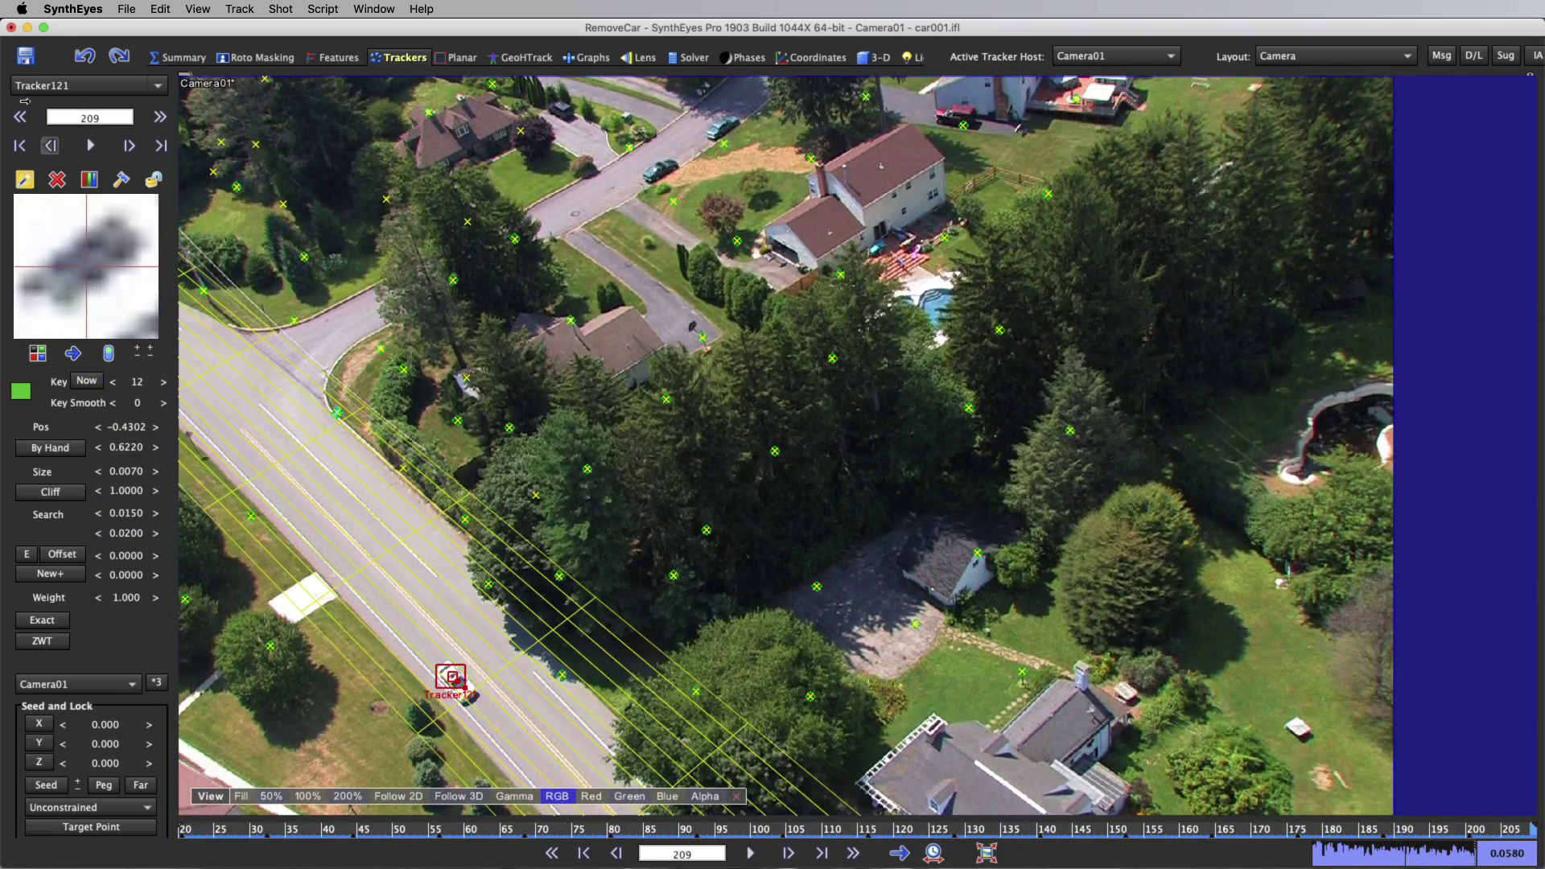
{"action": "left_click", "coordinate": [155, 180]}
{"action": "left_click_drag", "start_coordinate": [1297, 830], "coordinate": [184, 830]}
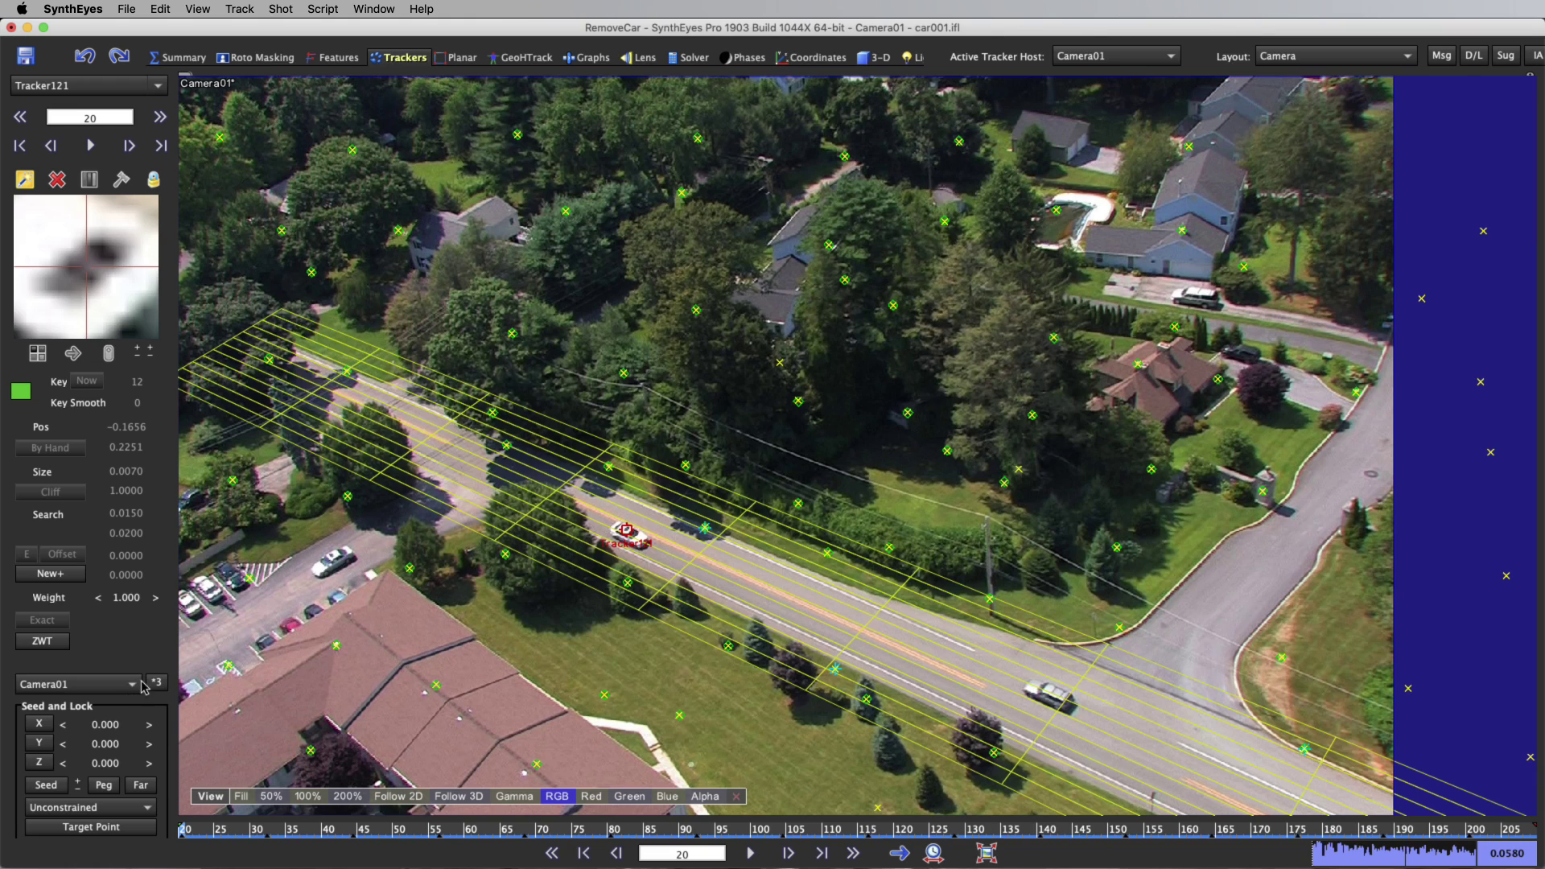
Create a roto spline around the white car at frame 20, centered on the car's roof tracker.
{"action": "left_click", "coordinate": [283, 62]}
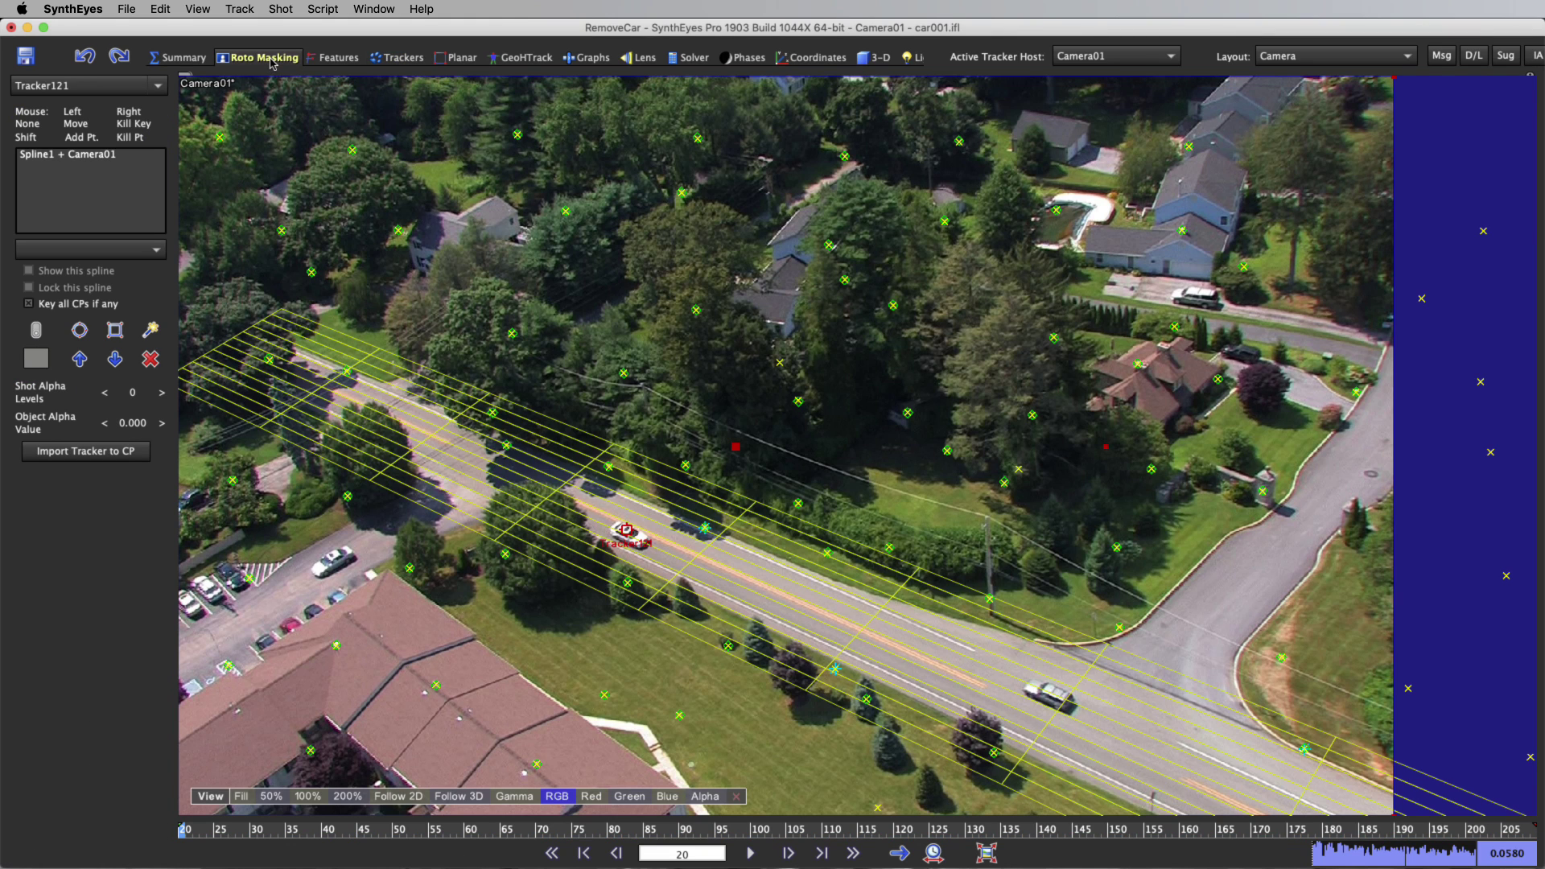
{"action": "left_click", "coordinate": [150, 331]}
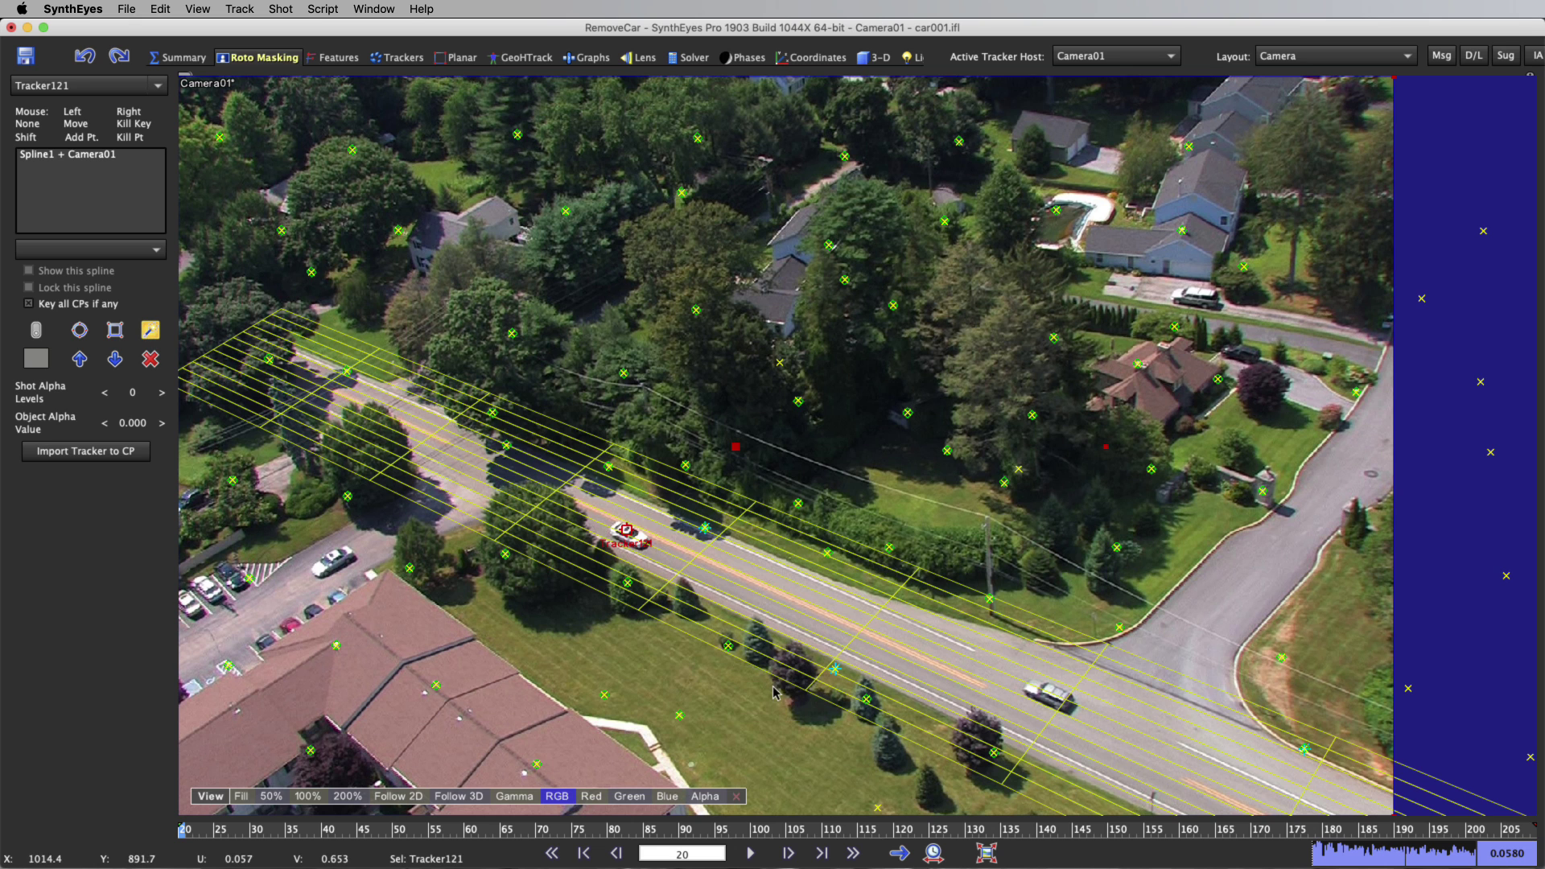
{"action": "scroll", "coordinate": [656, 572], "scroll_direction": "up", "scroll_amount": 5}
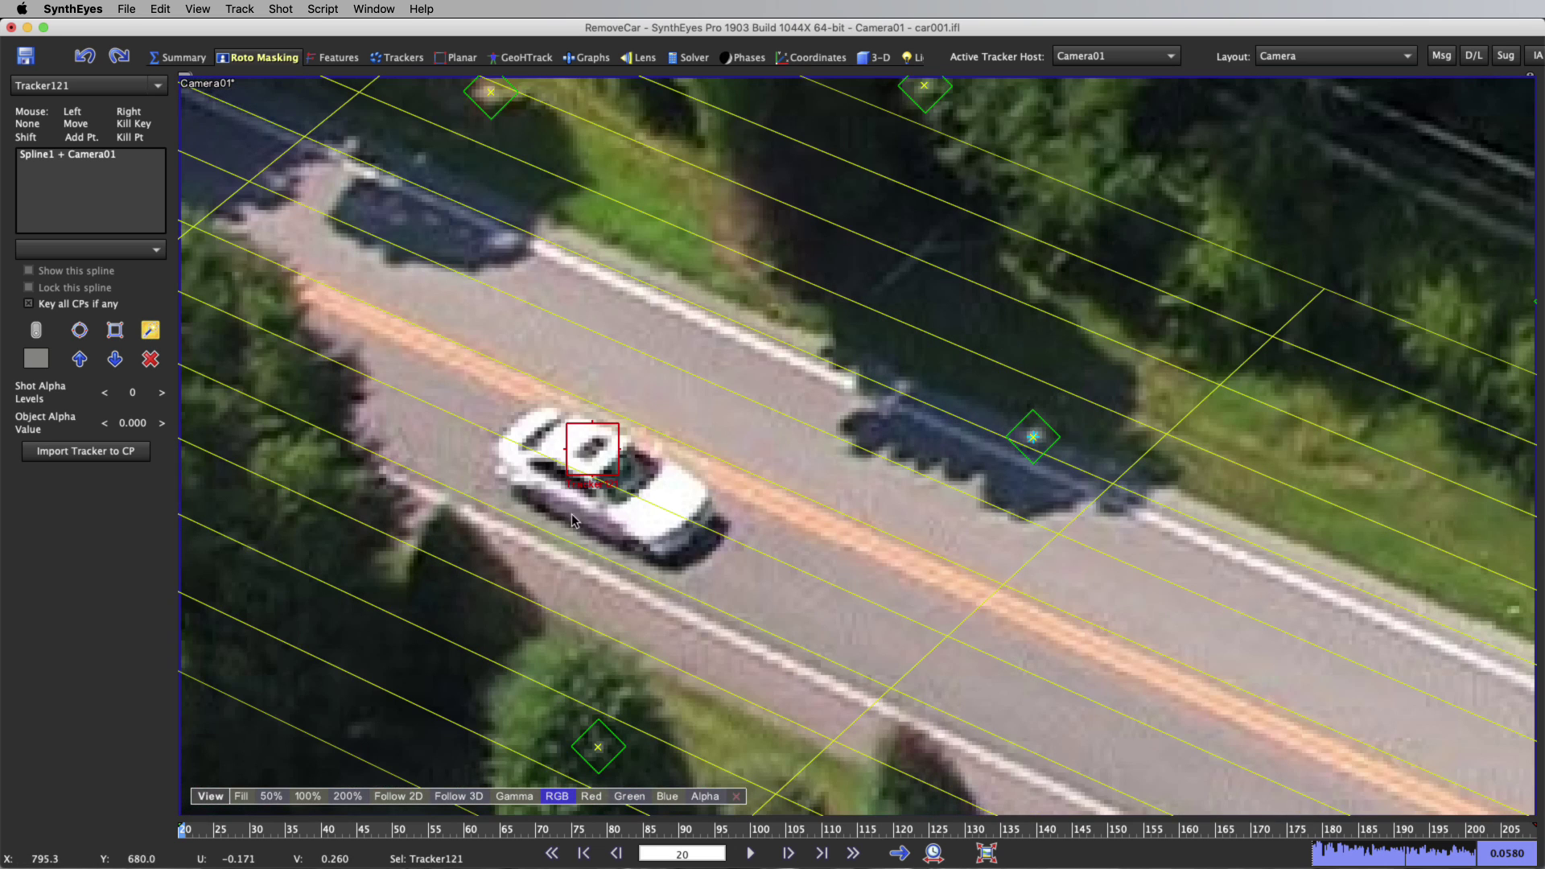
{"action": "left_click", "coordinate": [594, 450]}
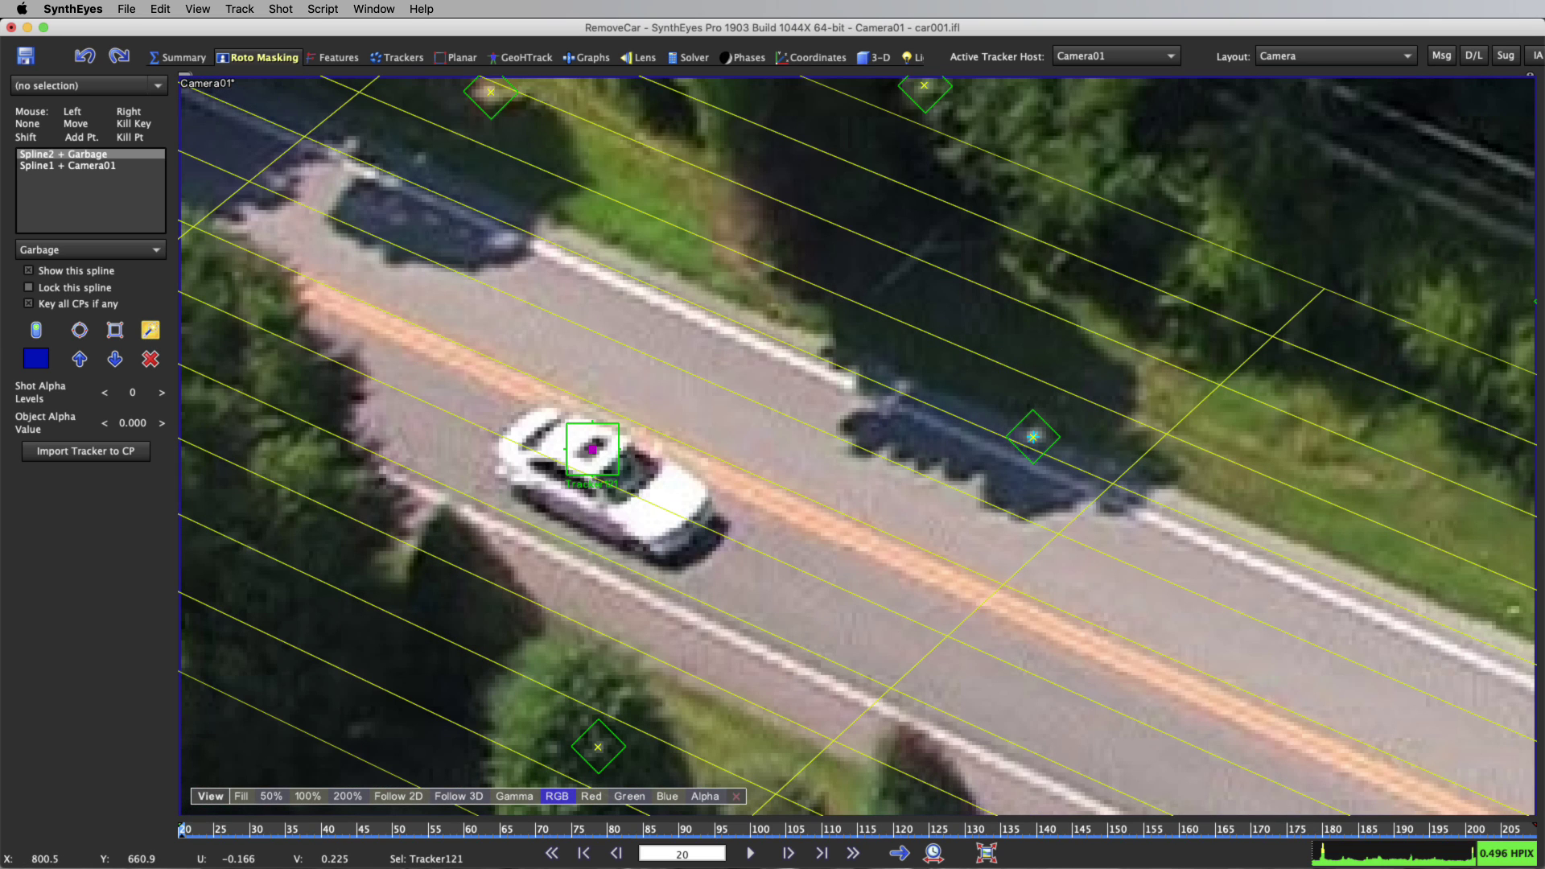
{"action": "left_click", "coordinate": [771, 459]}
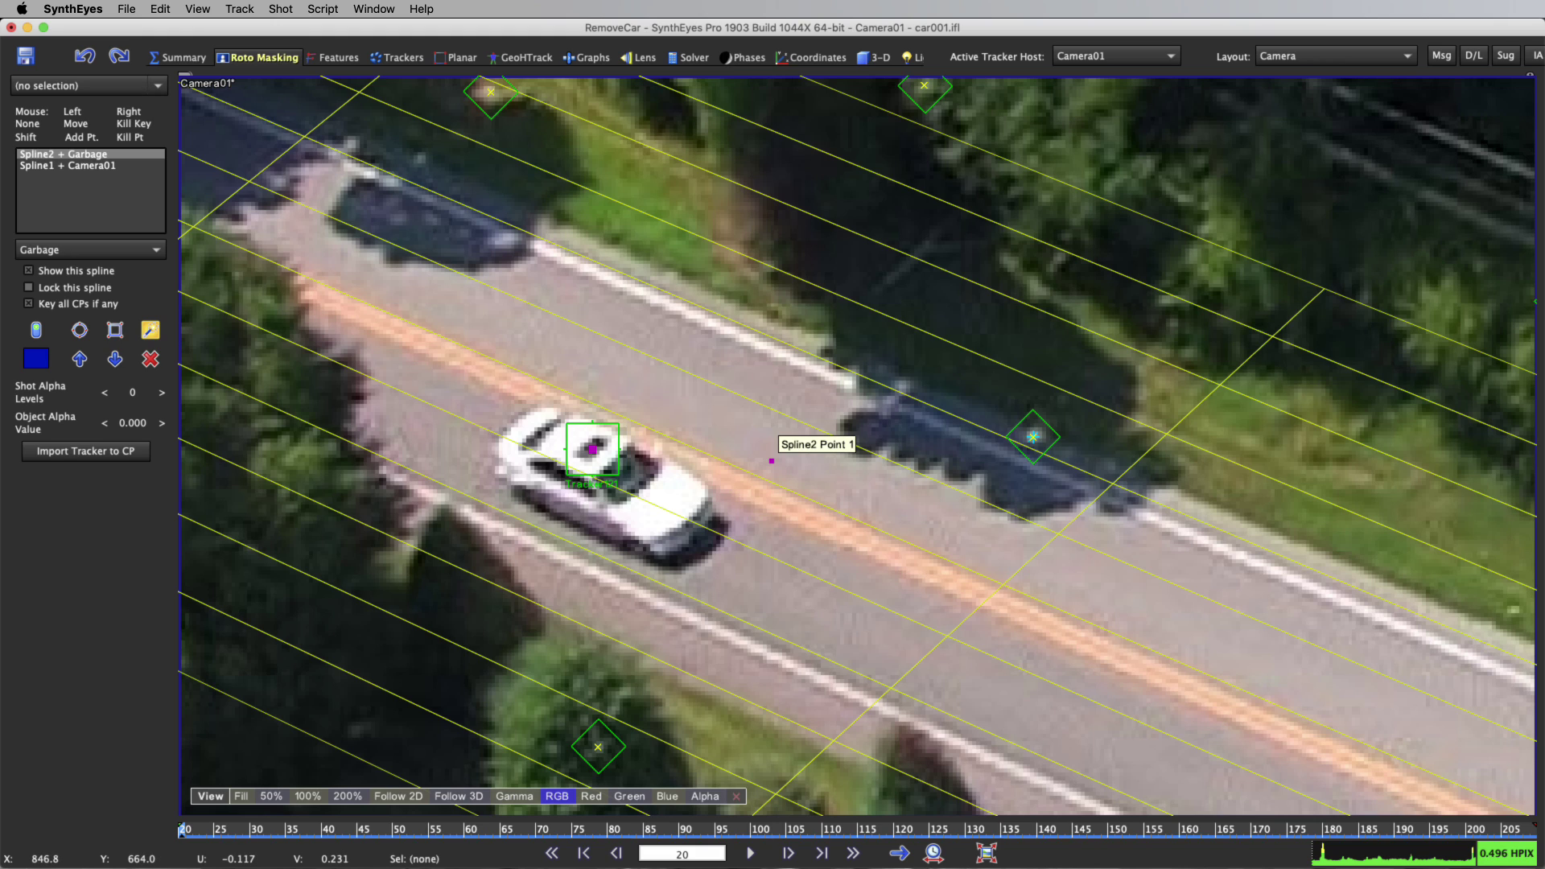
{"action": "left_click_drag", "start_coordinate": [771, 461], "coordinate": [774, 473]}
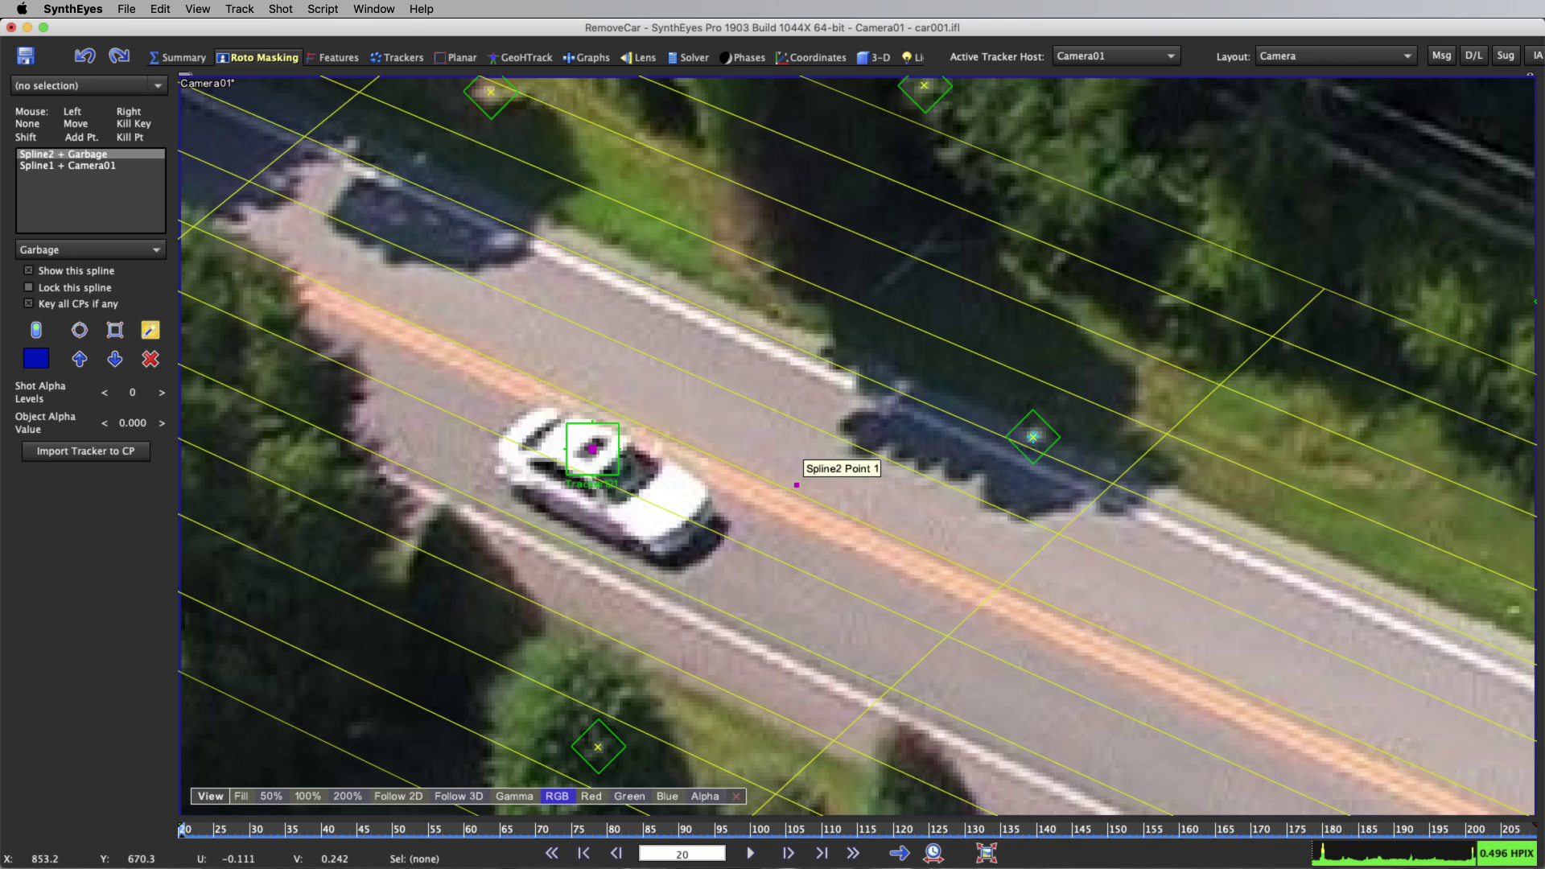
{"action": "left_click_drag", "start_coordinate": [797, 485], "coordinate": [425, 491]}
{"action": "double_click", "coordinate": [425, 492]}
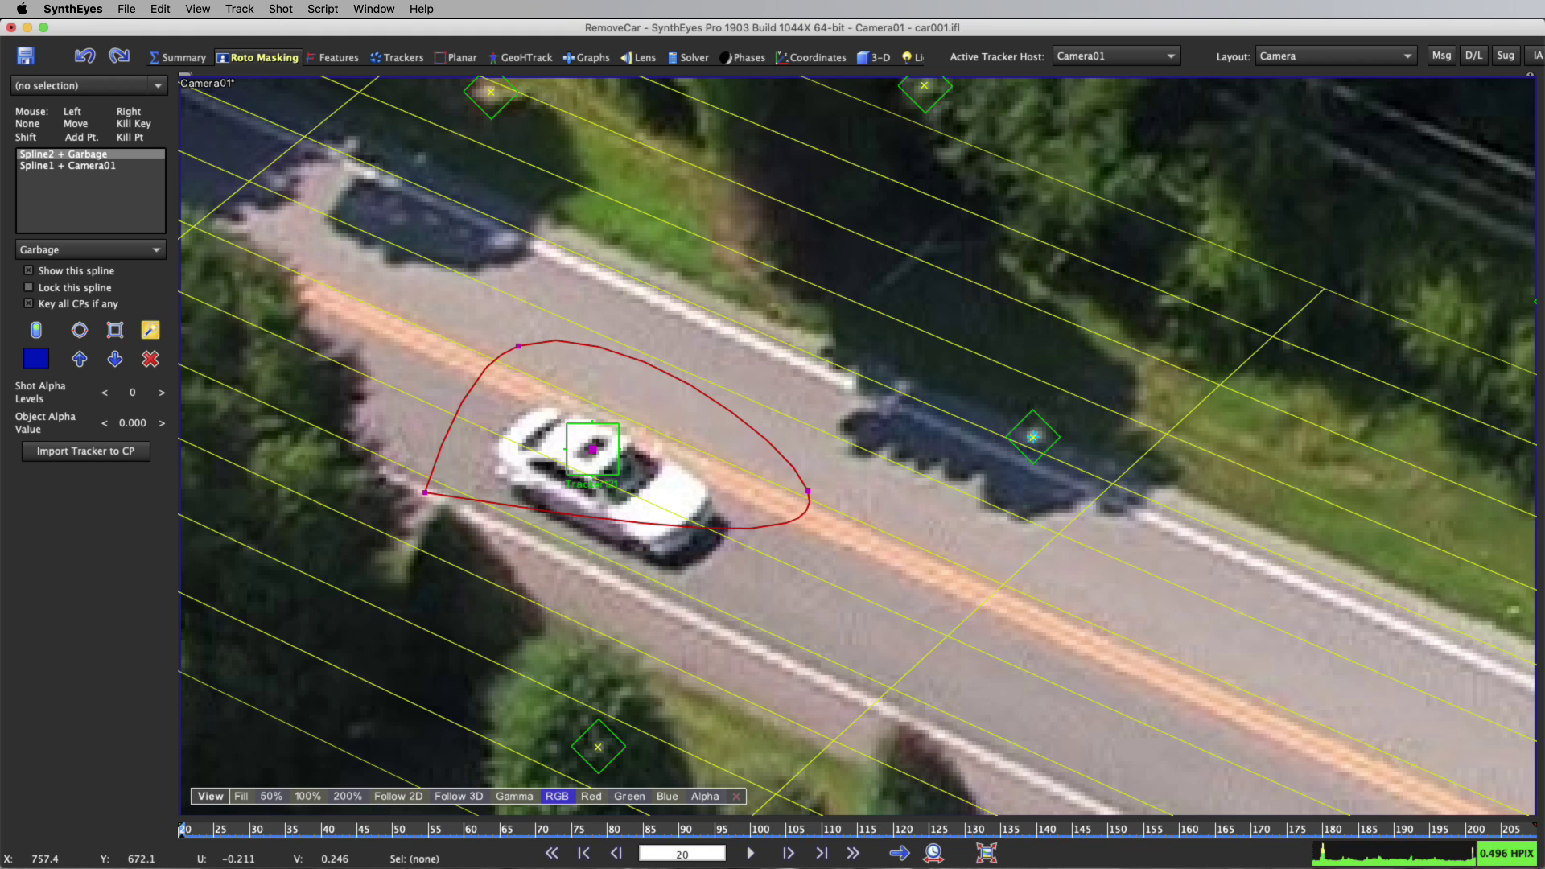
Reshape the spline into a four-sided mask with sharp corners and straight edges, adding a corner at the white shoulder line below the car.
{"action": "left_click_drag", "start_coordinate": [644, 523], "coordinate": [680, 620], "text": "shift"}
{"action": "mouse_move", "coordinate": [784, 553]}
{"action": "left_mouse_down", "text": "shift"}
{"action": "mouse_move", "coordinate": [830, 560]}
{"action": "mouse_move", "coordinate": [808, 540]}
{"action": "left_mouse_up", "text": "shift"}
{"action": "right_click", "coordinate": [809, 541], "text": "shift"}
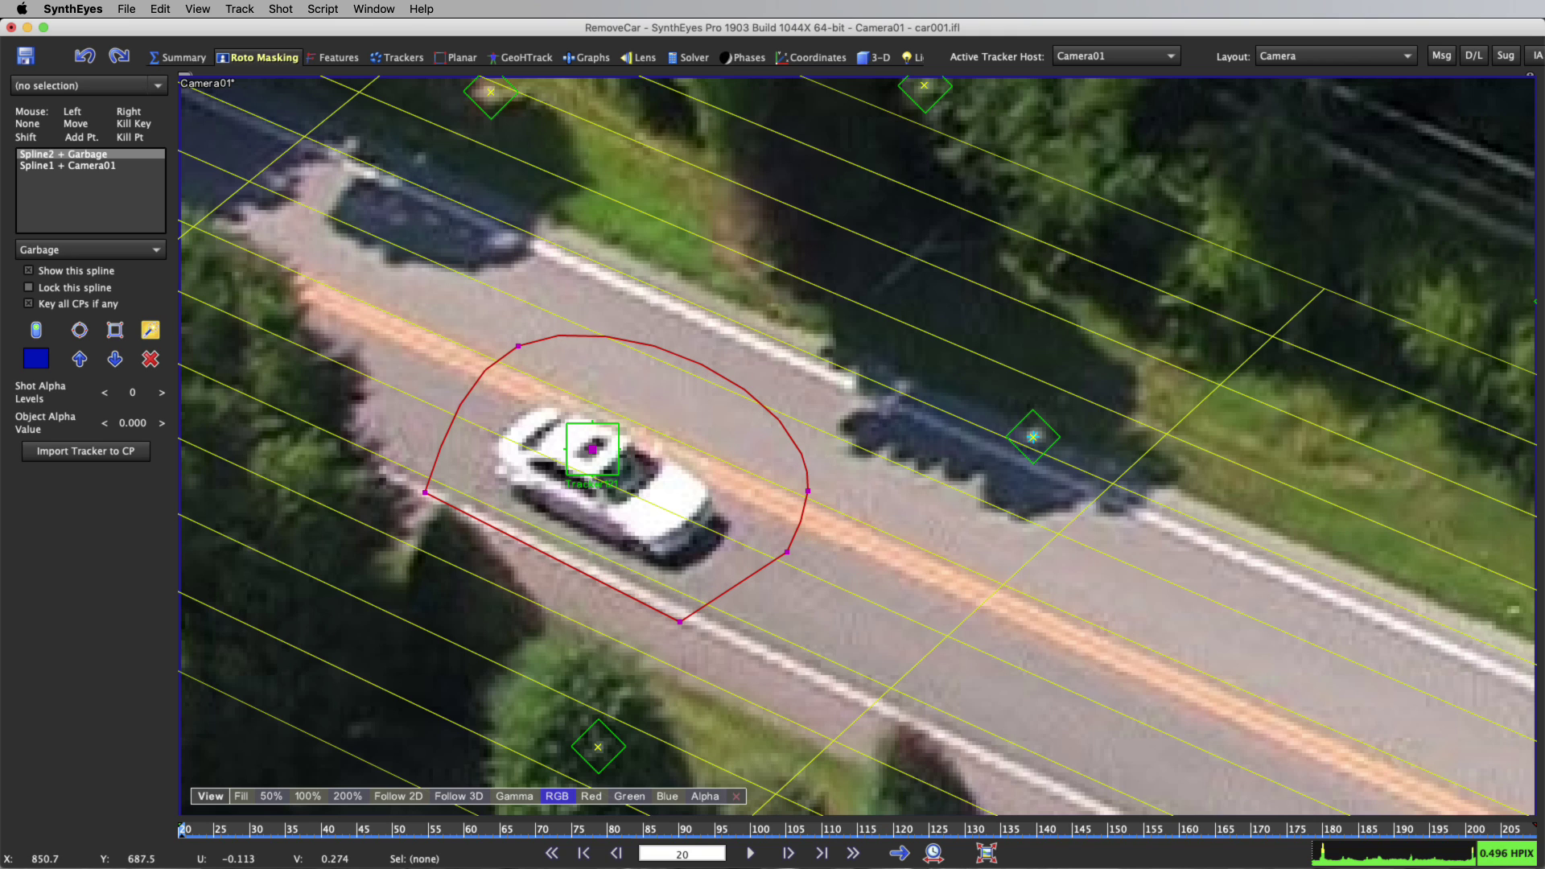
{"action": "left_click", "coordinate": [806, 489], "text": "shift"}
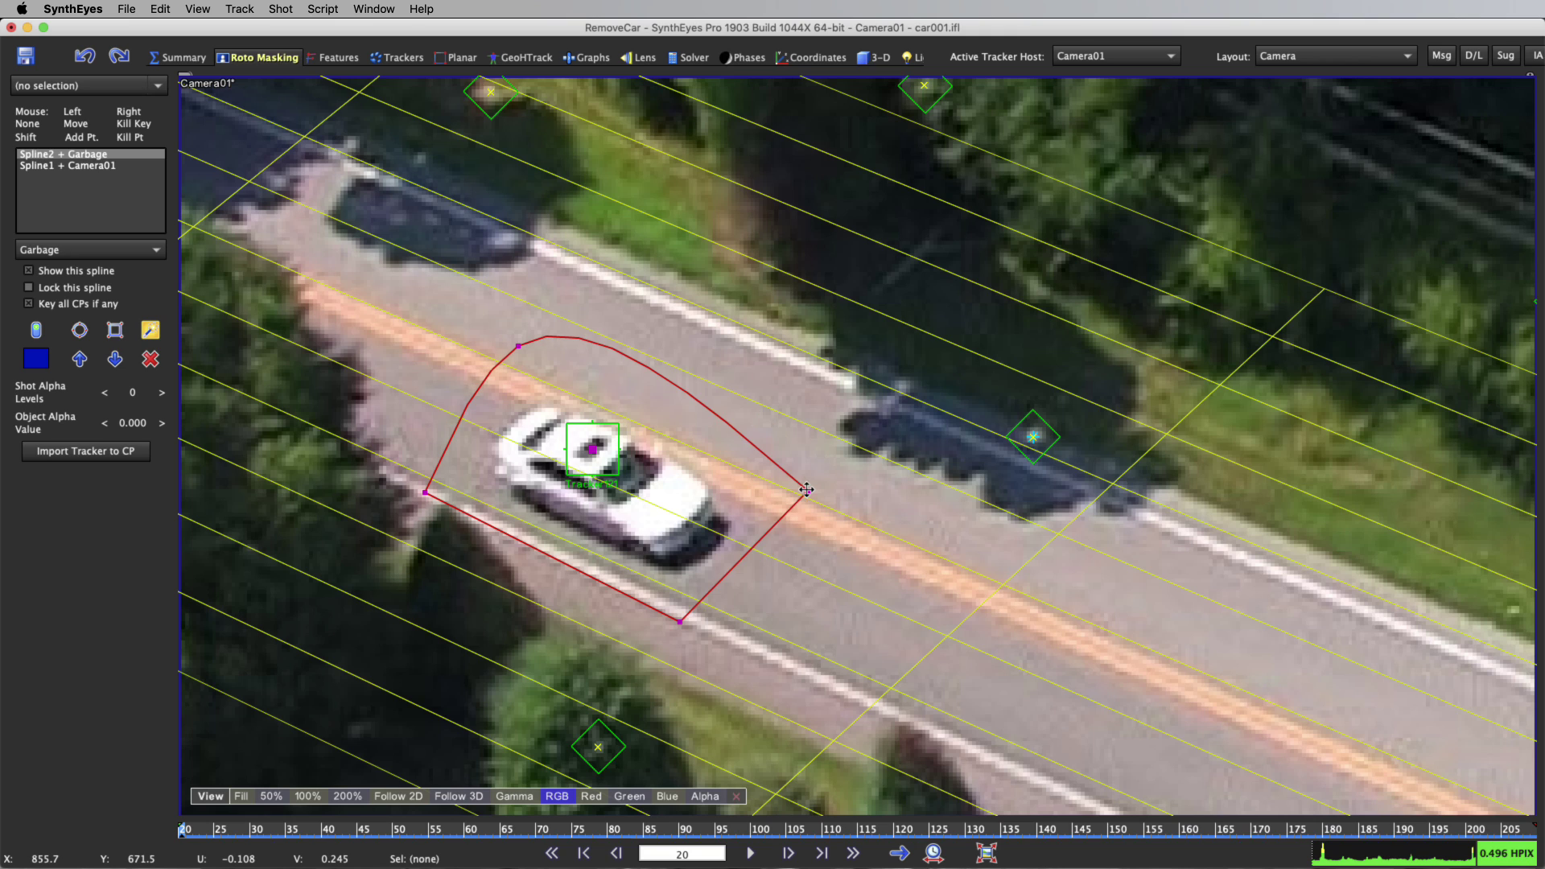
{"action": "double_click", "coordinate": [517, 346]}
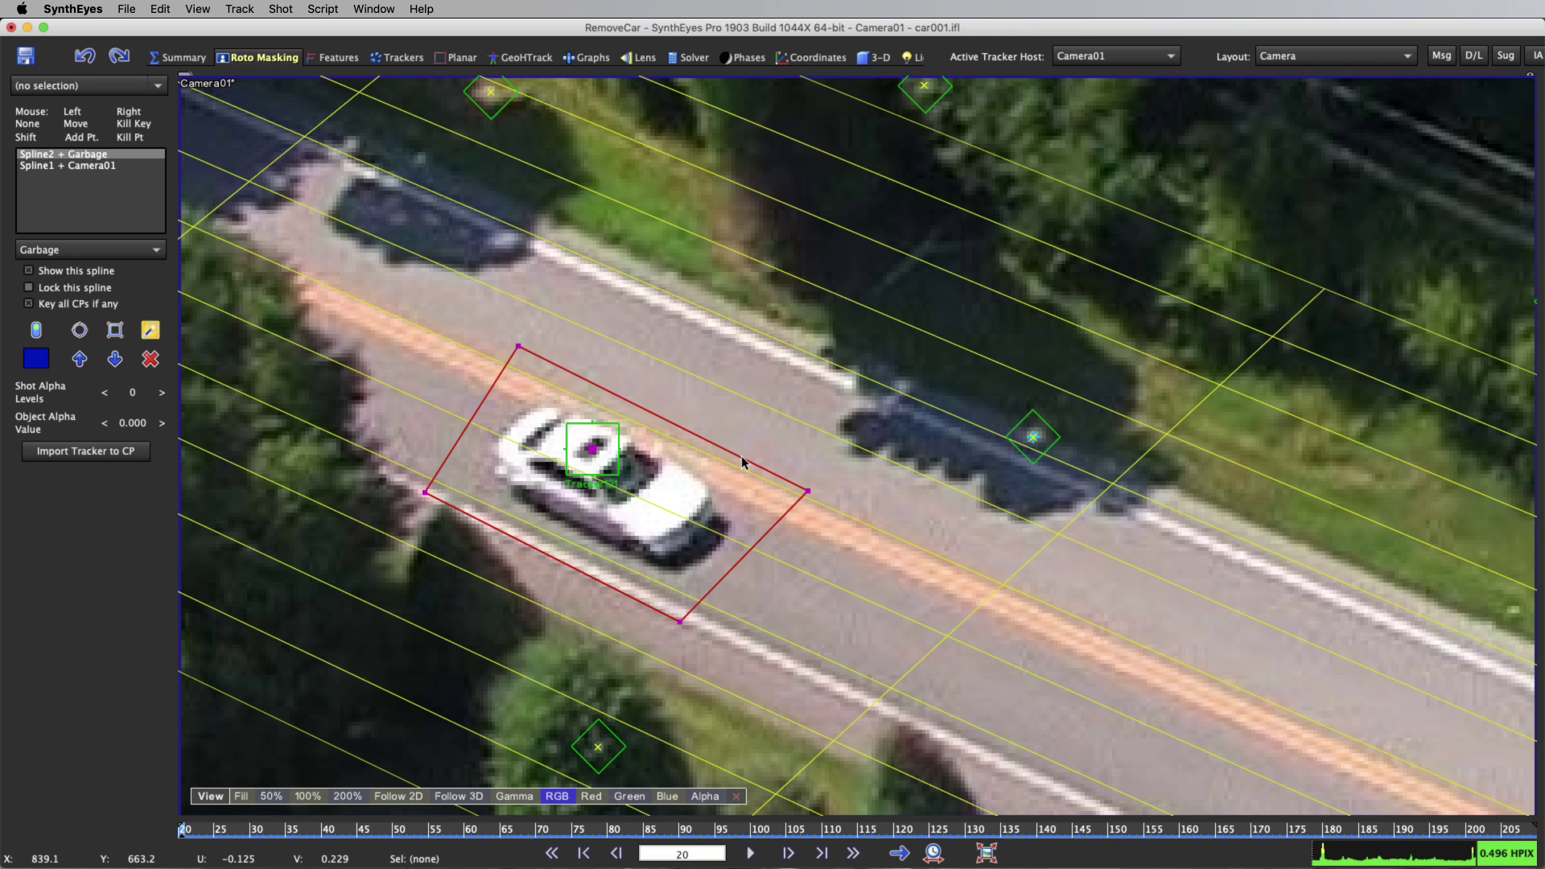
{"action": "left_click", "coordinate": [618, 449]}
{"action": "left_click", "coordinate": [655, 570]}
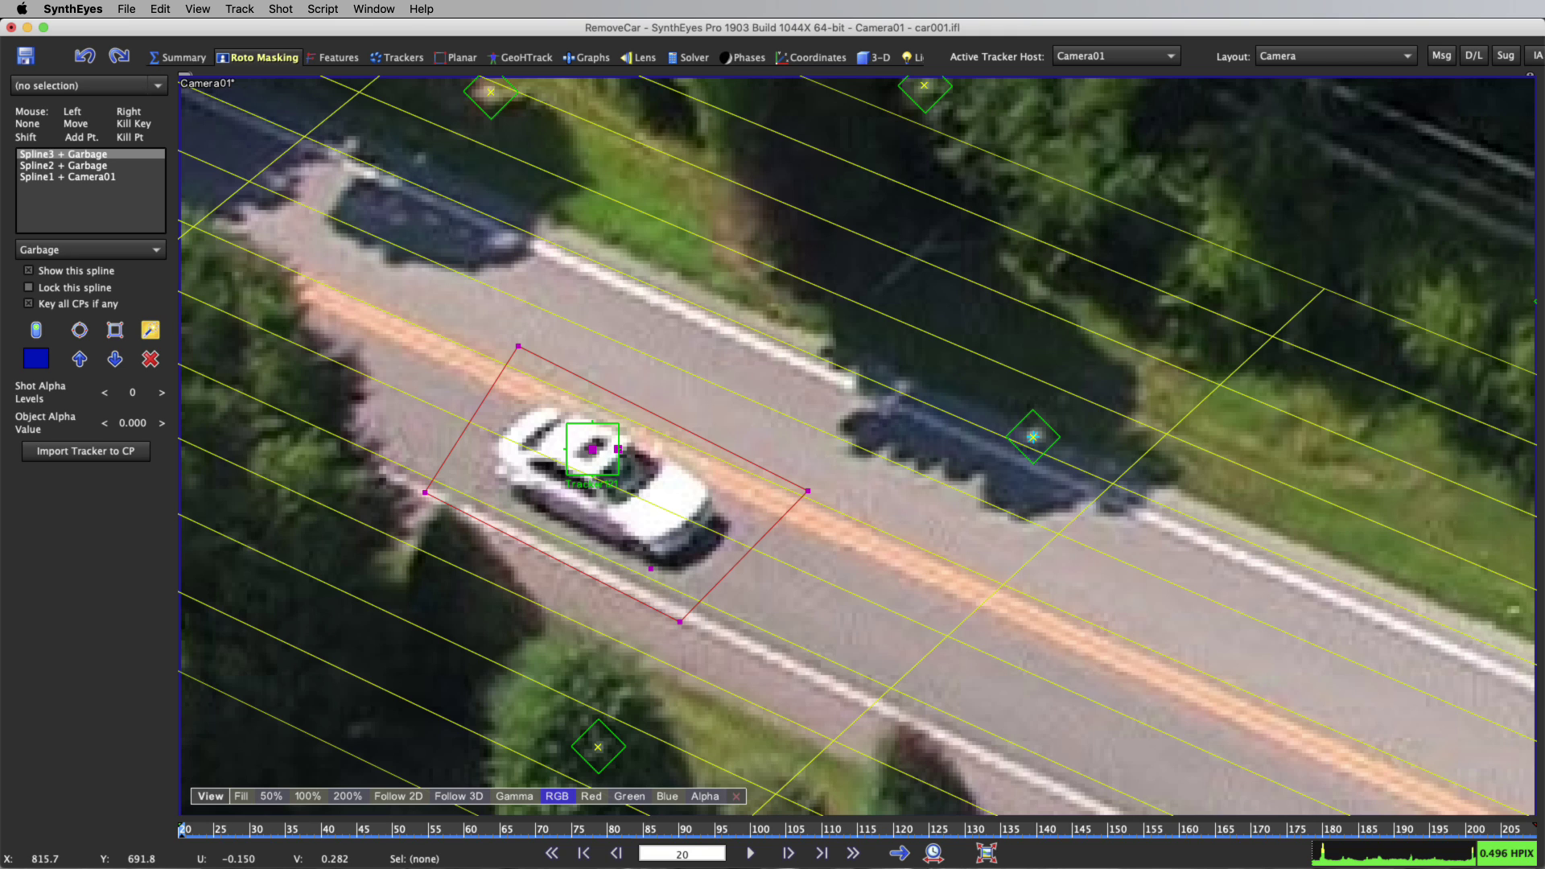
{"action": "key", "text": "Delete"}
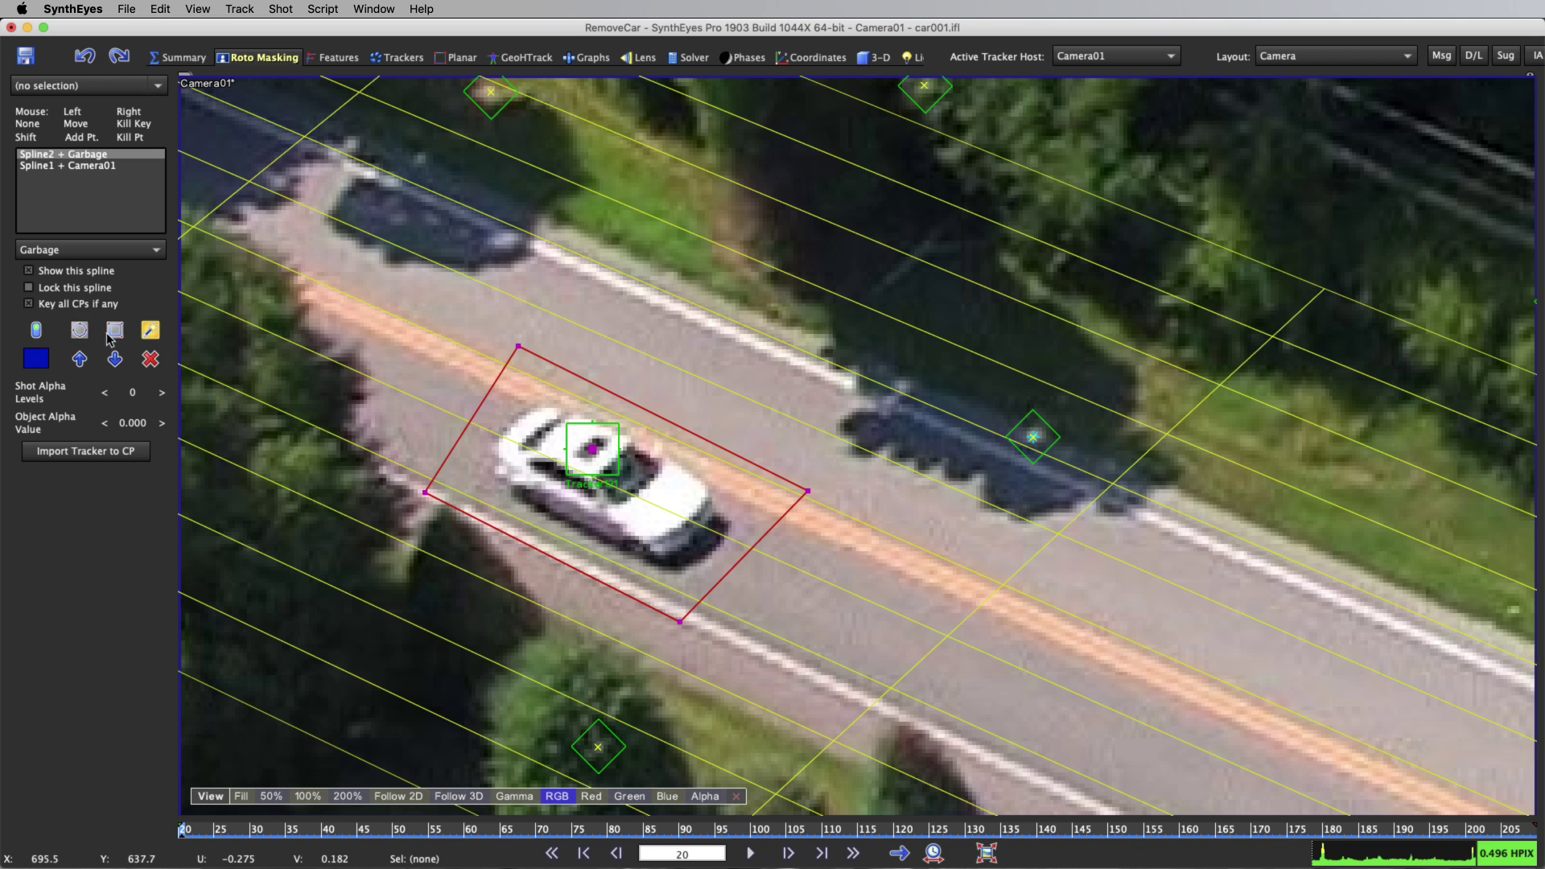
Select the white car's tracker and make the camera view follow it in 2D, staying at frame 20.
{"action": "left_click", "coordinate": [586, 424]}
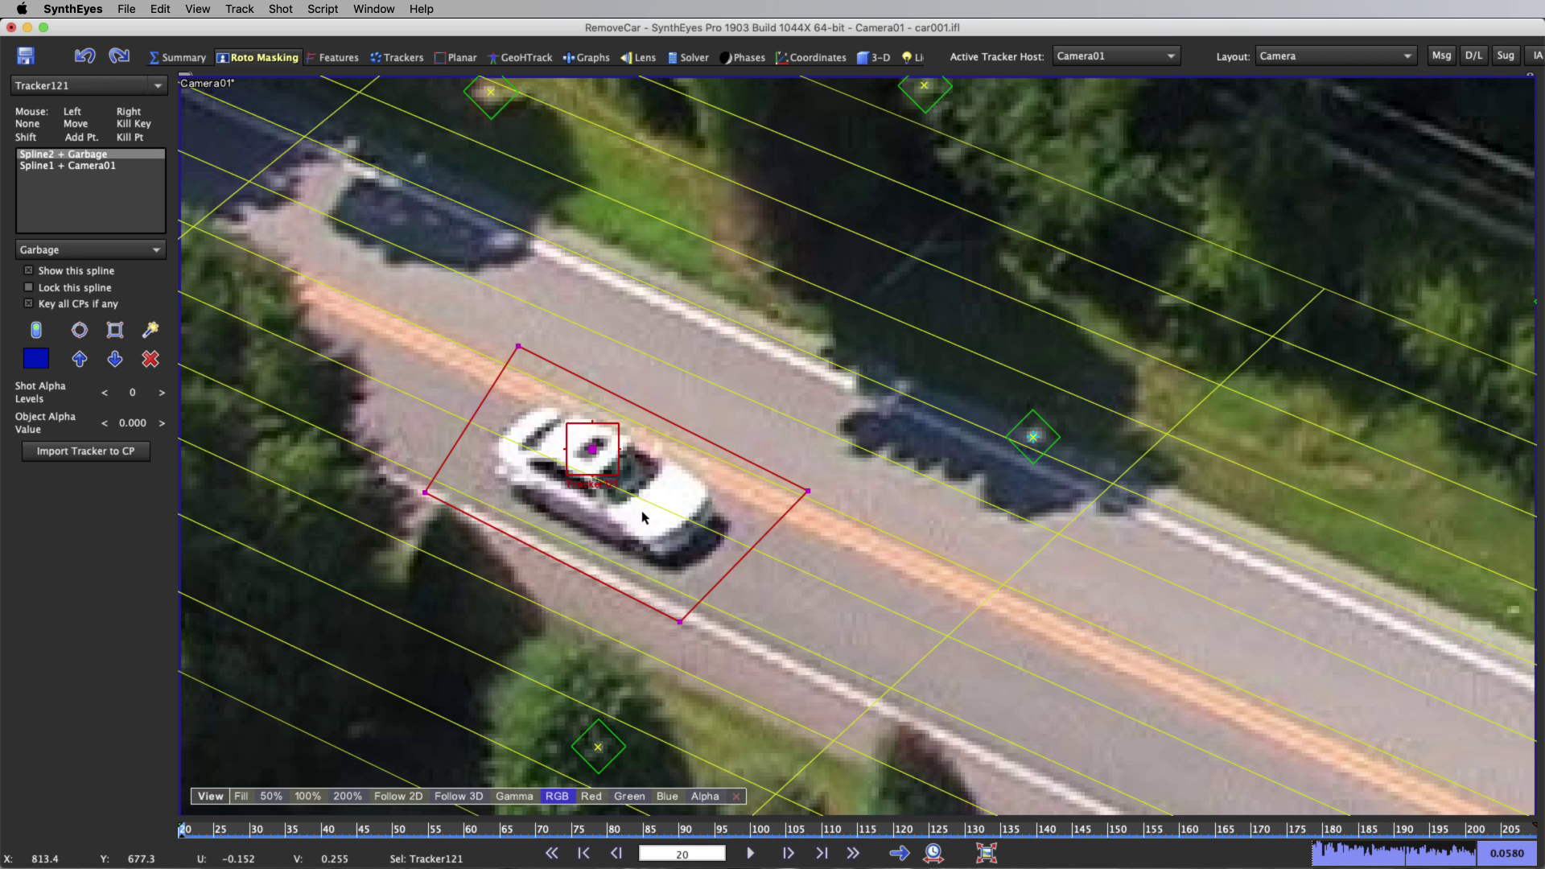
{"action": "key", "text": "ctrl+f"}
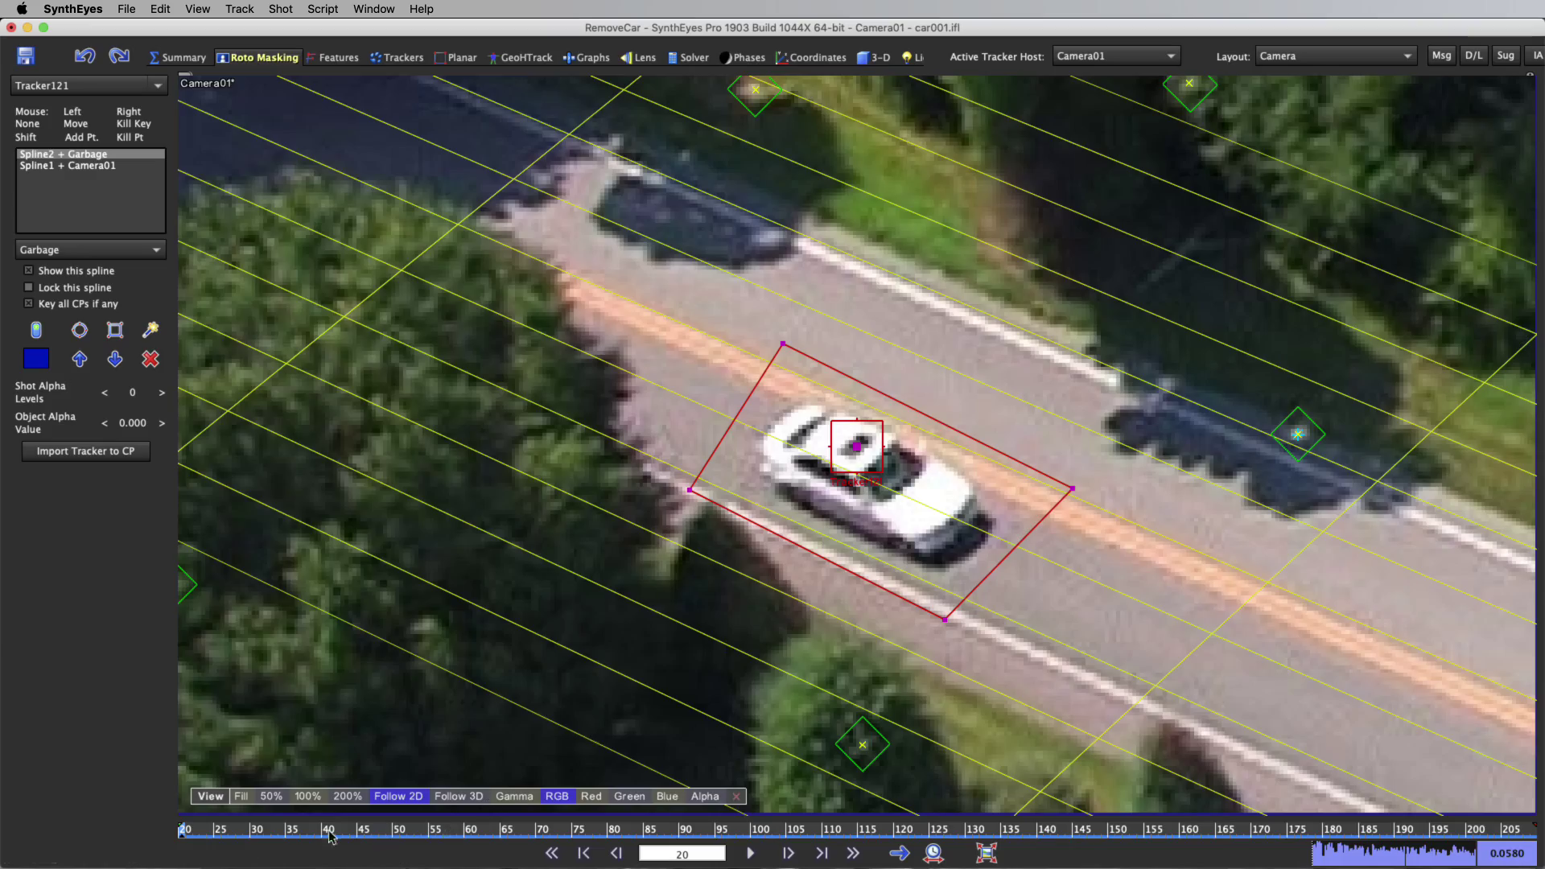
{"action": "left_click_drag", "start_coordinate": [247, 834], "coordinate": [346, 835]}
{"action": "key", "text": "Home"}
{"action": "mouse_move", "coordinate": [165, 746]}
{"action": "left_mouse_down"}
{"action": "mouse_move", "coordinate": [1128, 757]}
{"action": "mouse_move", "coordinate": [145, 724]}
{"action": "left_mouse_up"}
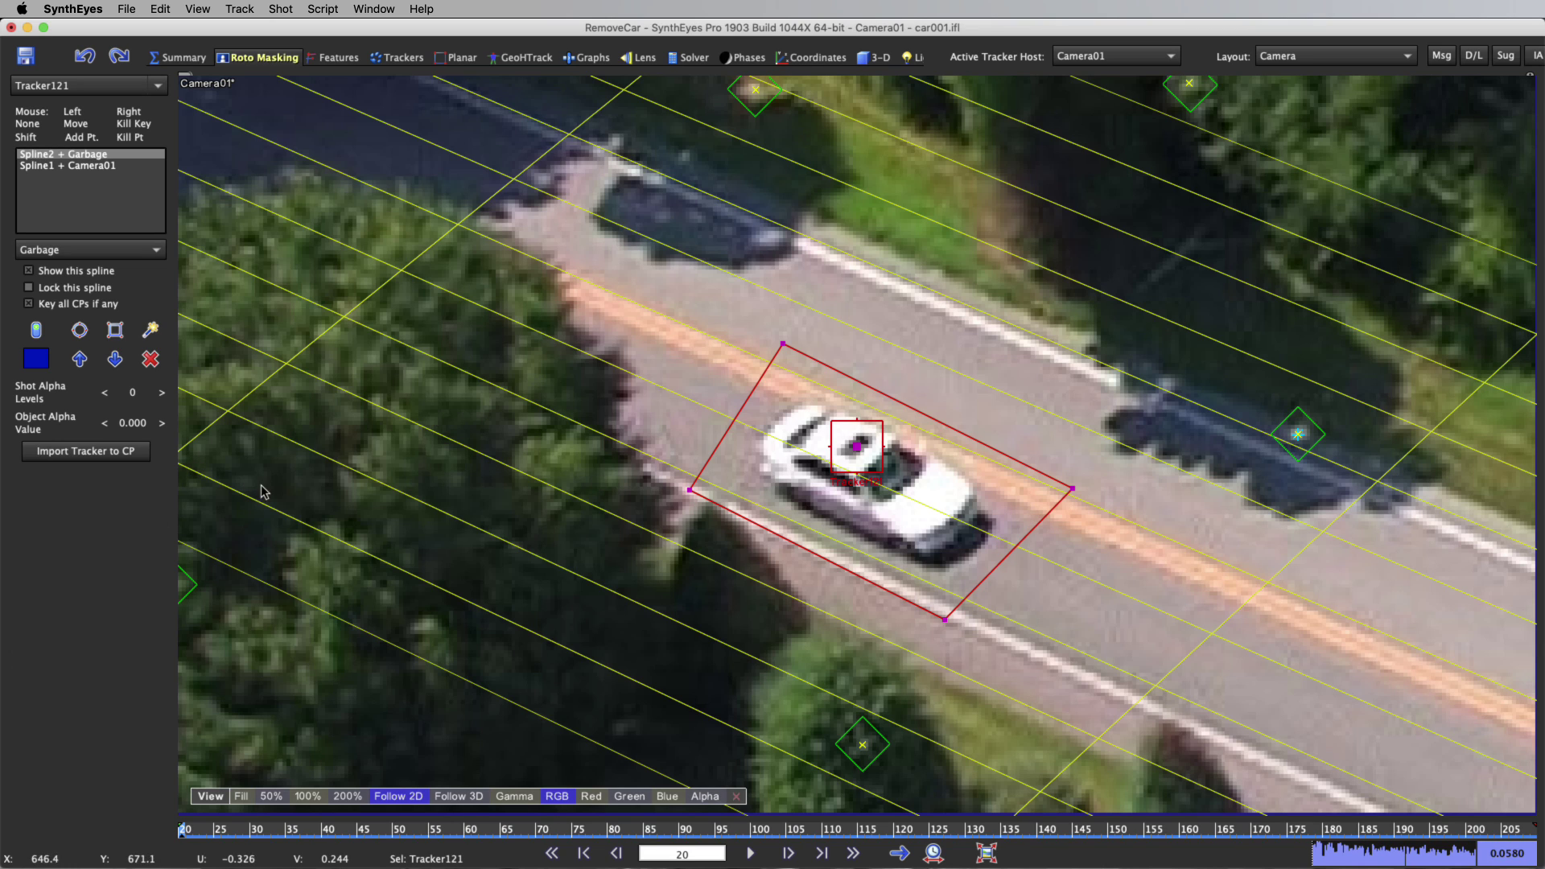
Import the car tracker's path to the spline's center point using absolute position, and check the mask's motion up to frame 66.
{"action": "left_click", "coordinate": [82, 454]}
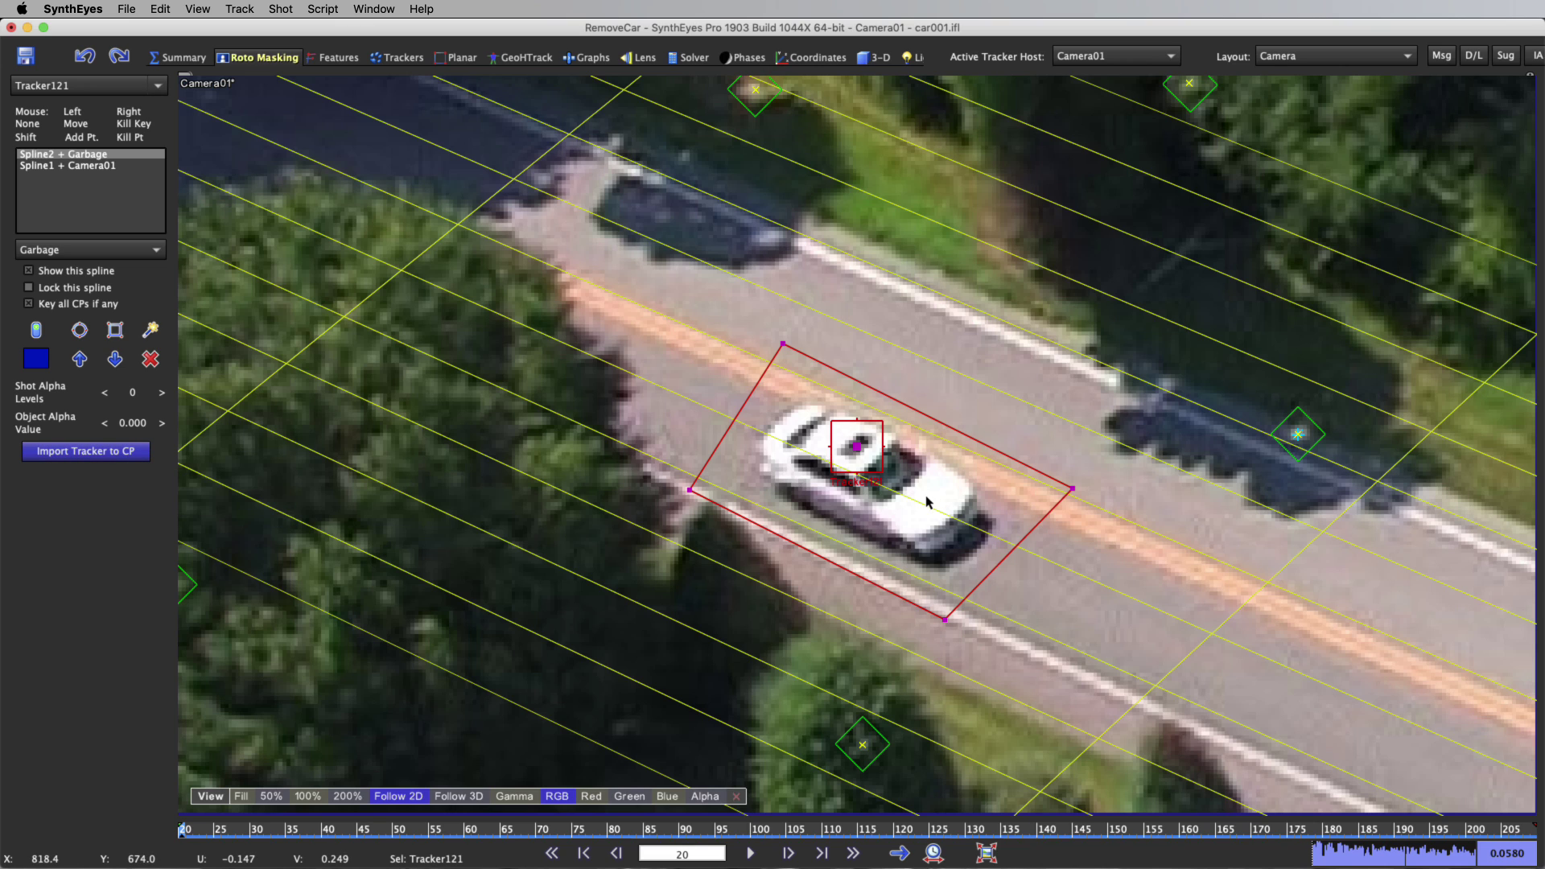
{"action": "left_click", "coordinate": [857, 447]}
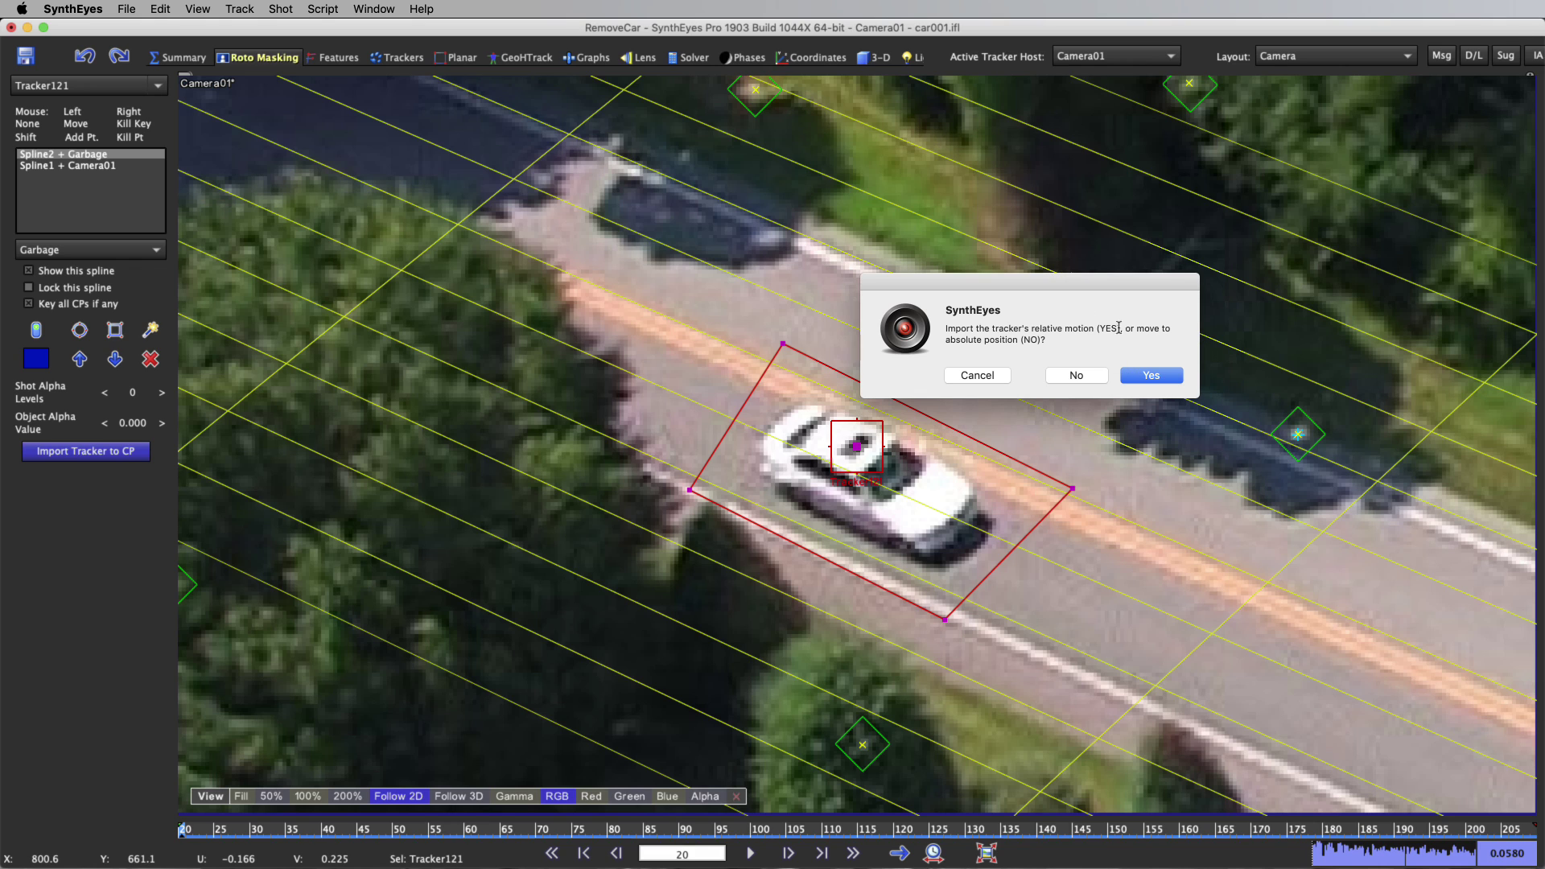
{"action": "left_click", "coordinate": [1076, 376]}
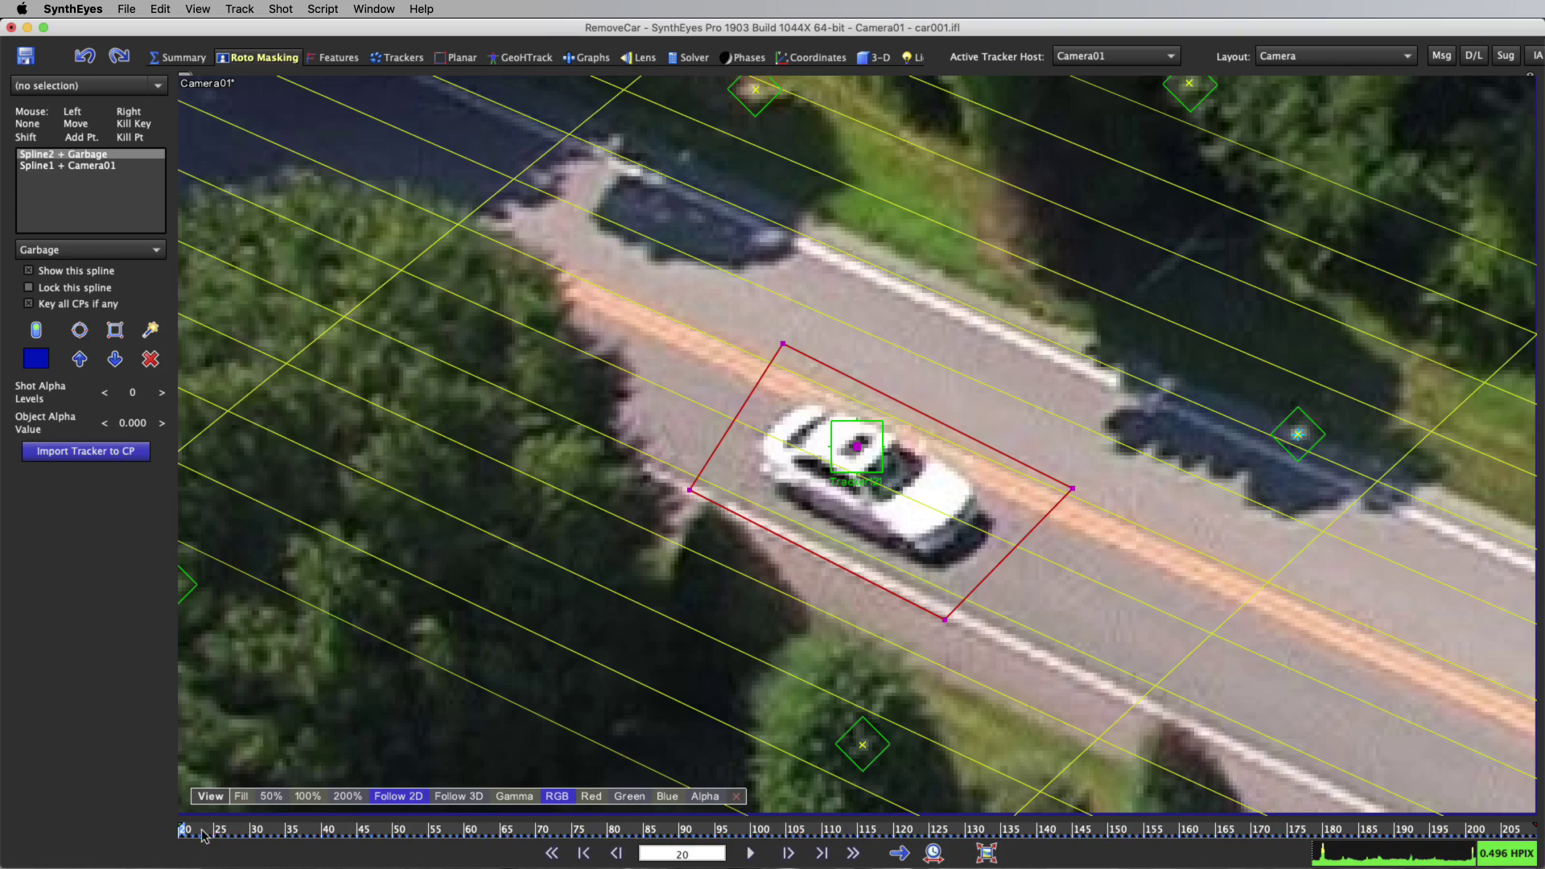
{"action": "left_click_drag", "start_coordinate": [222, 835], "coordinate": [512, 840]}
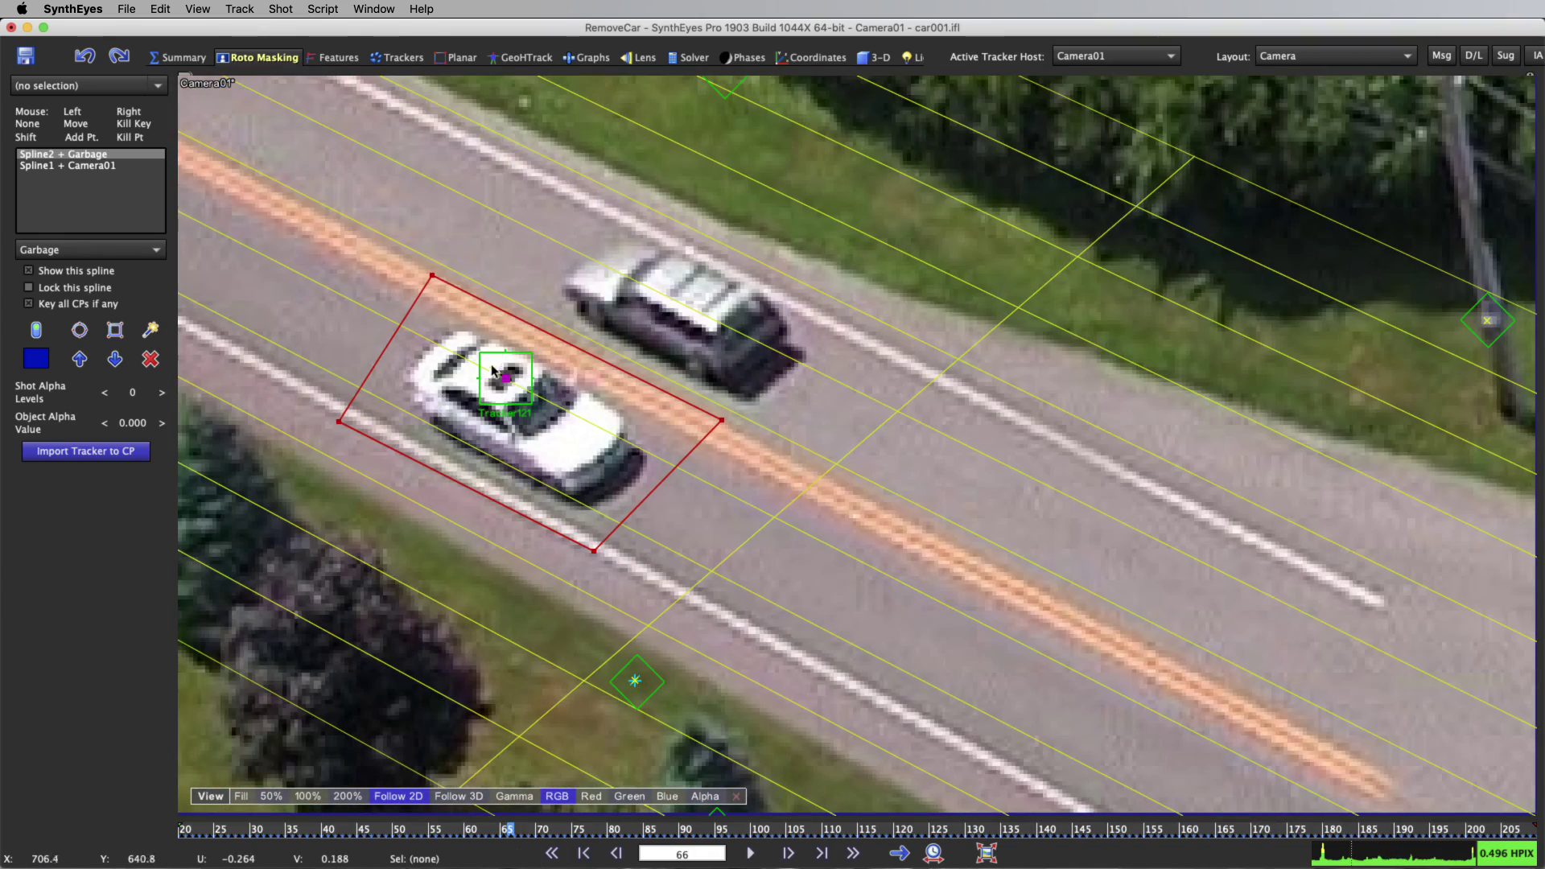
{"action": "left_click", "coordinate": [95, 449]}
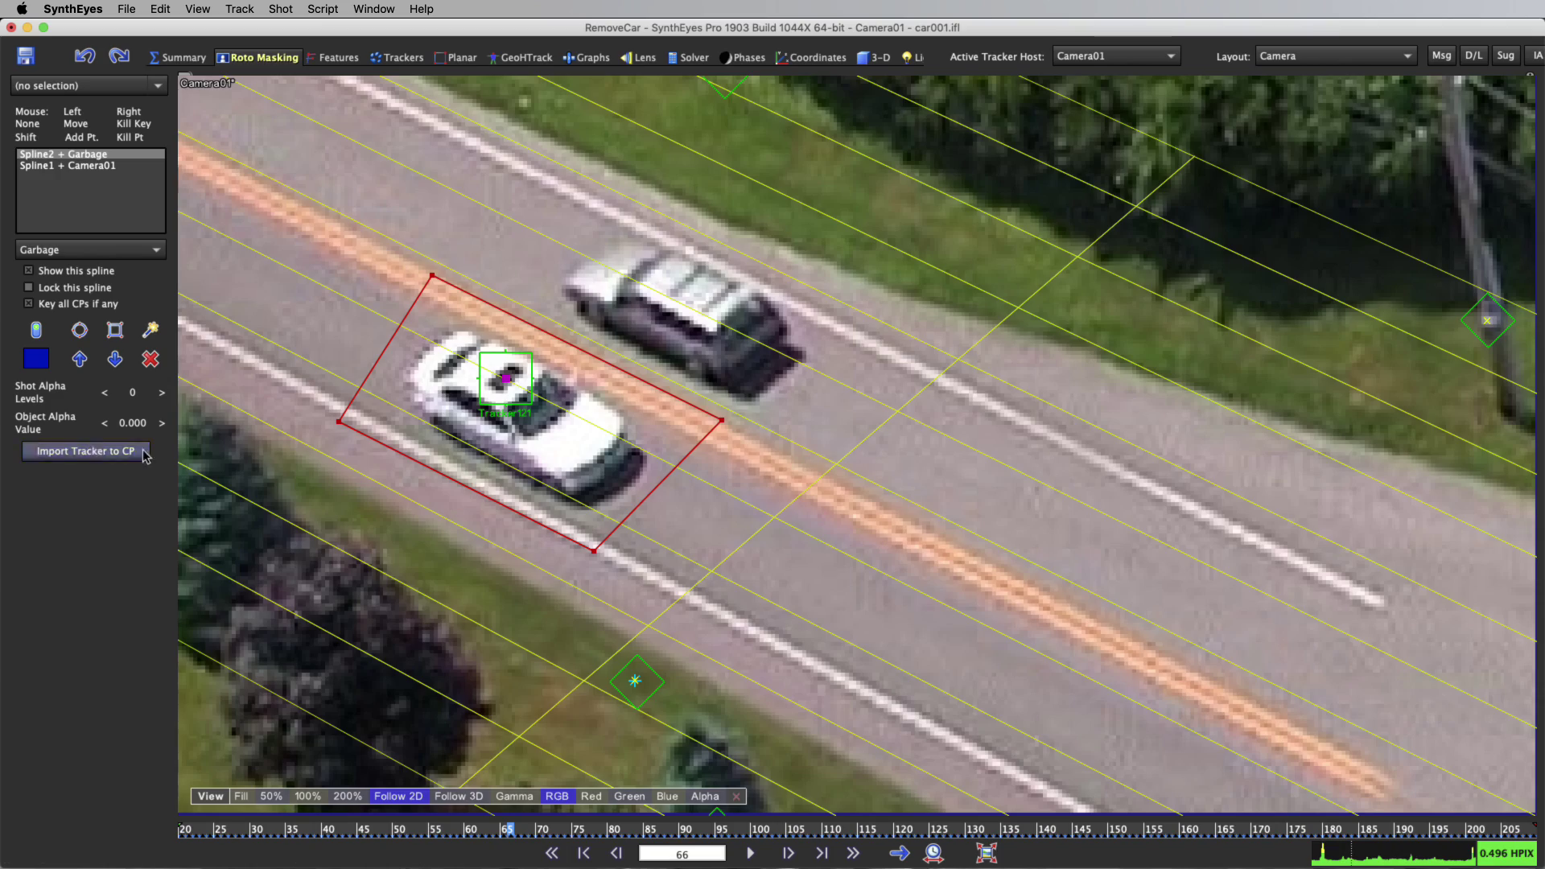
At frame 209, move the mask's four corners to fit the rotated car and its shadow, with the view following the tracker.
{"action": "left_click", "coordinate": [484, 353]}
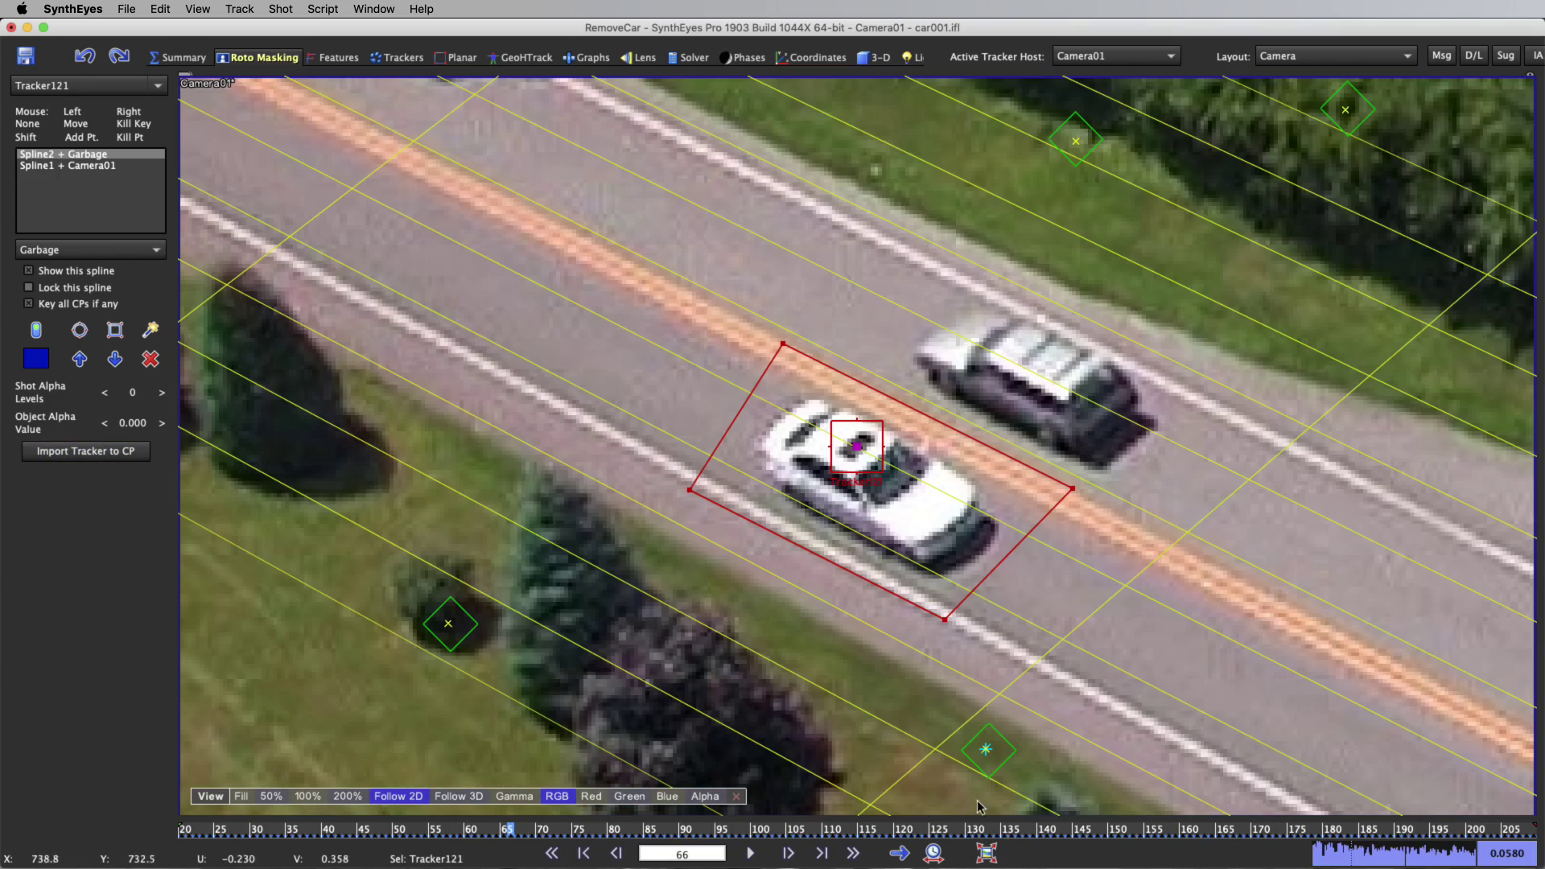
{"action": "left_click_drag", "start_coordinate": [781, 823], "coordinate": [1536, 769]}
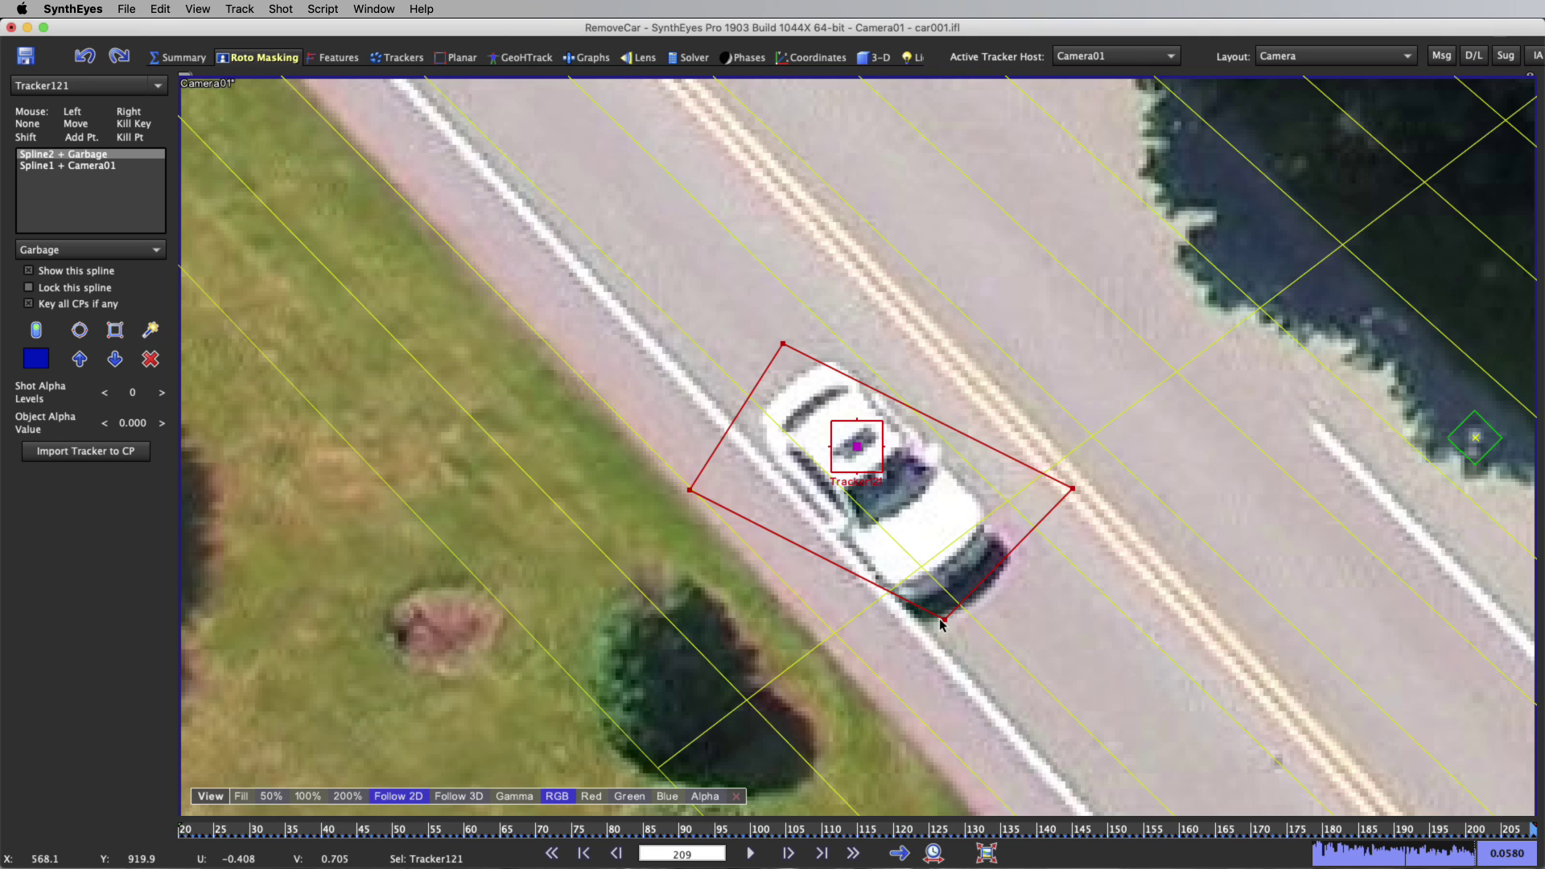
{"action": "left_click_drag", "start_coordinate": [942, 620], "coordinate": [932, 641]}
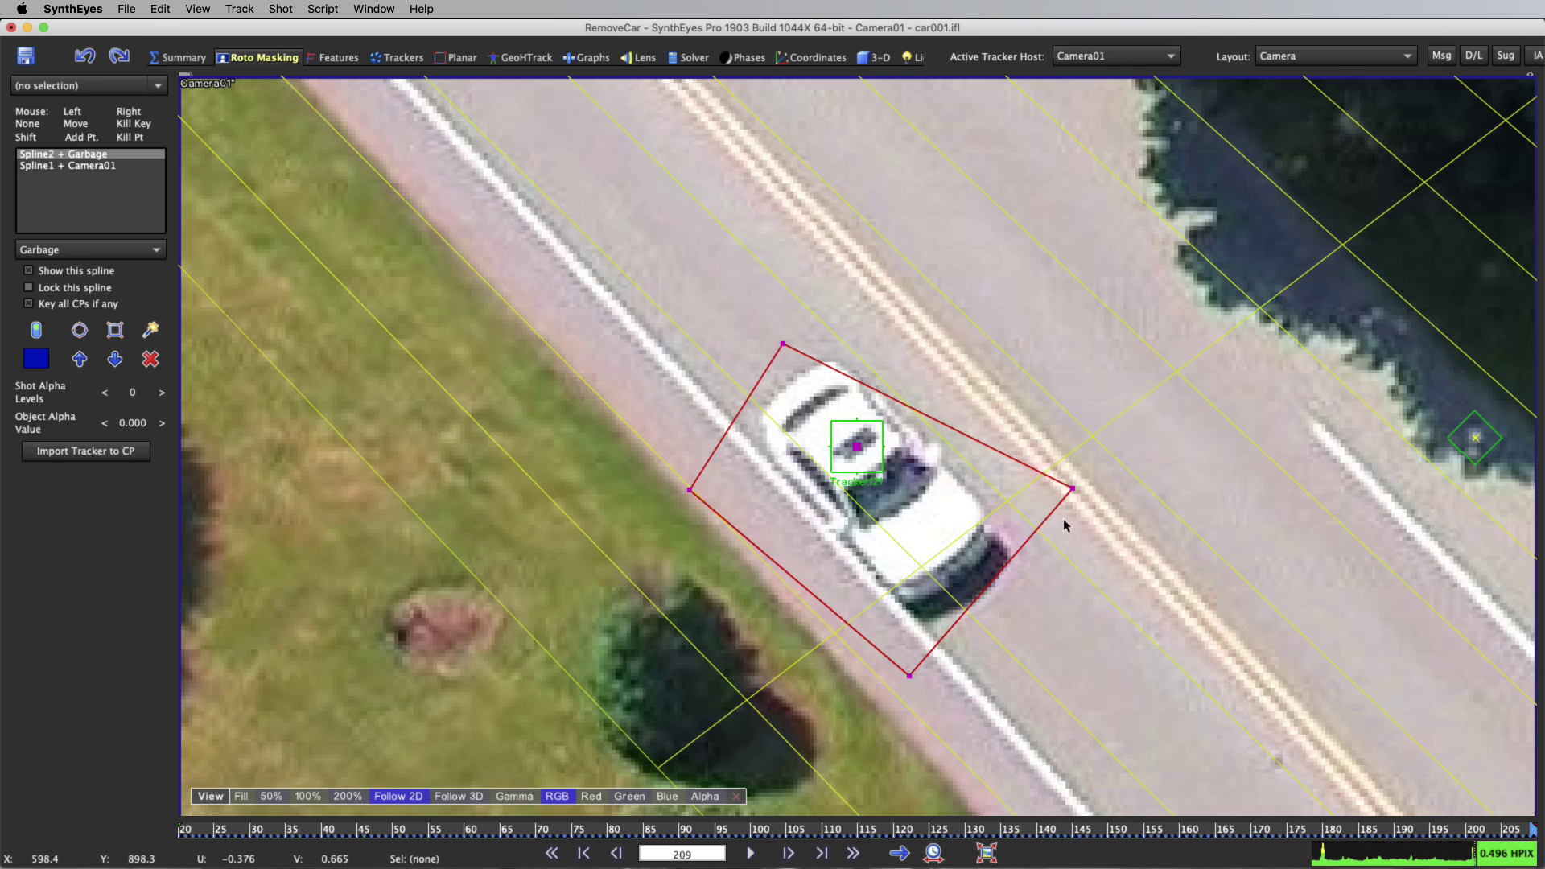
{"action": "left_click_drag", "start_coordinate": [1073, 488], "coordinate": [1115, 554]}
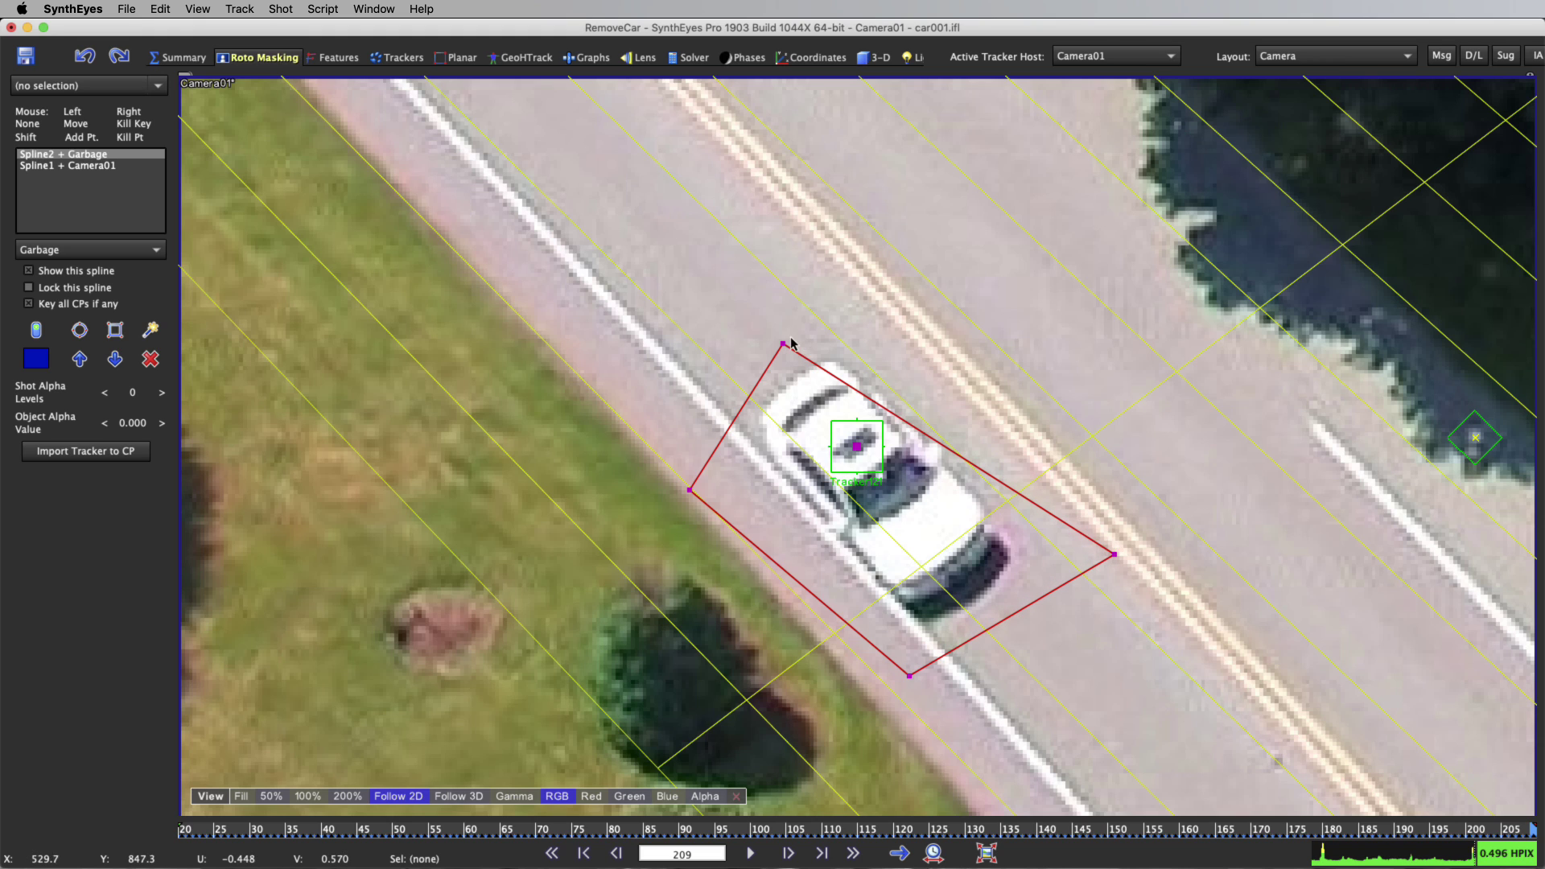
{"action": "left_click_drag", "start_coordinate": [782, 340], "coordinate": [837, 289]}
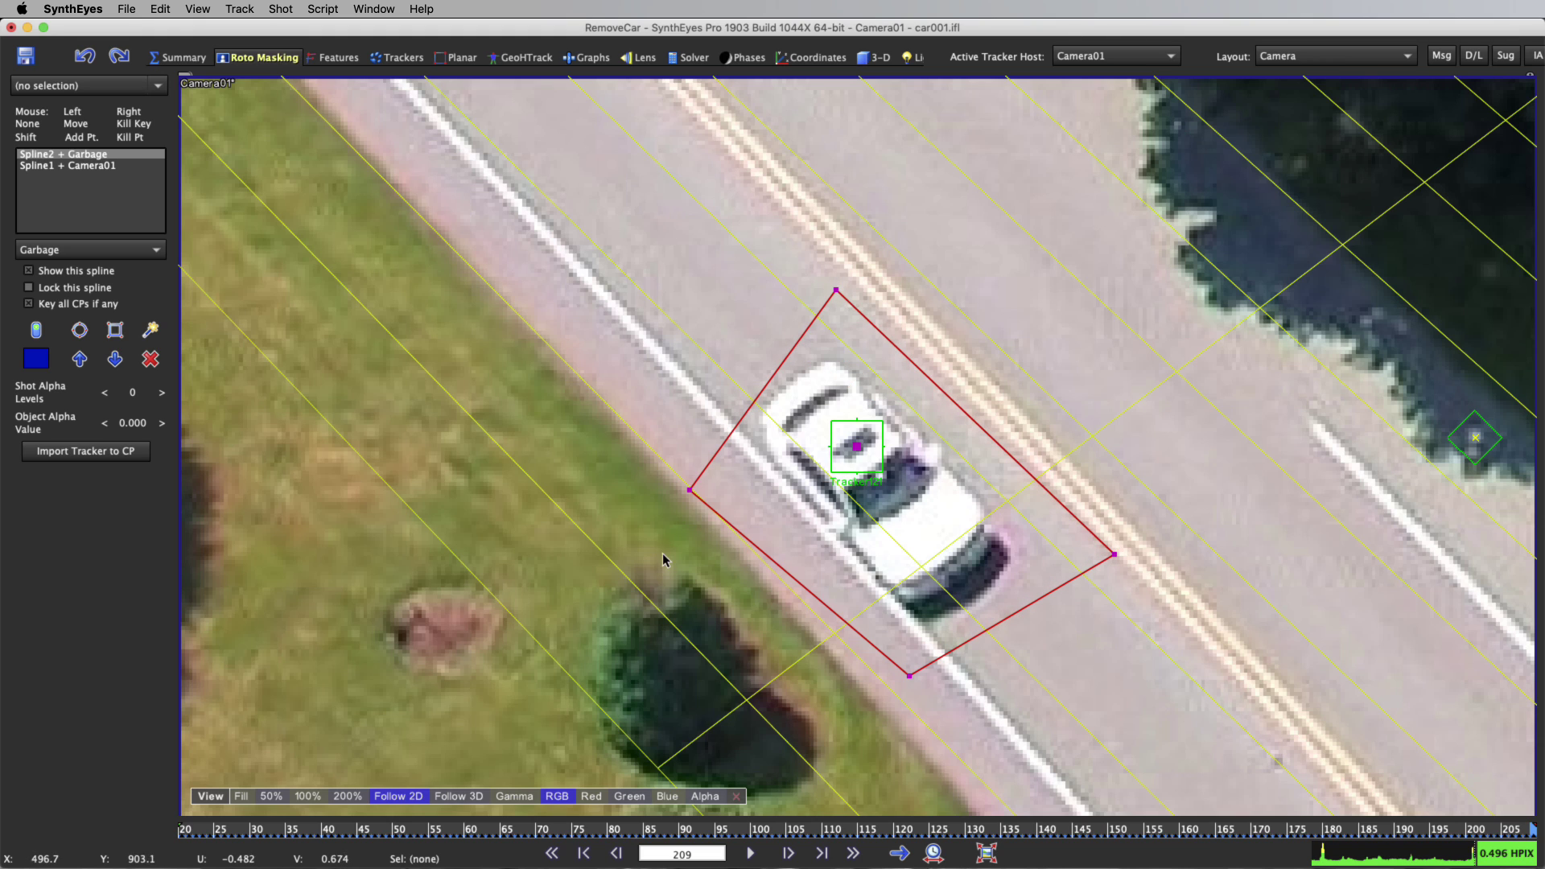
{"action": "left_click_drag", "start_coordinate": [687, 487], "coordinate": [667, 435]}
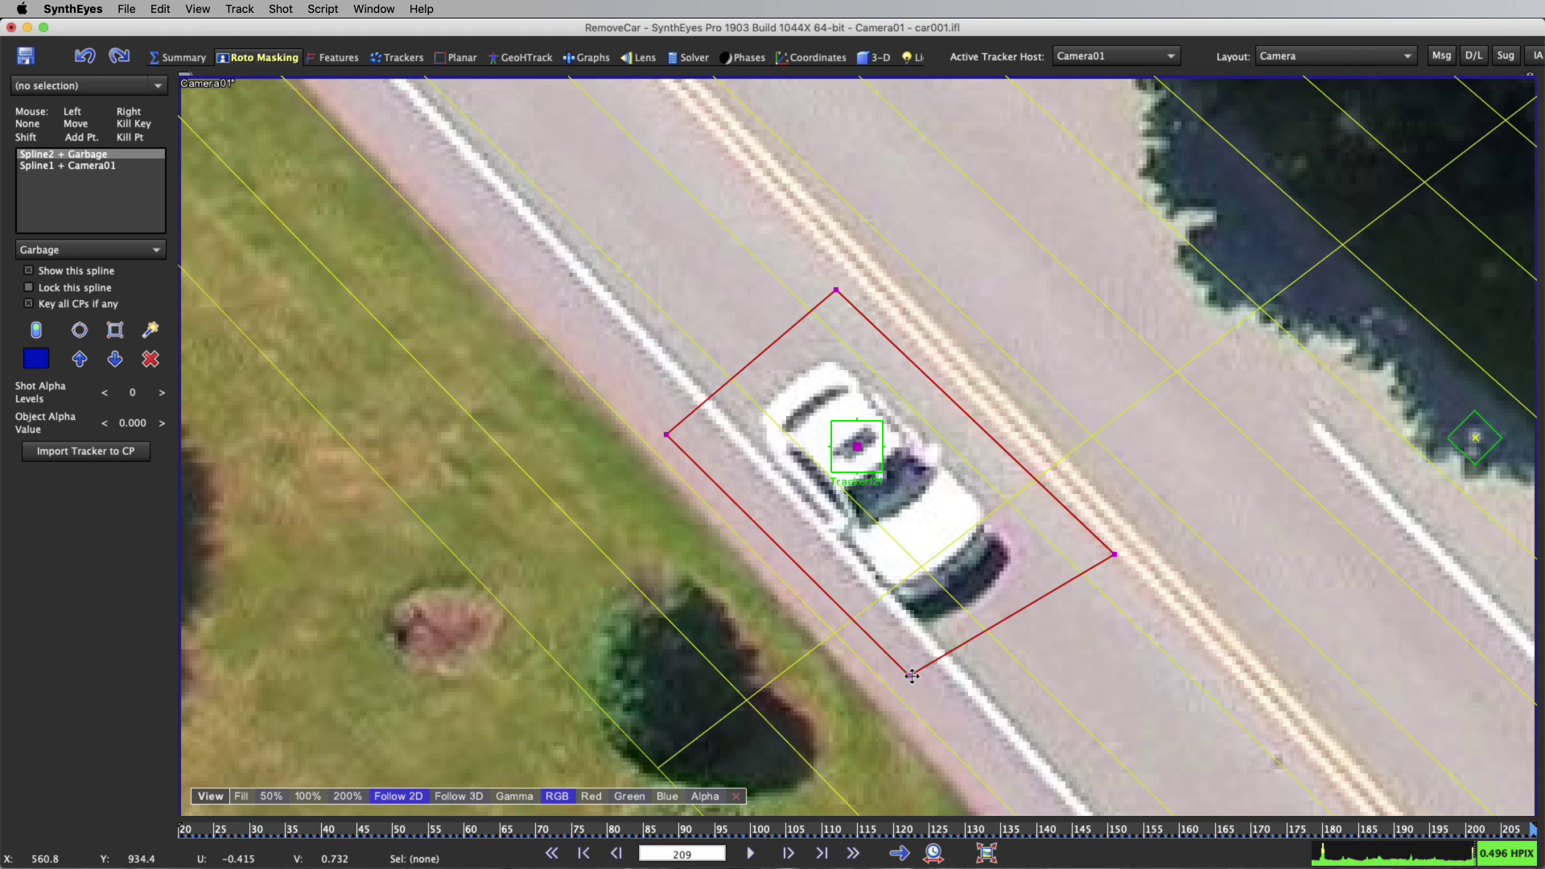
{"action": "left_click_drag", "start_coordinate": [912, 676], "coordinate": [919, 693]}
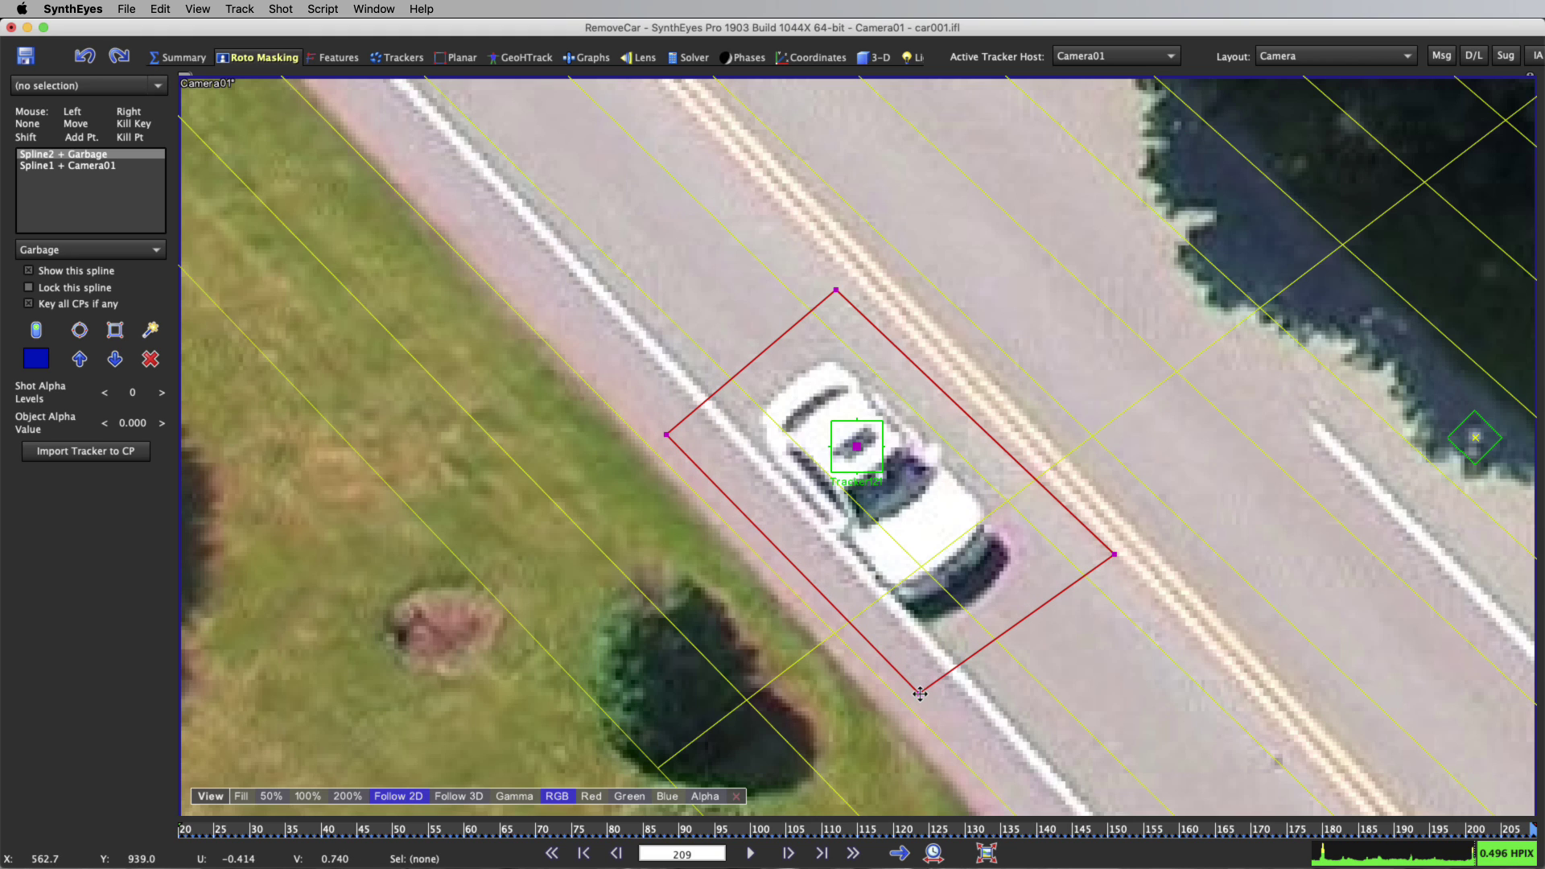
Check the mask's fit around the car by scrubbing and playing the shot, ending at frame 20.
{"action": "left_click", "coordinate": [1454, 834]}
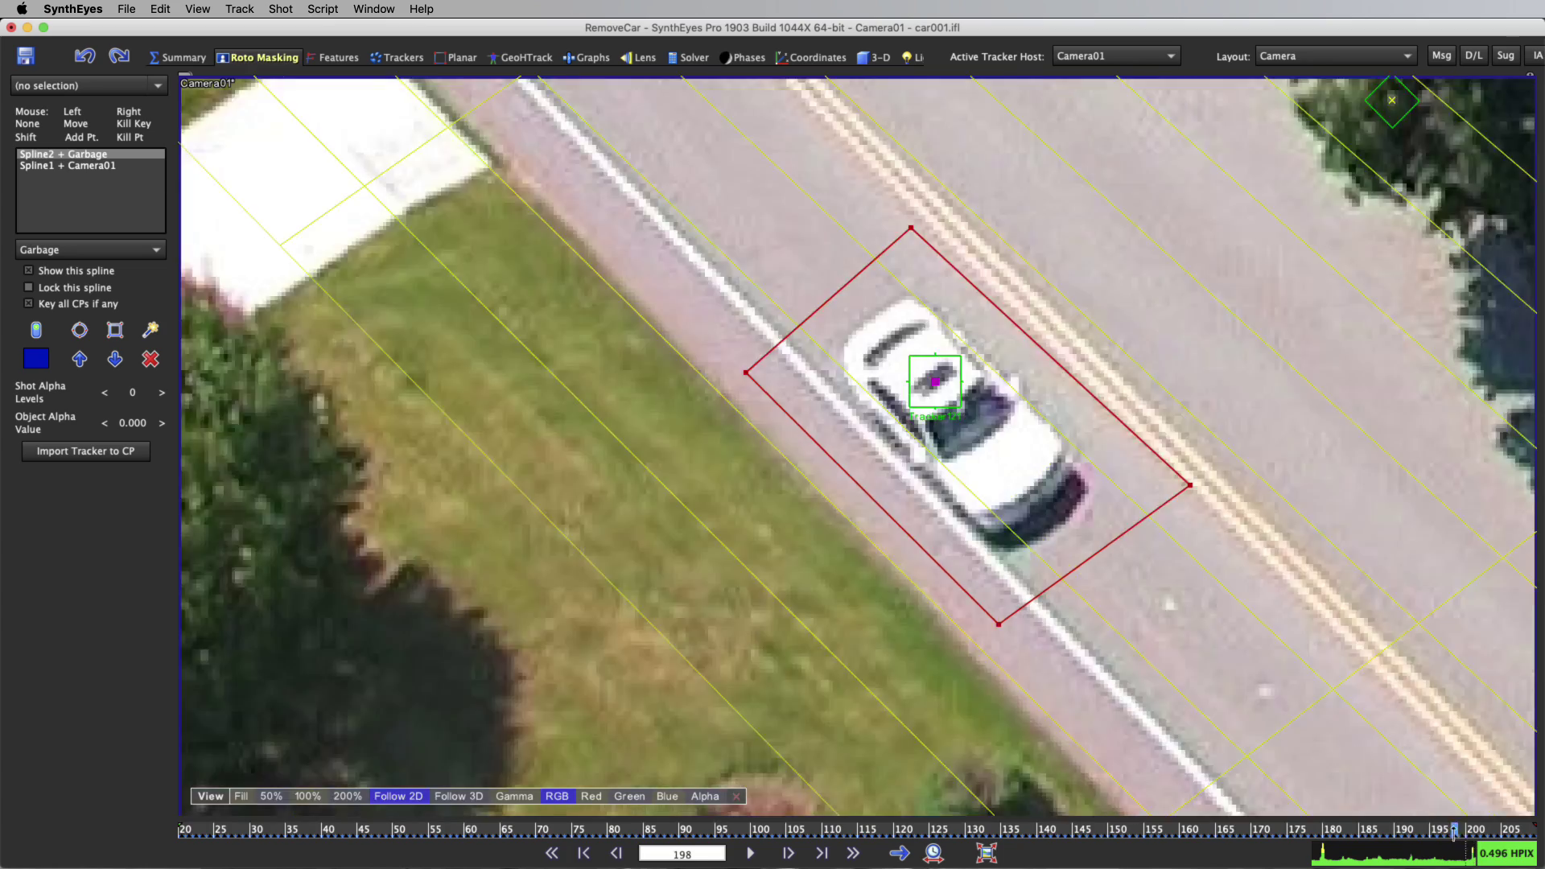
{"action": "left_click_drag", "start_coordinate": [1454, 834], "coordinate": [1302, 834]}
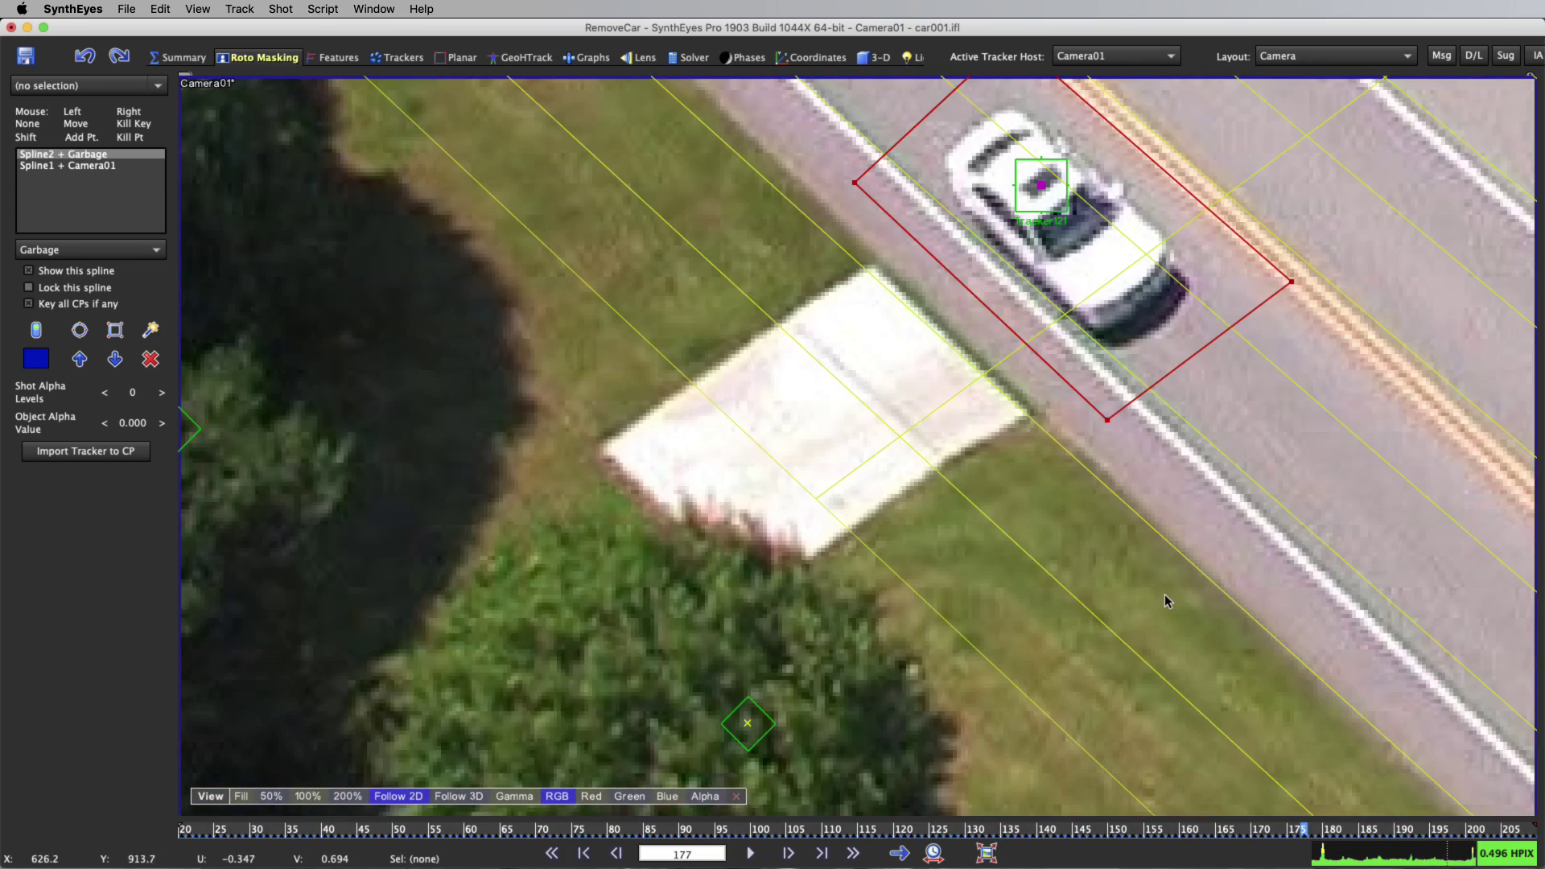
{"action": "left_click", "coordinate": [1022, 208]}
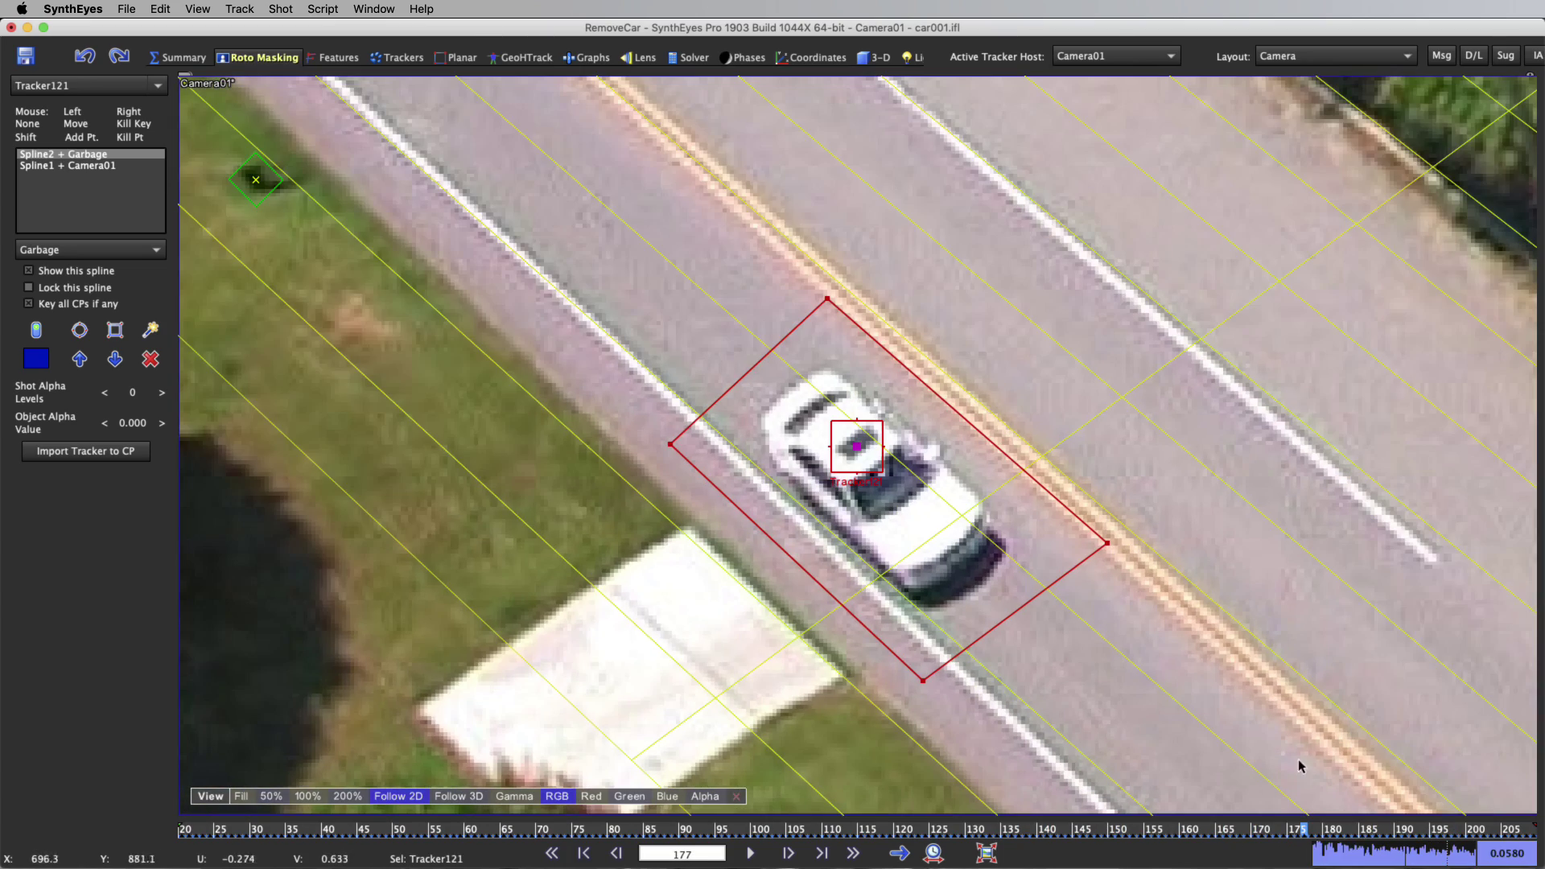
{"action": "left_click", "coordinate": [1382, 834]}
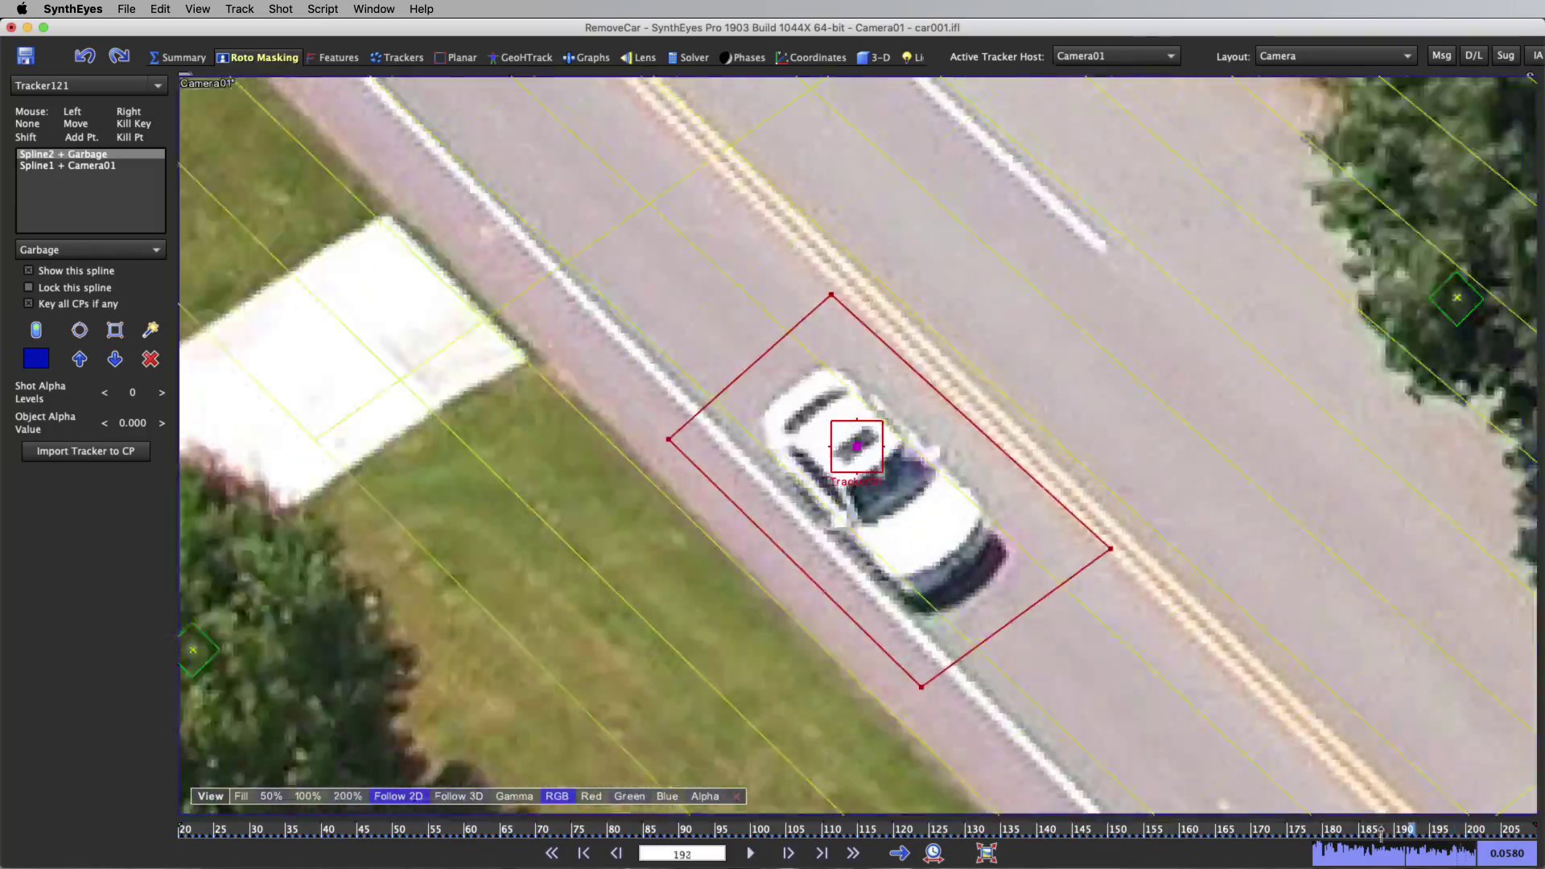
{"action": "left_click_drag", "start_coordinate": [1382, 834], "coordinate": [757, 834]}
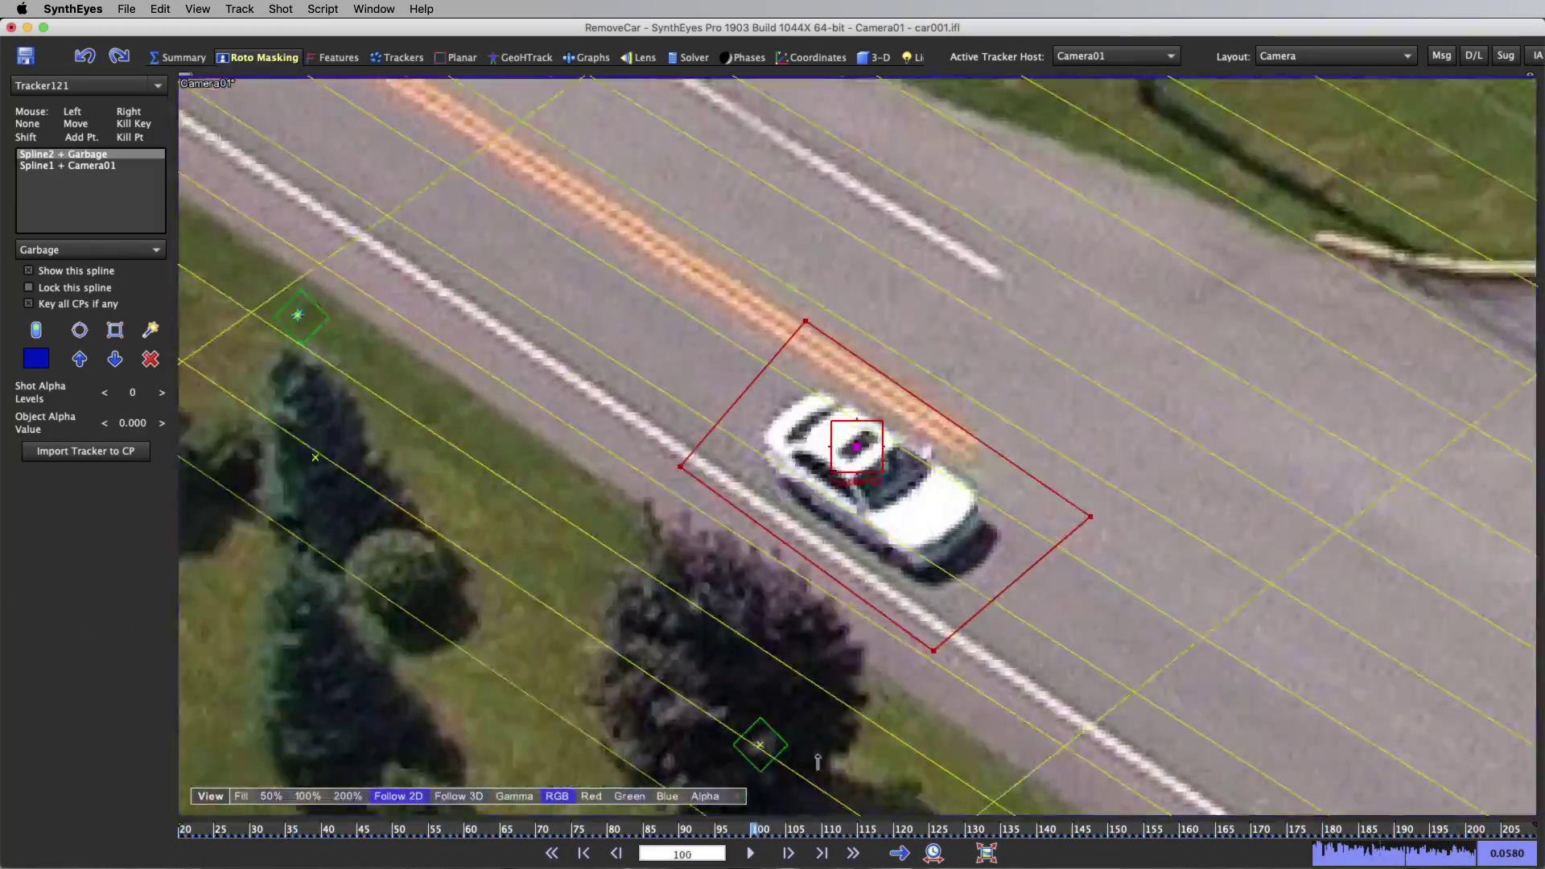
{"action": "key", "text": "space"}
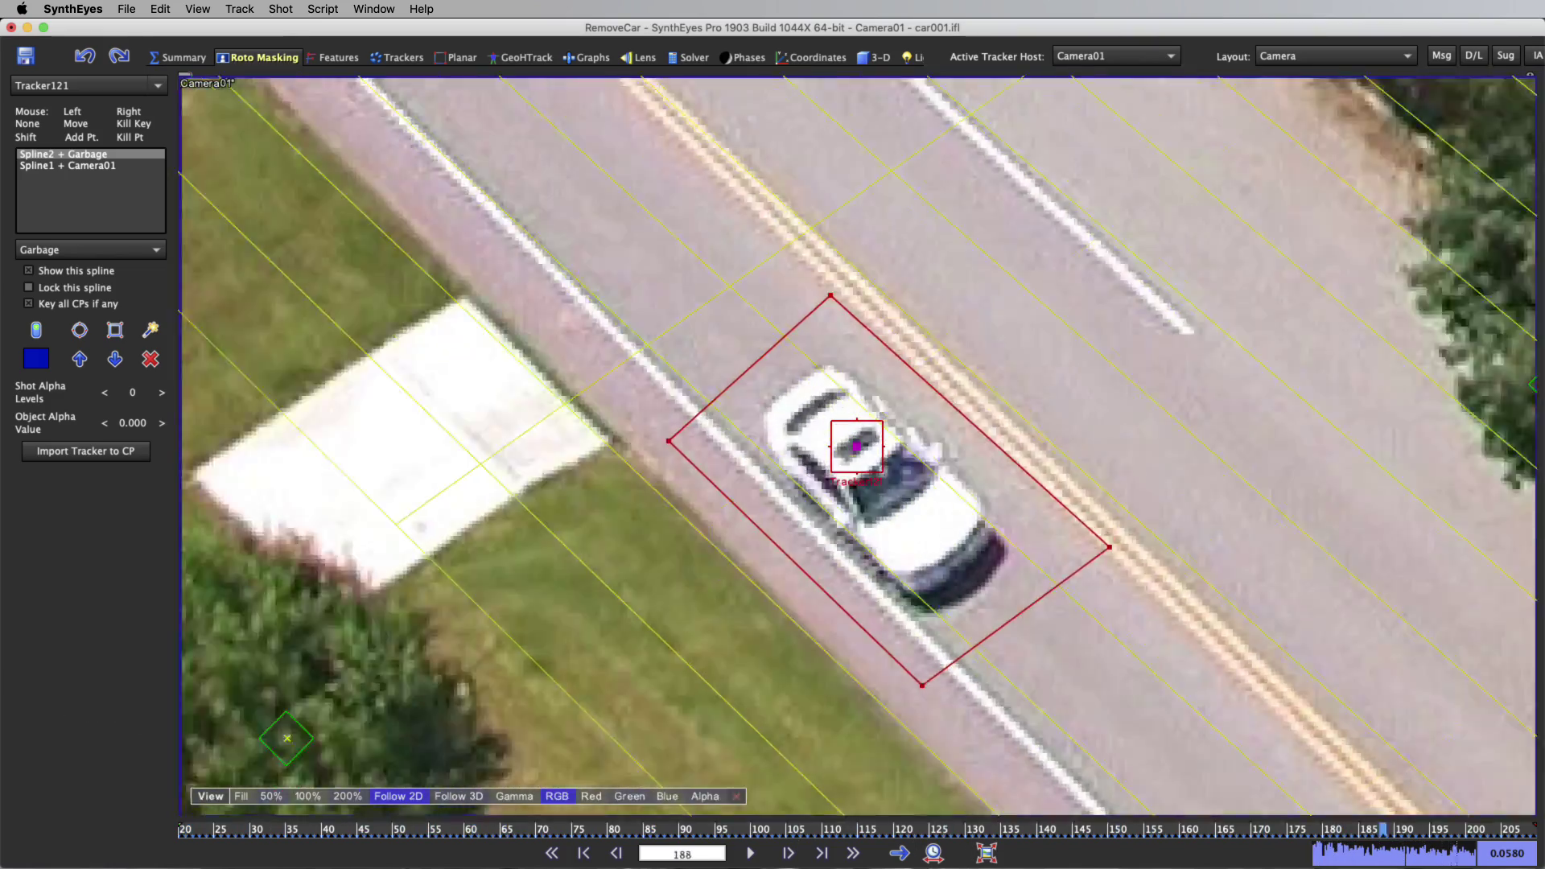
{"action": "key", "text": "space"}
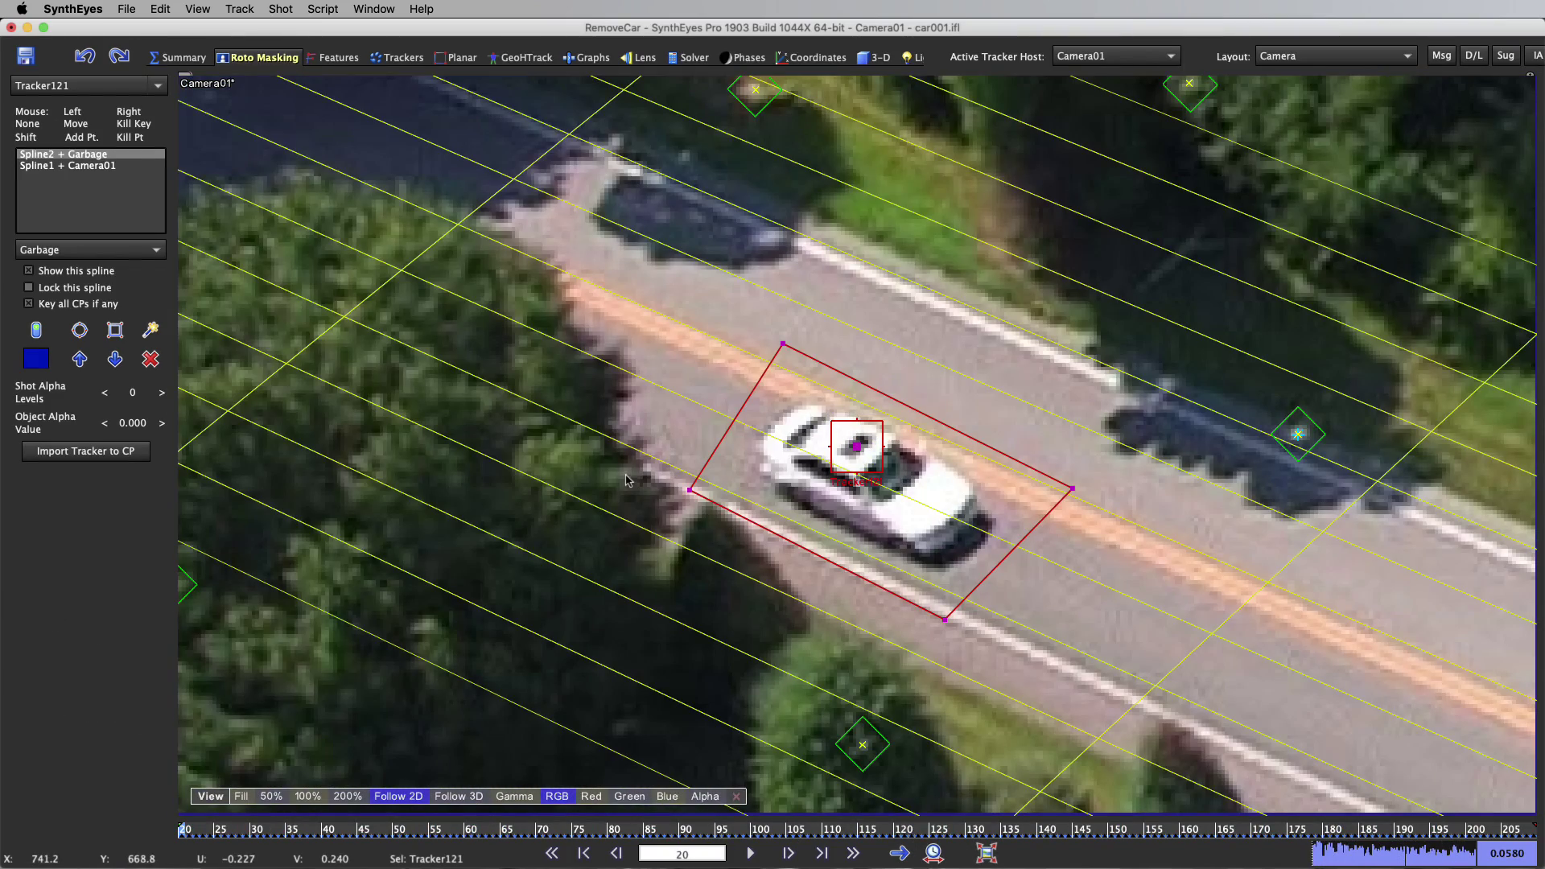
Open the ViewShift settings beside the car and reassign the car's mask spline, Spline2, from Garbage to Camera01.
{"action": "left_click", "coordinate": [281, 9]}
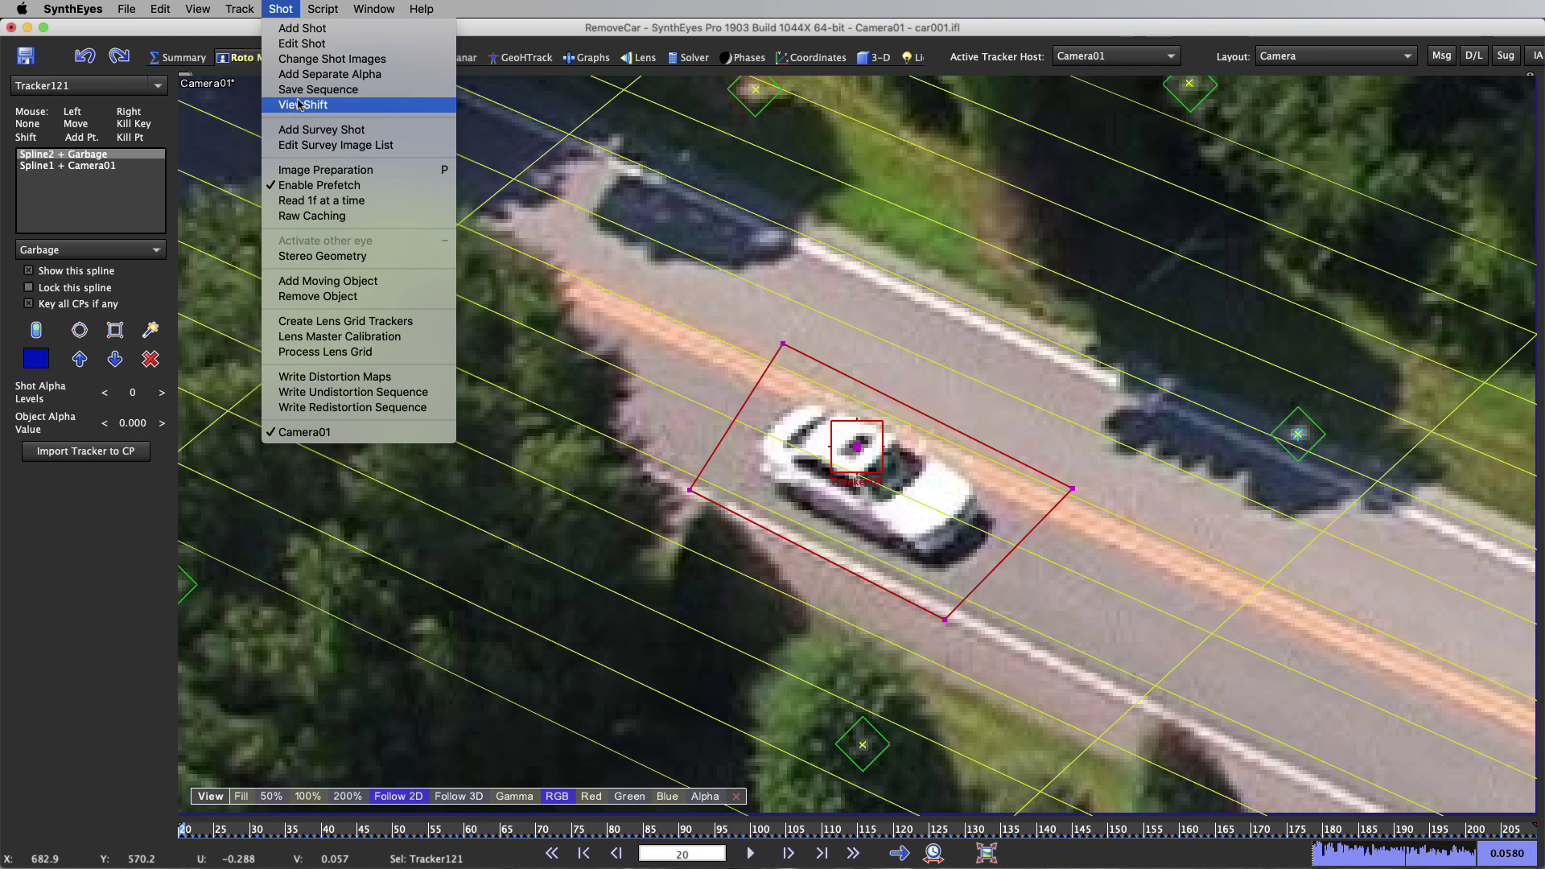
{"action": "left_click", "coordinate": [306, 100]}
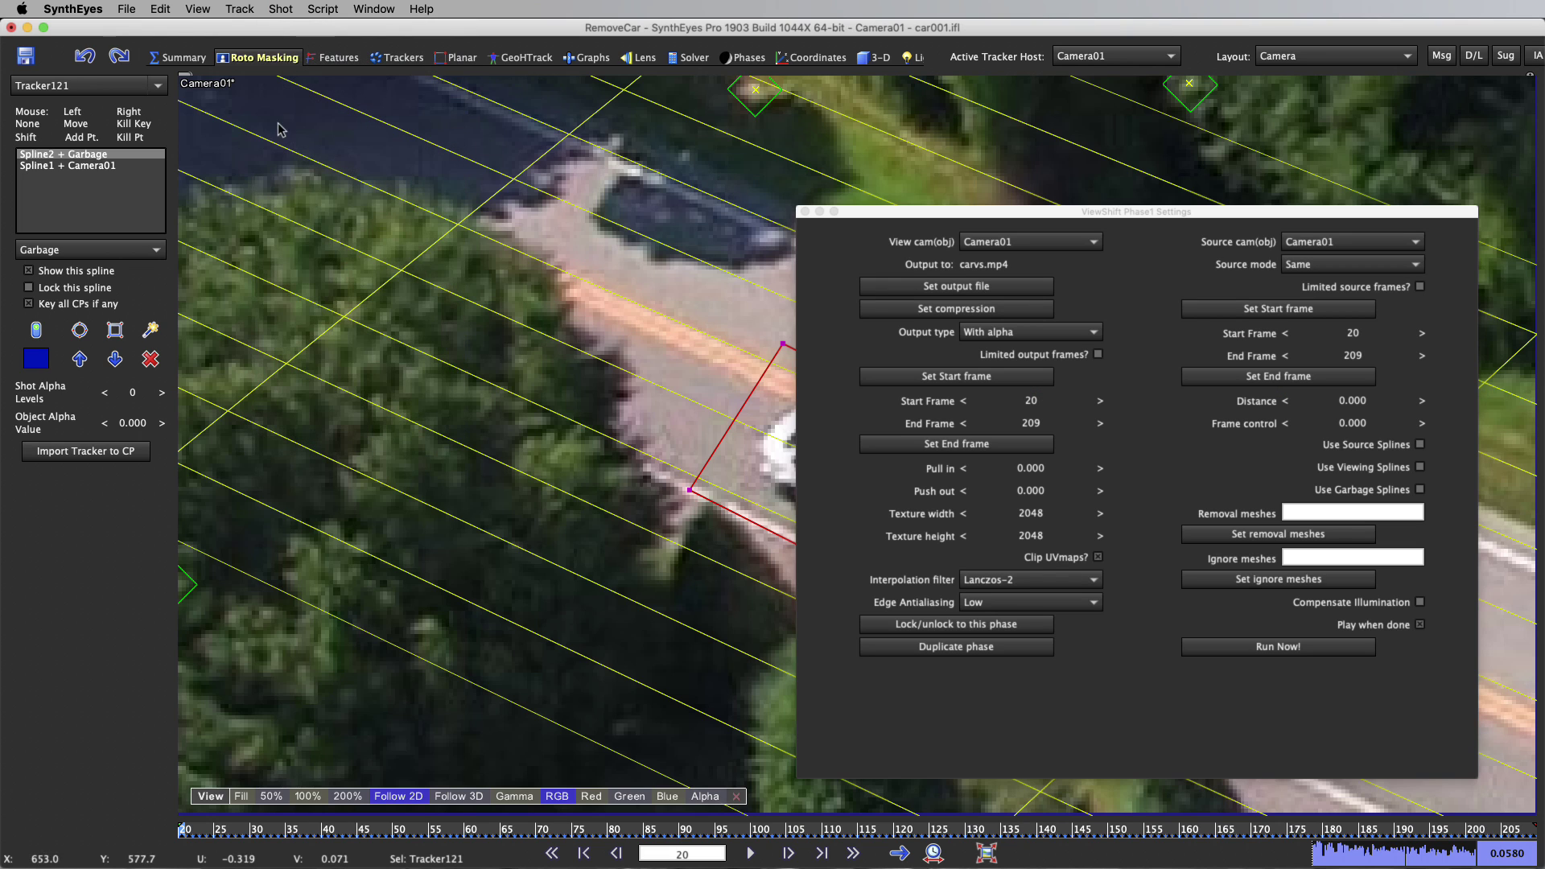
{"action": "left_click_drag", "start_coordinate": [903, 216], "coordinate": [967, 171]}
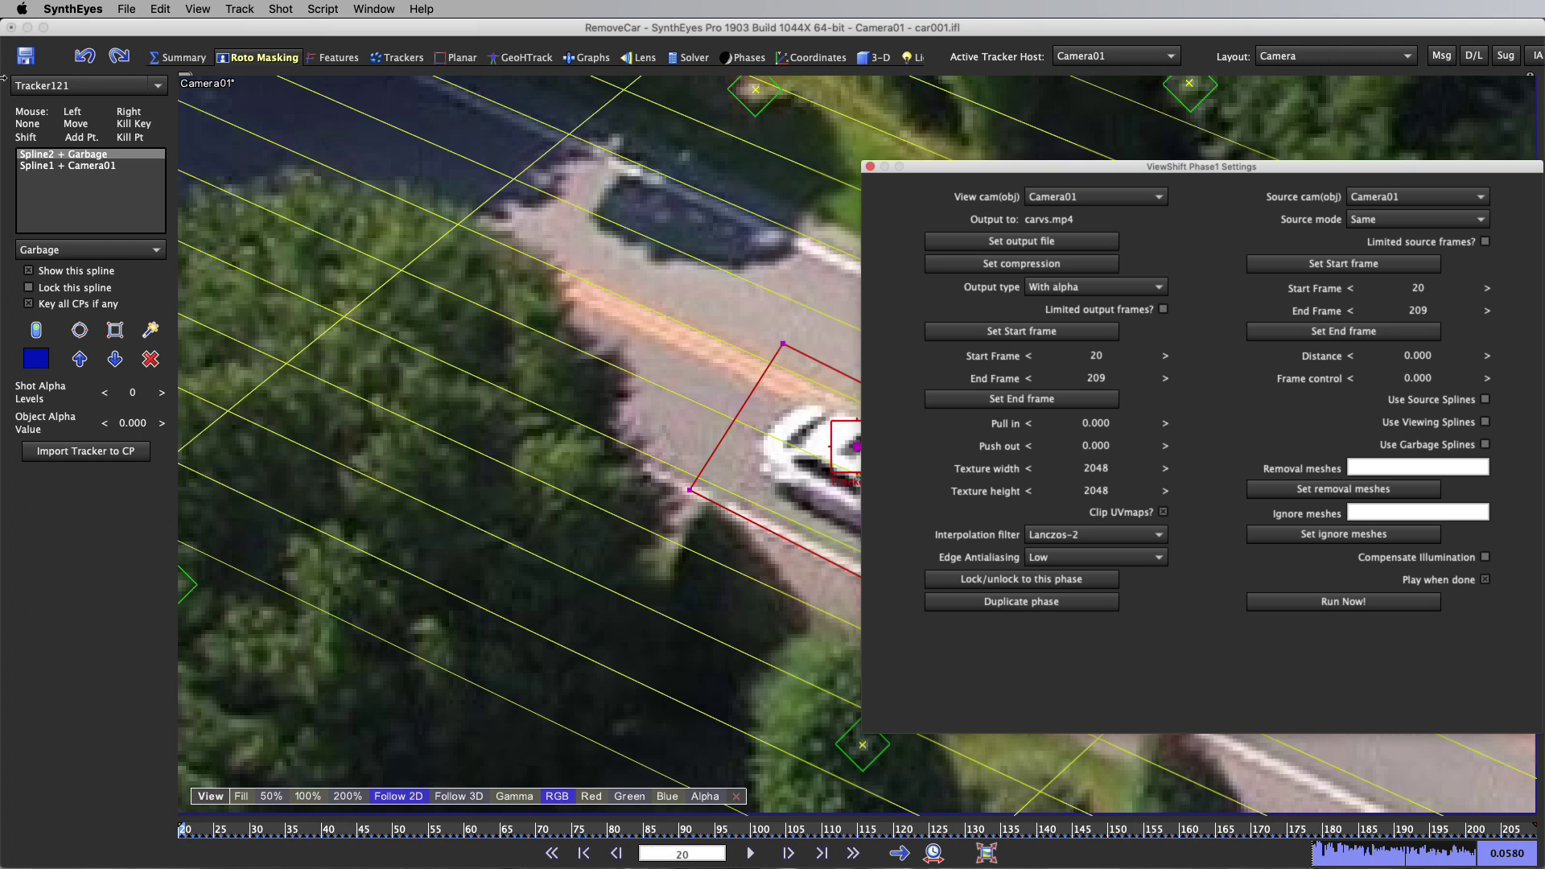
{"action": "left_click", "coordinate": [62, 156]}
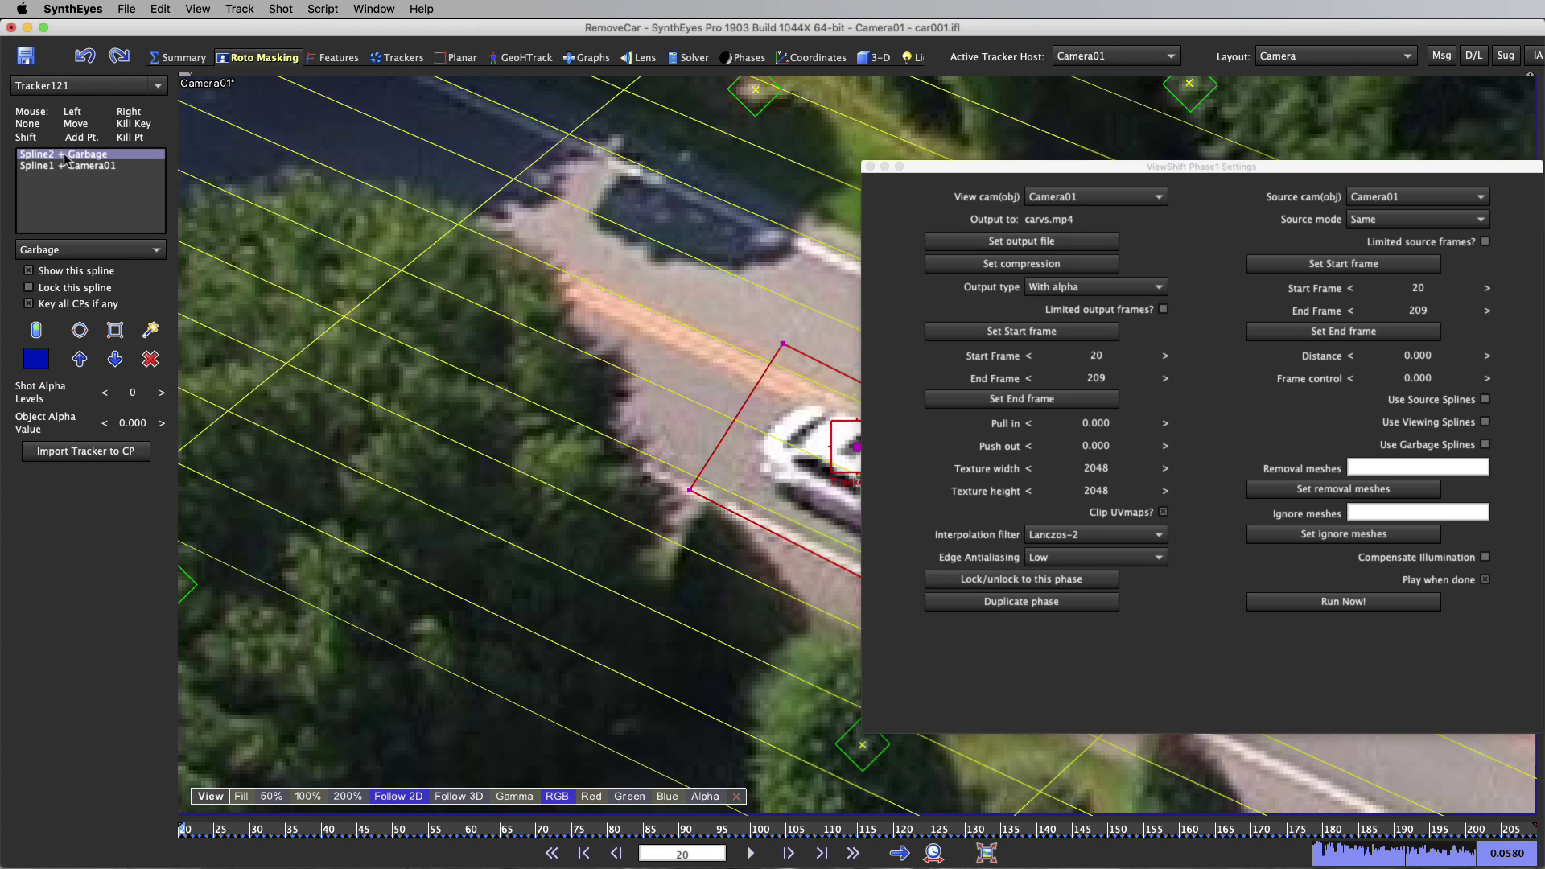
{"action": "left_click", "coordinate": [99, 256]}
{"action": "left_click", "coordinate": [103, 266]}
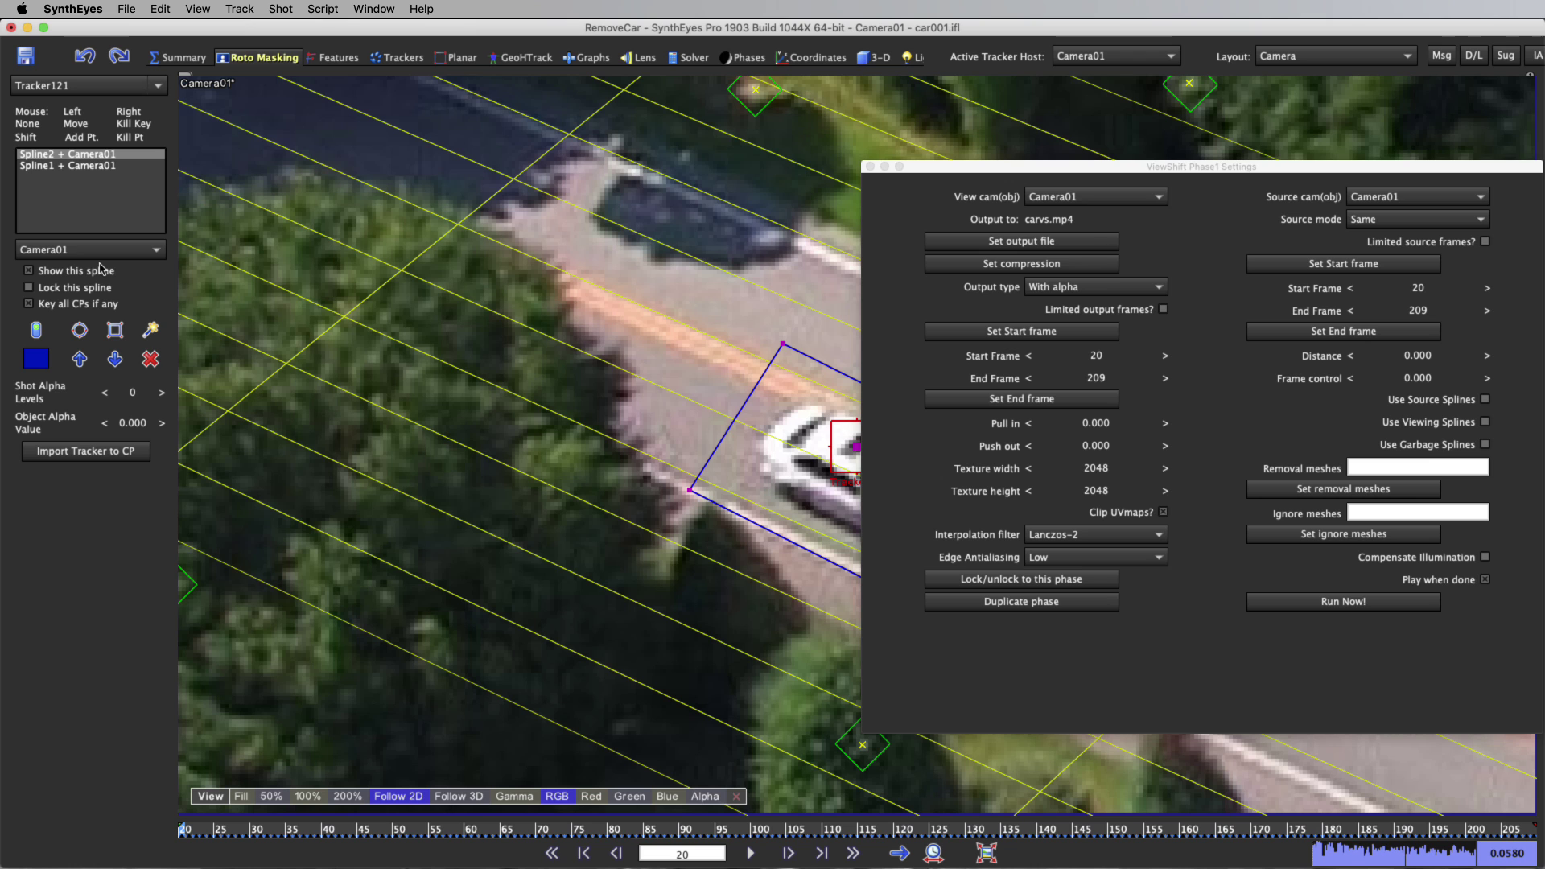
Turn off the full-frame Spline1 so that only the car's mask spline stays enabled.
{"action": "left_click", "coordinate": [93, 167]}
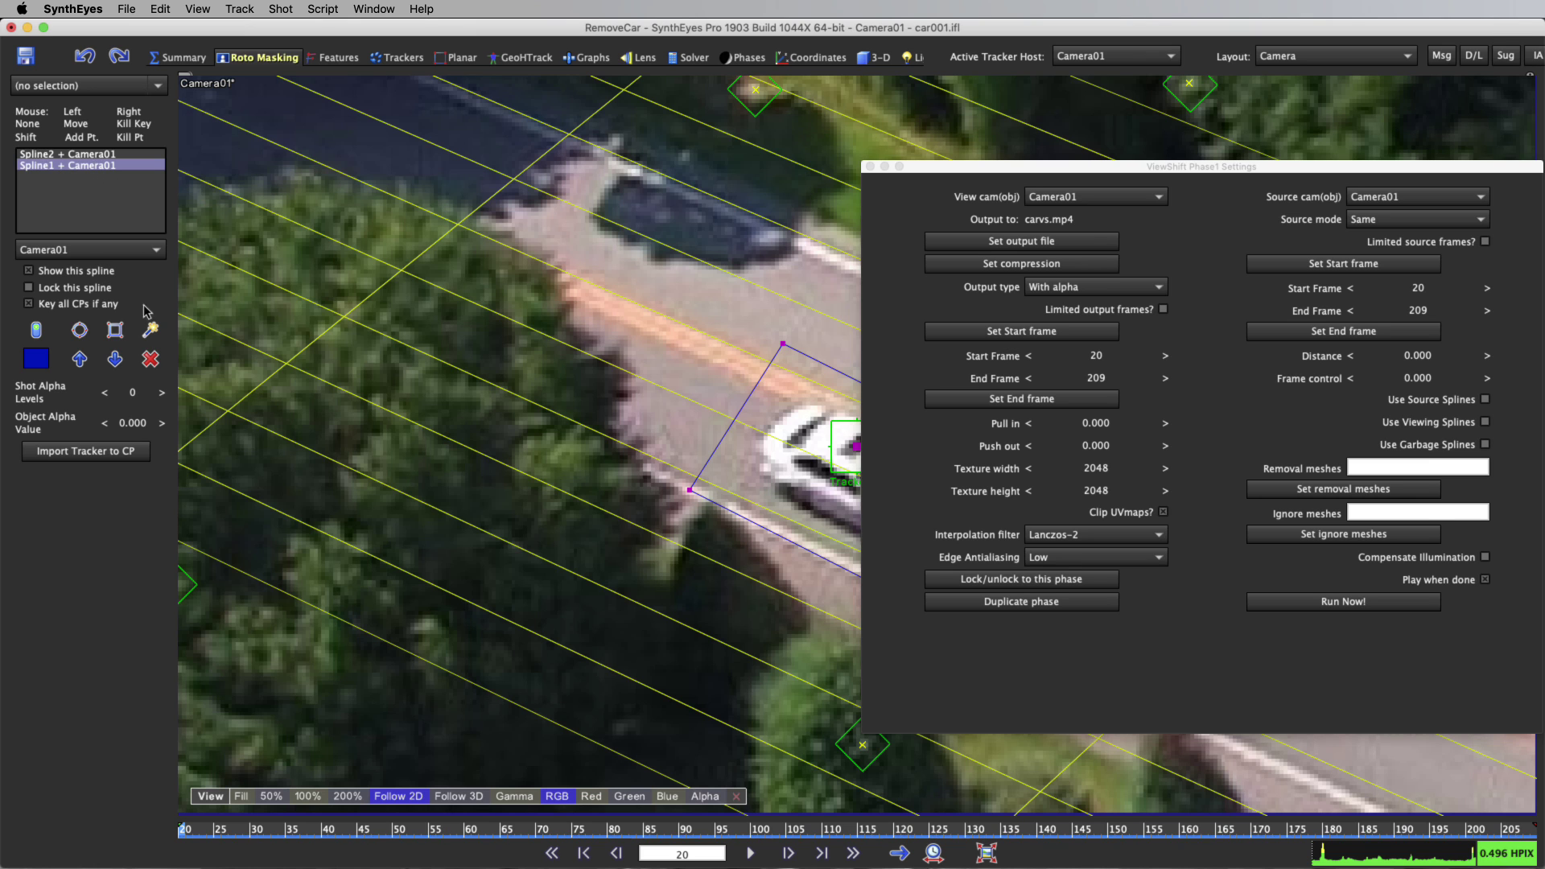
{"action": "scroll", "coordinate": [423, 383], "scroll_direction": "down", "scroll_amount": 6}
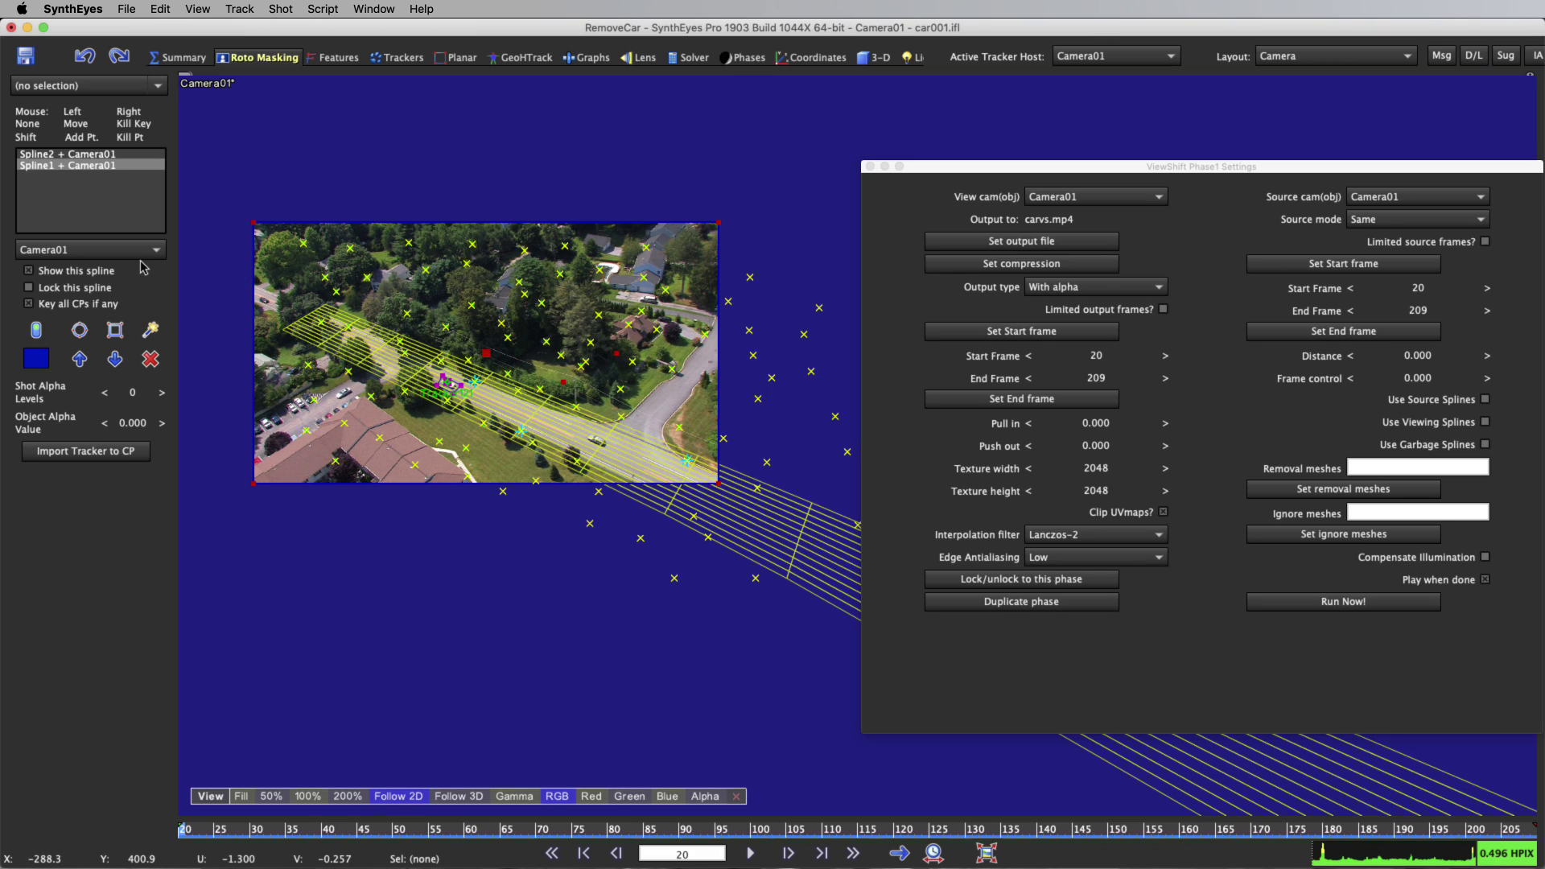
{"action": "left_click", "coordinate": [100, 274]}
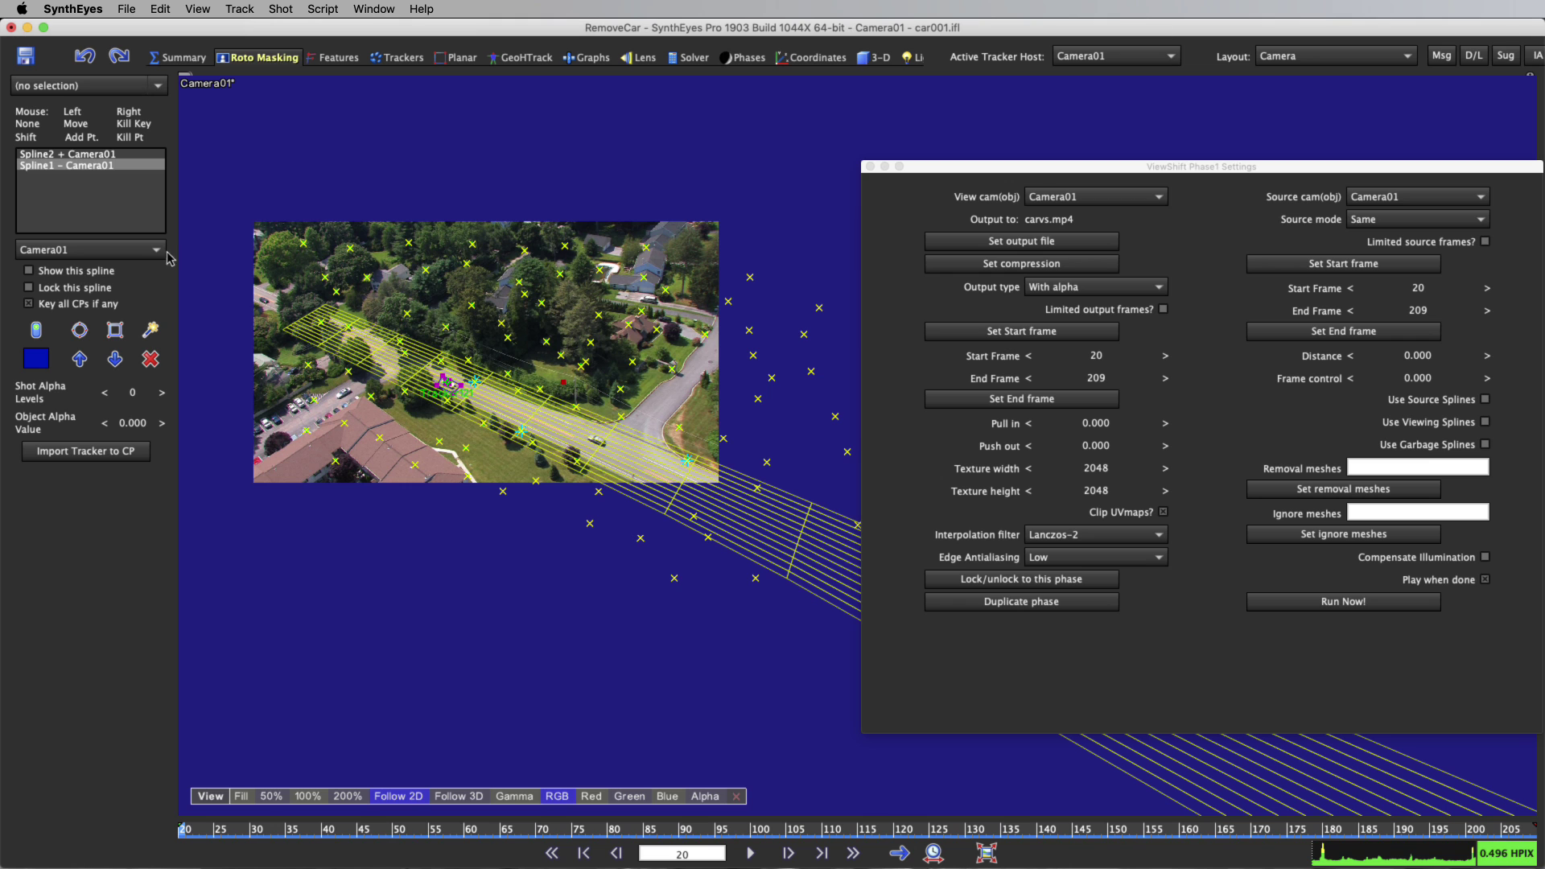
{"action": "scroll", "coordinate": [249, 232], "scroll_direction": "up", "scroll_amount": 5}
{"action": "scroll", "coordinate": [249, 232], "scroll_direction": "down", "scroll_amount": 5}
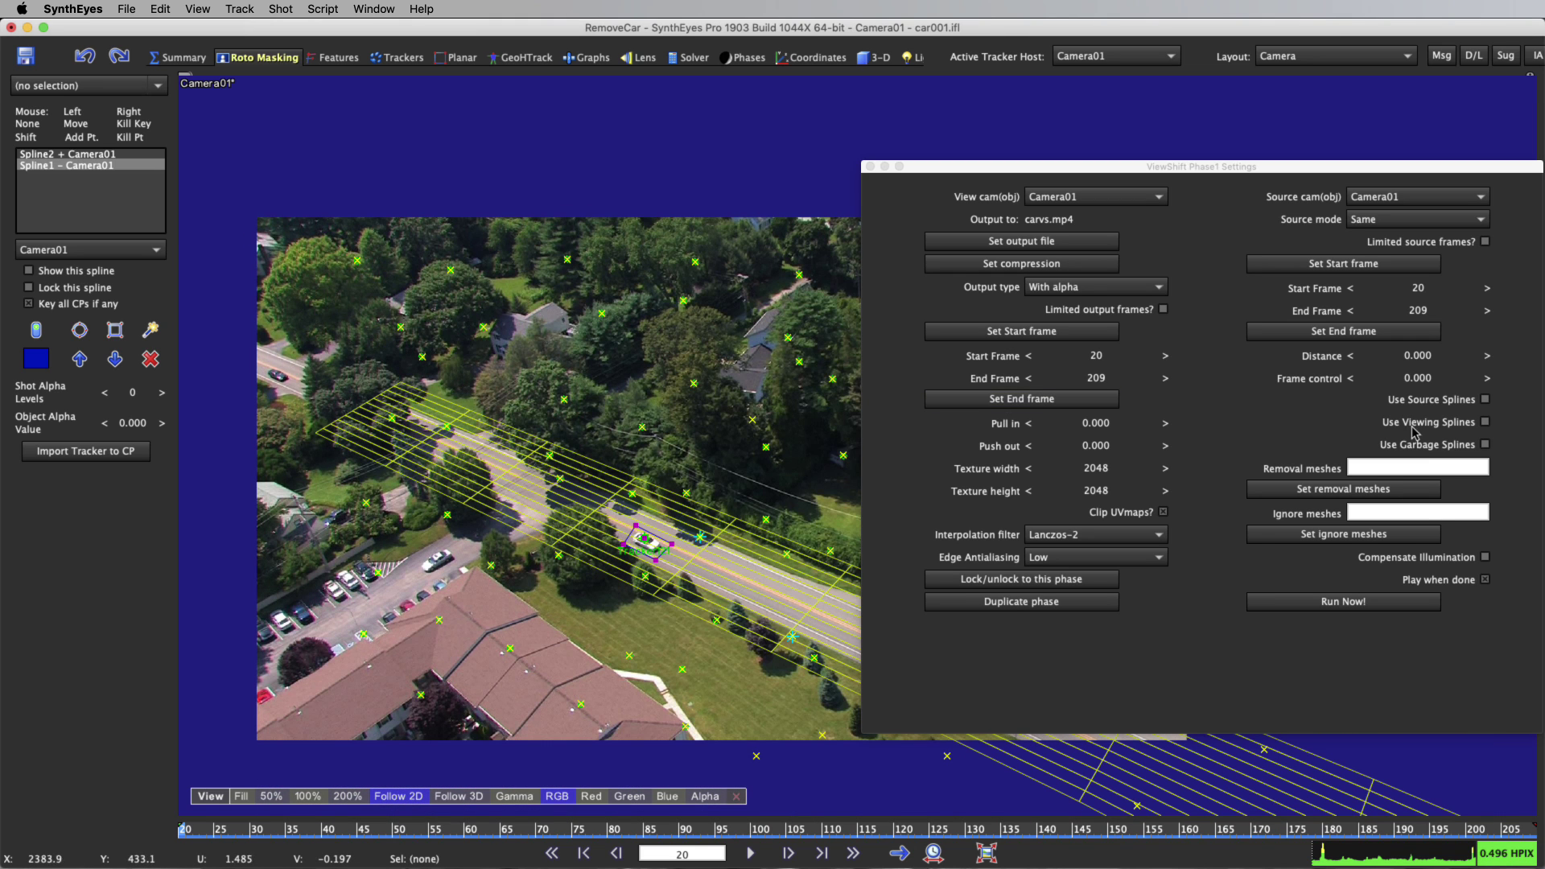
Run ViewShift with viewing splines enabled, and scrub the rendered carvs.mp4 in QuickTime Player before closing it.
{"action": "left_click", "coordinate": [1471, 427]}
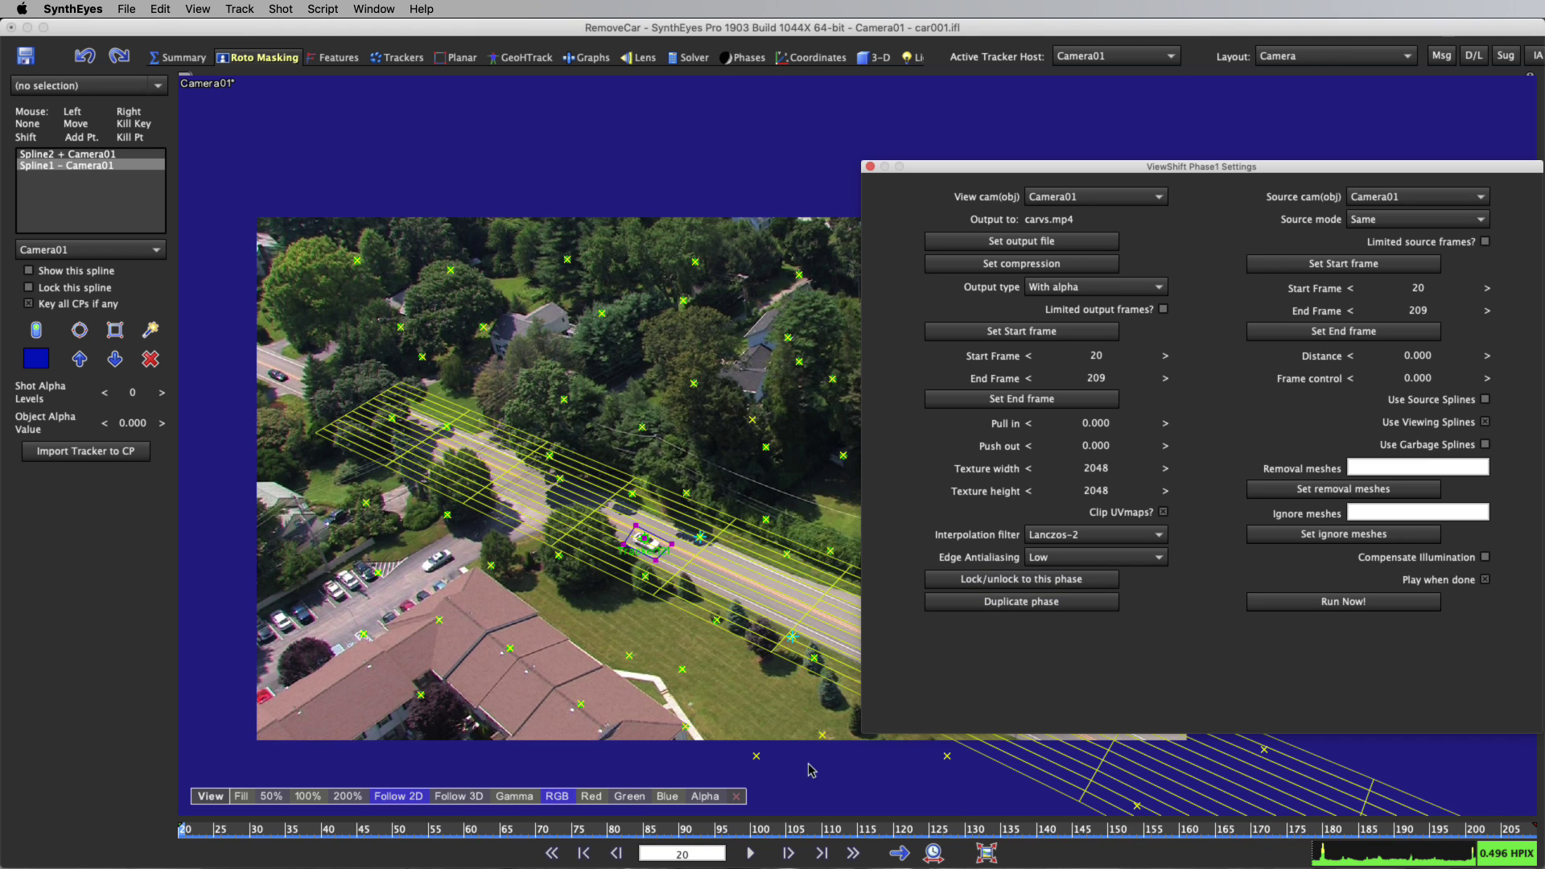
{"action": "left_click", "coordinate": [987, 853]}
{"action": "left_click", "coordinate": [1344, 601]}
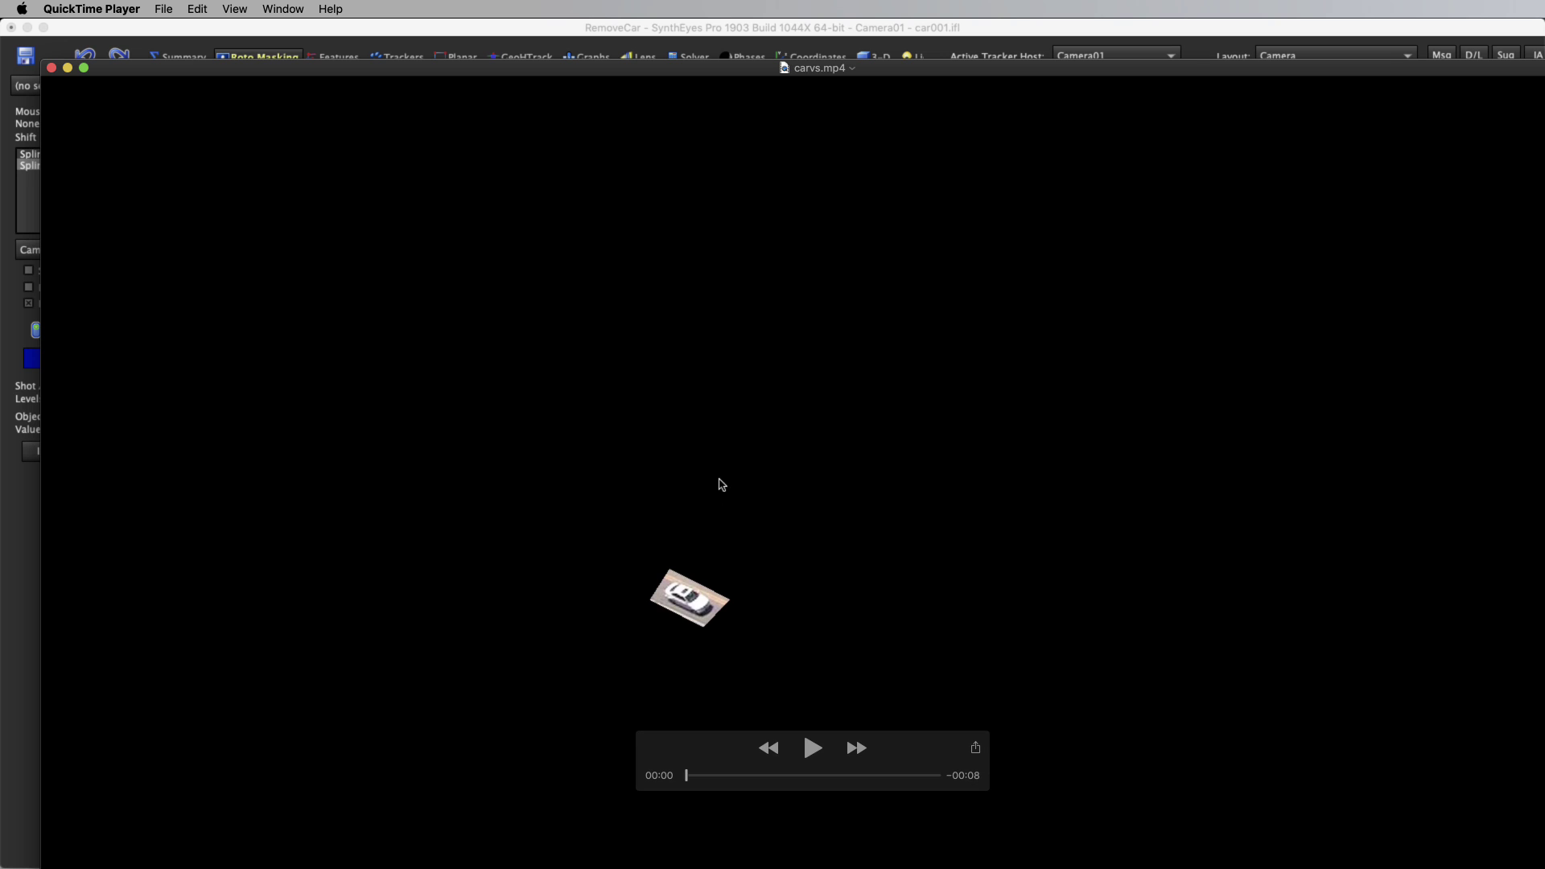
{"action": "left_click_drag", "start_coordinate": [363, 69], "coordinate": [348, 36]}
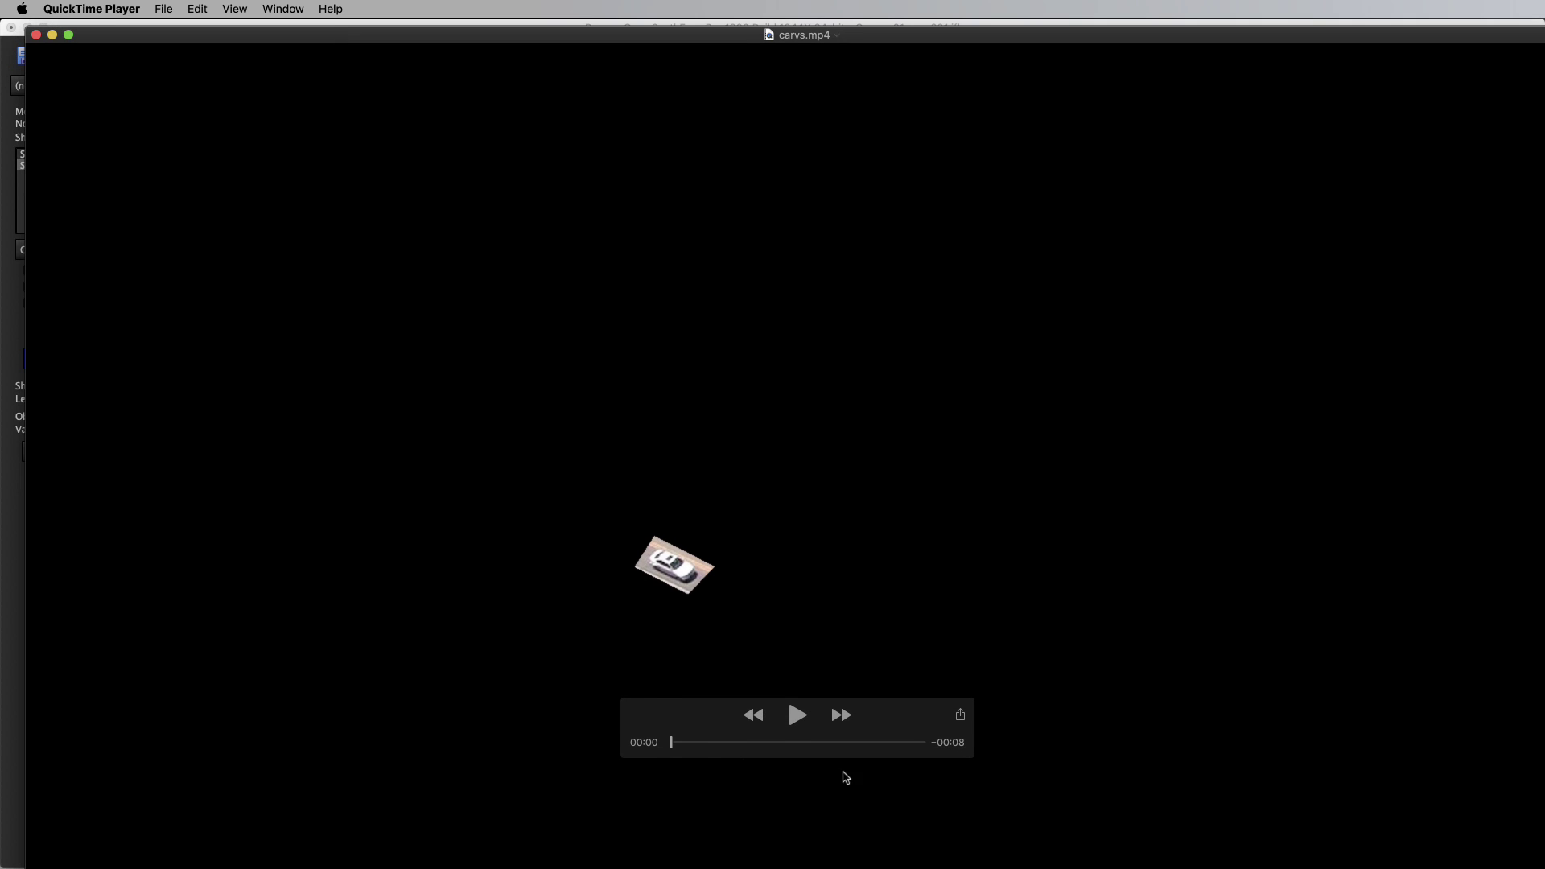
{"action": "mouse_move", "coordinate": [674, 743]}
{"action": "left_mouse_down"}
{"action": "mouse_move", "coordinate": [943, 769]}
{"action": "mouse_move", "coordinate": [635, 714]}
{"action": "mouse_move", "coordinate": [956, 780]}
{"action": "mouse_move", "coordinate": [650, 767]}
{"action": "mouse_move", "coordinate": [1001, 793]}
{"action": "mouse_move", "coordinate": [588, 734]}
{"action": "mouse_move", "coordinate": [990, 773]}
{"action": "mouse_move", "coordinate": [613, 726]}
{"action": "mouse_move", "coordinate": [982, 776]}
{"action": "mouse_move", "coordinate": [692, 756]}
{"action": "left_mouse_up"}
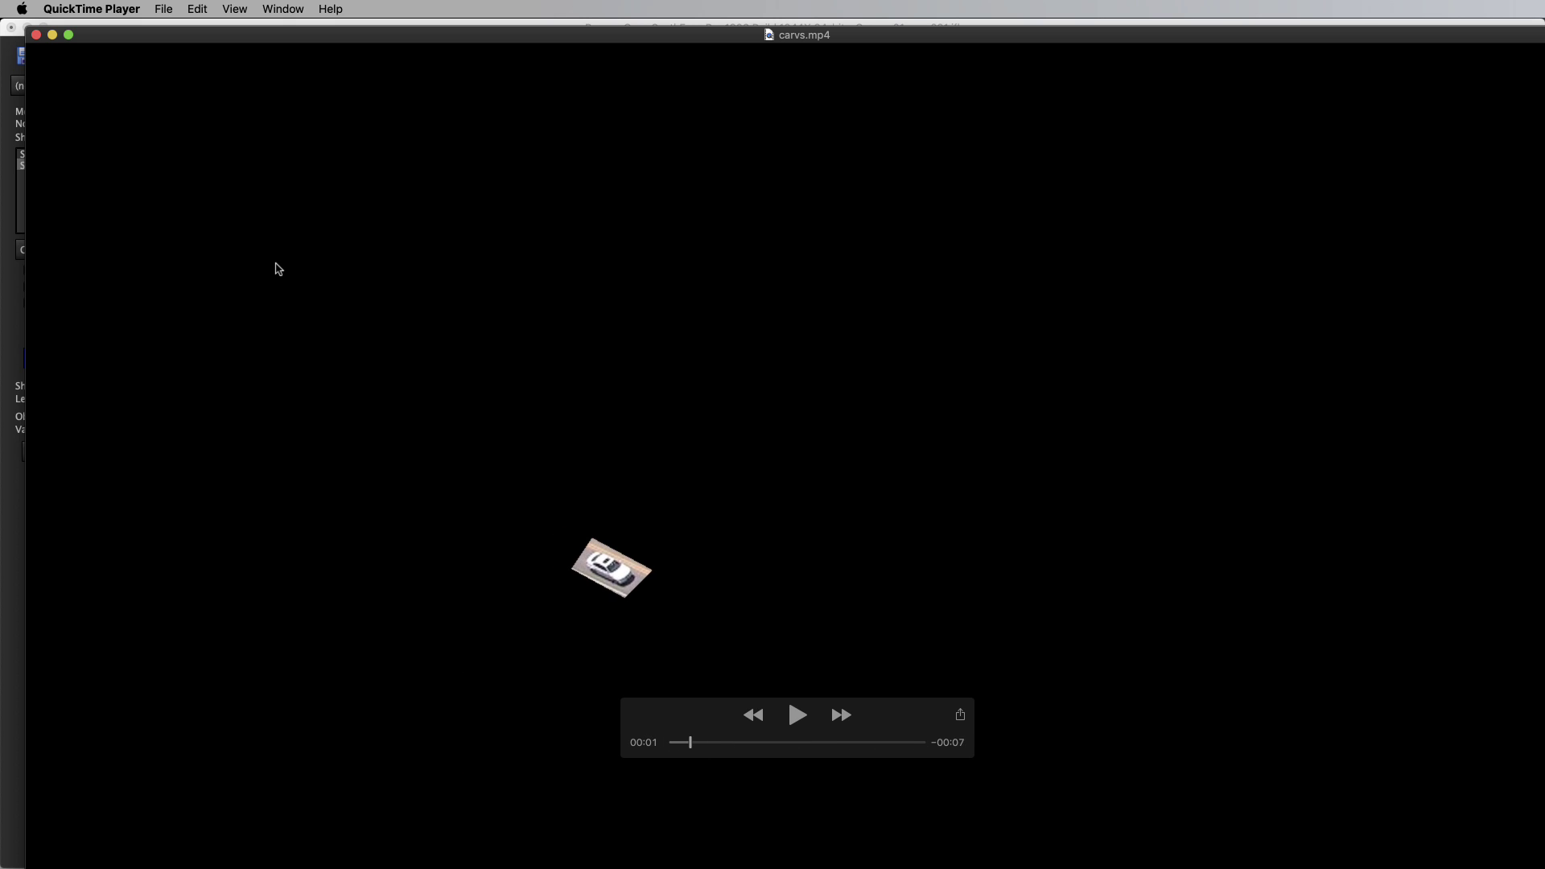
{"action": "left_click", "coordinate": [36, 36]}
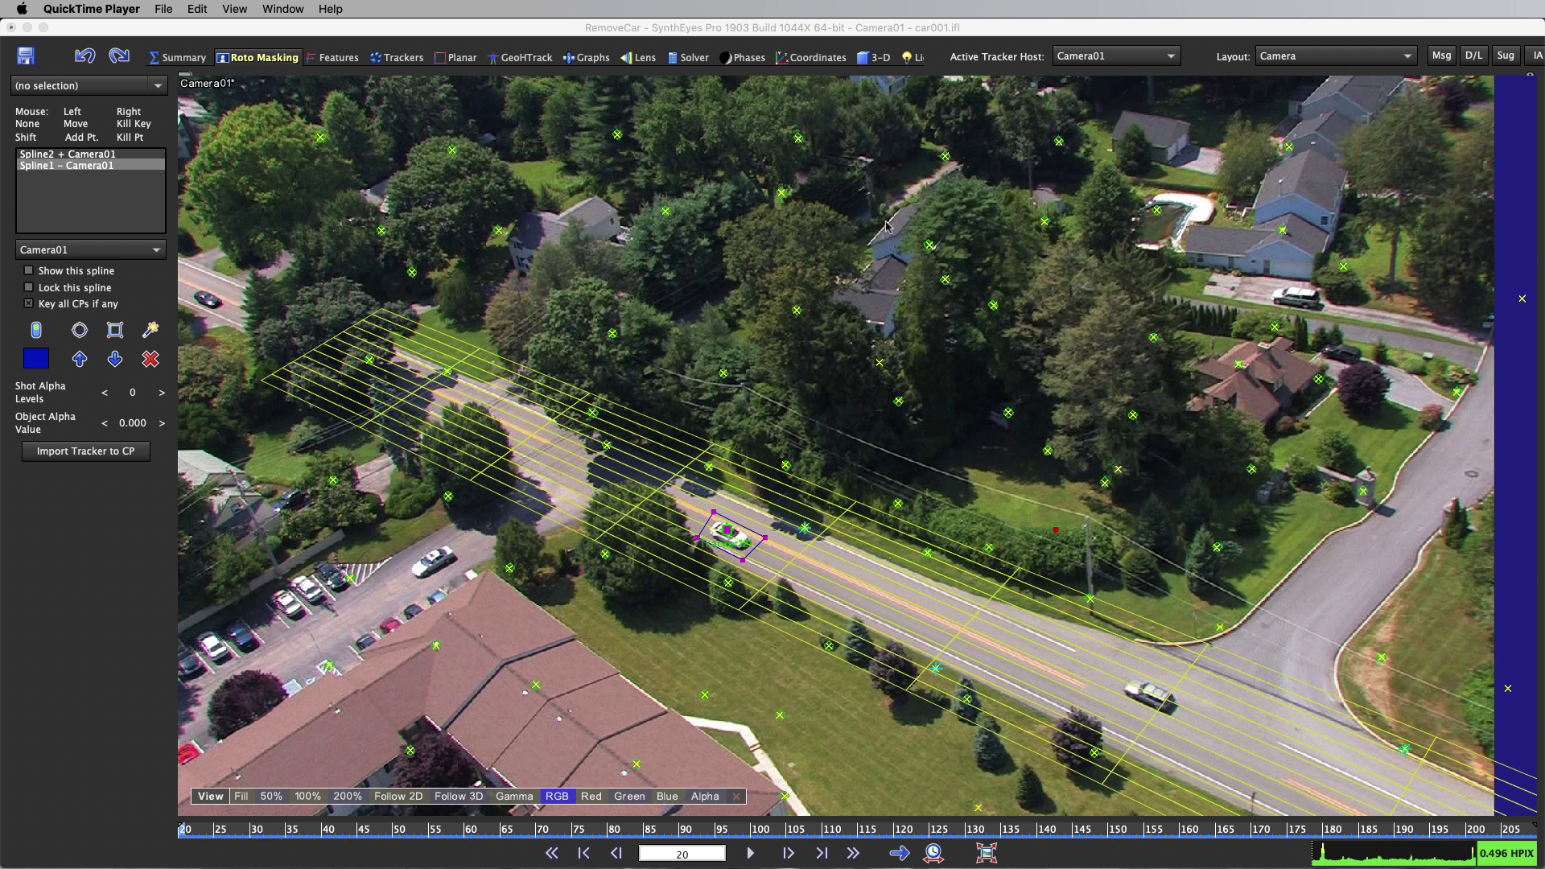
Back in SynthEyes, run ViewShift with the output type Over background, and inspect the rendered carvs.mp4 before closing it.
{"action": "left_click", "coordinate": [664, 32]}
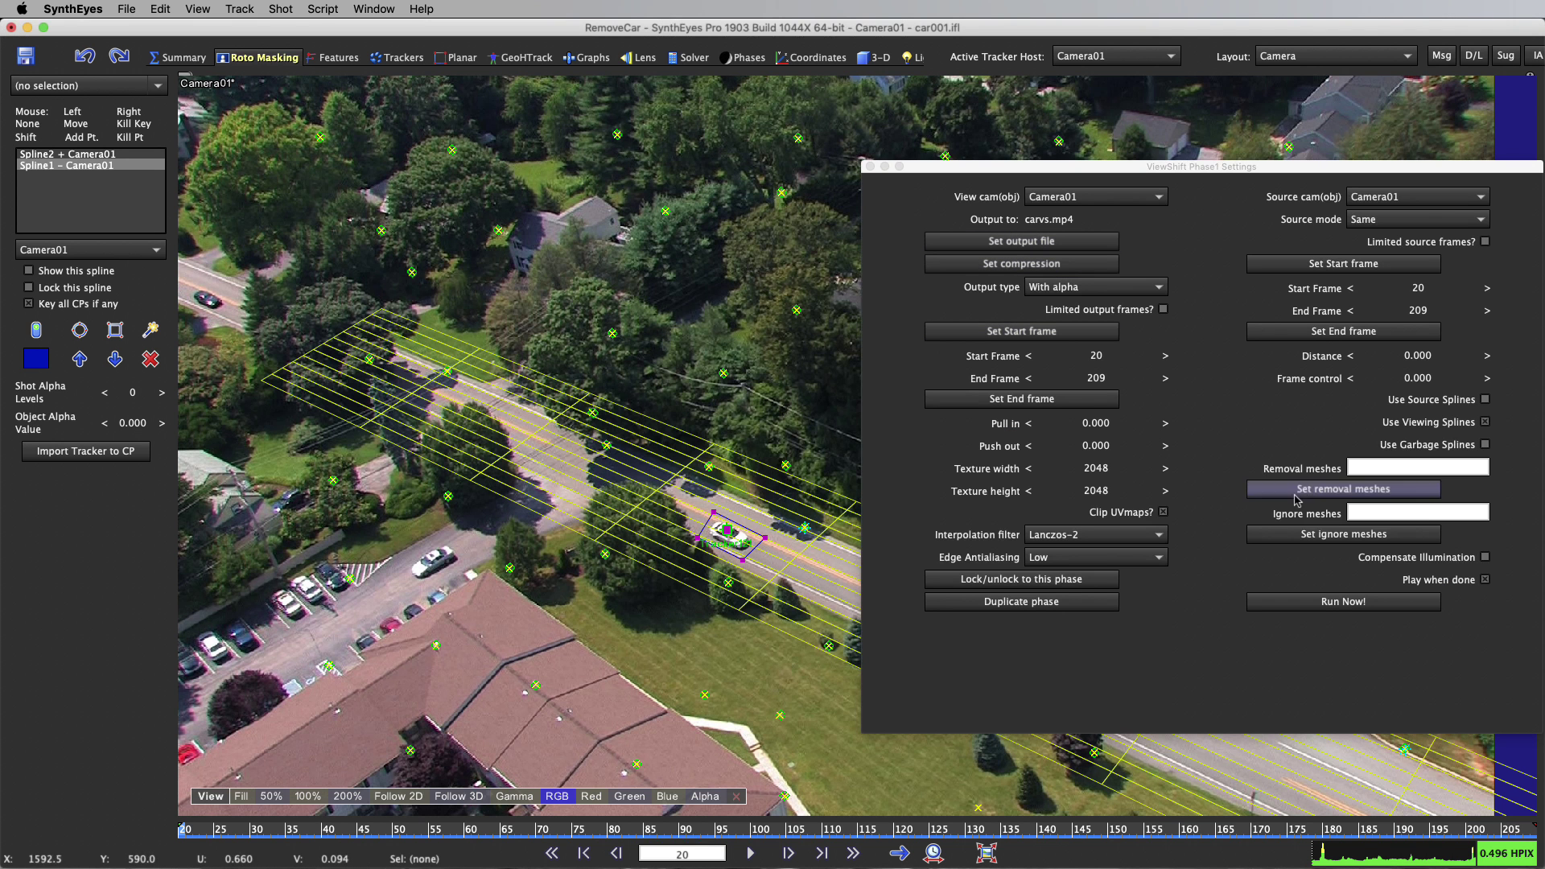
{"action": "left_click", "coordinate": [1055, 287]}
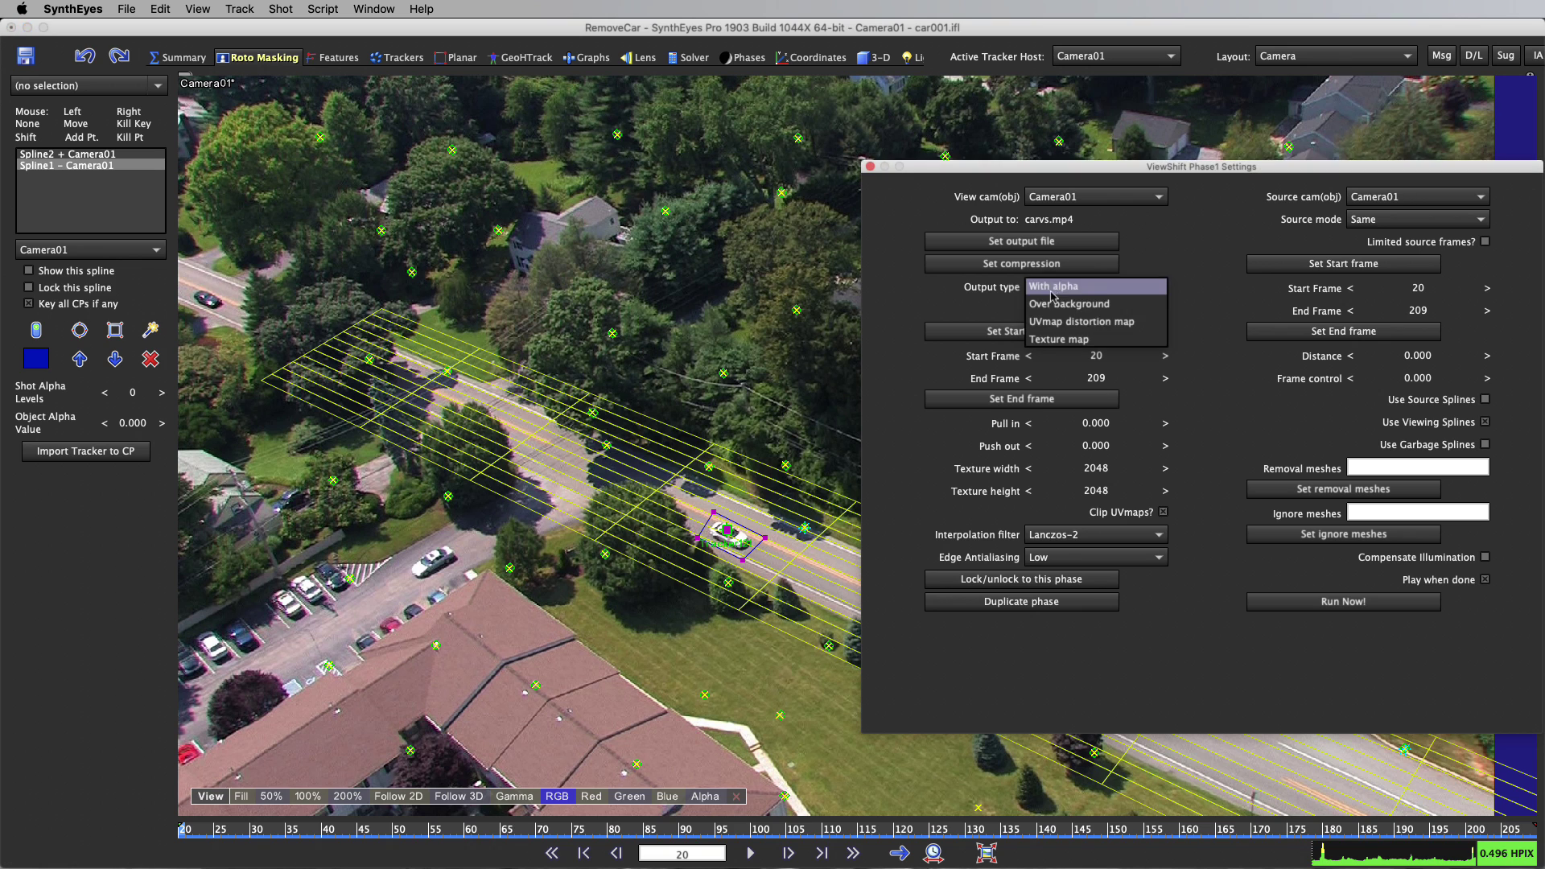
{"action": "left_click", "coordinate": [1054, 305]}
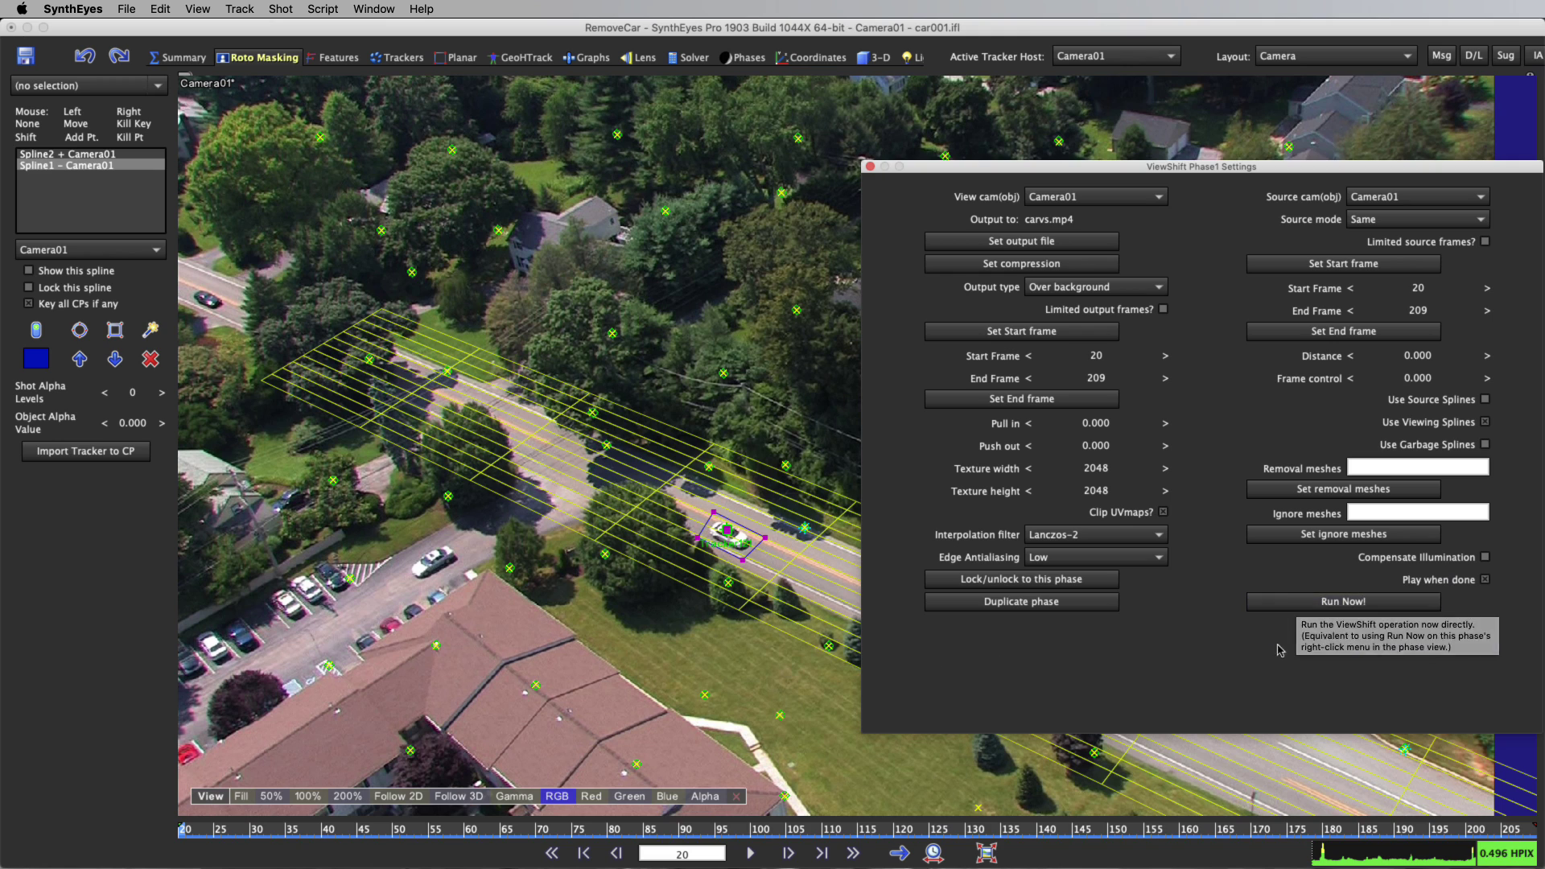
{"action": "left_click", "coordinate": [1290, 602]}
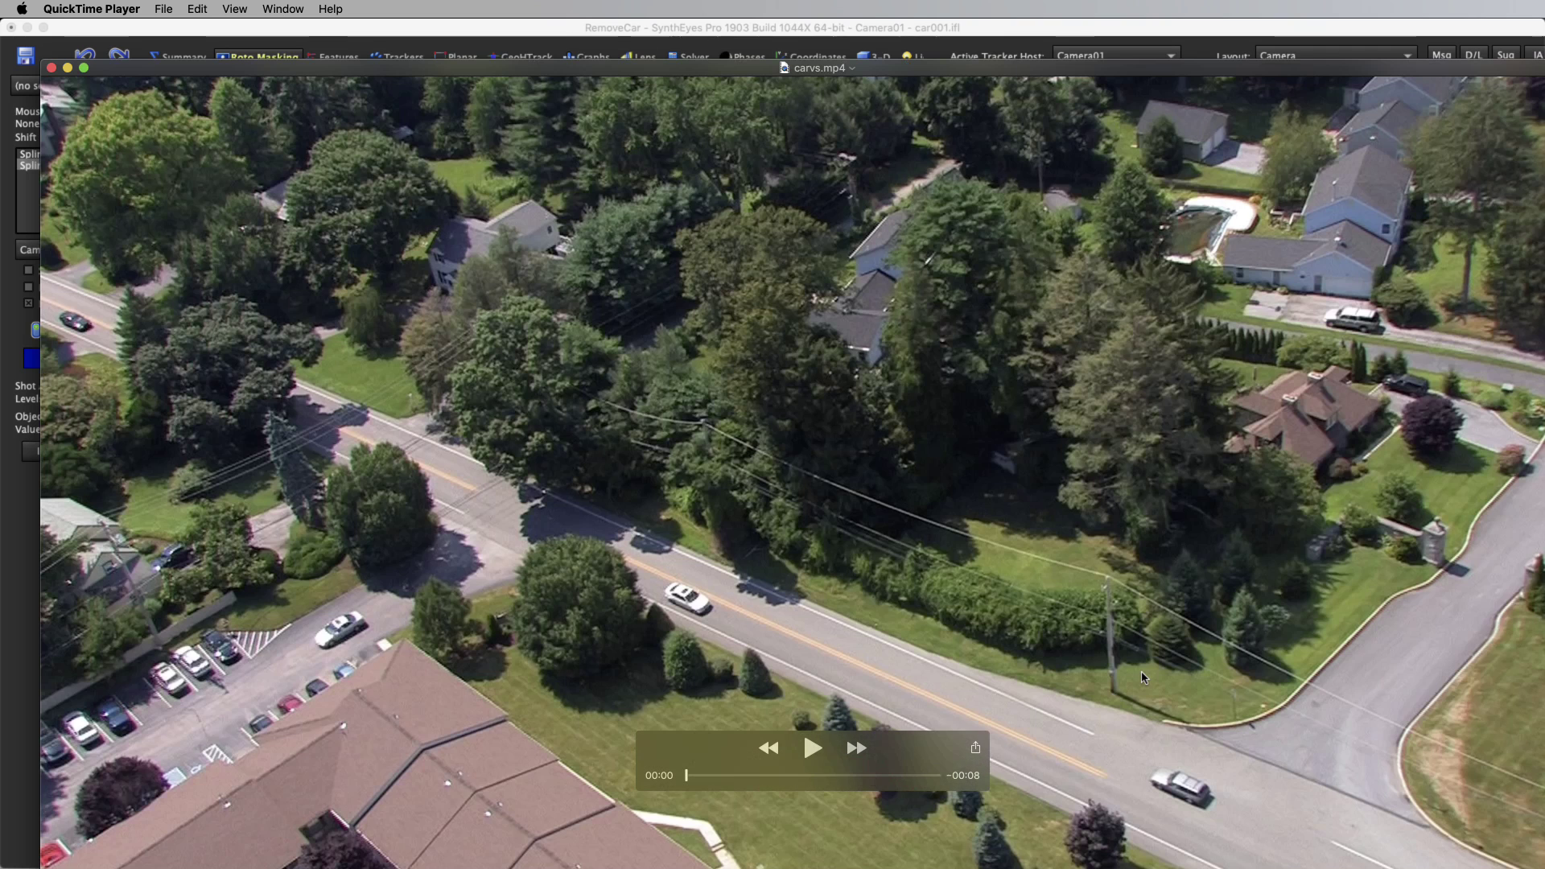
{"action": "left_click_drag", "start_coordinate": [652, 68], "coordinate": [644, 8]}
{"action": "left_click_drag", "start_coordinate": [692, 734], "coordinate": [521, 715]}
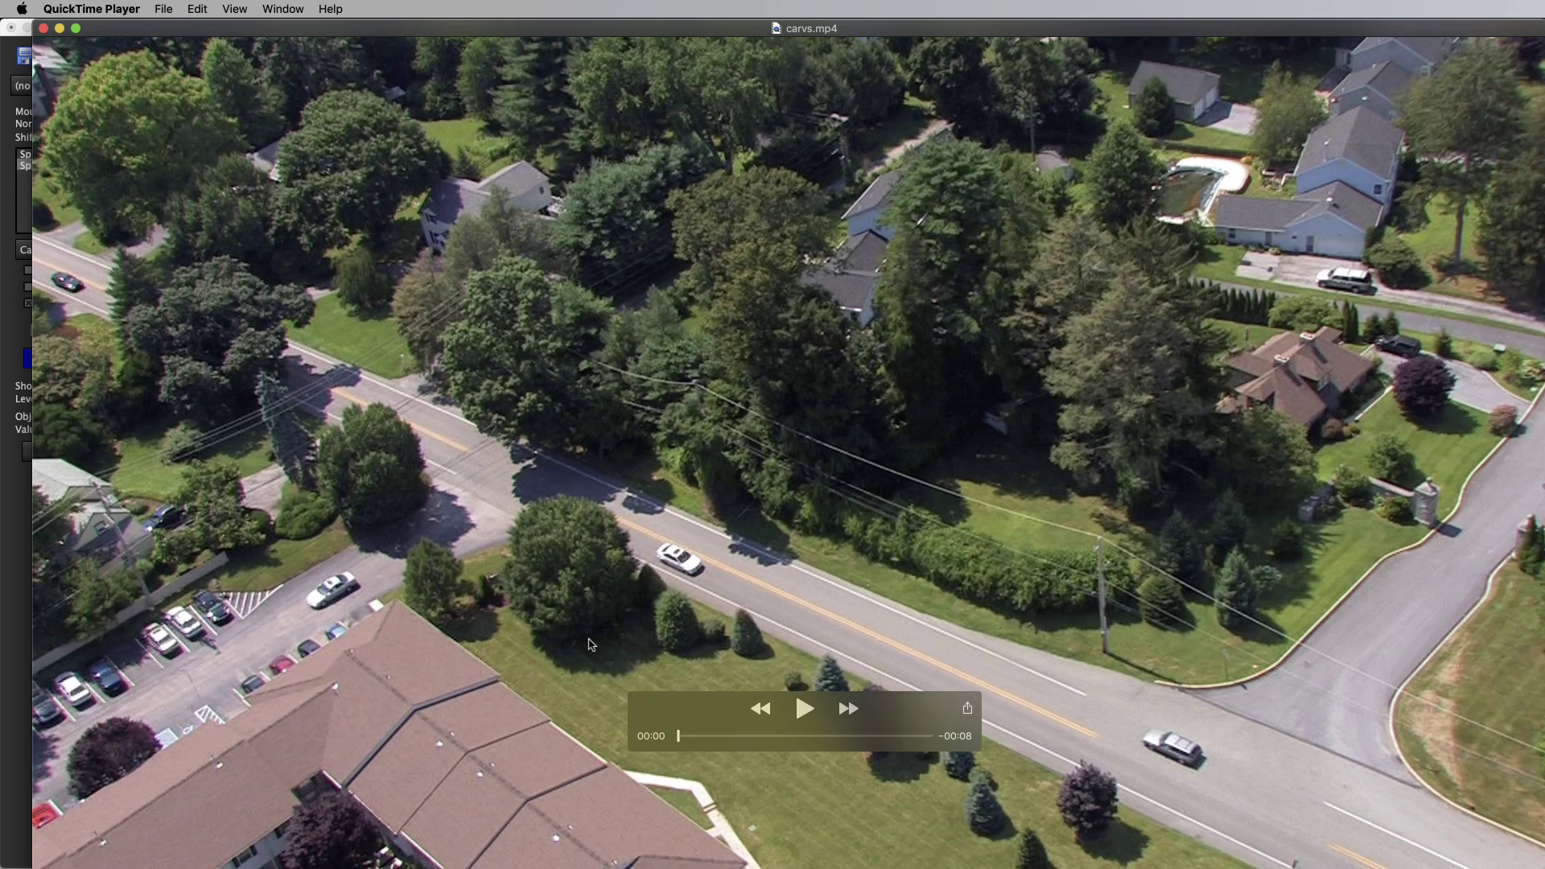
{"action": "mouse_move", "coordinate": [191, 210]}
{"action": "left_click", "coordinate": [44, 29]}
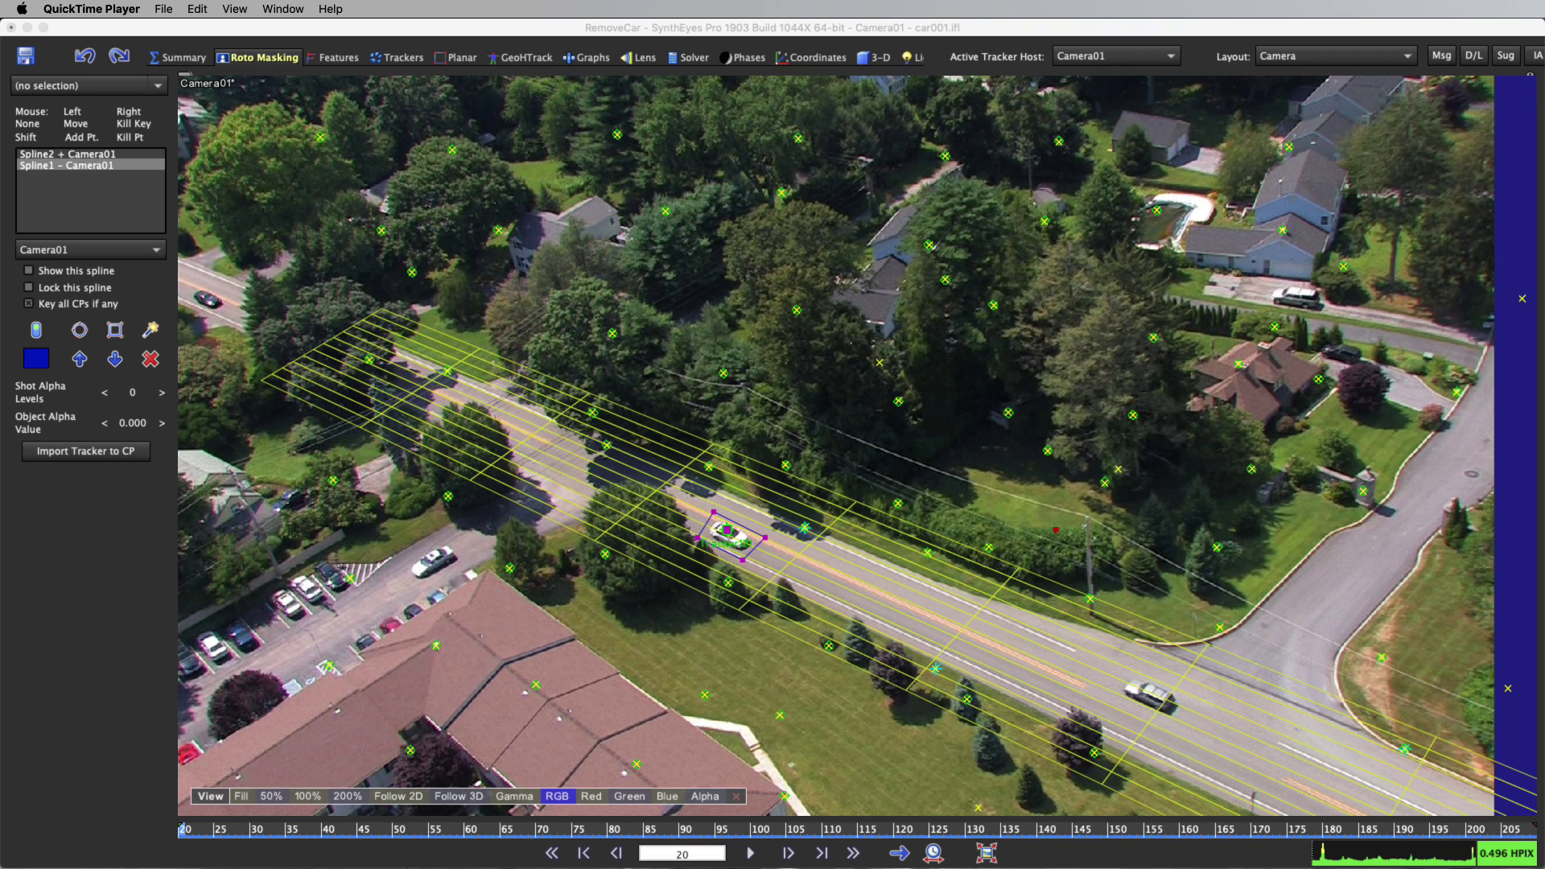
In the ViewShift settings, set the frame control to 30 and the source mode to Relative.
{"action": "left_click", "coordinate": [491, 31]}
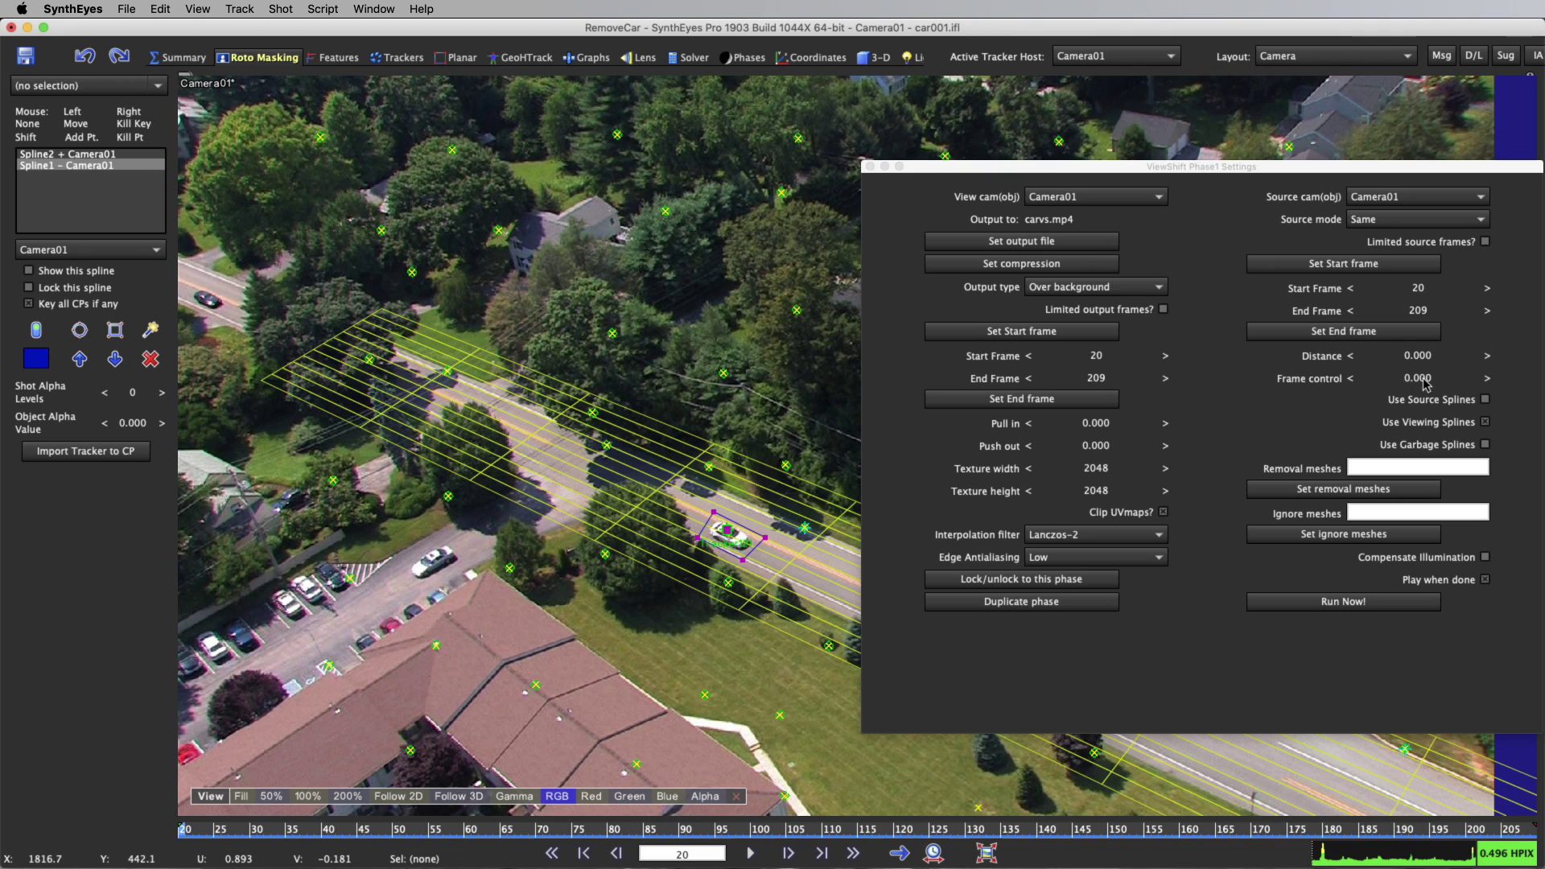
{"action": "left_click_drag", "start_coordinate": [1425, 385], "coordinate": [1445, 384]}
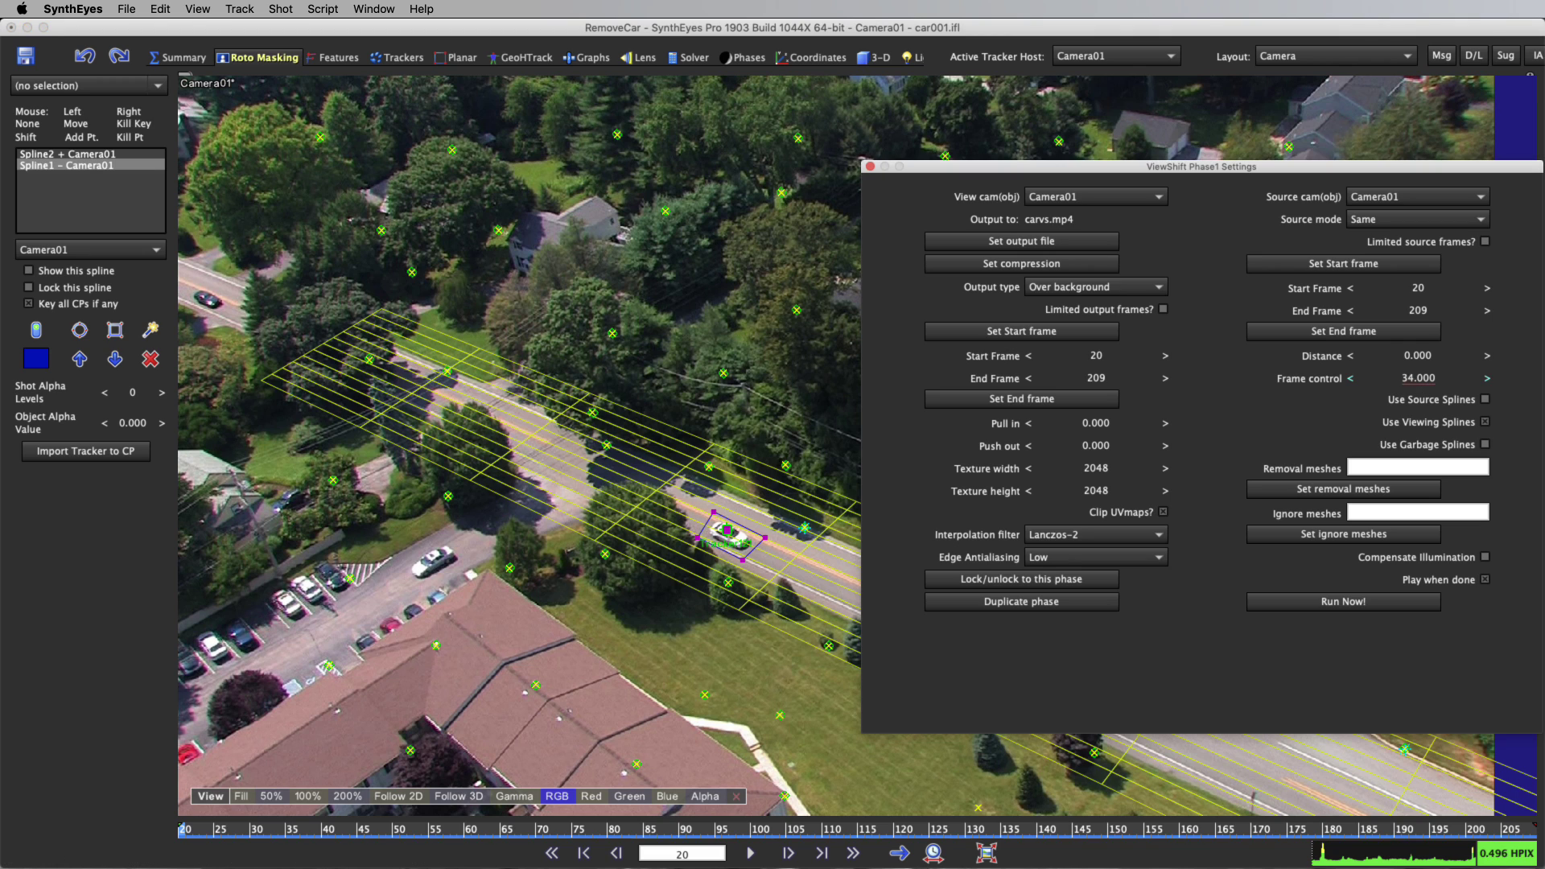
{"action": "left_click", "coordinate": [1422, 218]}
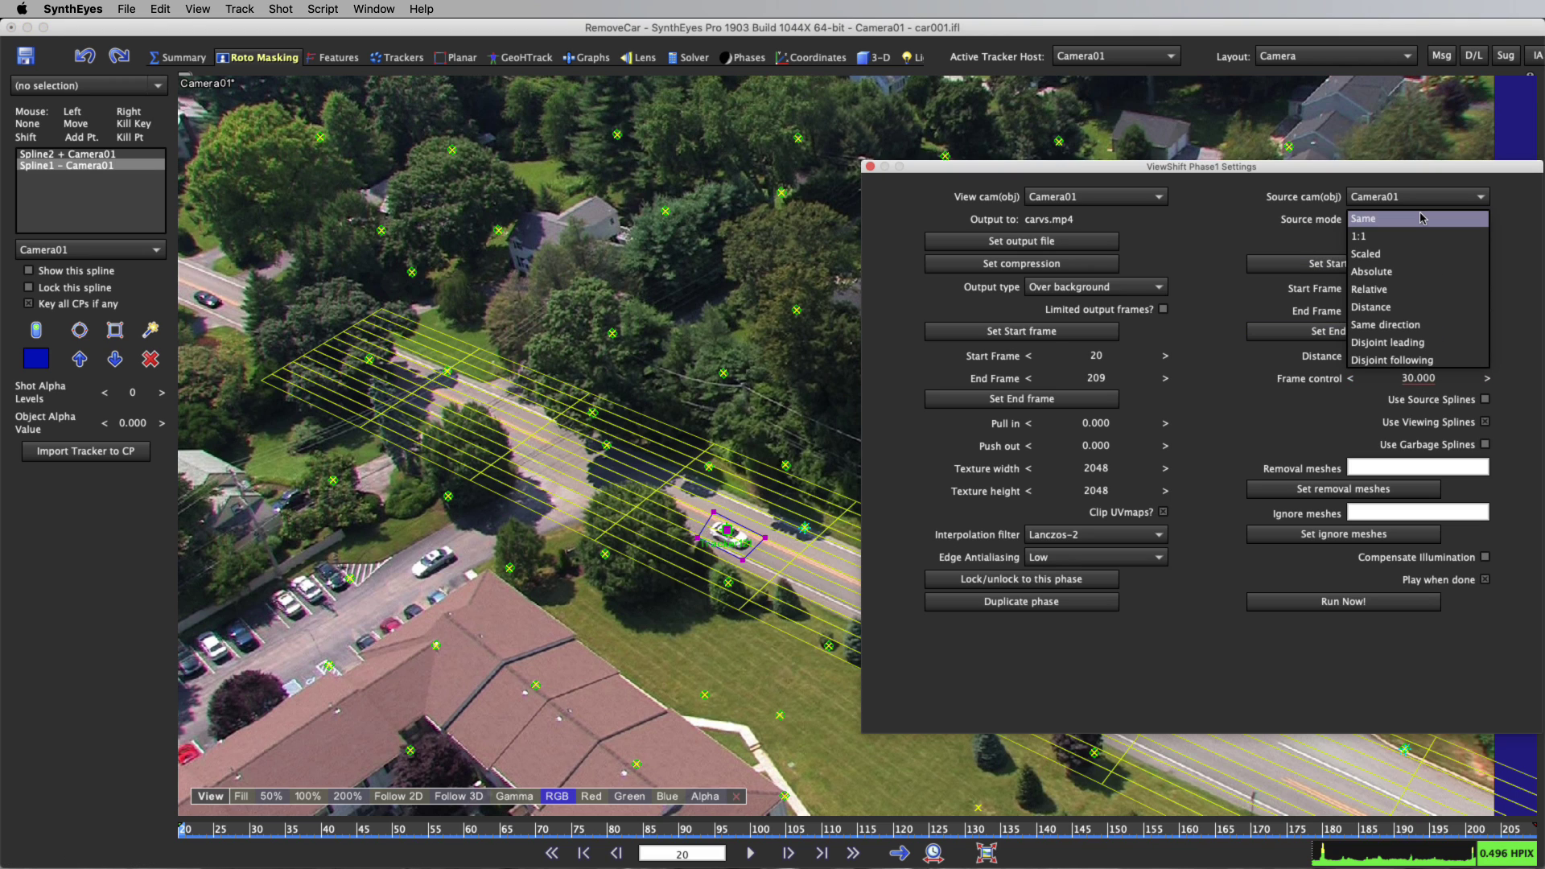
{"action": "left_click", "coordinate": [1429, 293]}
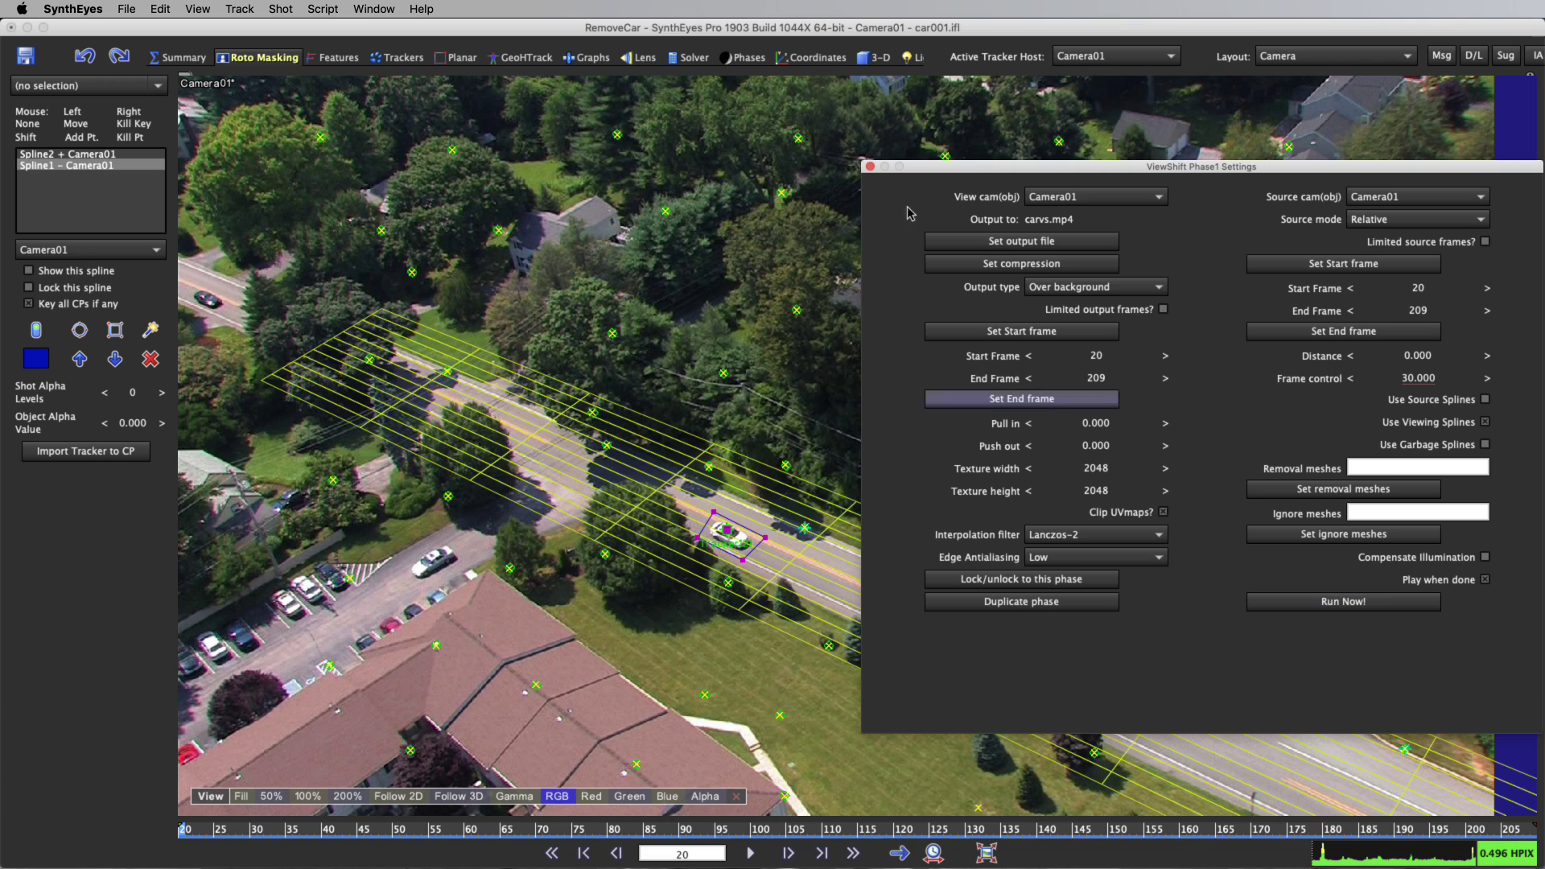
Run ViewShift with the output type With alpha, and scrub the rendered carvs.mp4 to its end before closing it.
{"action": "left_click", "coordinate": [1079, 288]}
{"action": "left_click", "coordinate": [1083, 270]}
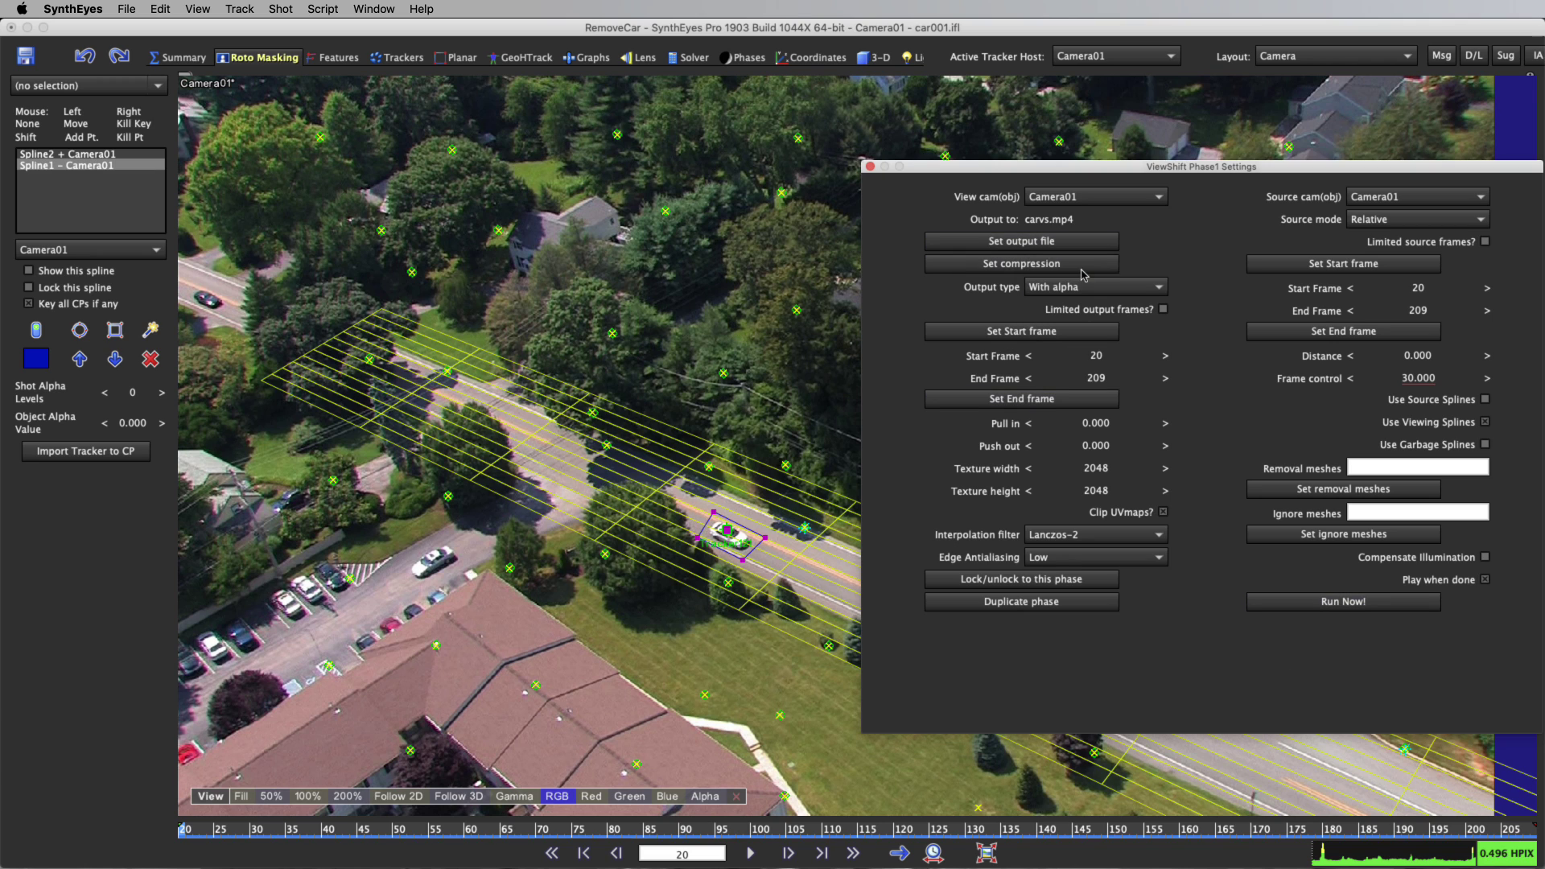
{"action": "left_click", "coordinate": [1345, 605]}
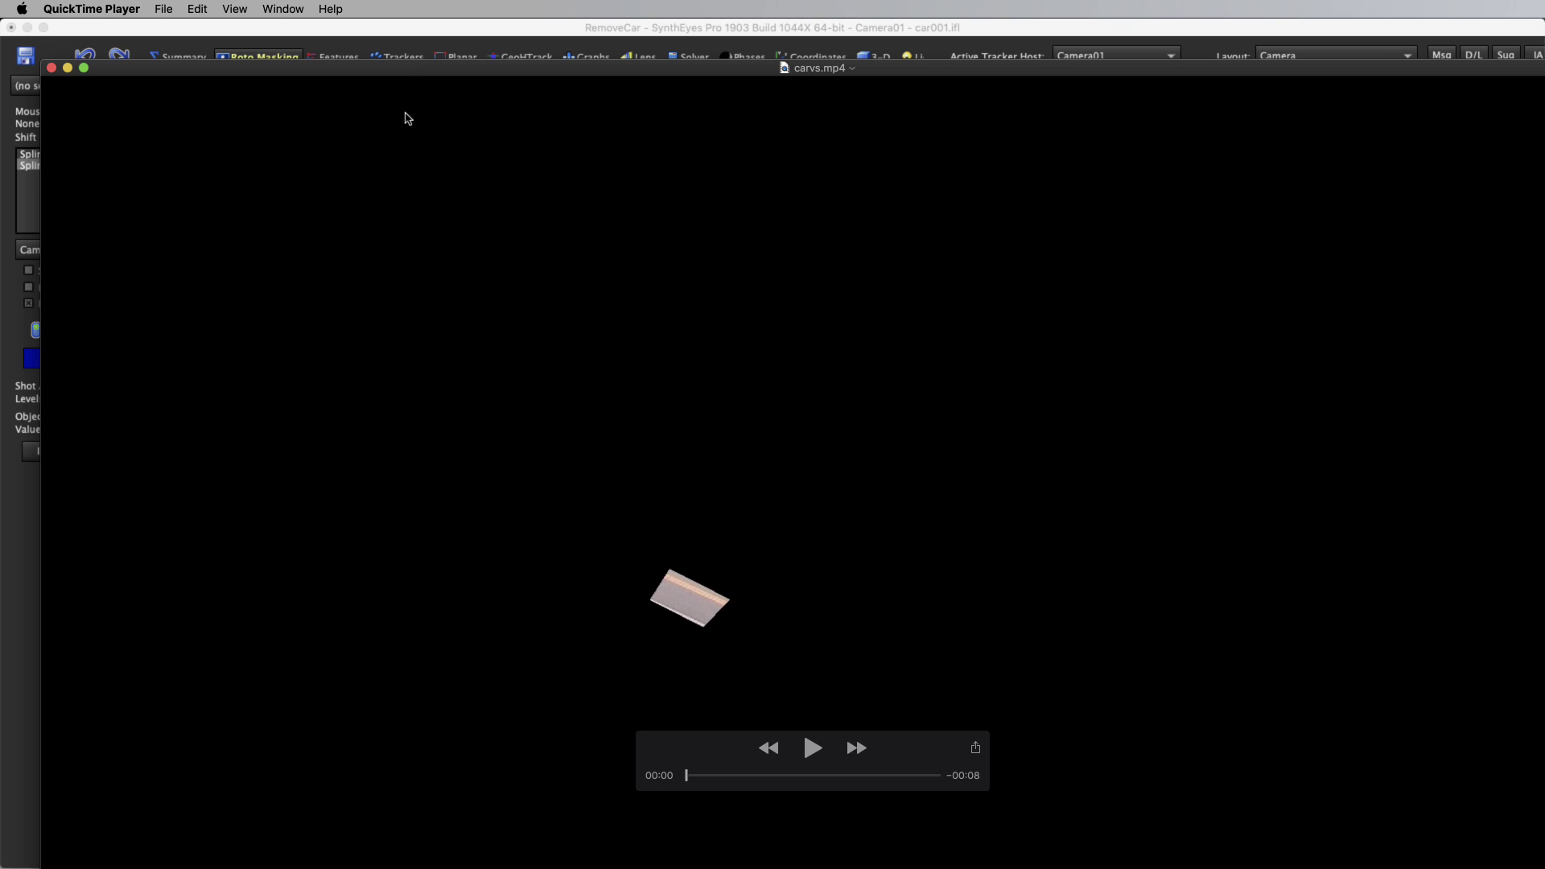
{"action": "left_click_drag", "start_coordinate": [409, 70], "coordinate": [390, 6]}
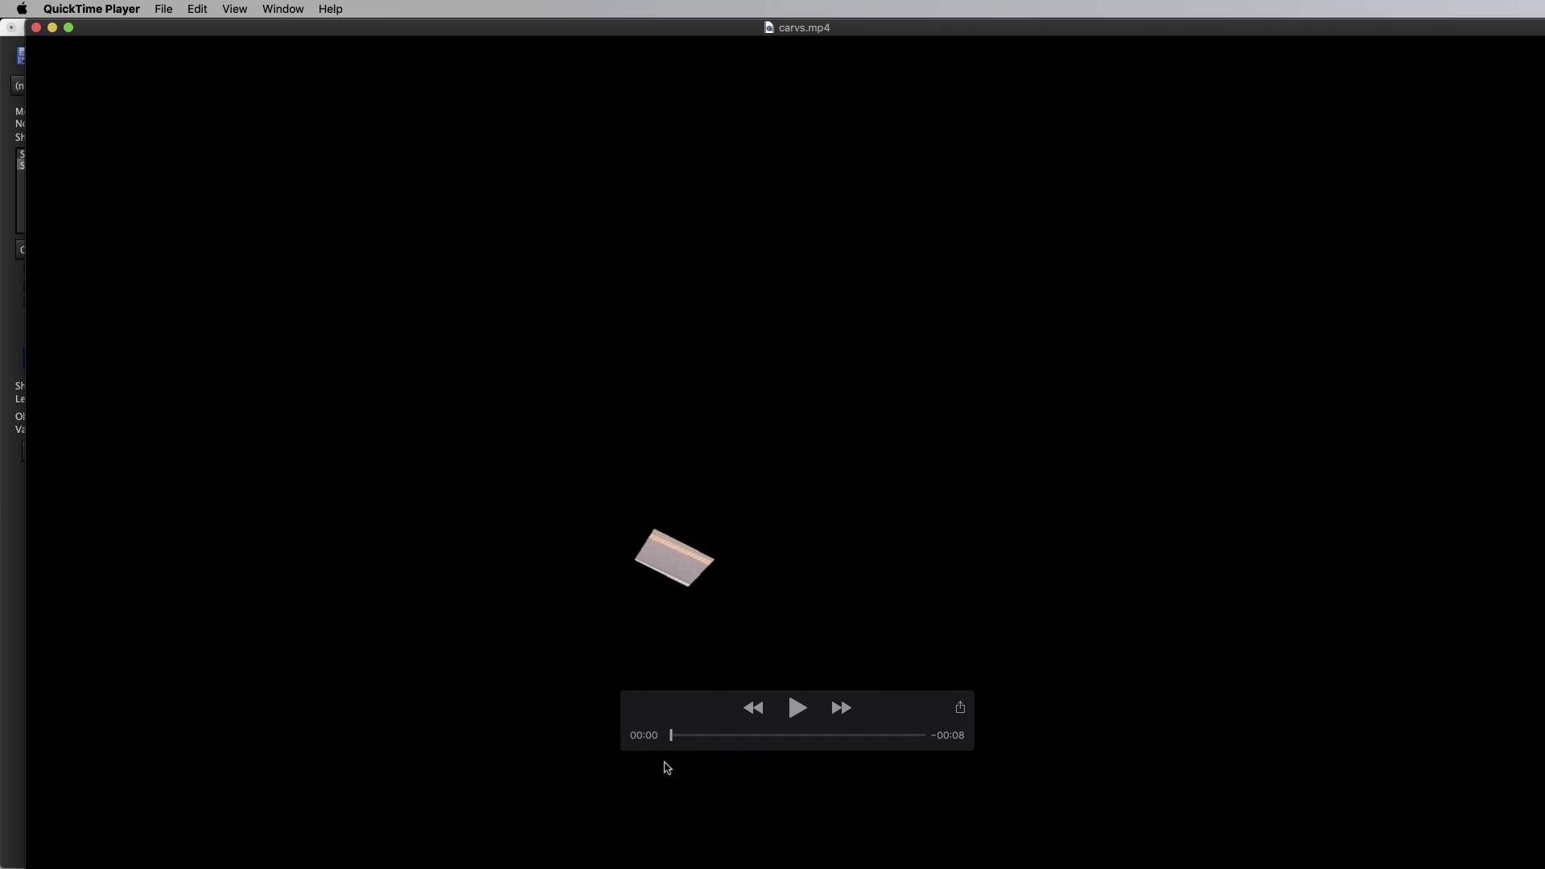
{"action": "left_click_drag", "start_coordinate": [686, 734], "coordinate": [923, 774]}
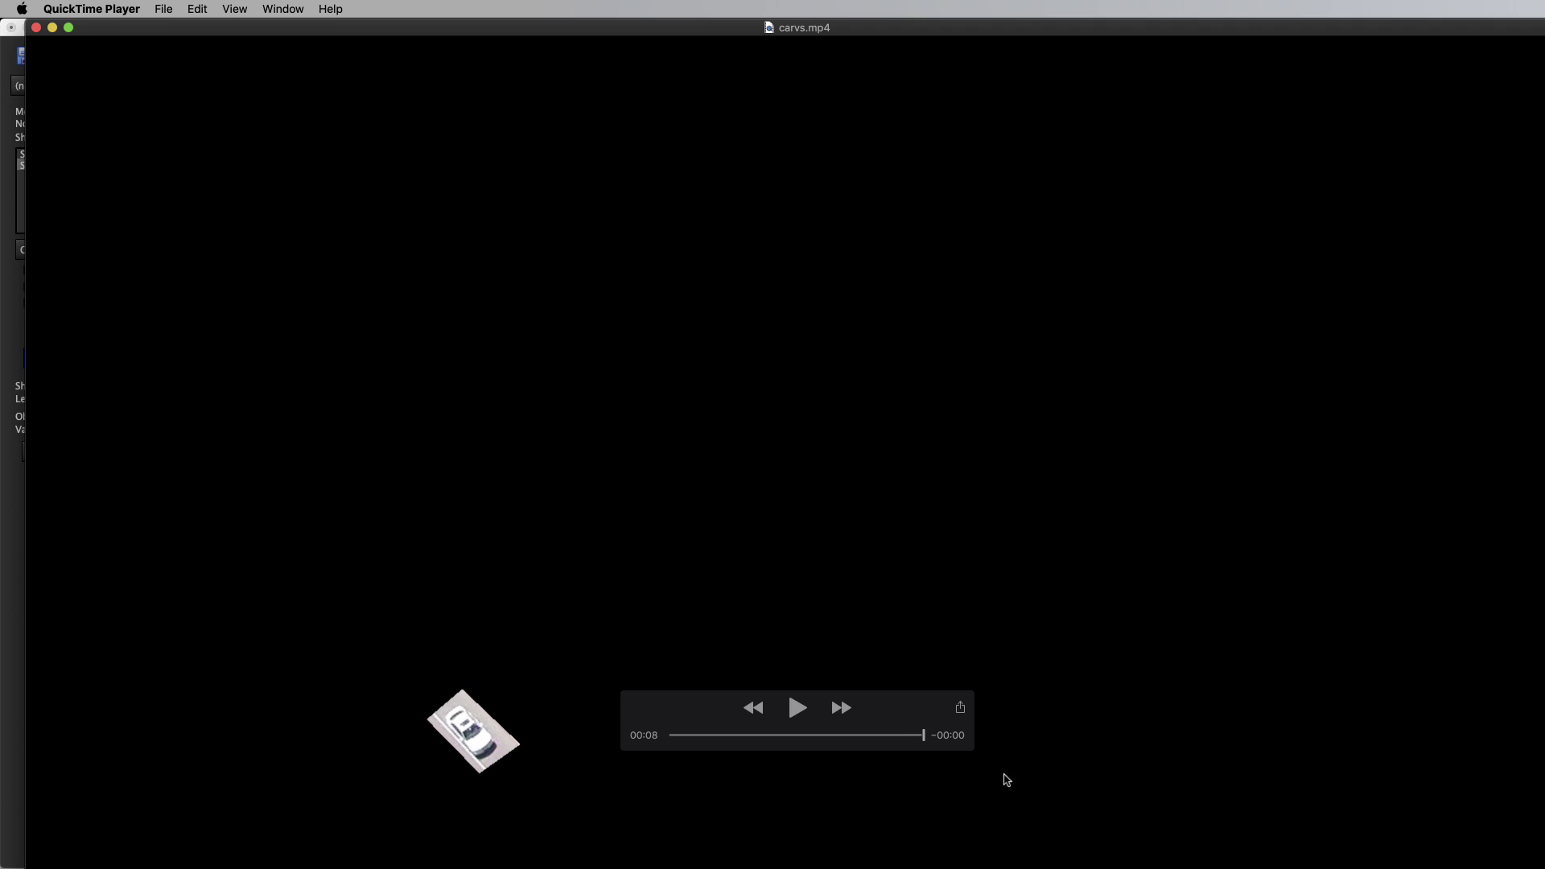
{"action": "left_click_drag", "start_coordinate": [922, 737], "coordinate": [931, 781]}
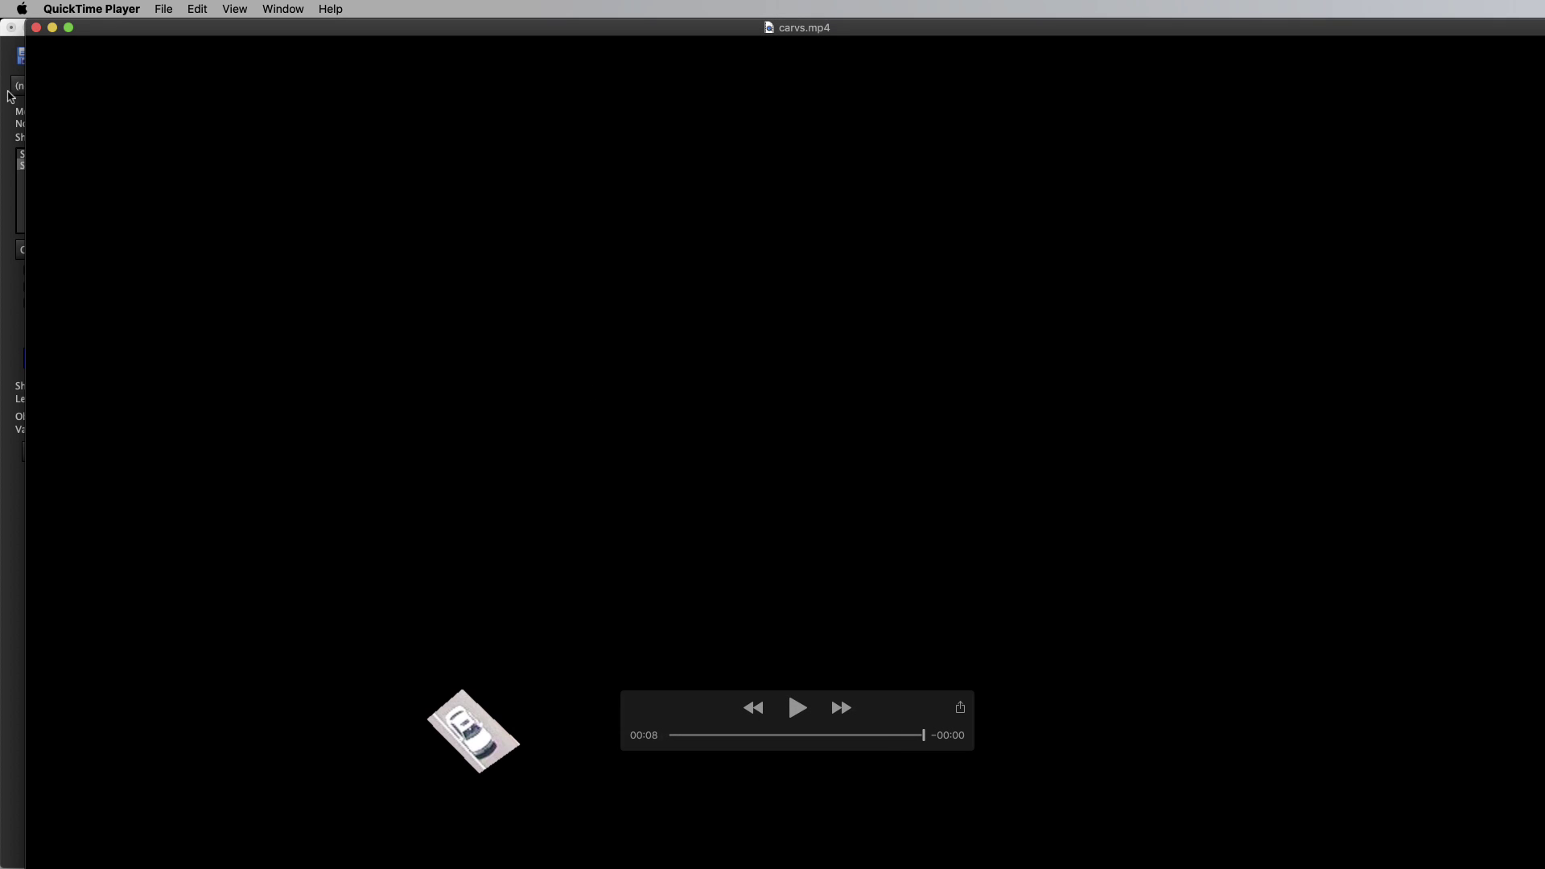
{"action": "left_click", "coordinate": [35, 28]}
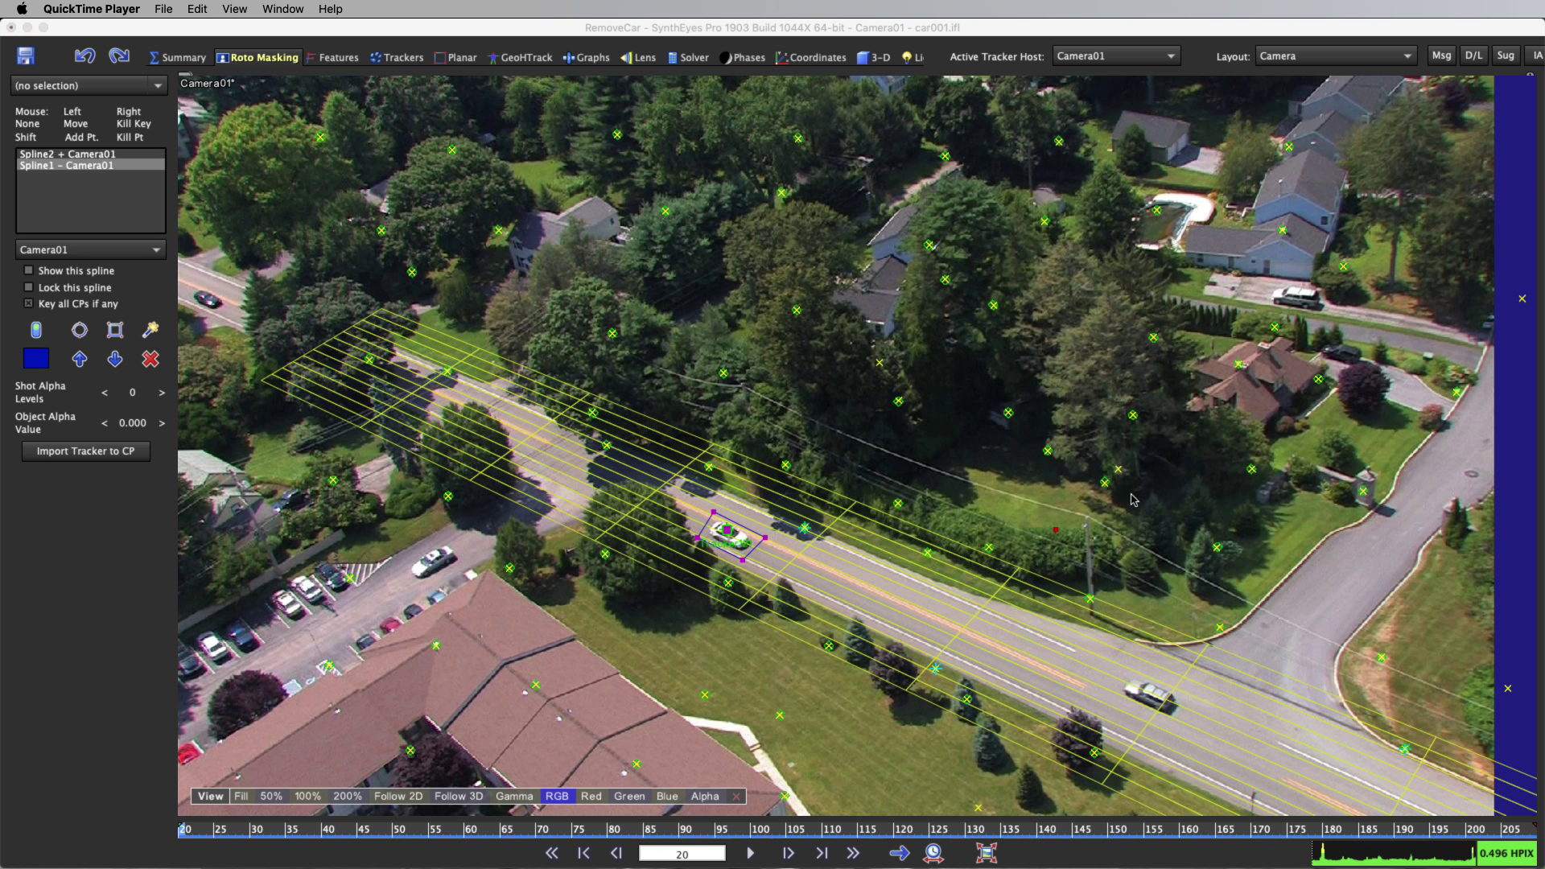
Set the ViewShift output type back to Over background, render again, and scrub carvs.mp4 through to its last frame.
{"action": "left_click", "coordinate": [1031, 47]}
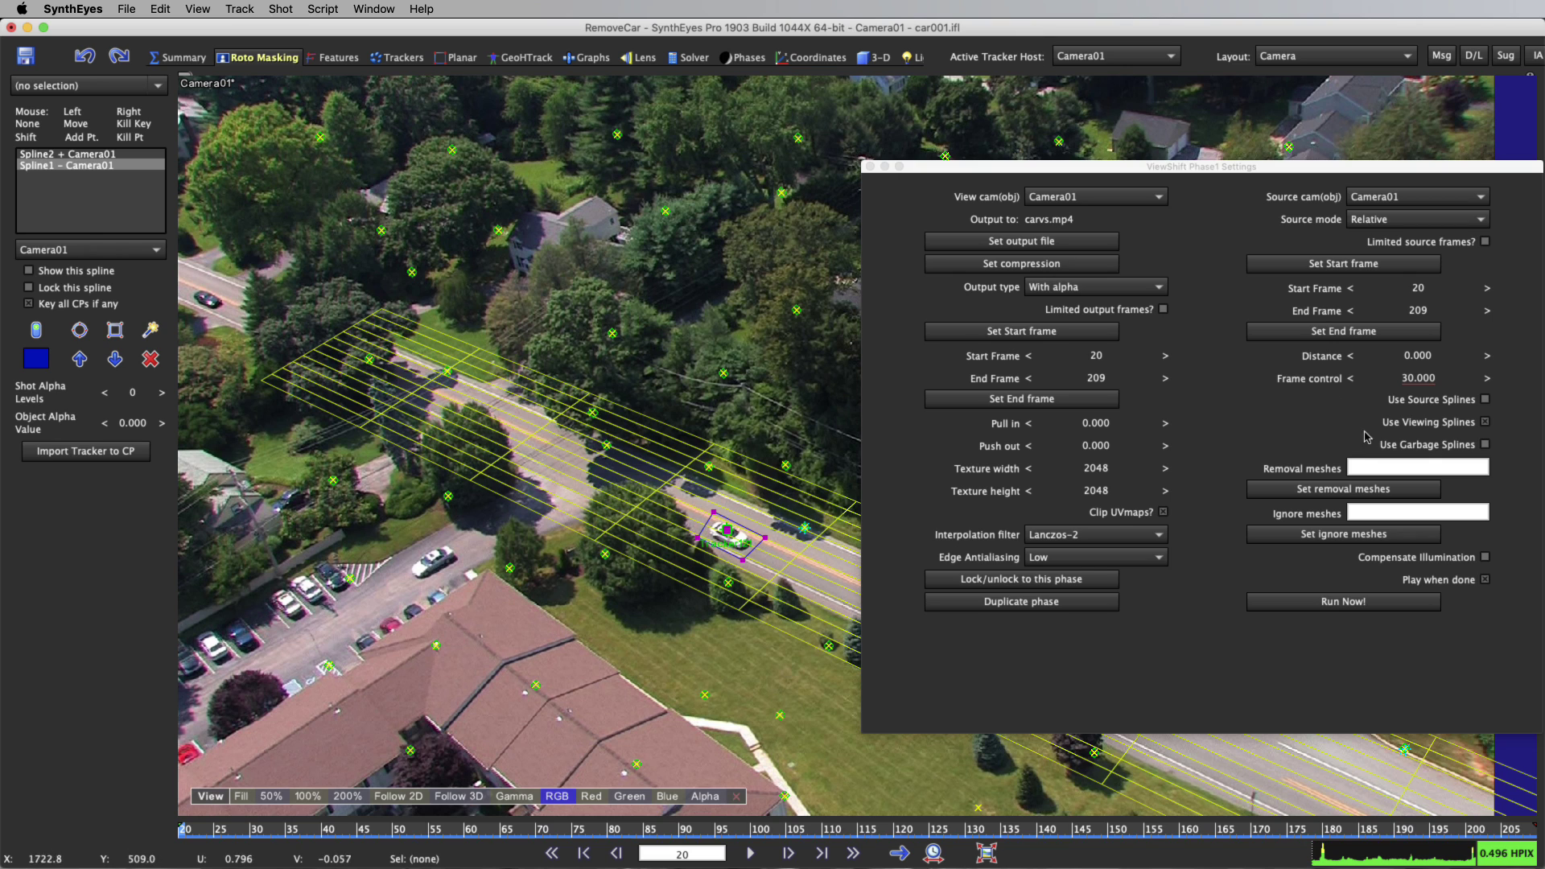
{"action": "left_click", "coordinate": [1065, 287]}
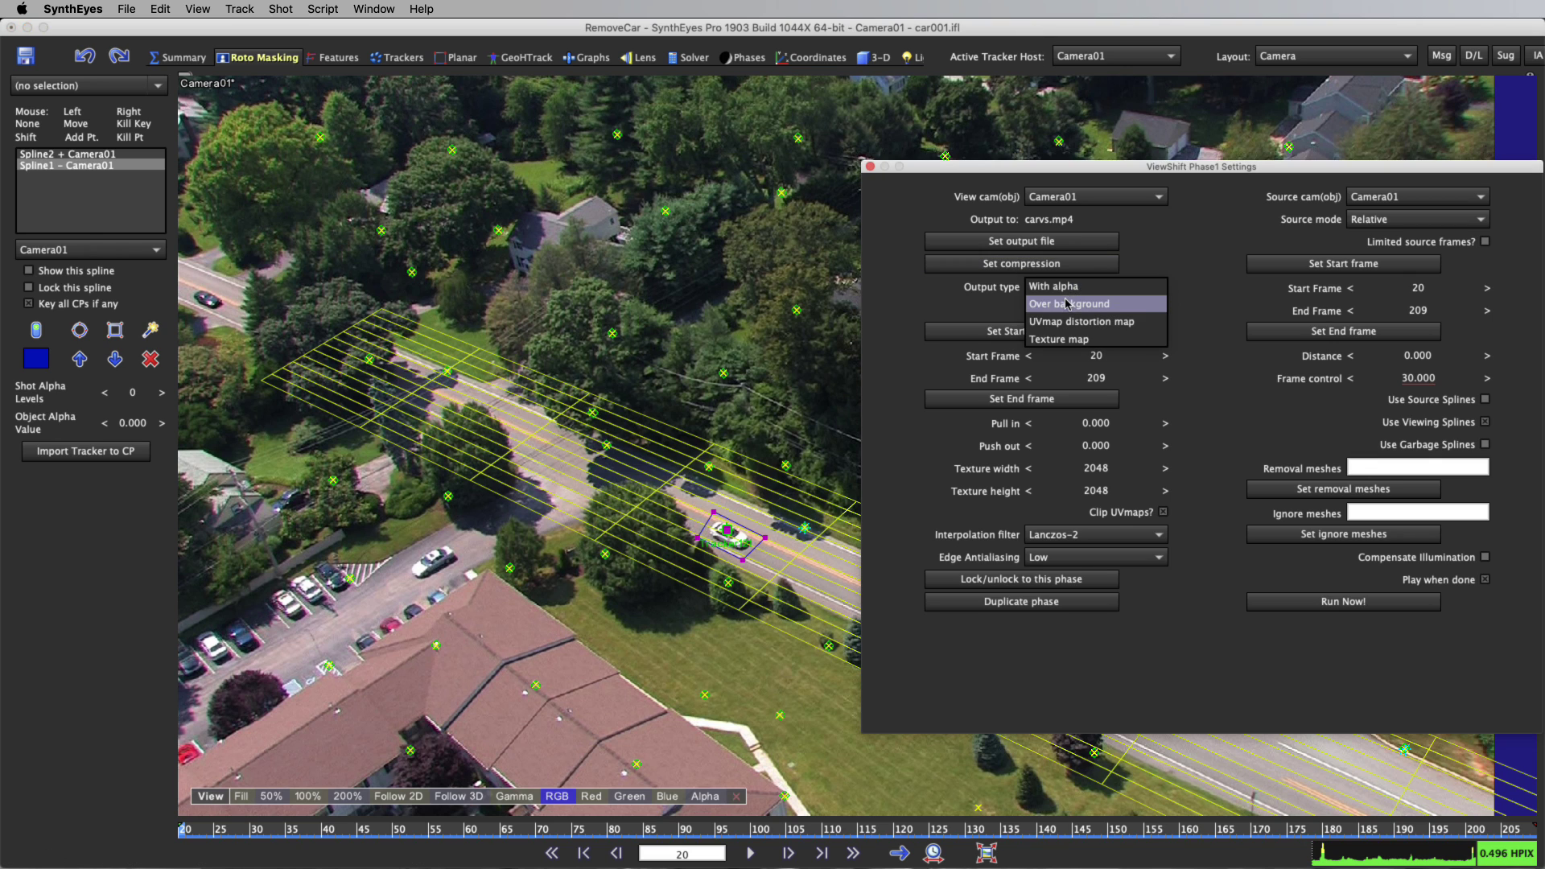
{"action": "left_click", "coordinate": [1070, 302]}
{"action": "left_click", "coordinate": [1373, 603]}
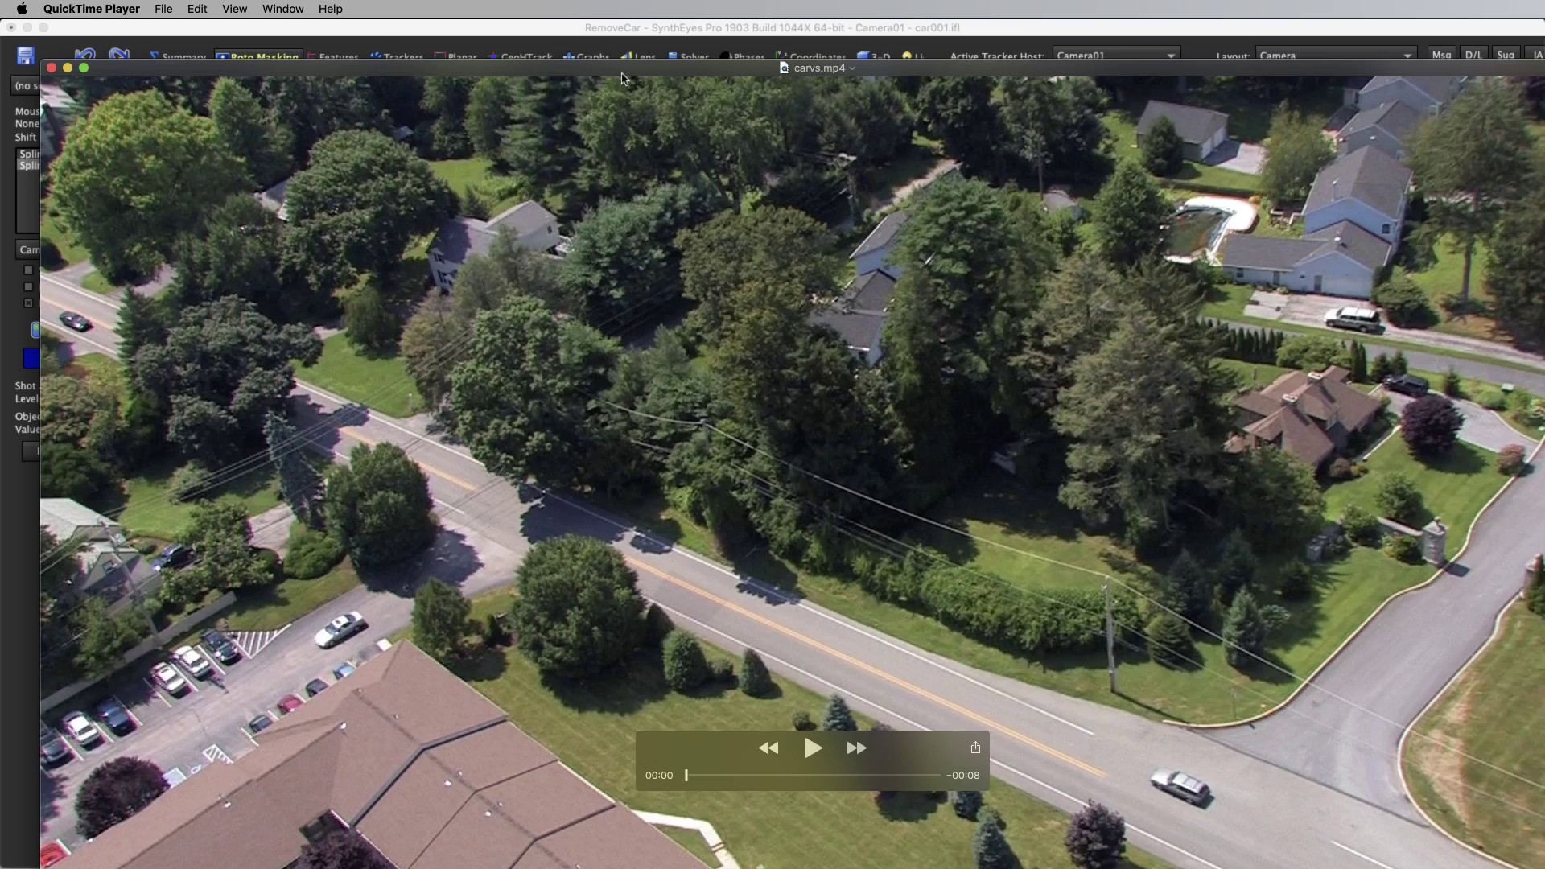
{"action": "left_click_drag", "start_coordinate": [621, 77], "coordinate": [621, 4]}
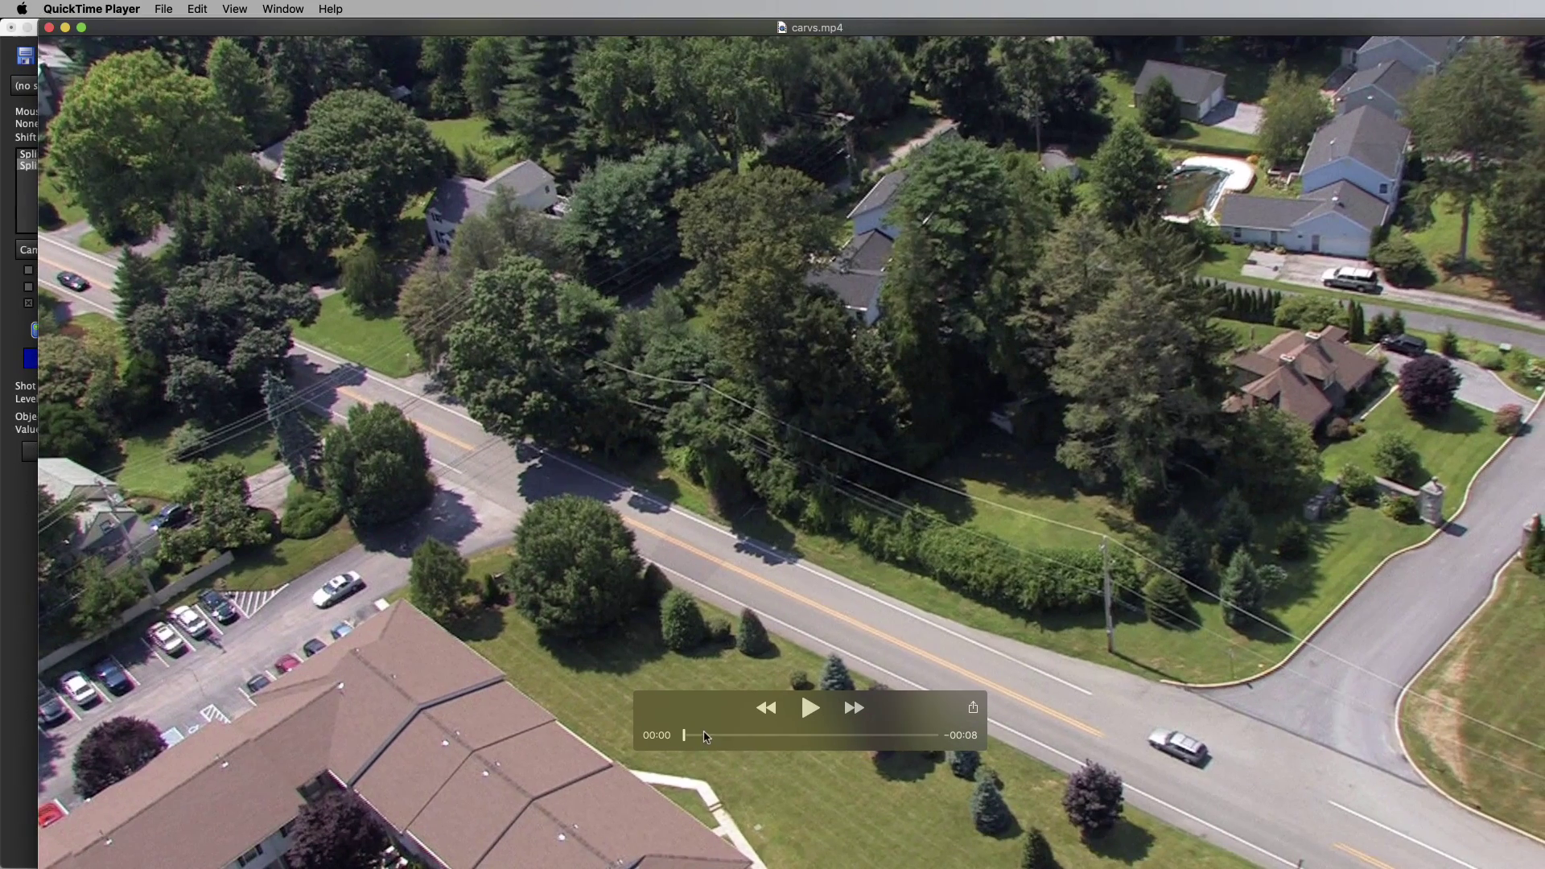
{"action": "left_click_drag", "start_coordinate": [686, 736], "coordinate": [941, 776]}
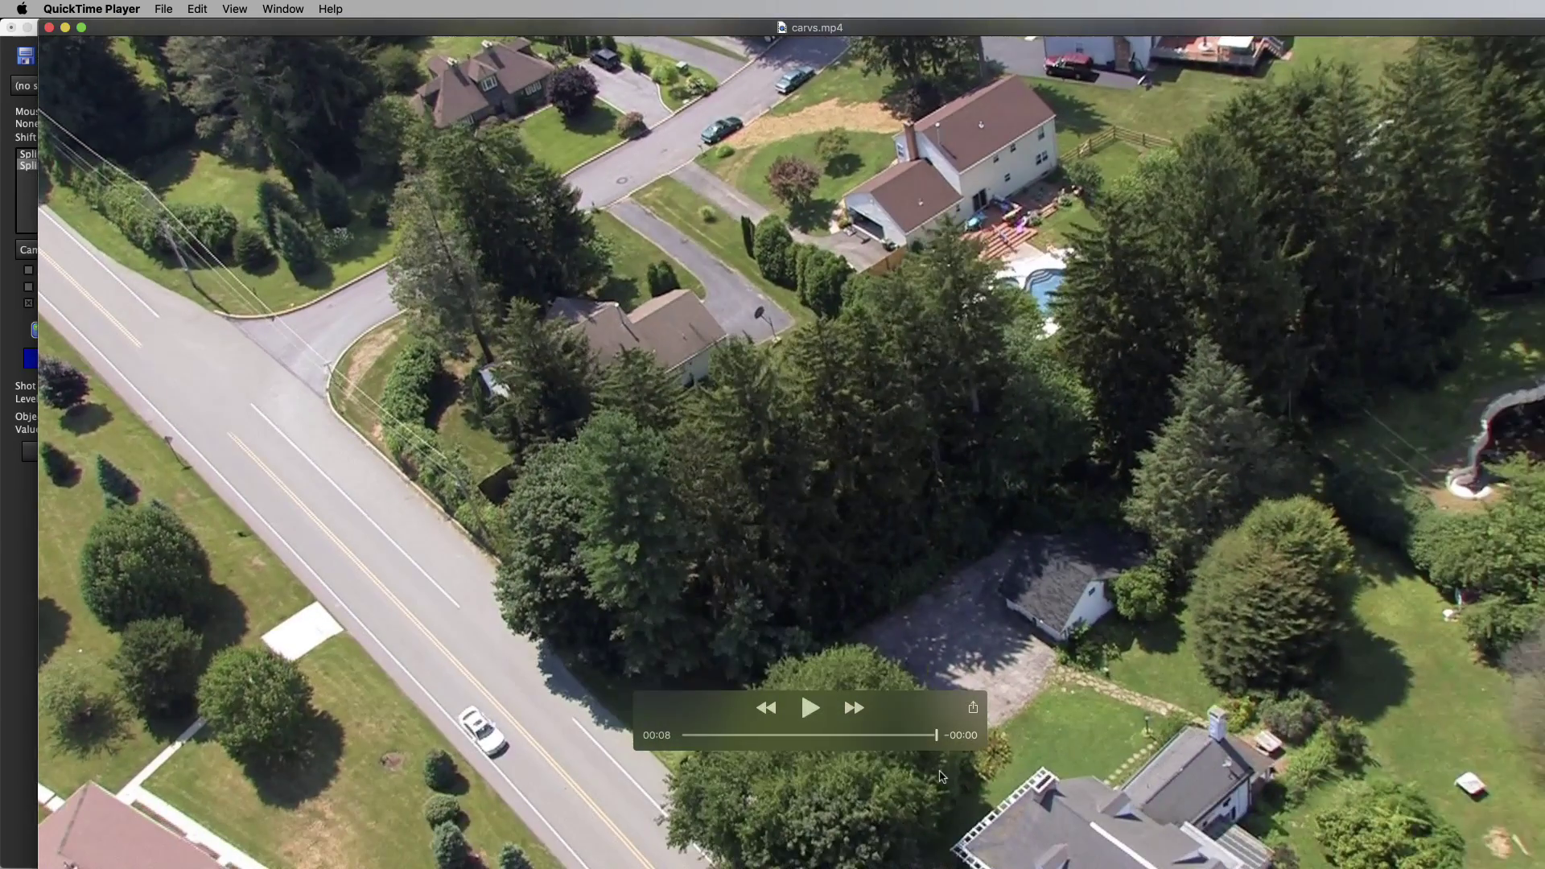
Close carvs.mp4, return to SynthEyes, and set the ViewShift source mode to Disjoint leading.
{"action": "left_click", "coordinate": [49, 28]}
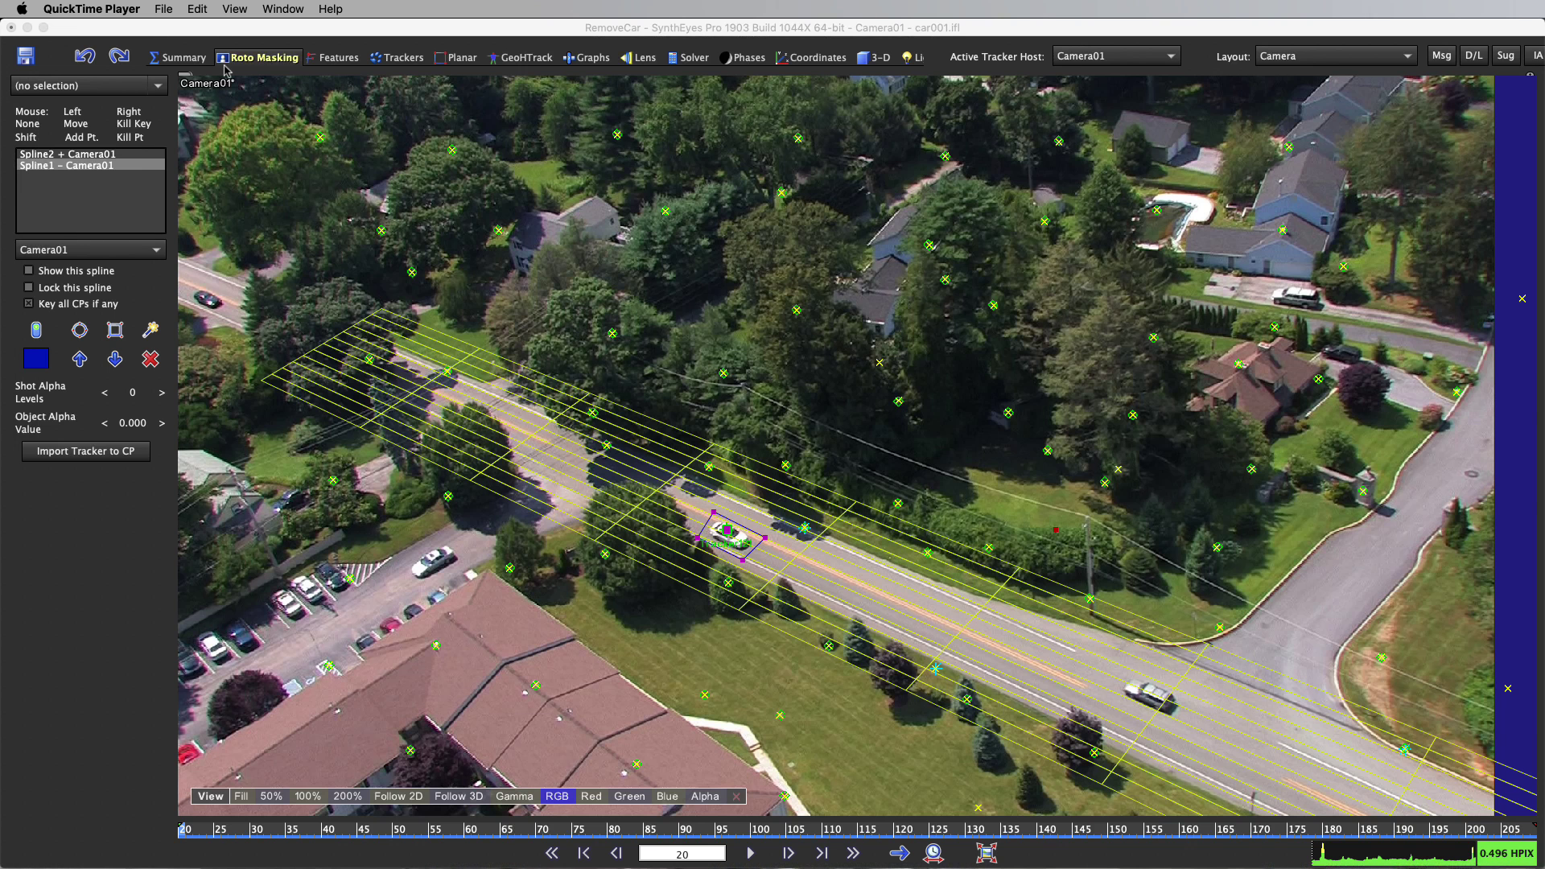
{"action": "left_click", "coordinate": [383, 111]}
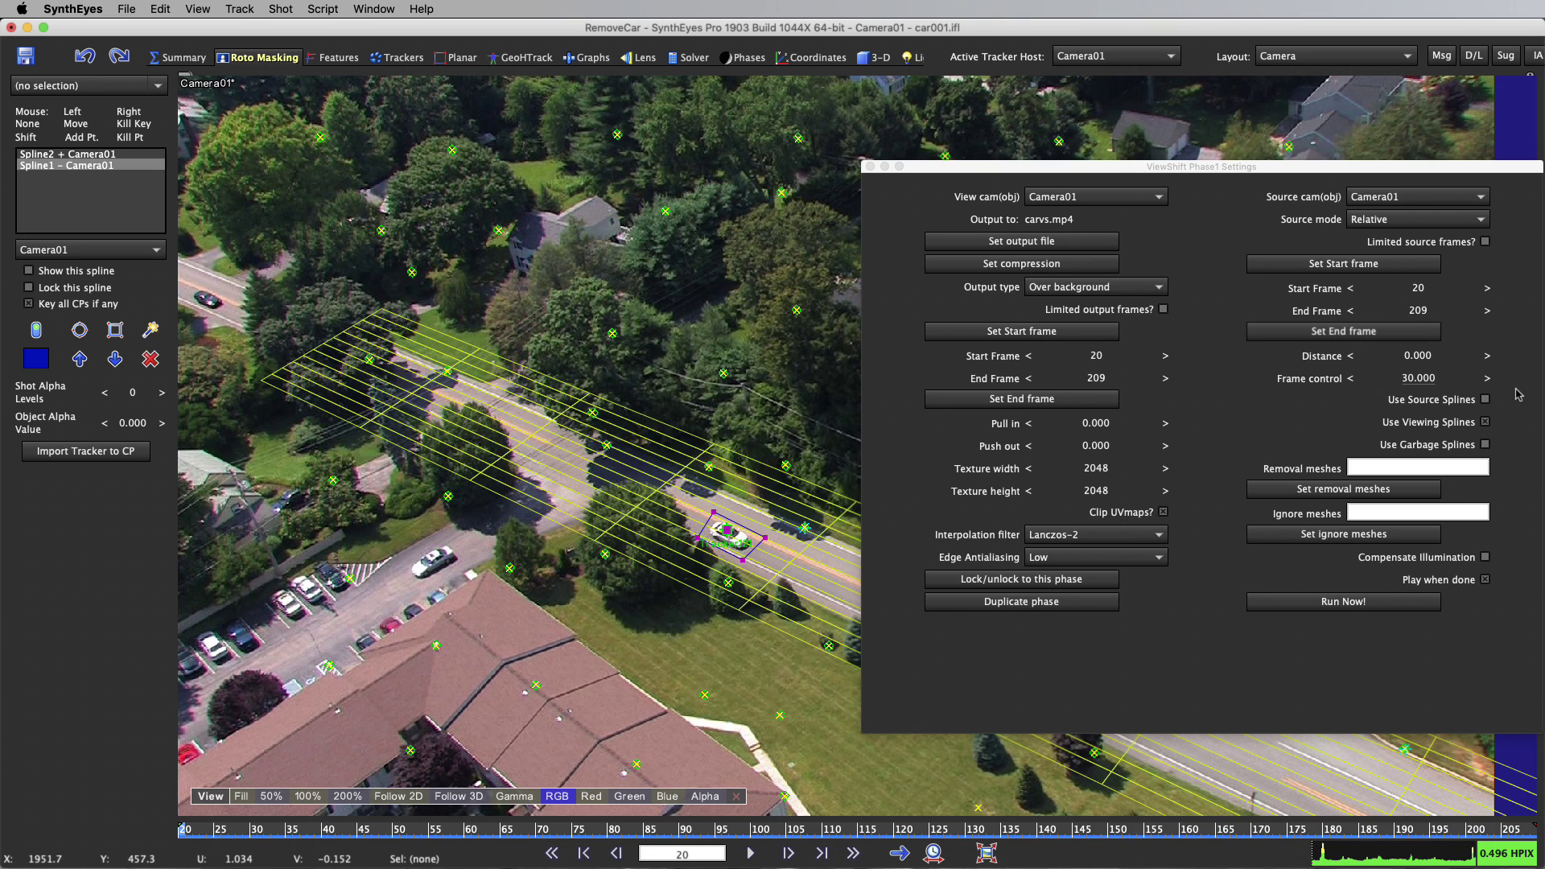
{"action": "left_click", "coordinate": [1430, 219]}
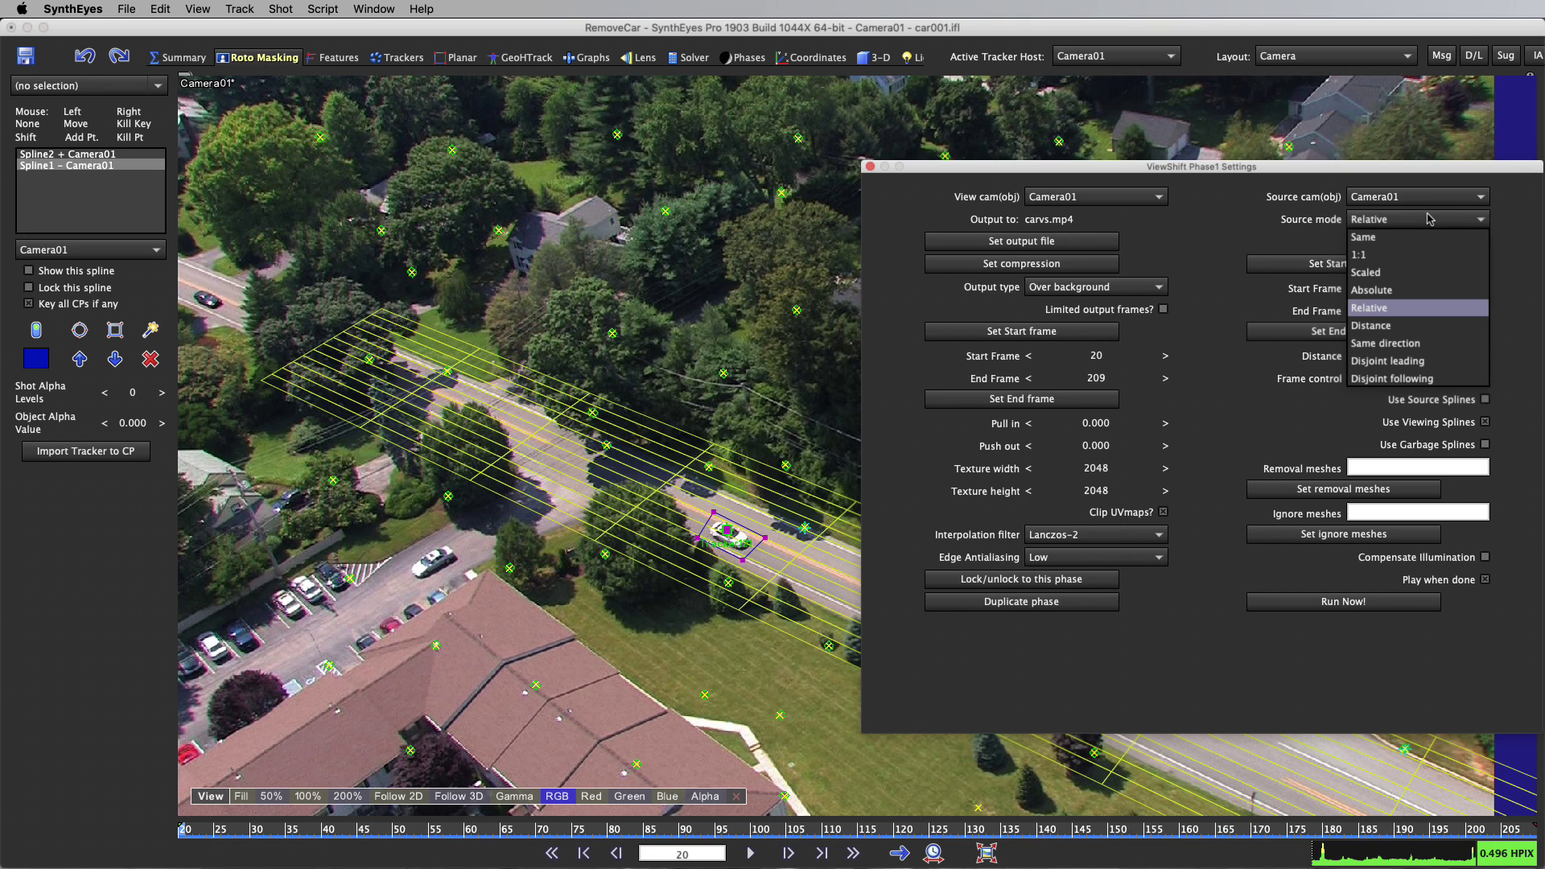
{"action": "left_click", "coordinate": [1441, 358]}
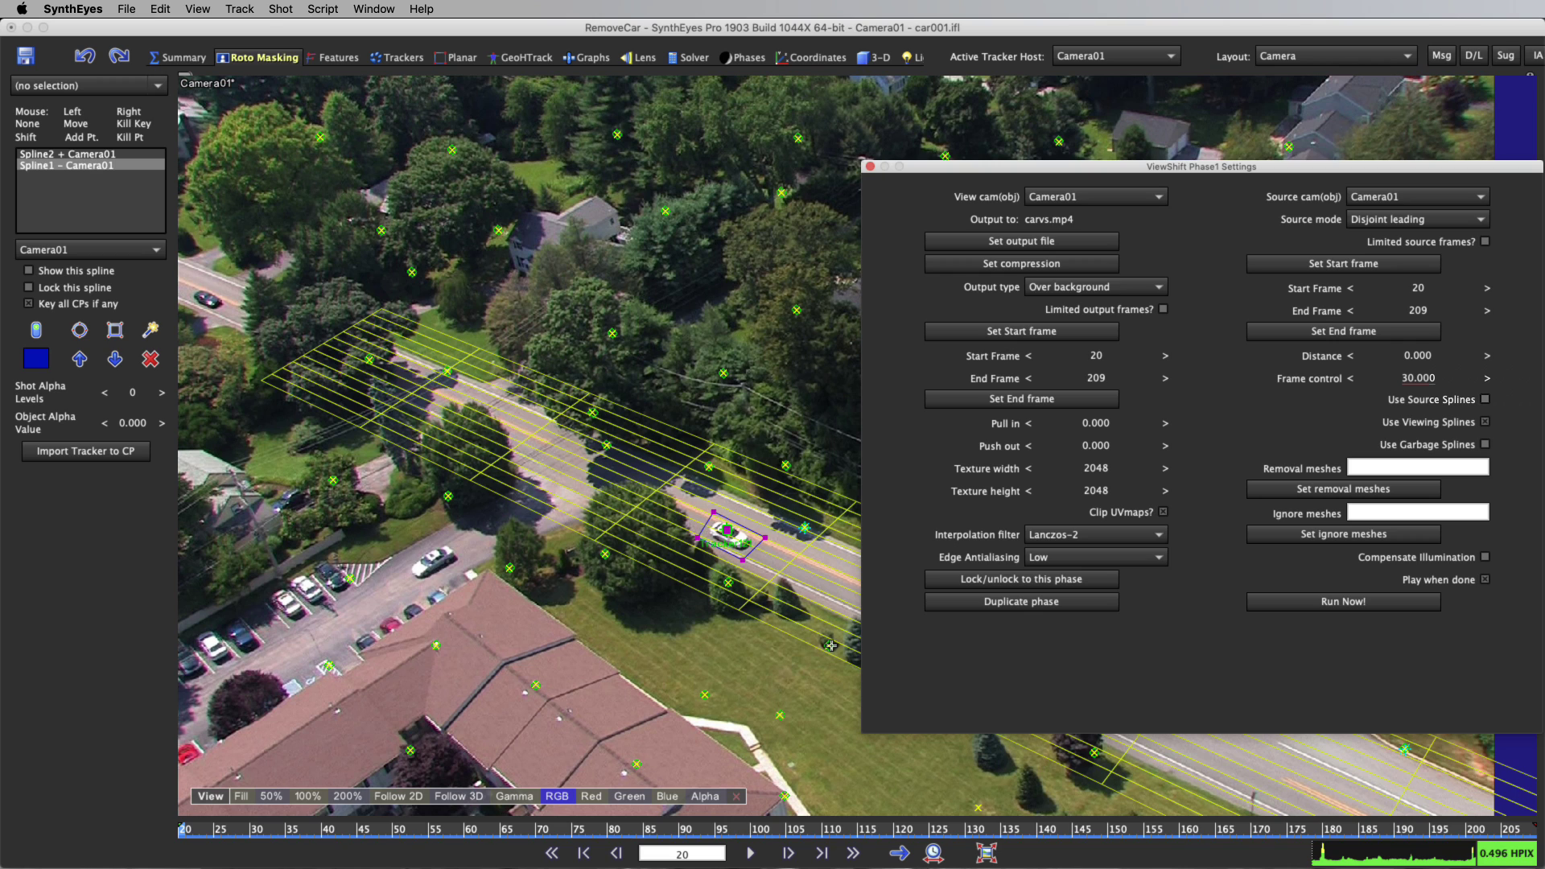
Run ViewShift with the Disjoint leading source mode, scrub the rendered carvs.mp4, and close it to return to SynthEyes.
{"action": "left_click", "coordinate": [1340, 604]}
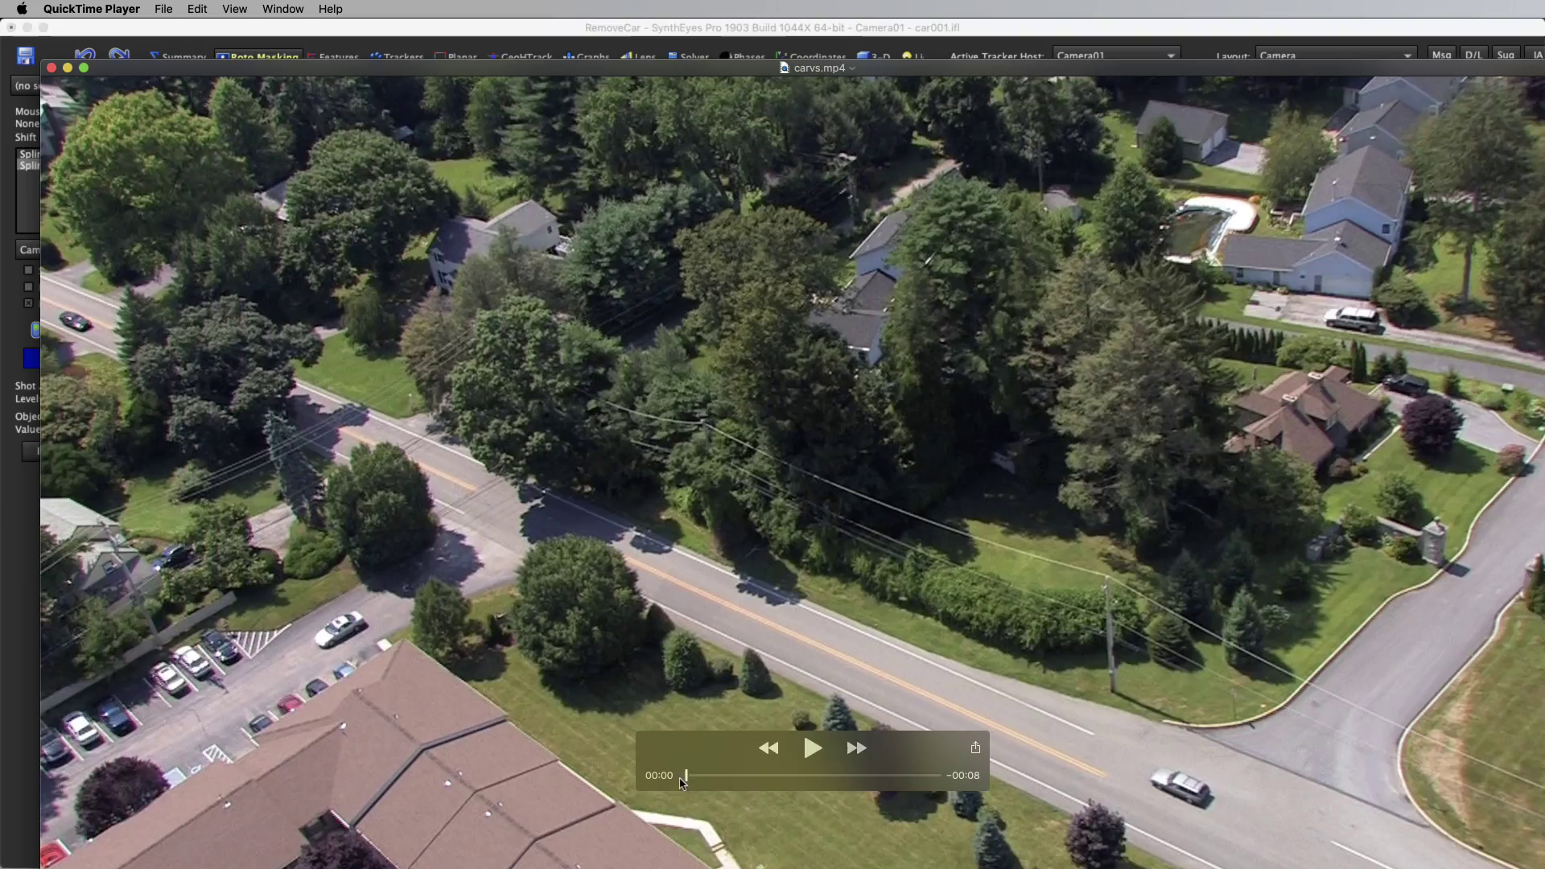
{"action": "left_click_drag", "start_coordinate": [682, 779], "coordinate": [659, 718]}
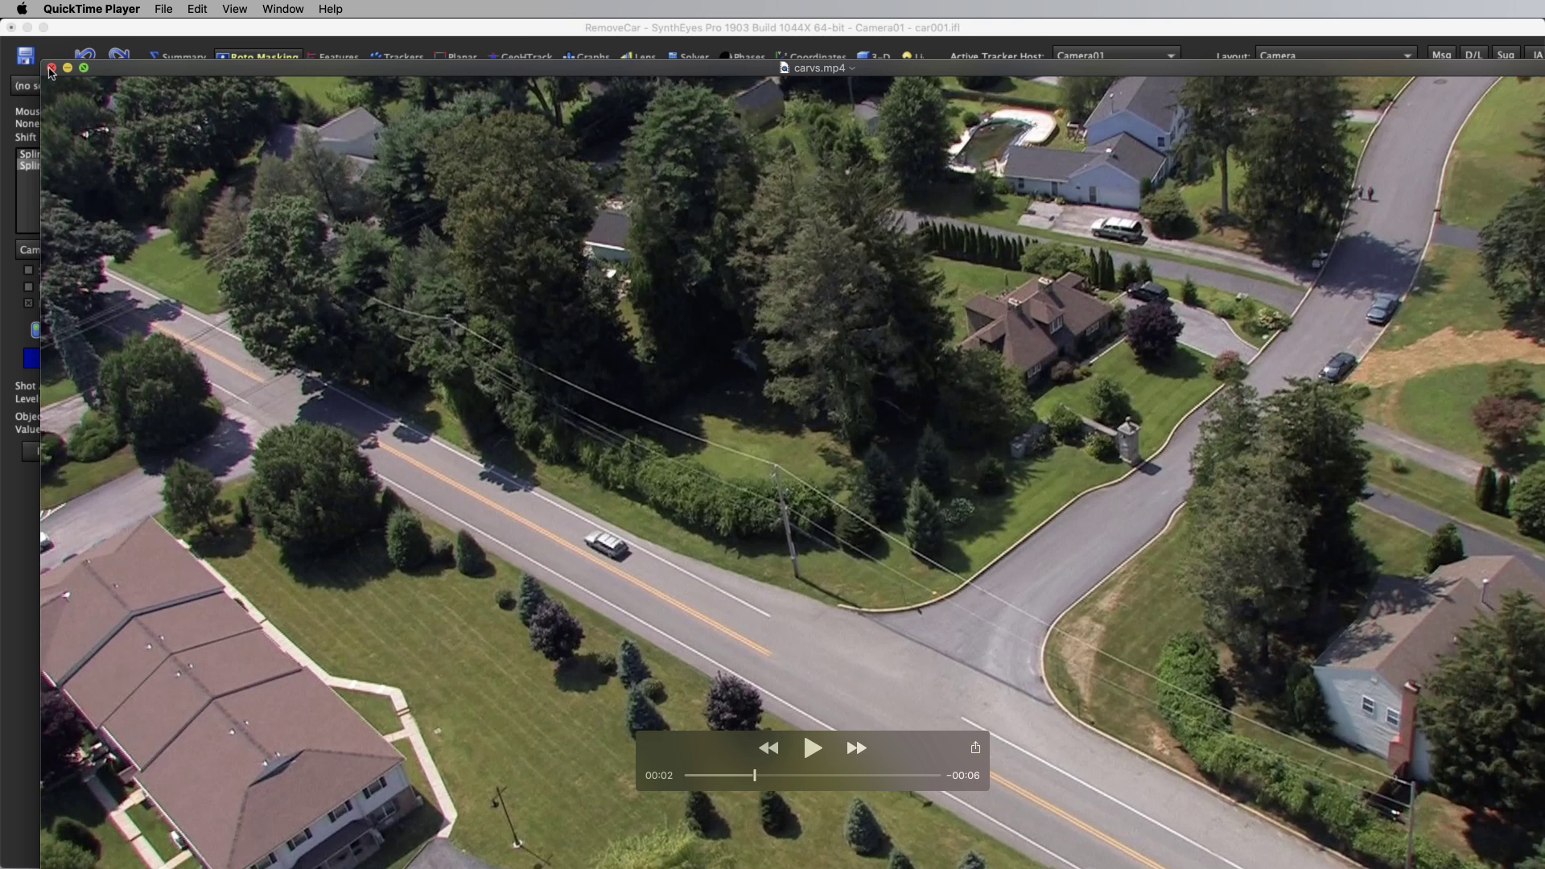
{"action": "left_click", "coordinate": [50, 69]}
{"action": "left_click", "coordinate": [495, 123]}
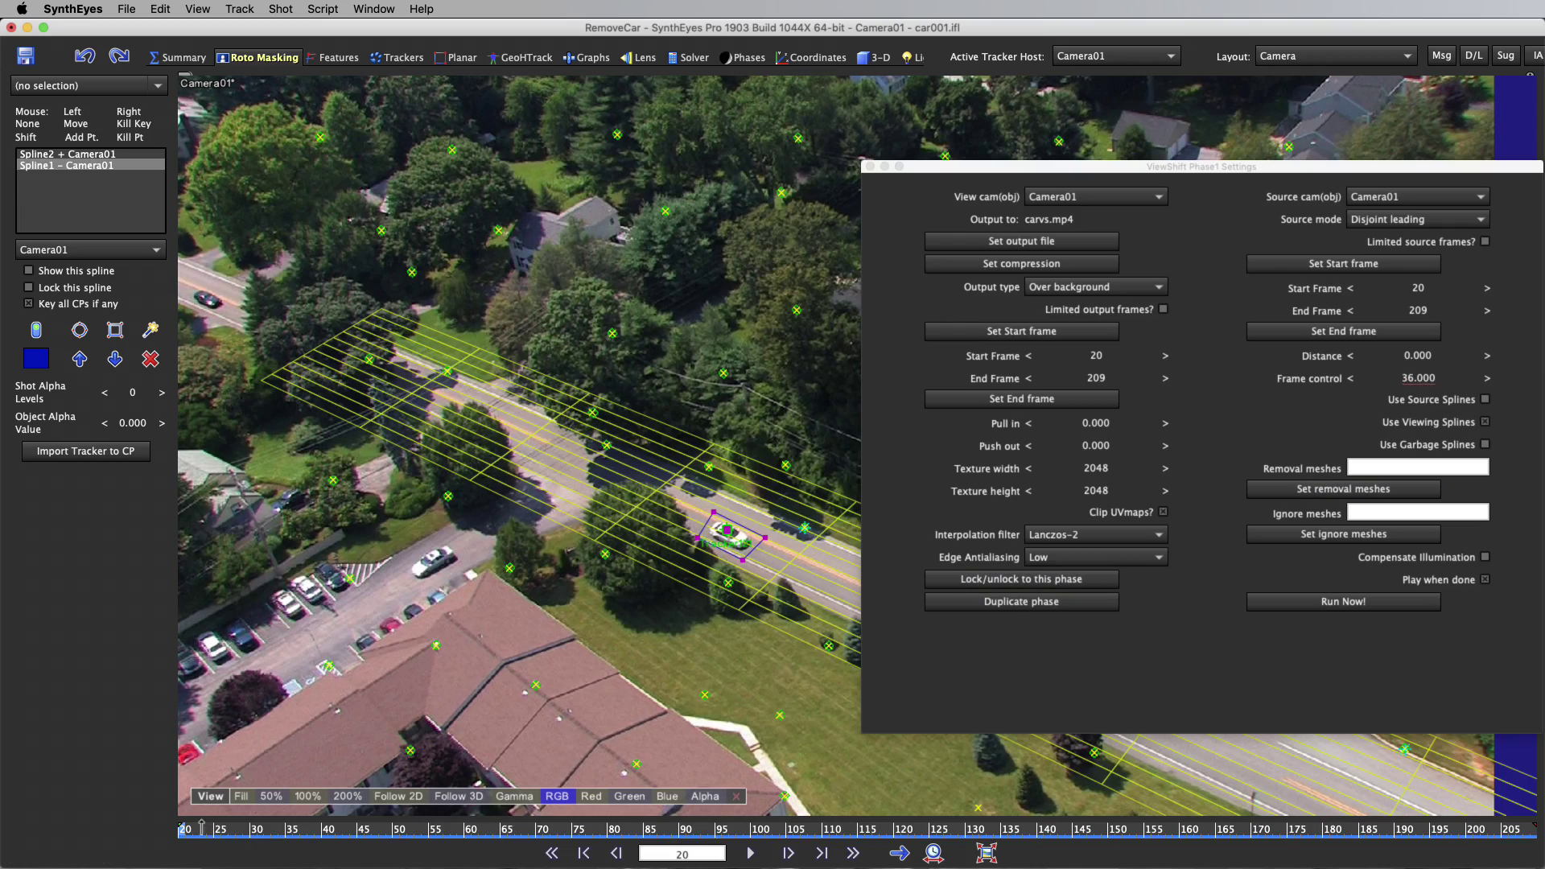
Play and scrub the shot to examine how the frame control varies over time, and review the available source modes.
{"action": "key", "text": "space"}
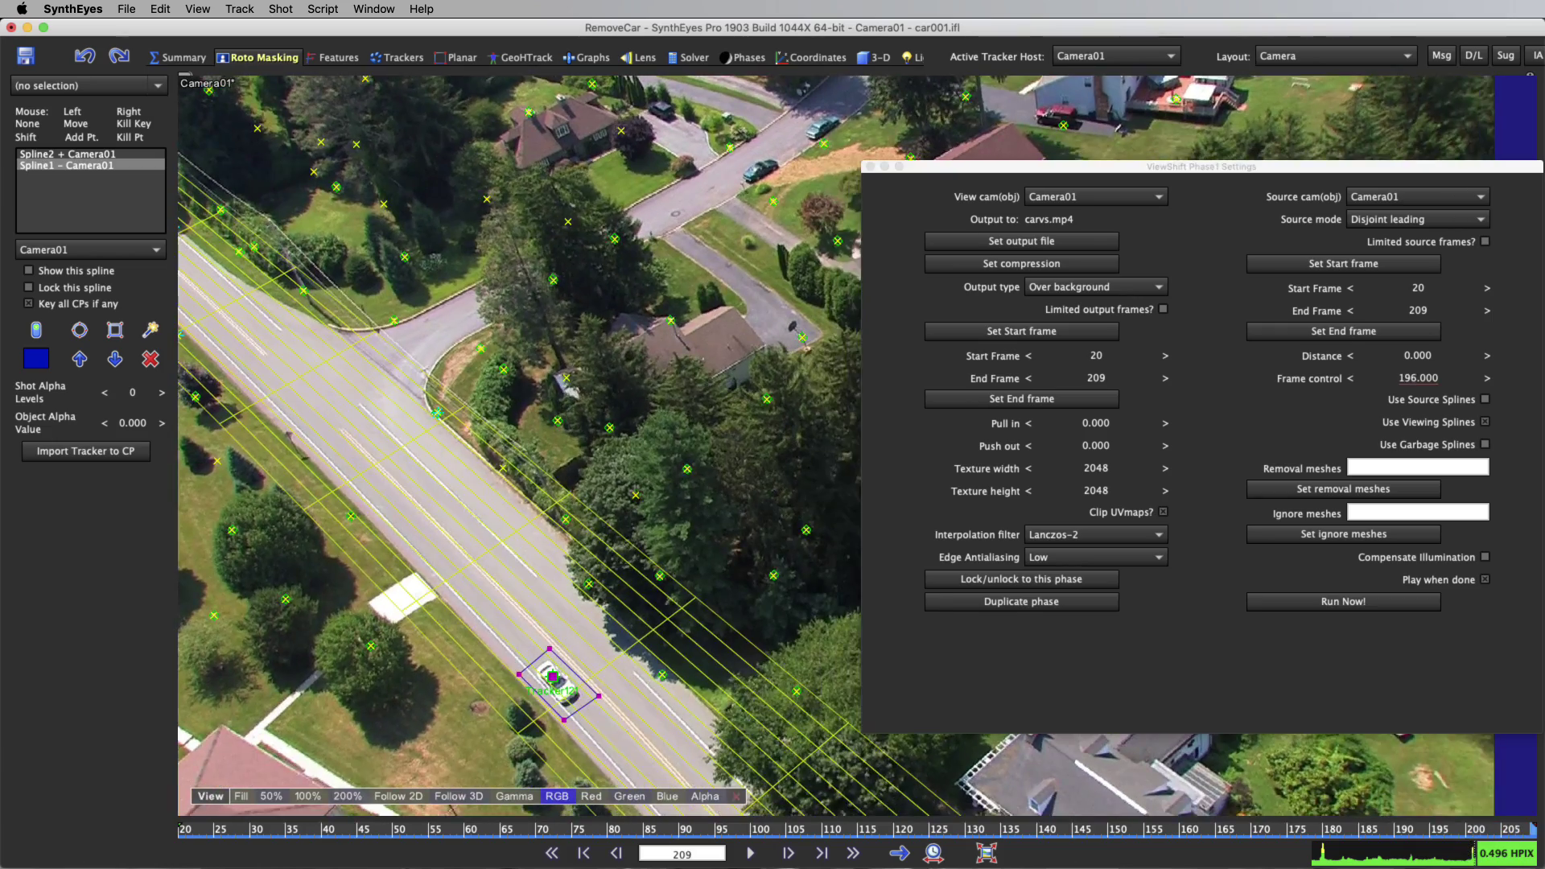
{"action": "left_click_drag", "start_coordinate": [189, 830], "coordinate": [330, 841]}
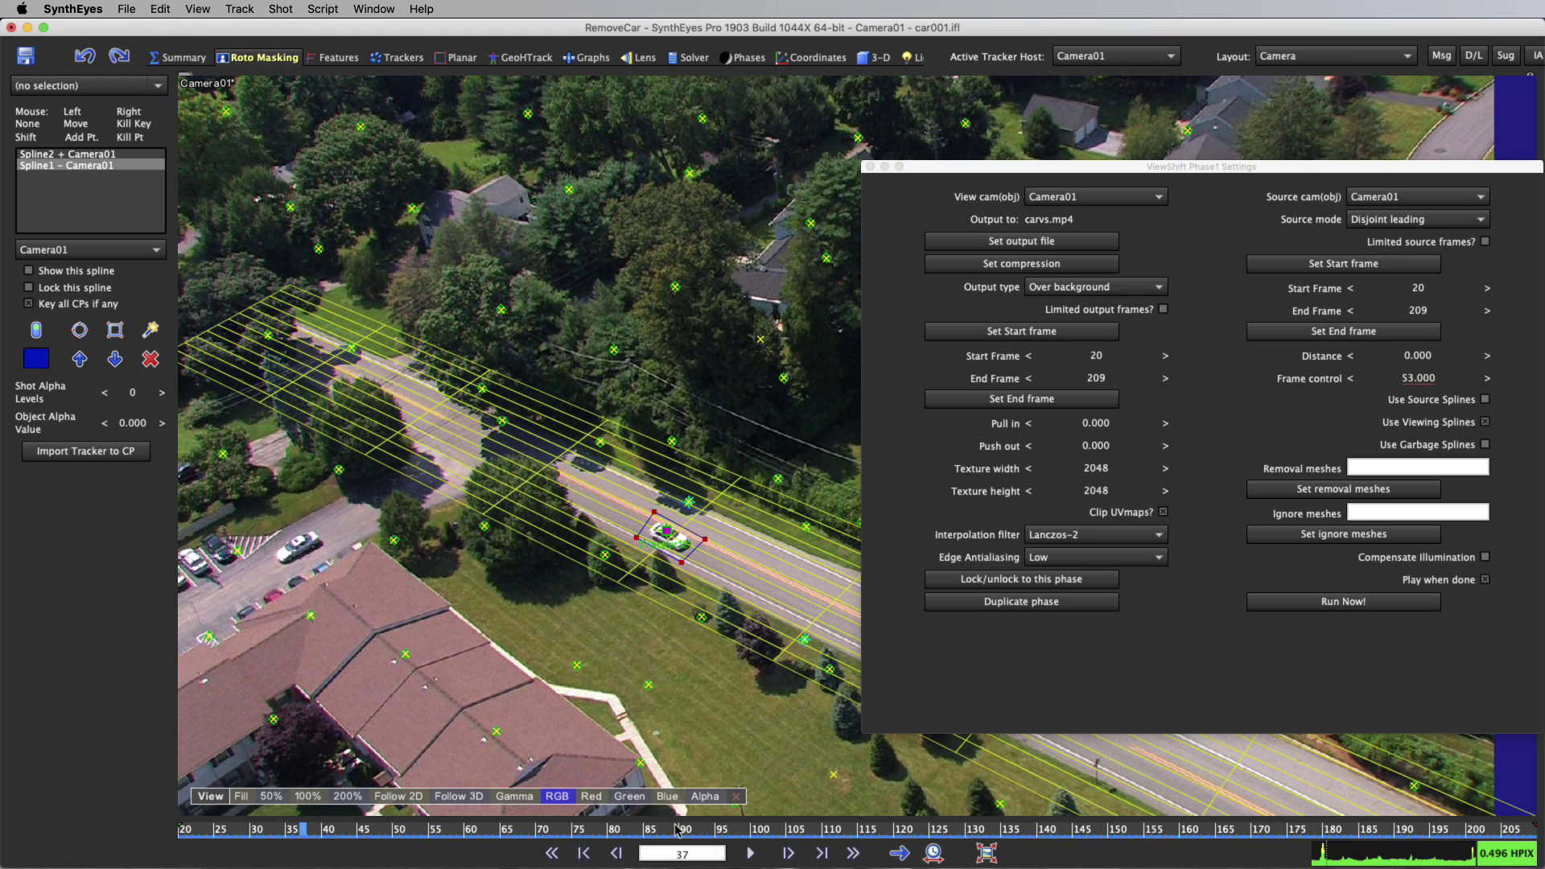
{"action": "left_click", "coordinate": [1402, 228]}
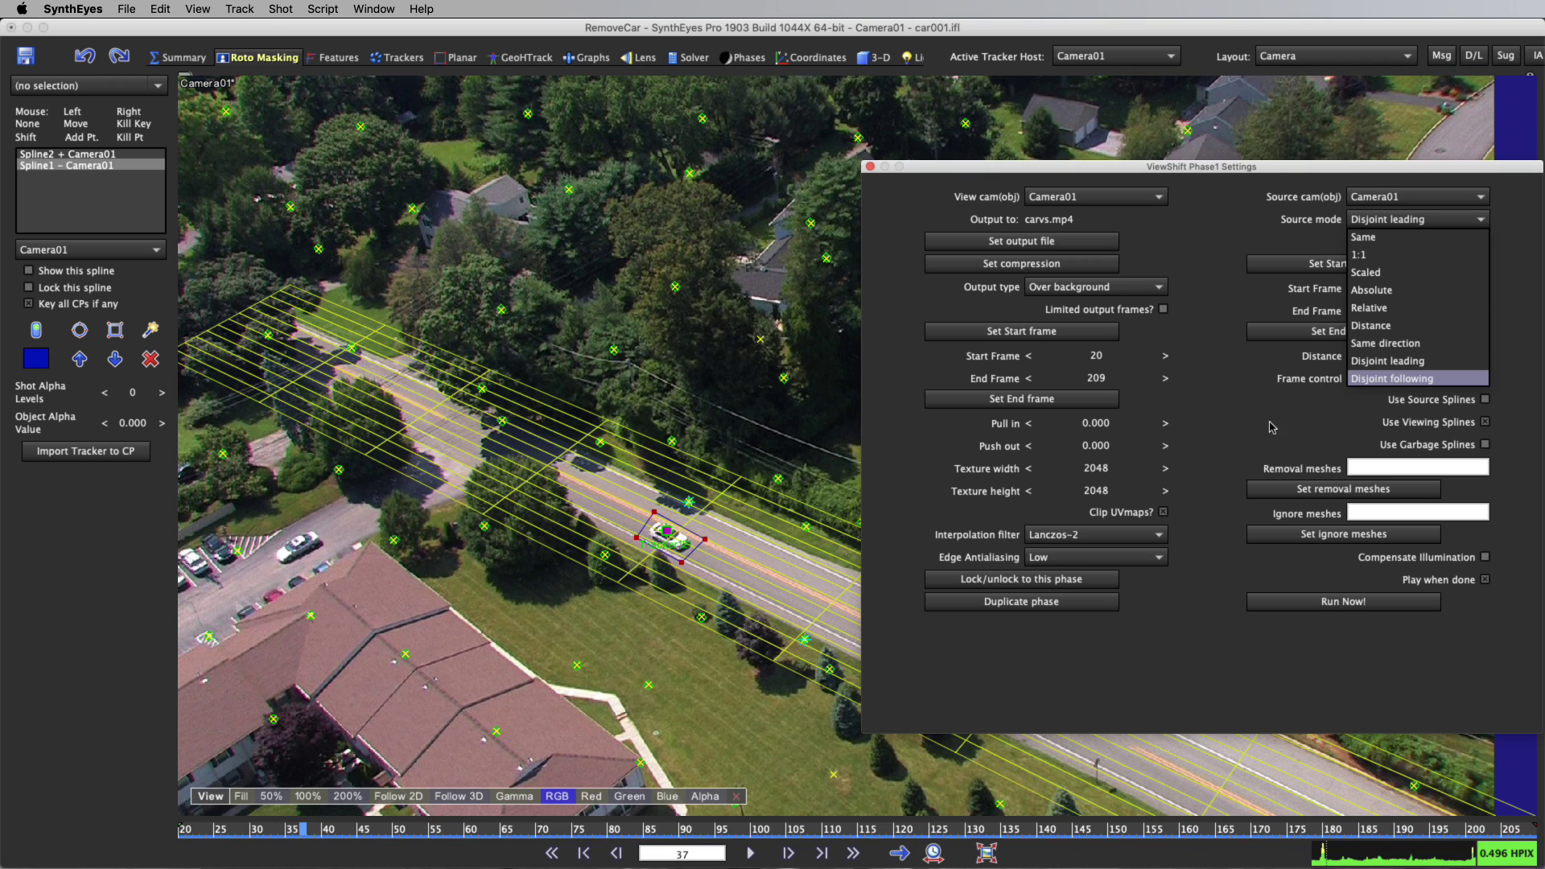
{"action": "left_click", "coordinate": [1254, 169]}
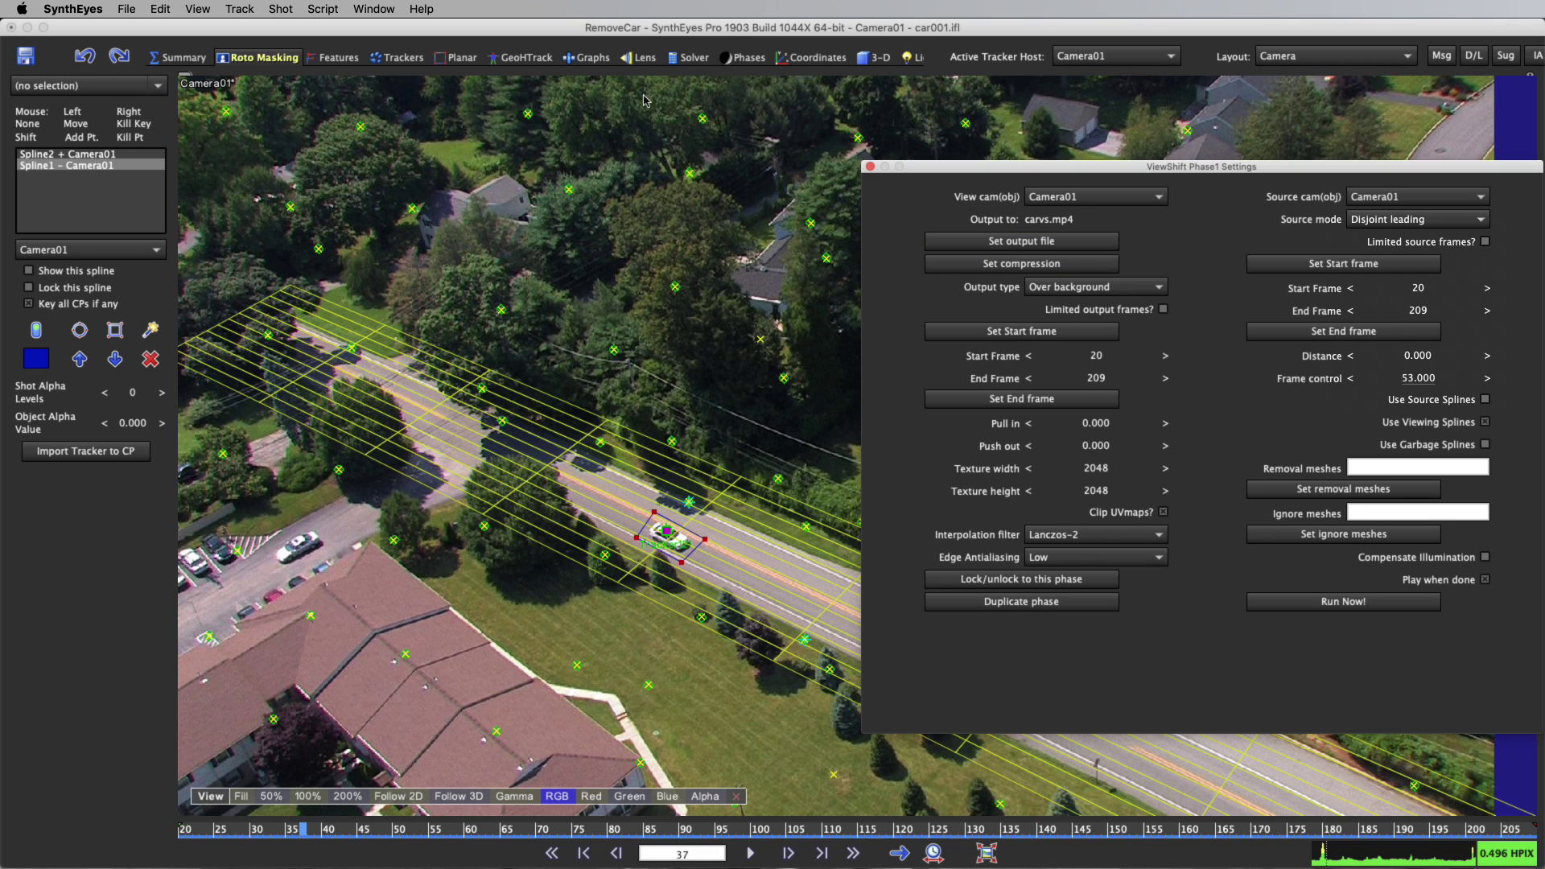
Display Phase1's frame channel in the graph editor, fit its curve, close the ViewShift settings, and scrub along the curve.
{"action": "left_click", "coordinate": [586, 60]}
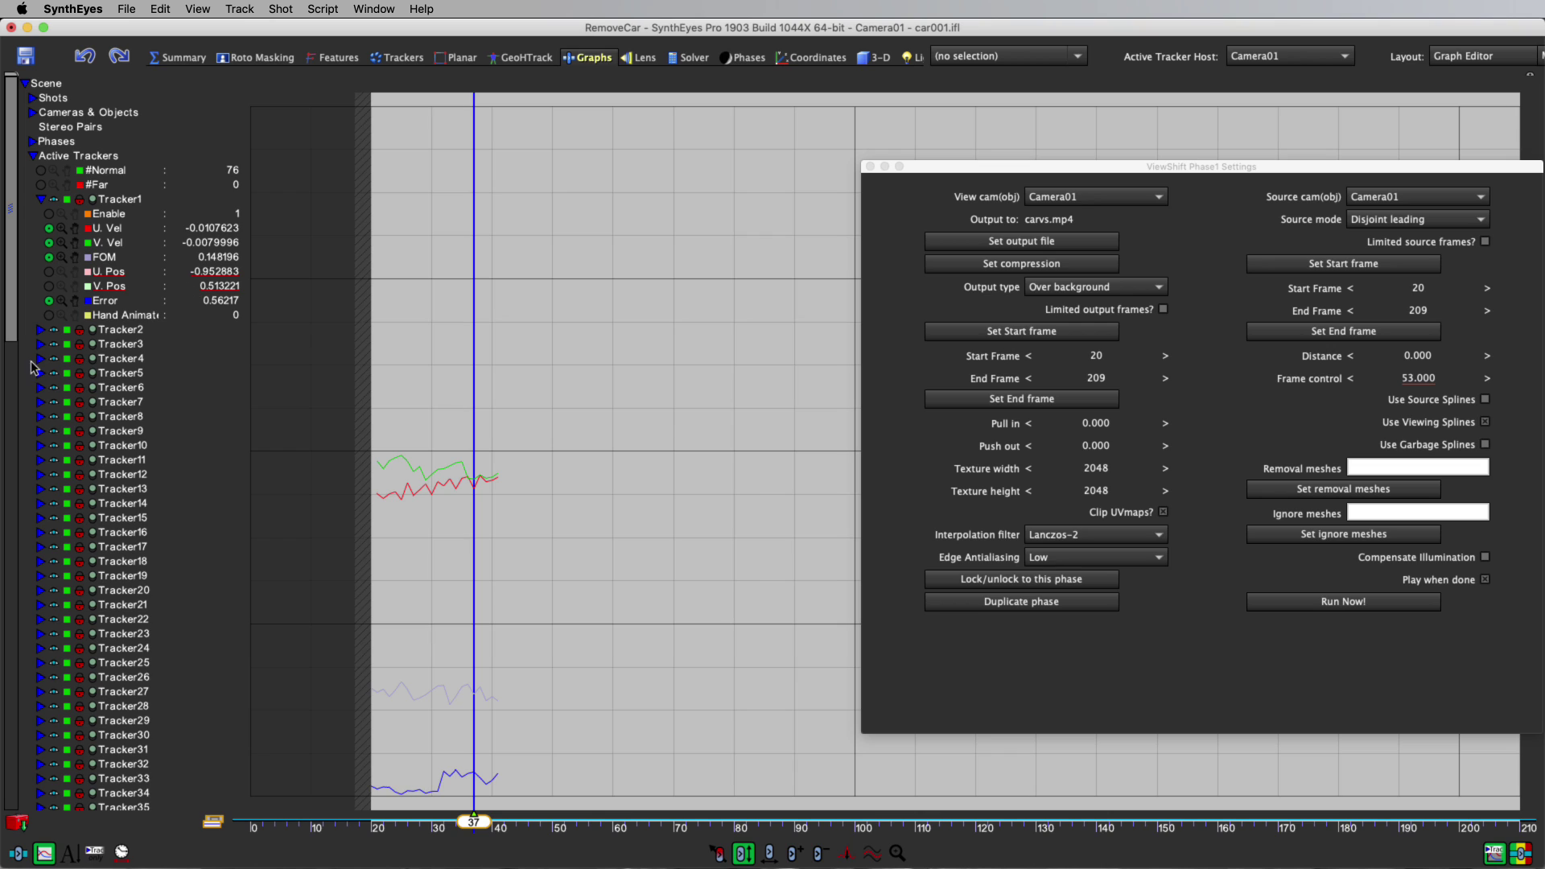
{"action": "left_click", "coordinate": [33, 155]}
{"action": "left_click", "coordinate": [32, 141]}
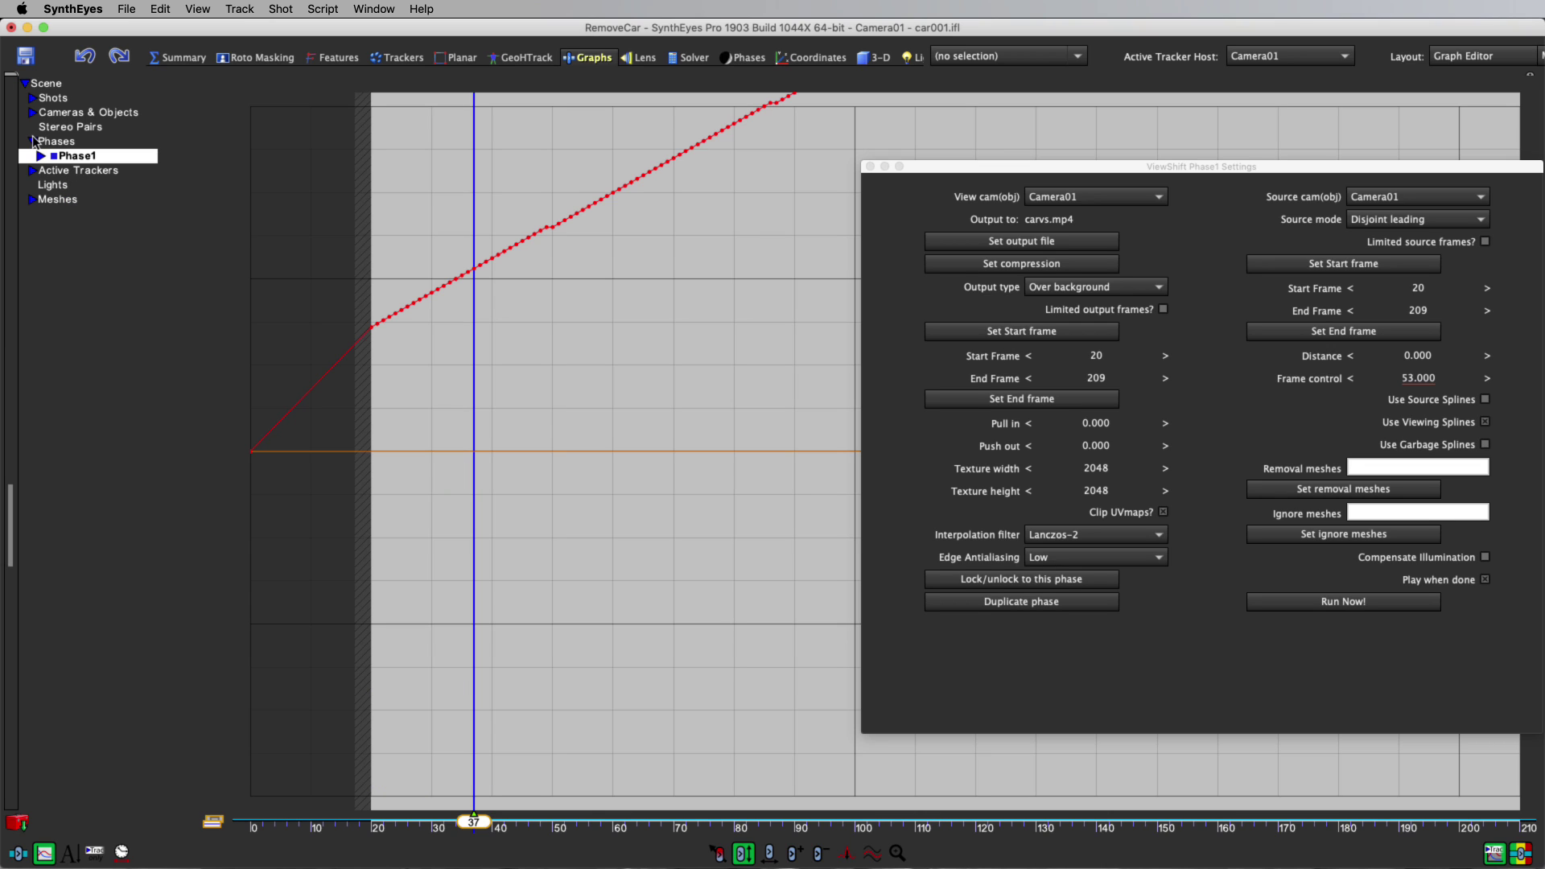
{"action": "left_click", "coordinate": [41, 155]}
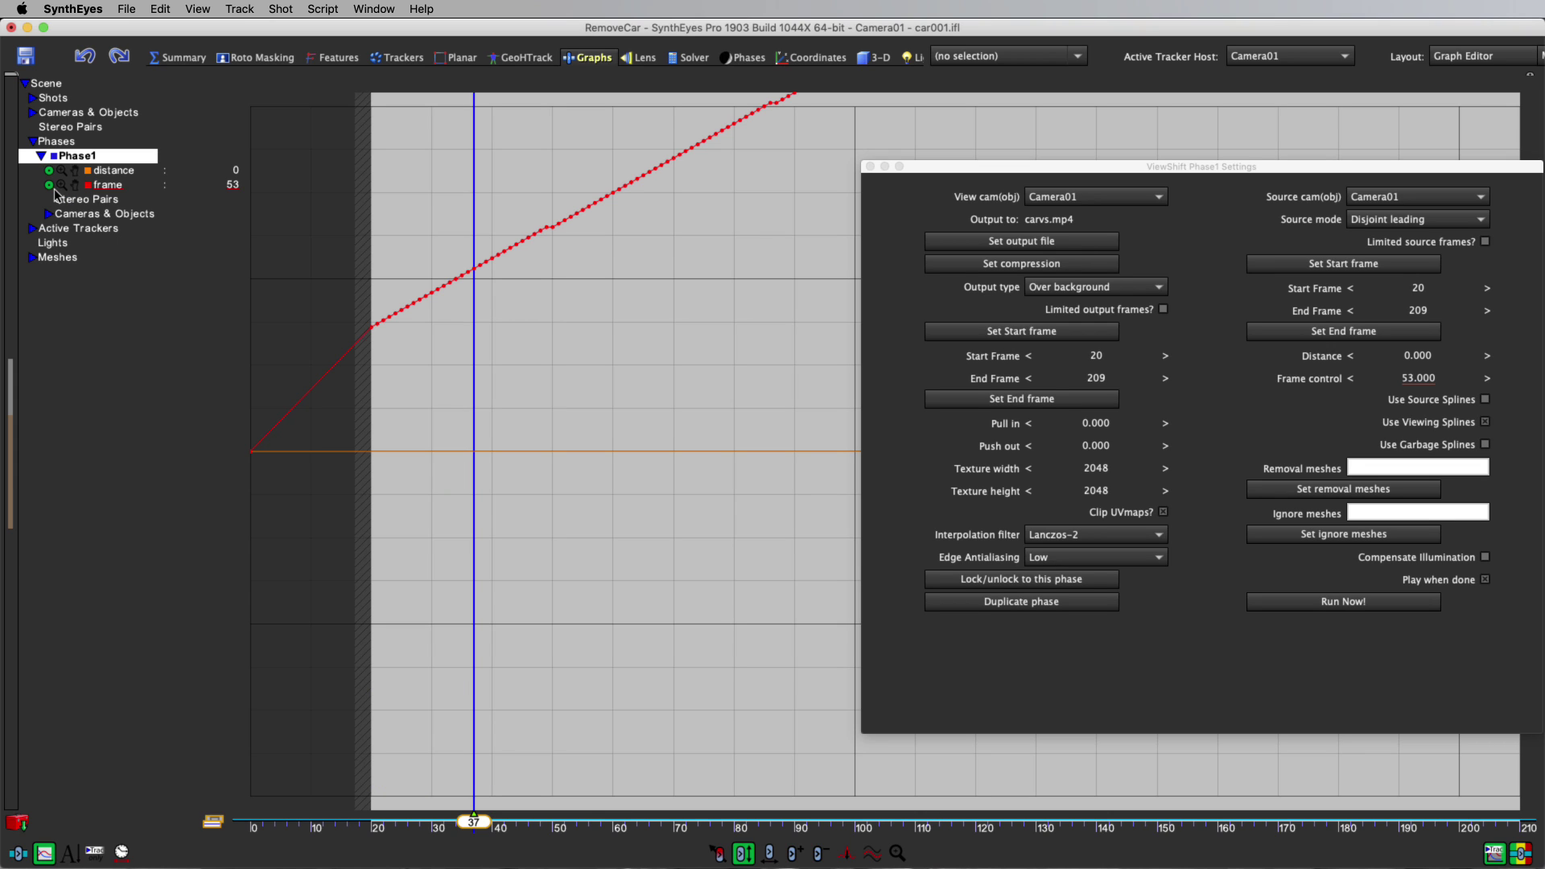
{"action": "left_click", "coordinate": [61, 185]}
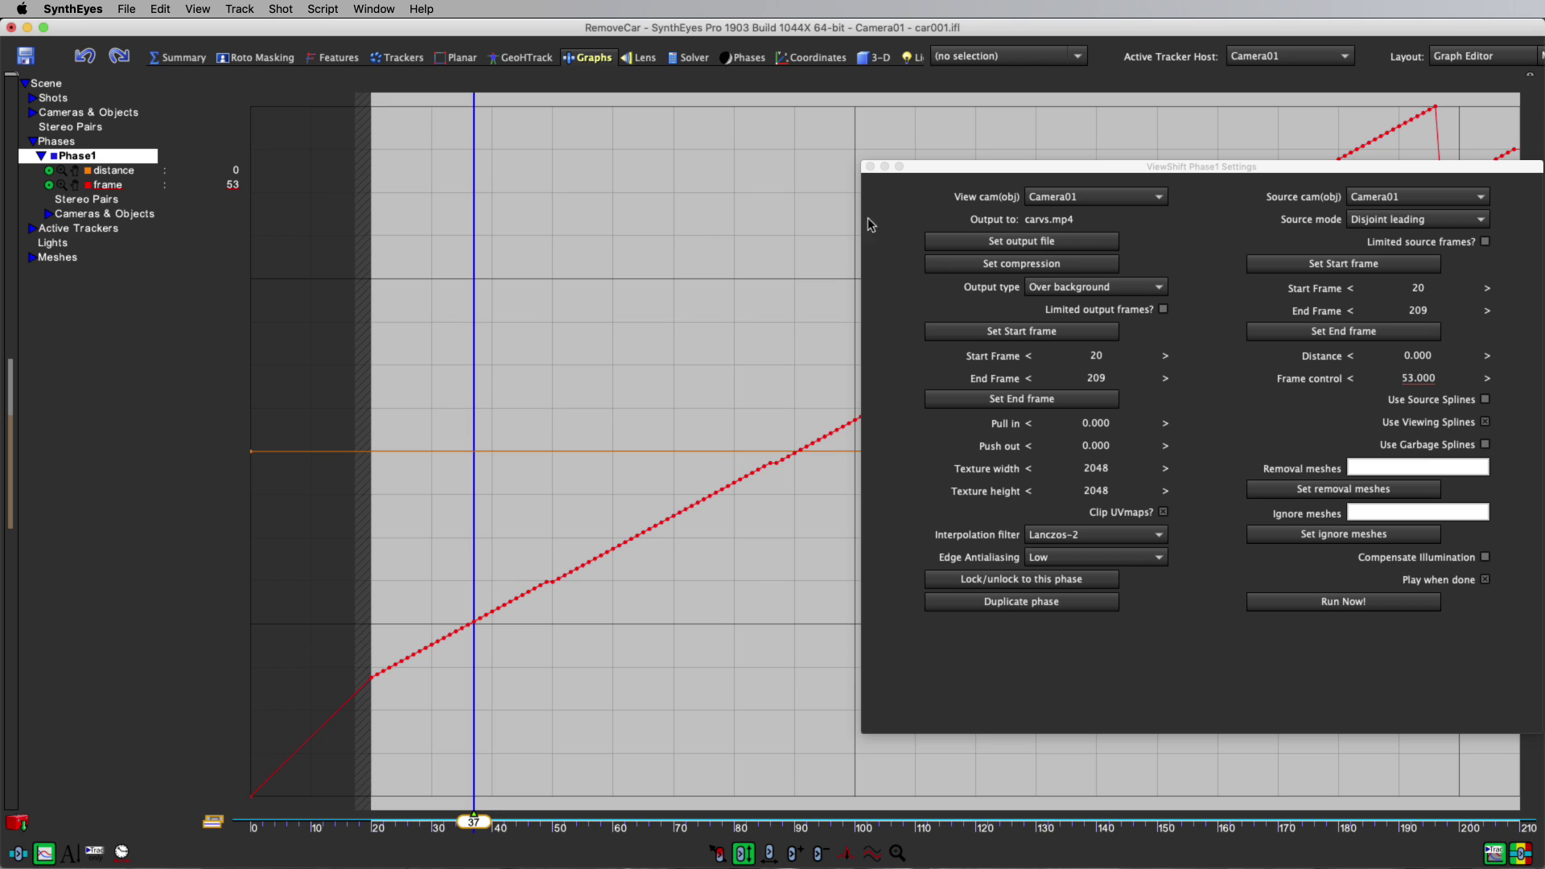
{"action": "left_click", "coordinate": [870, 167]}
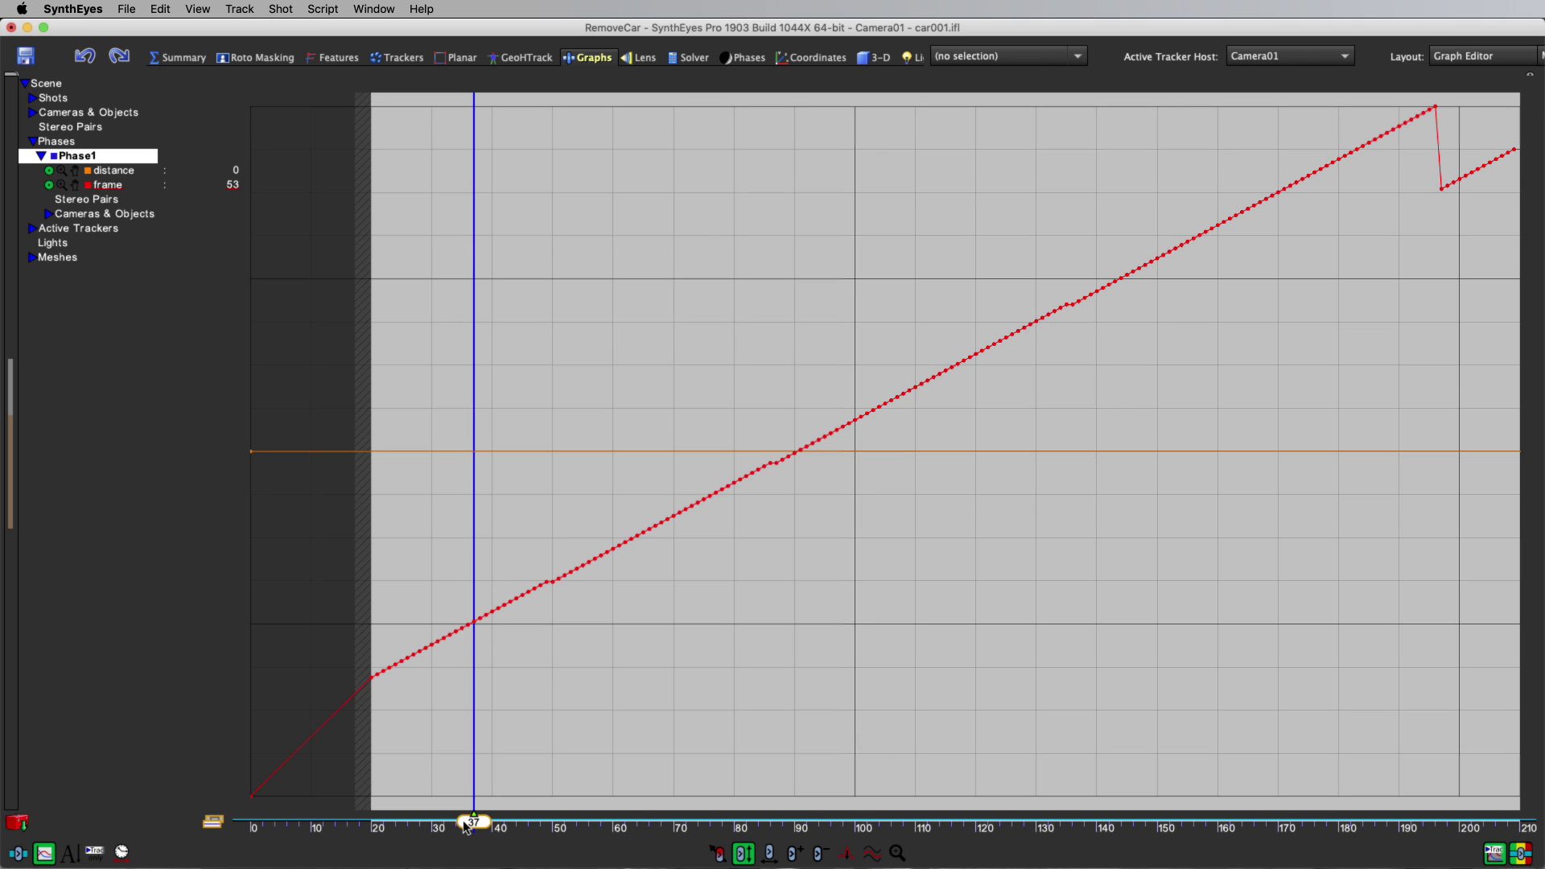
{"action": "left_click_drag", "start_coordinate": [474, 822], "coordinate": [379, 781]}
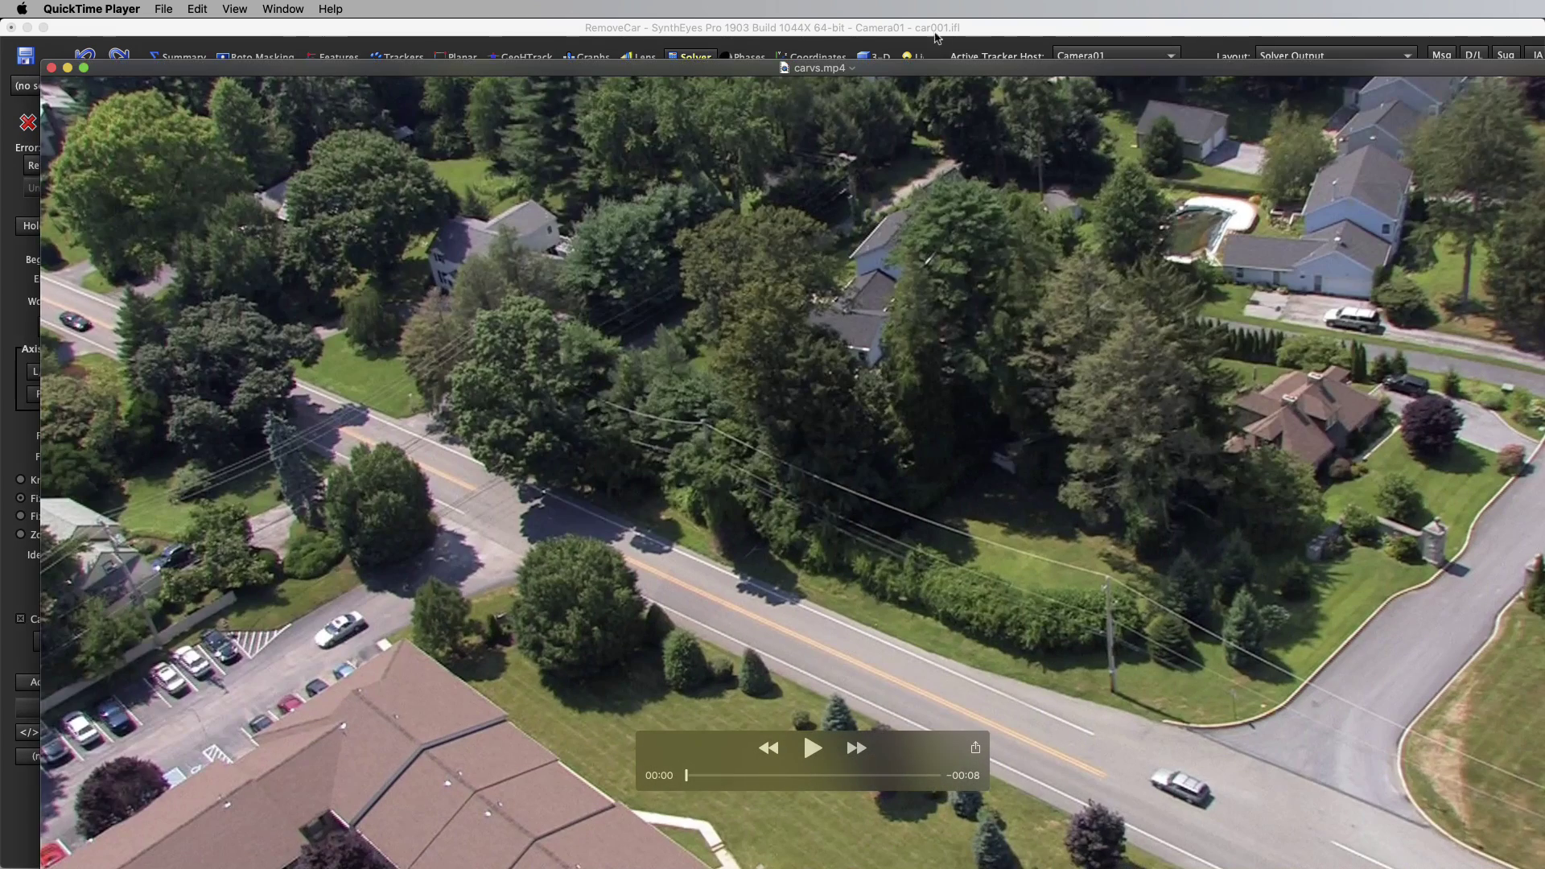
Move the carvs.mp4 window up, scrub through the render to the six-second mark to inspect the car removal, and close it.
{"action": "double_click", "coordinate": [794, 68]}
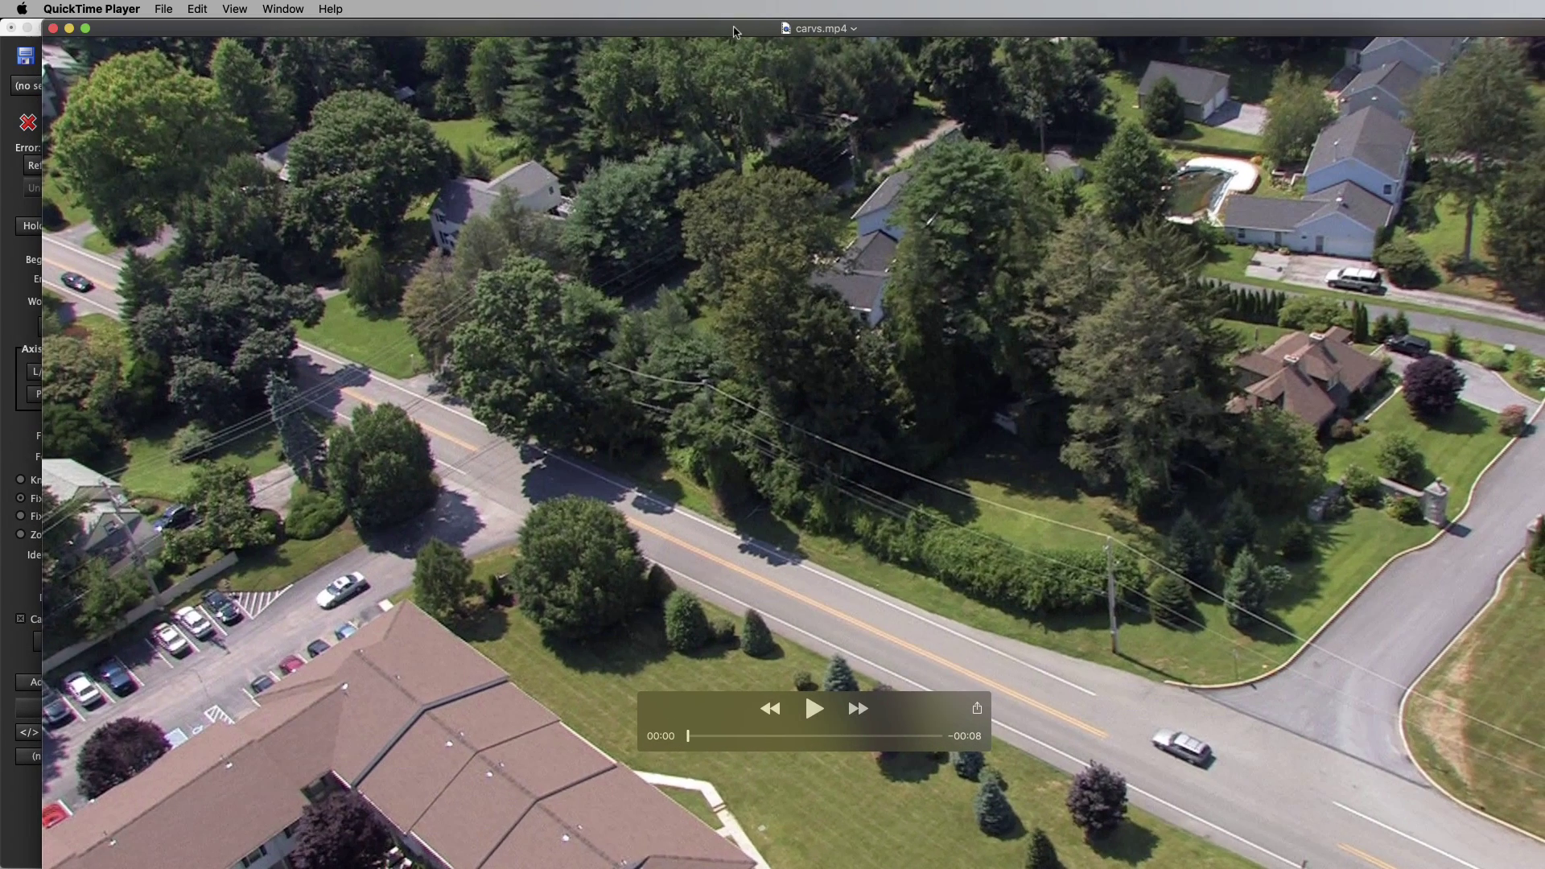
{"action": "mouse_move", "coordinate": [691, 735]}
{"action": "left_mouse_down"}
{"action": "mouse_move", "coordinate": [786, 745]}
{"action": "mouse_move", "coordinate": [720, 743]}
{"action": "left_mouse_up"}
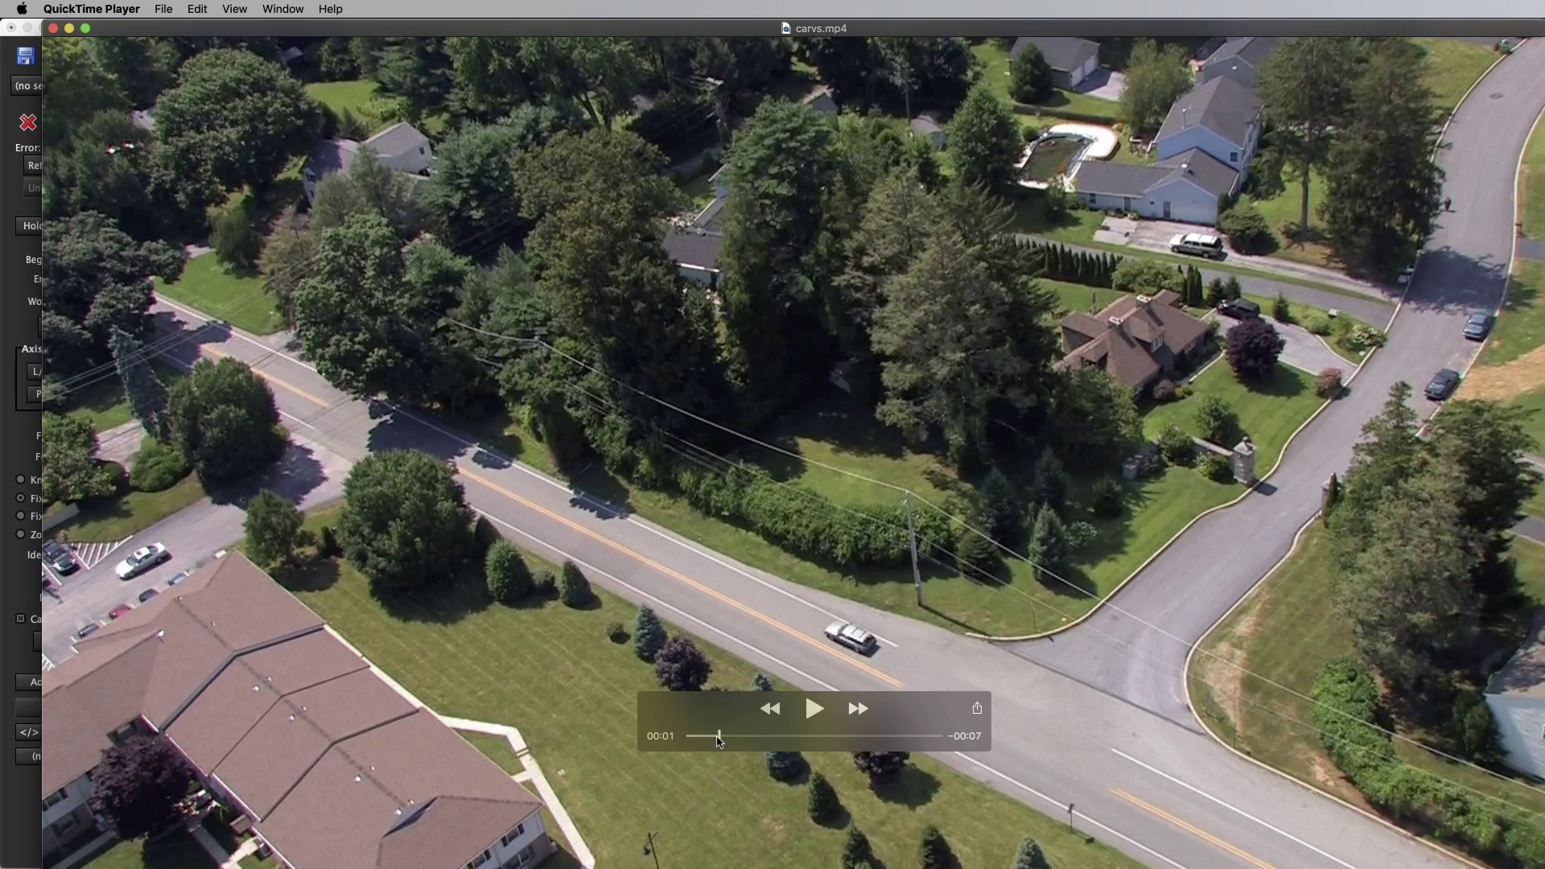
{"action": "left_click_drag", "start_coordinate": [720, 742], "coordinate": [893, 767]}
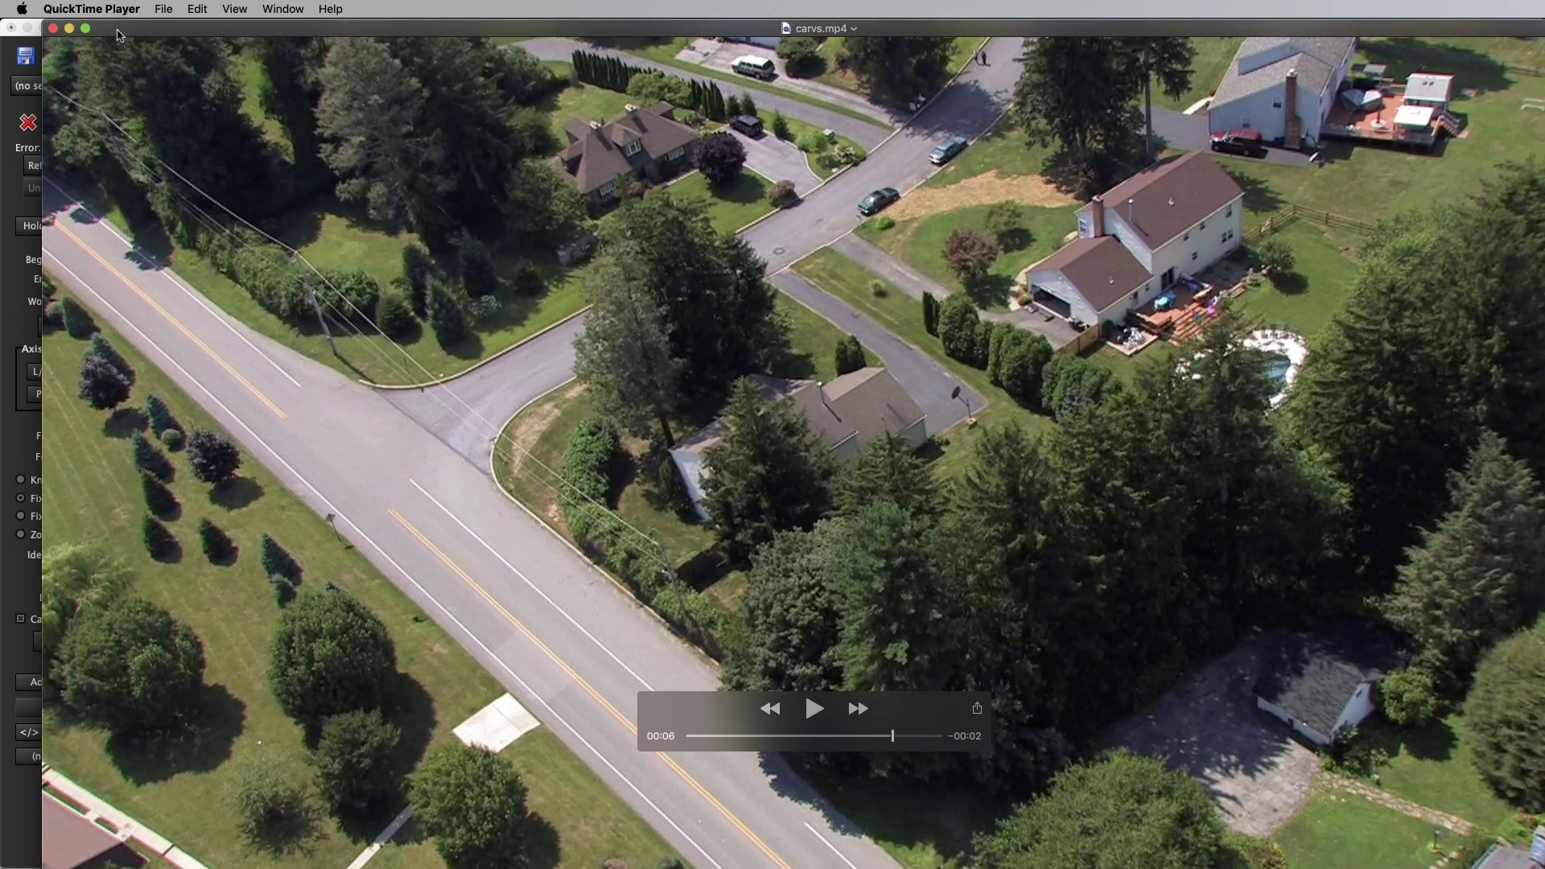
{"action": "left_click", "coordinate": [53, 29]}
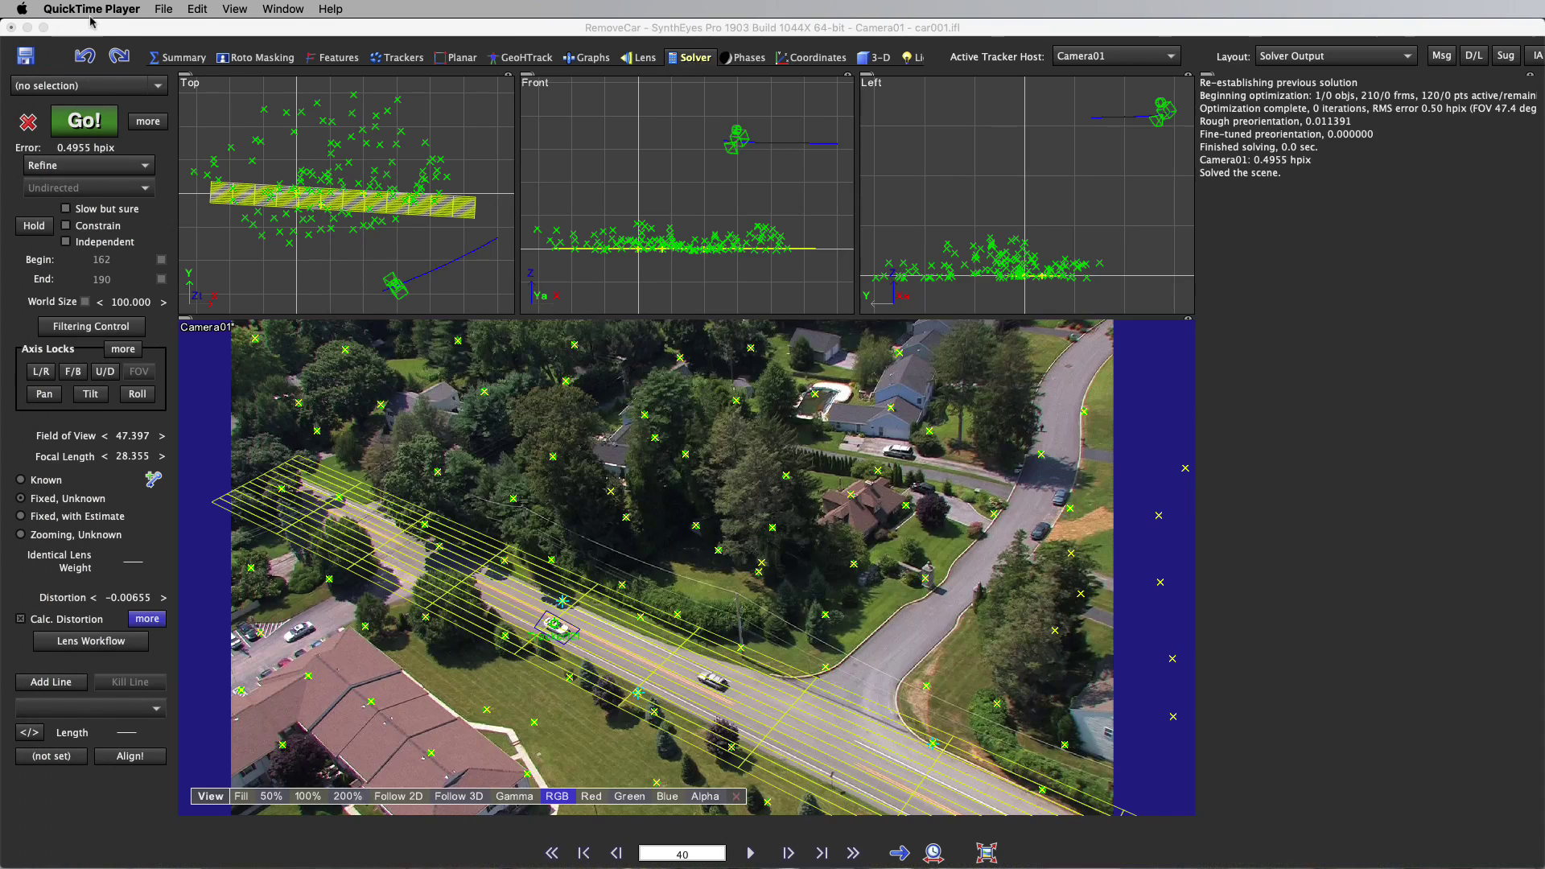
Reopen the ViewShift settings in SynthEyes, and set the edge antialiasing to Mid and the pull in to 3.
{"action": "left_click", "coordinate": [310, 26]}
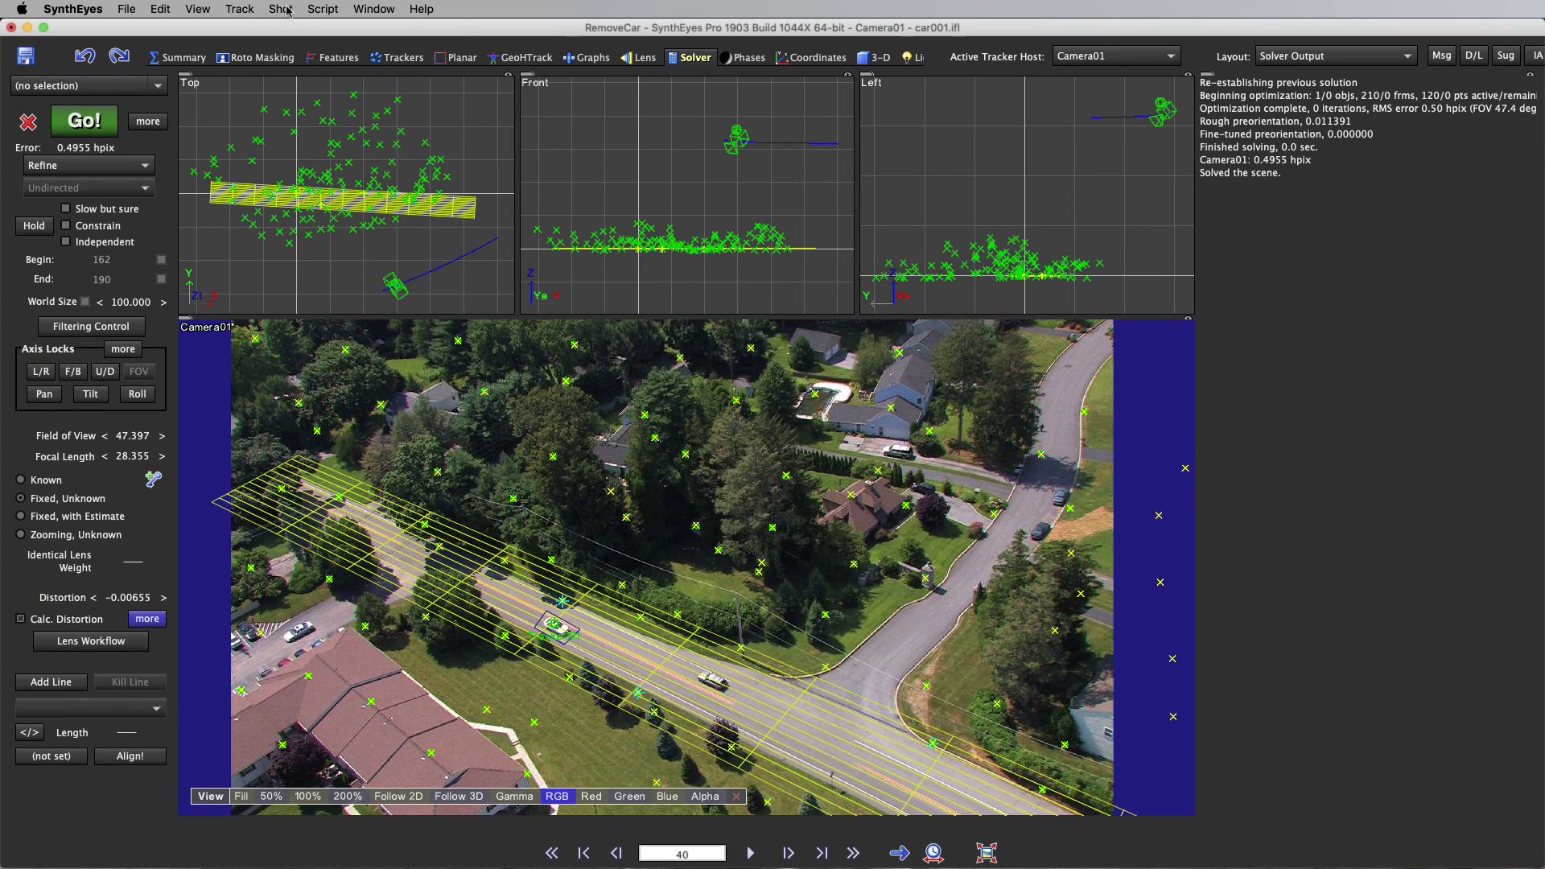
{"action": "left_click", "coordinate": [285, 10]}
{"action": "left_click", "coordinate": [304, 105]}
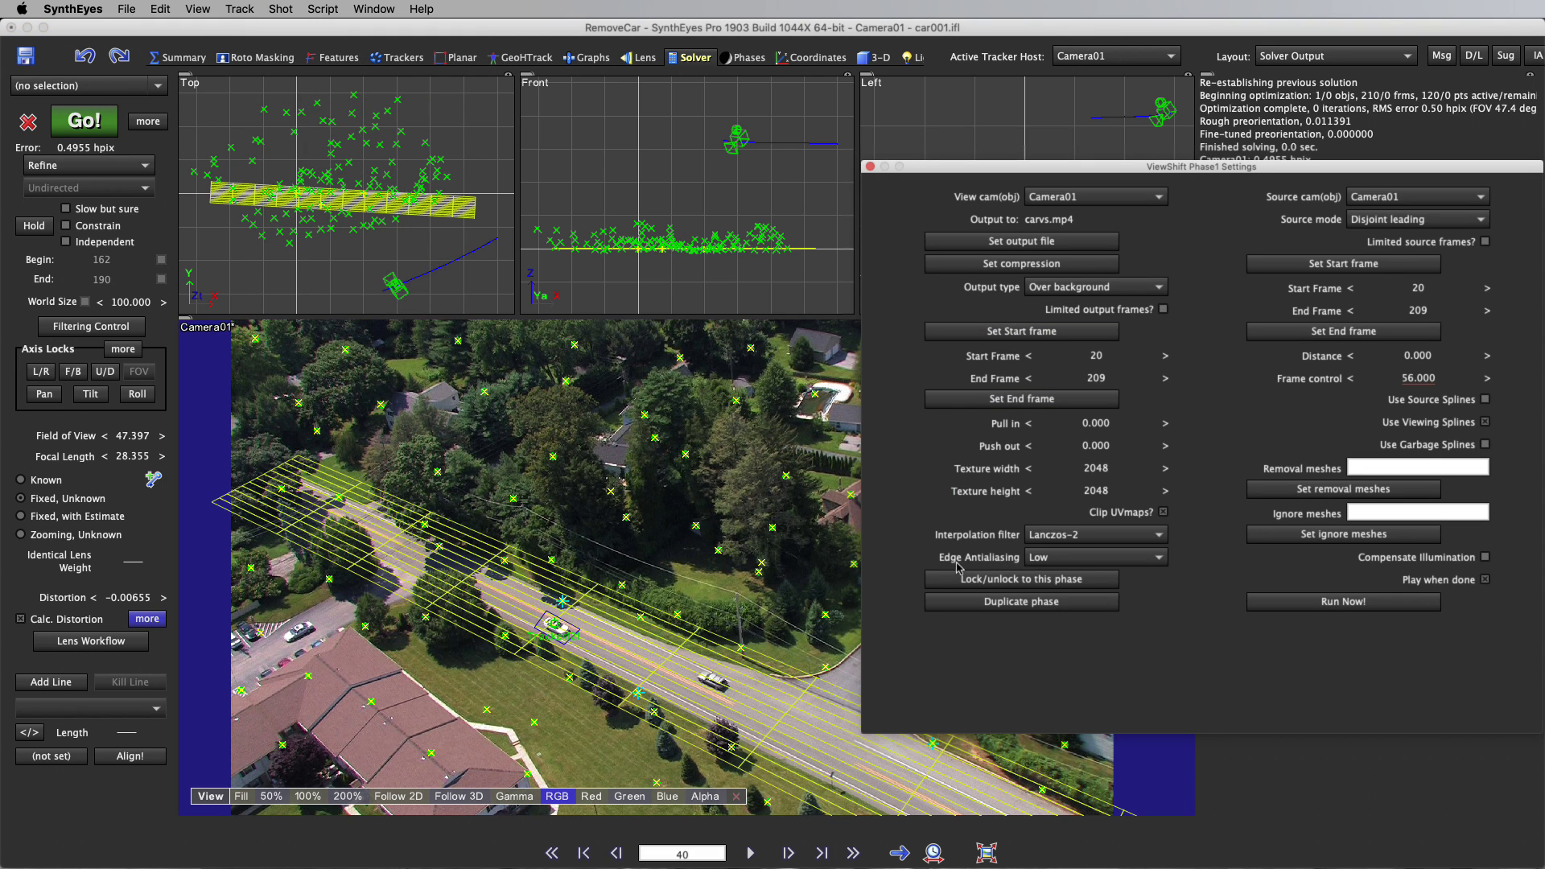
{"action": "left_click", "coordinate": [1064, 559]}
{"action": "left_click", "coordinate": [1073, 577]}
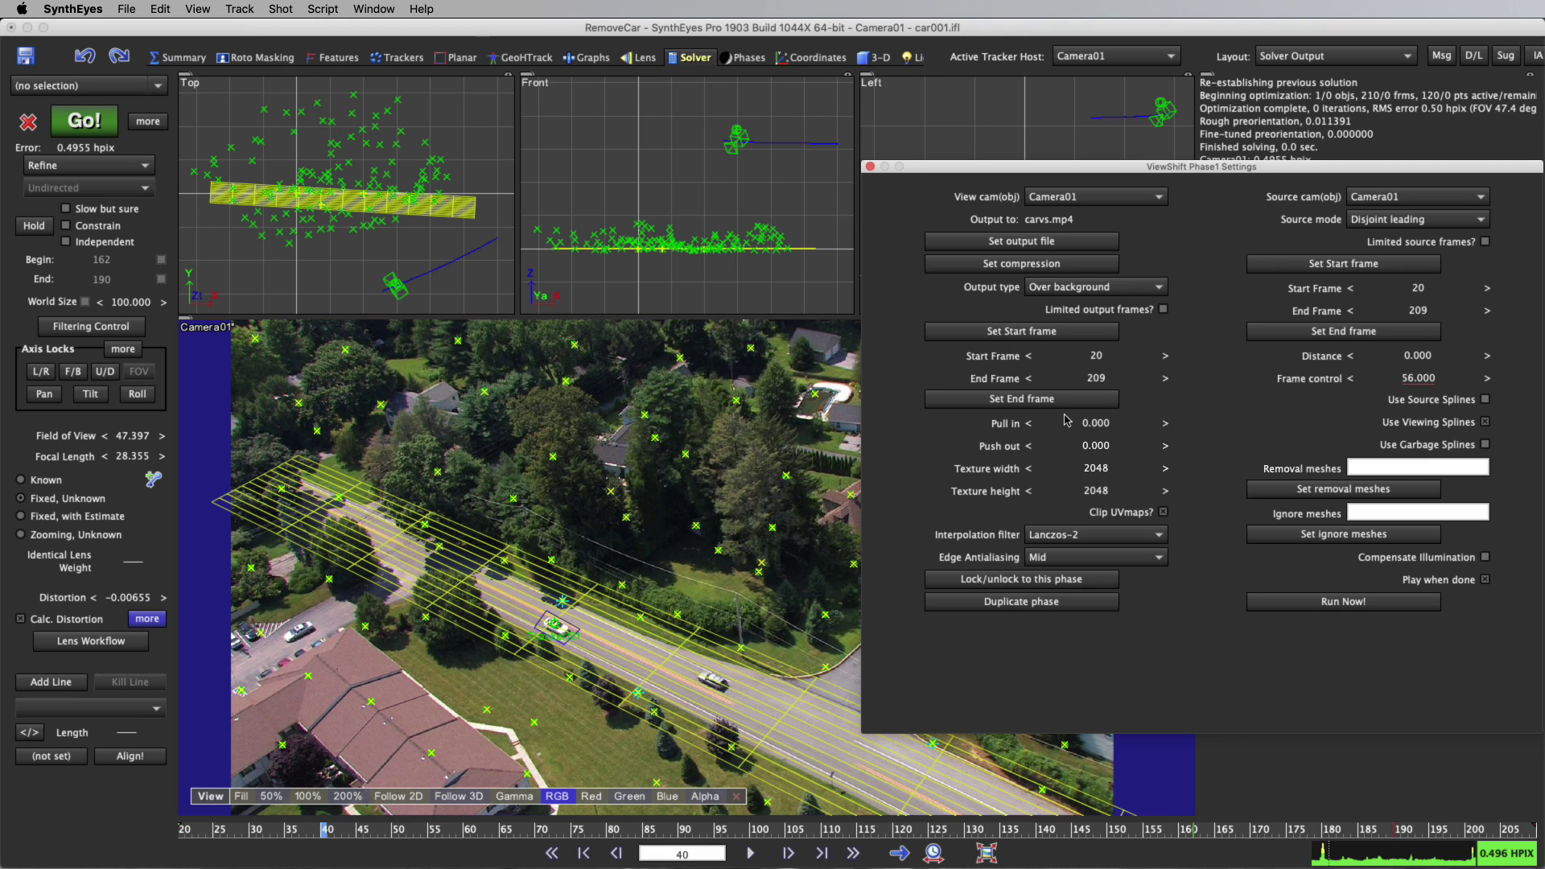
{"action": "left_click_drag", "start_coordinate": [1073, 422], "coordinate": [1143, 430]}
Run ViewShift with the new edge settings, scrub carvs.mp4 back and forth to check the road patch, and close it.
{"action": "left_click", "coordinate": [1328, 604]}
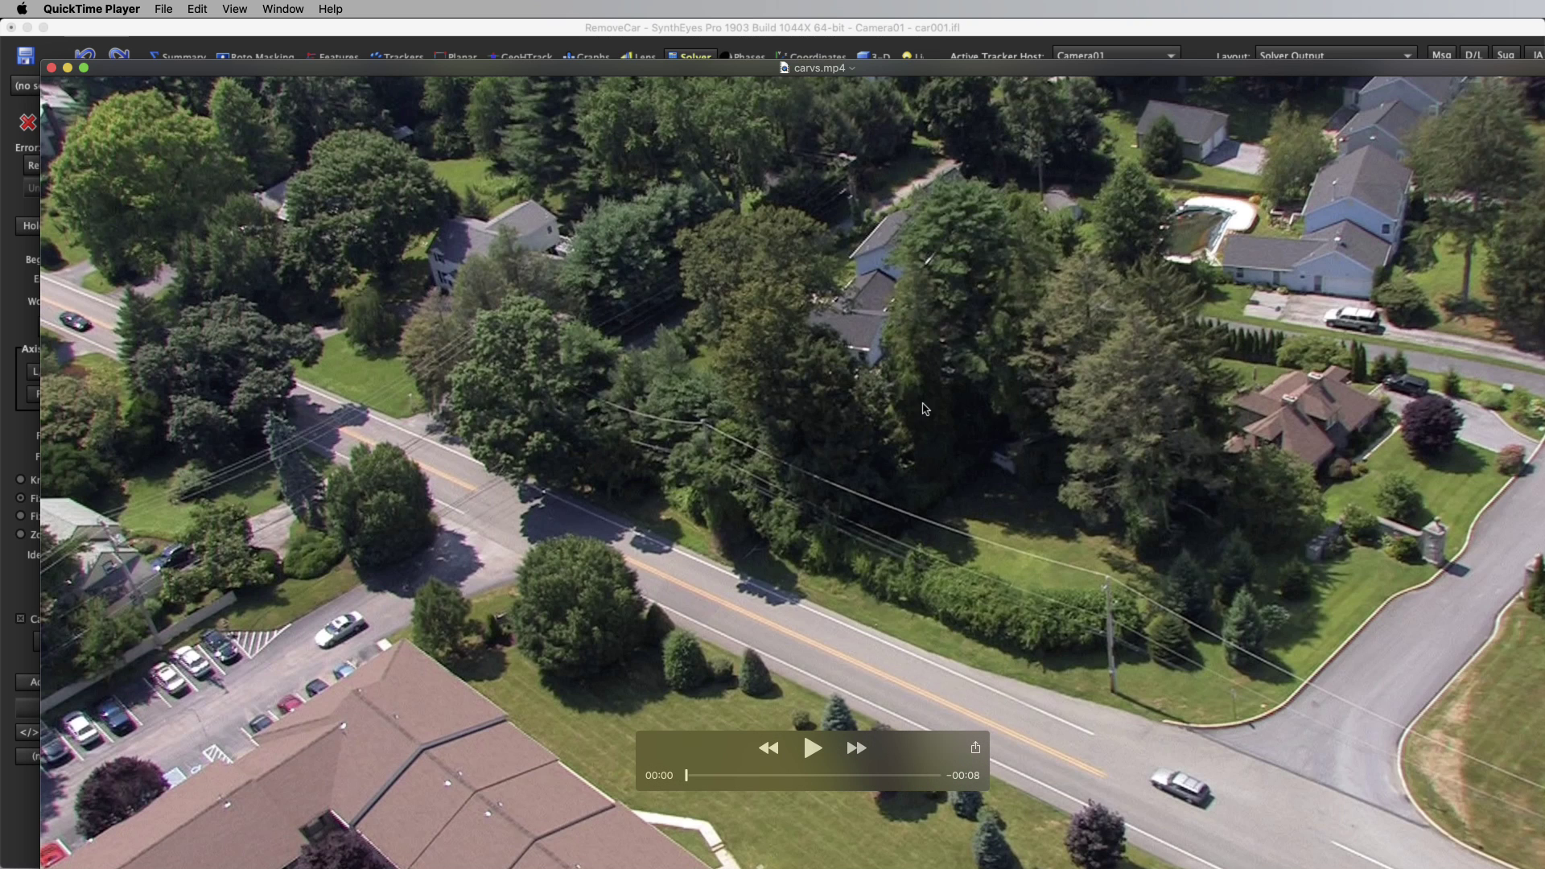
{"action": "left_click_drag", "start_coordinate": [1033, 74], "coordinate": [1019, 11]}
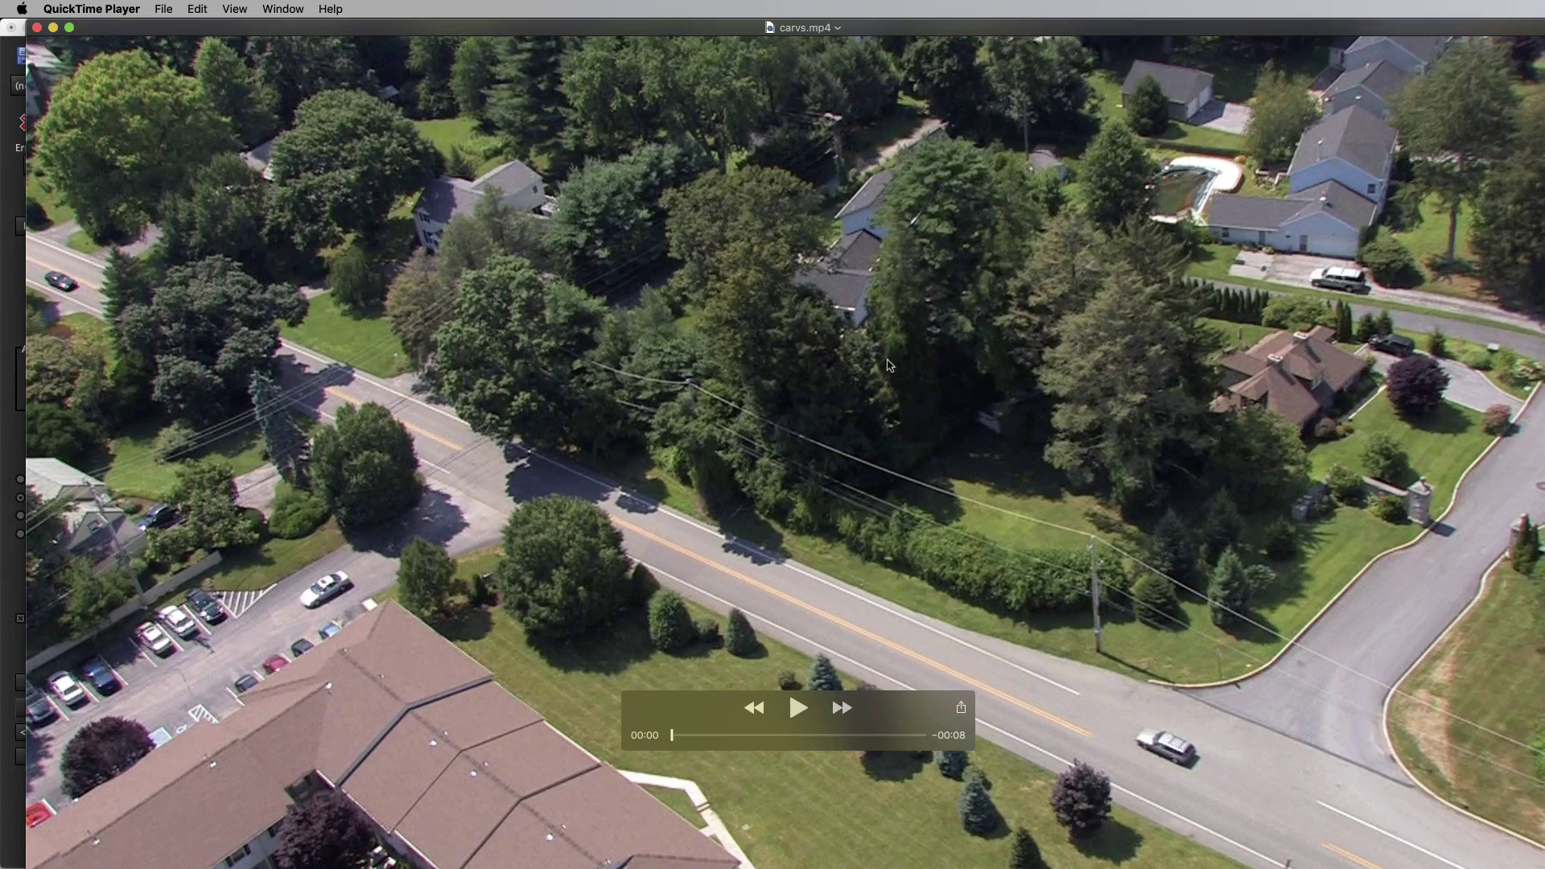
{"action": "left_click_drag", "start_coordinate": [708, 734], "coordinate": [847, 749]}
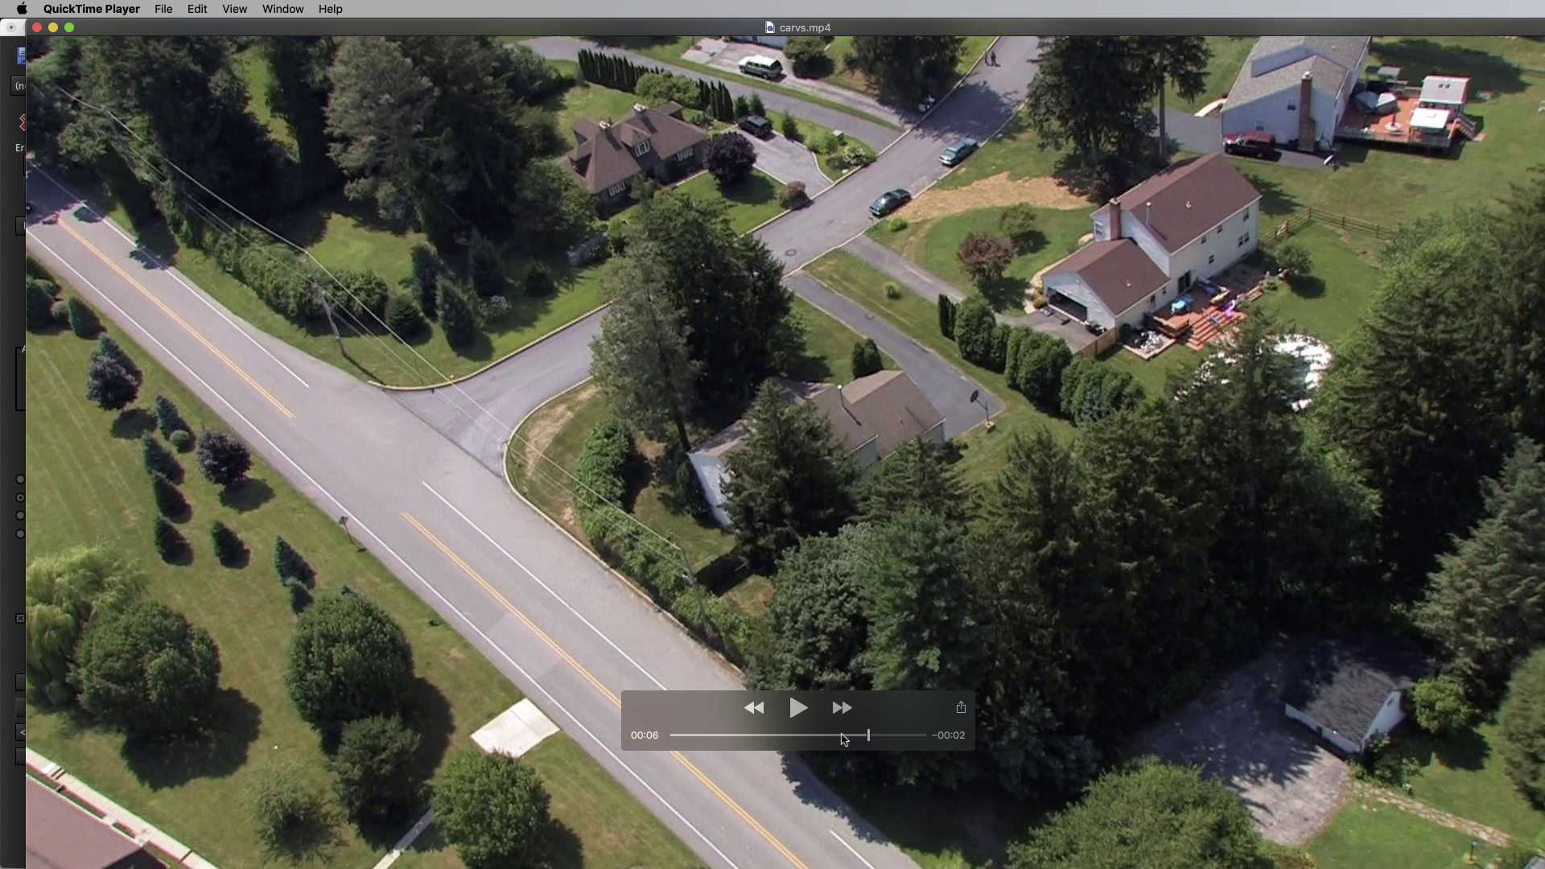
{"action": "mouse_move", "coordinate": [869, 737]}
{"action": "left_mouse_down"}
{"action": "mouse_move", "coordinate": [799, 734]}
{"action": "mouse_move", "coordinate": [894, 736]}
{"action": "mouse_move", "coordinate": [873, 737]}
{"action": "mouse_move", "coordinate": [875, 753]}
{"action": "left_mouse_up"}
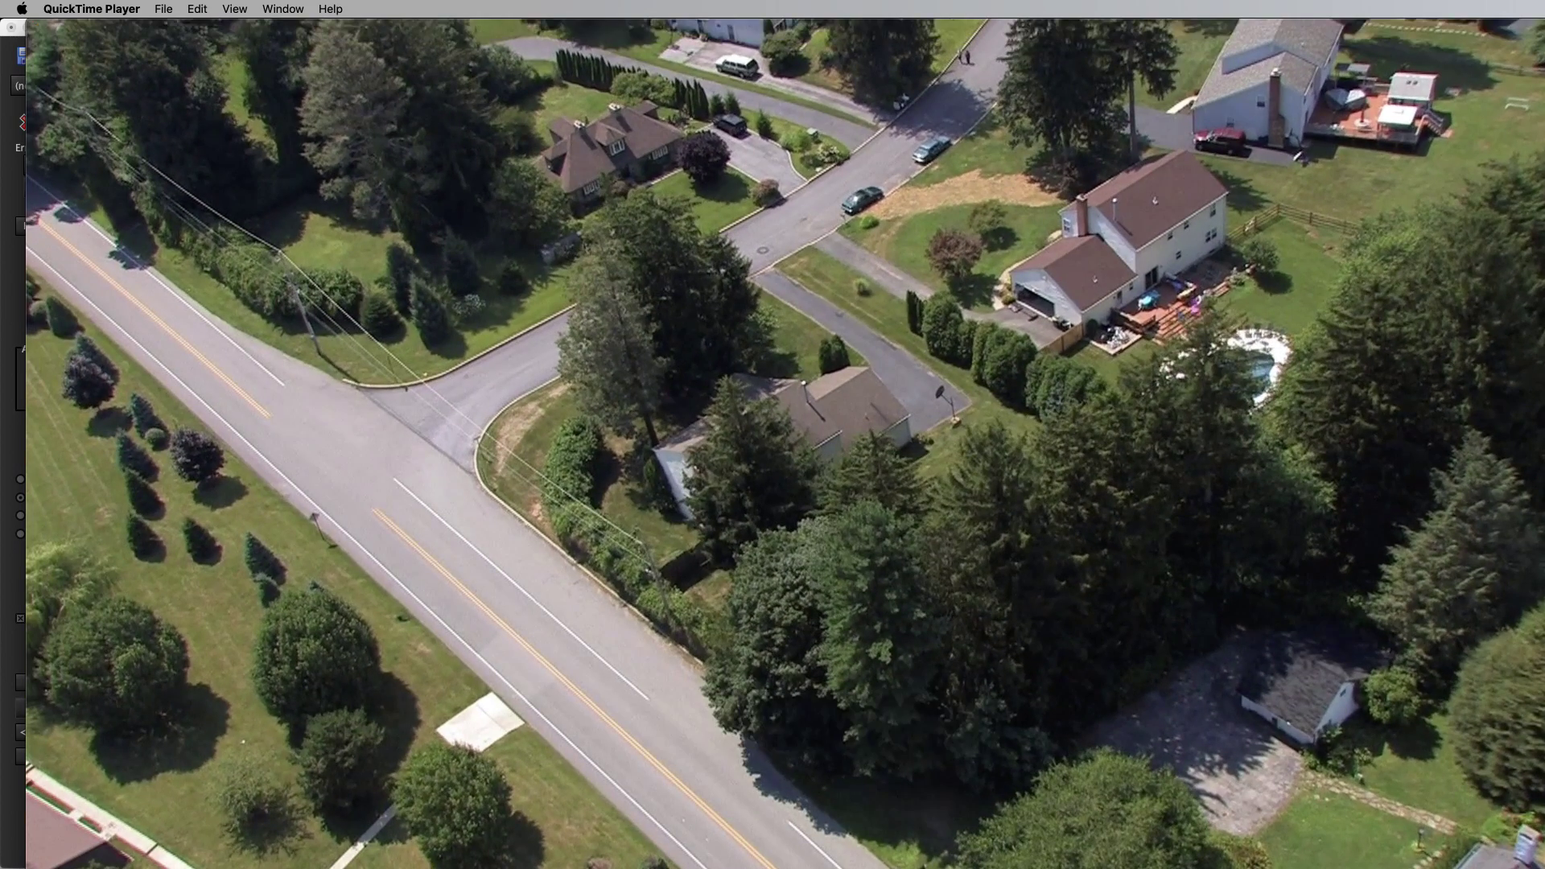
{"action": "mouse_move", "coordinate": [724, 805]}
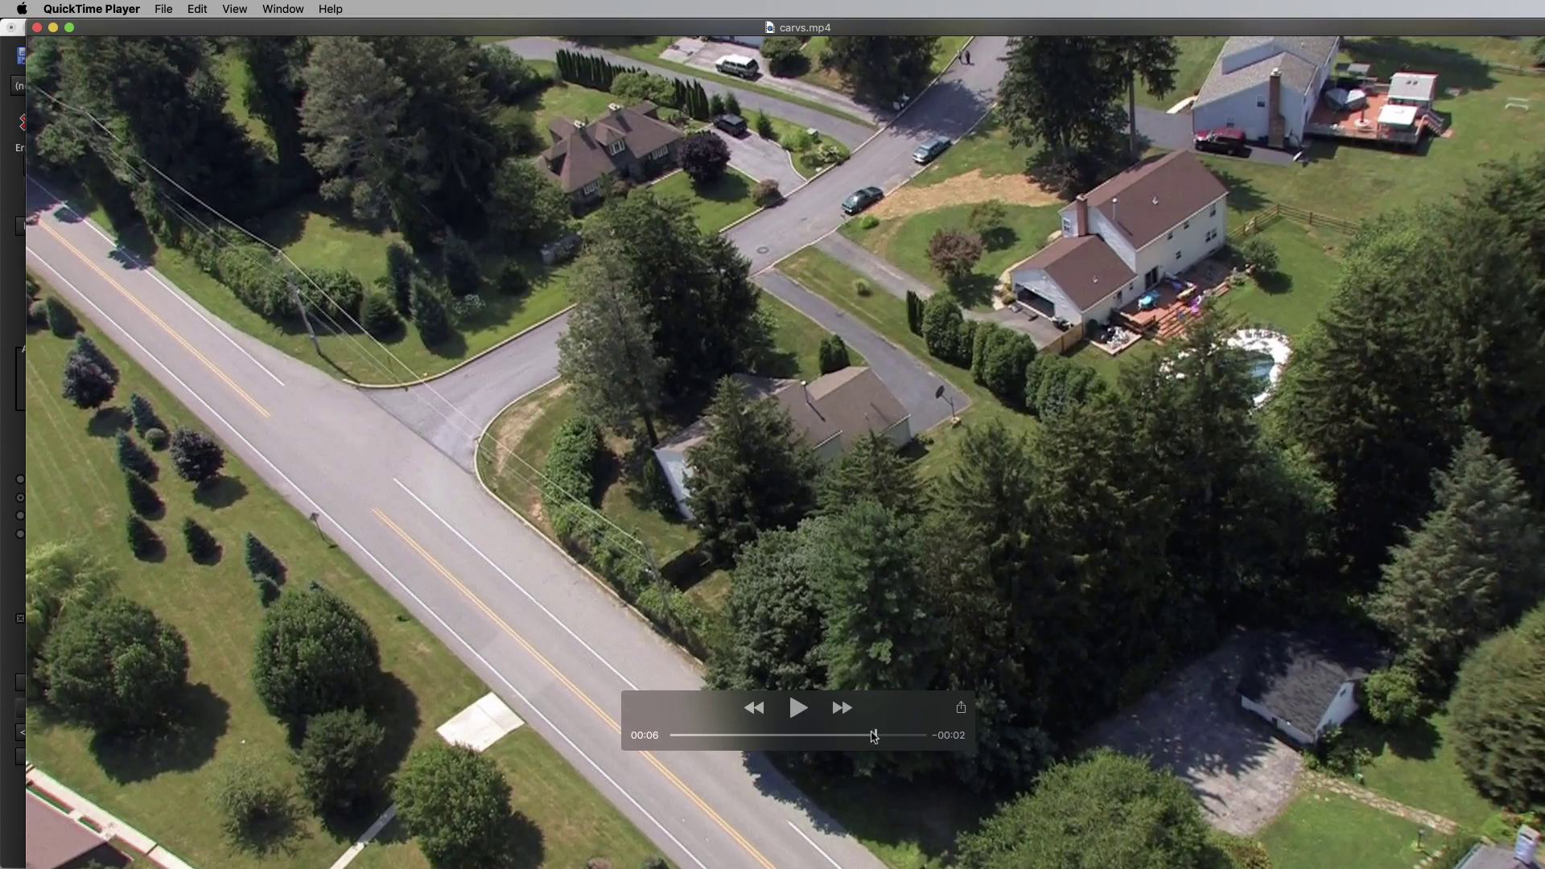
{"action": "left_click_drag", "start_coordinate": [876, 739], "coordinate": [805, 757]}
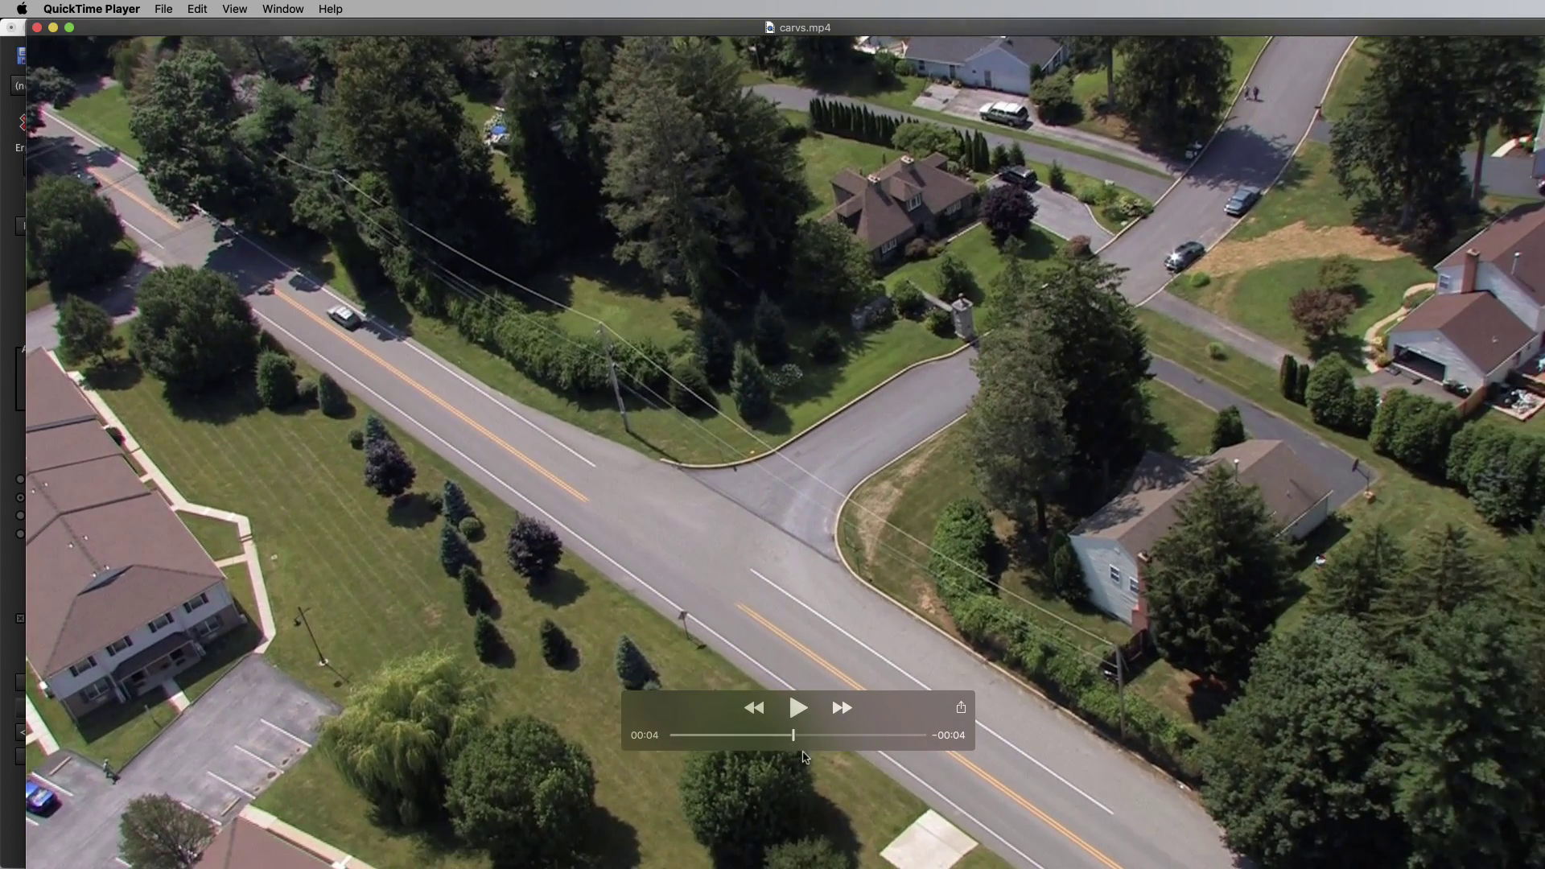
{"action": "left_click", "coordinate": [37, 28]}
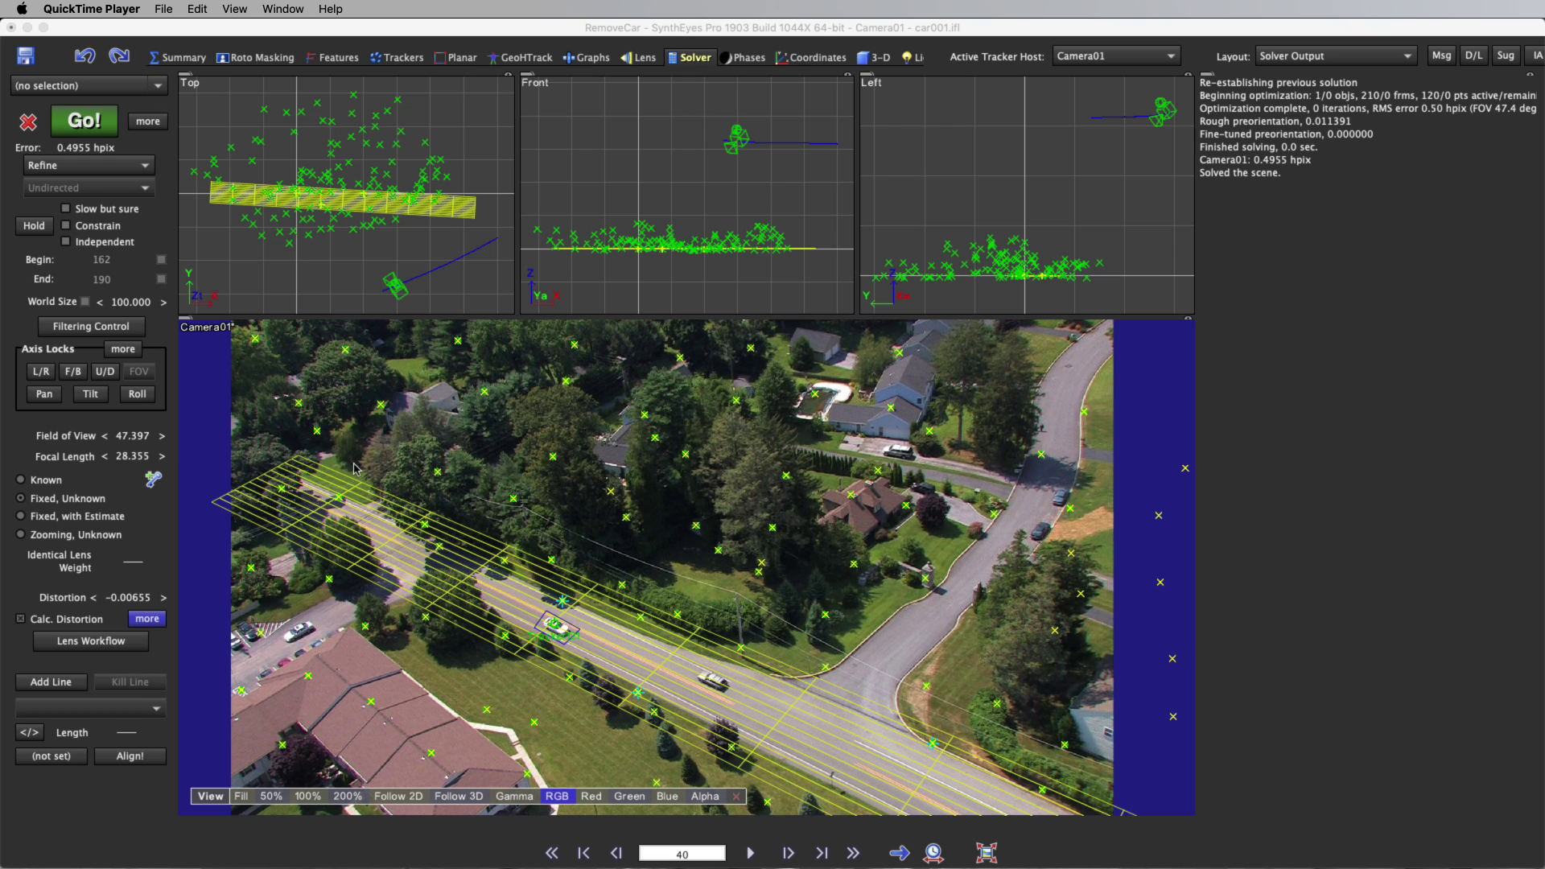
Return to SynthEyes, close the ViewShift settings, and scrub the shot to frame 103 in the Trackers room.
{"action": "left_click", "coordinate": [320, 37]}
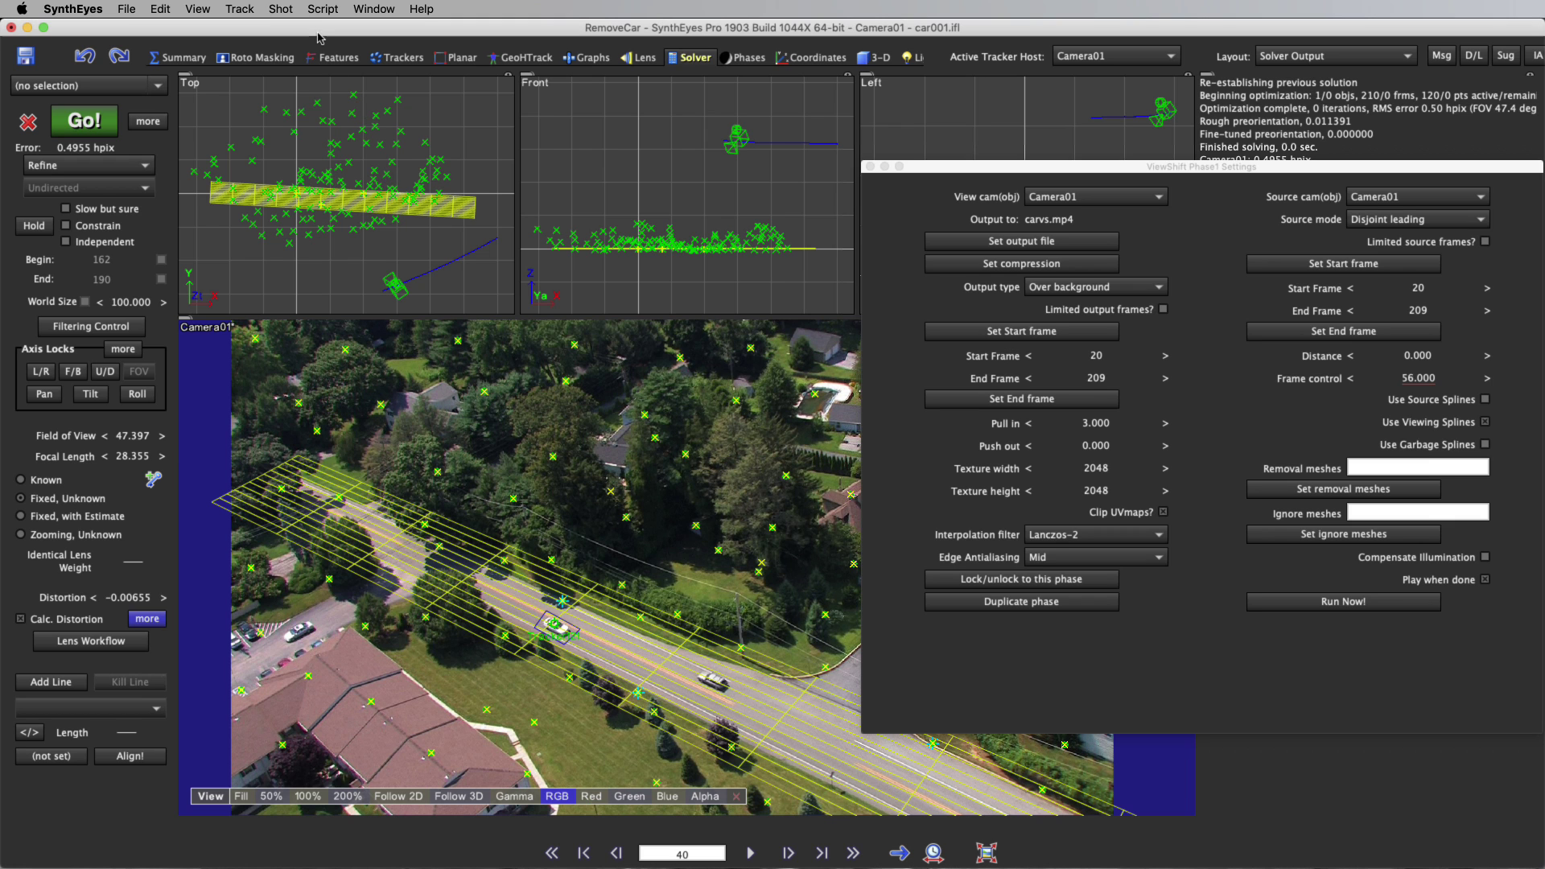
{"action": "left_click", "coordinate": [869, 168]}
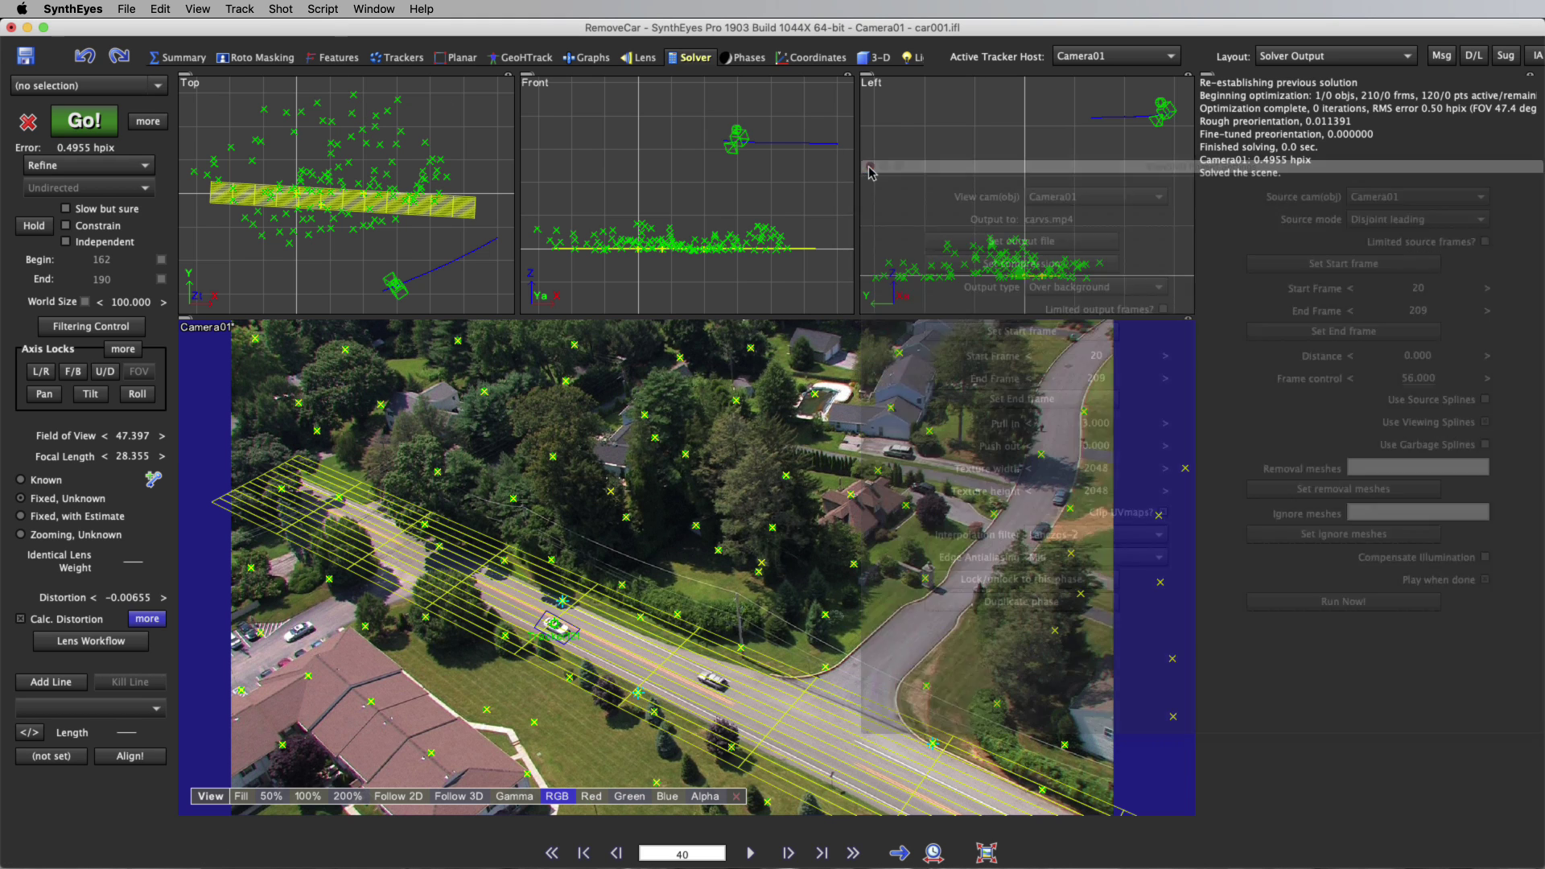
{"action": "left_click", "coordinate": [399, 58]}
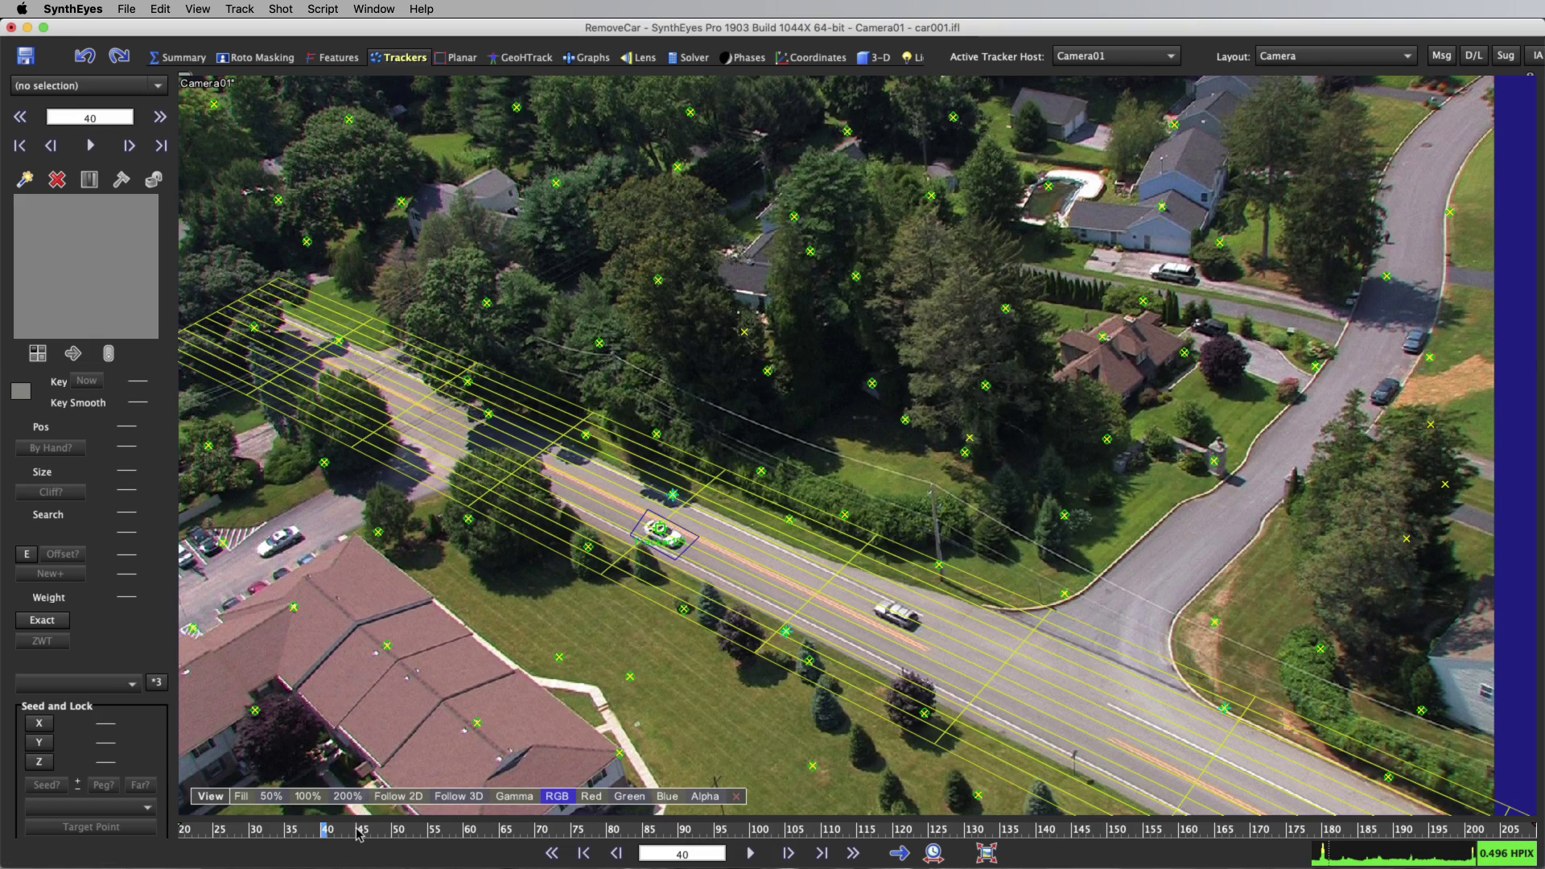
{"action": "left_click_drag", "start_coordinate": [359, 835], "coordinate": [777, 793]}
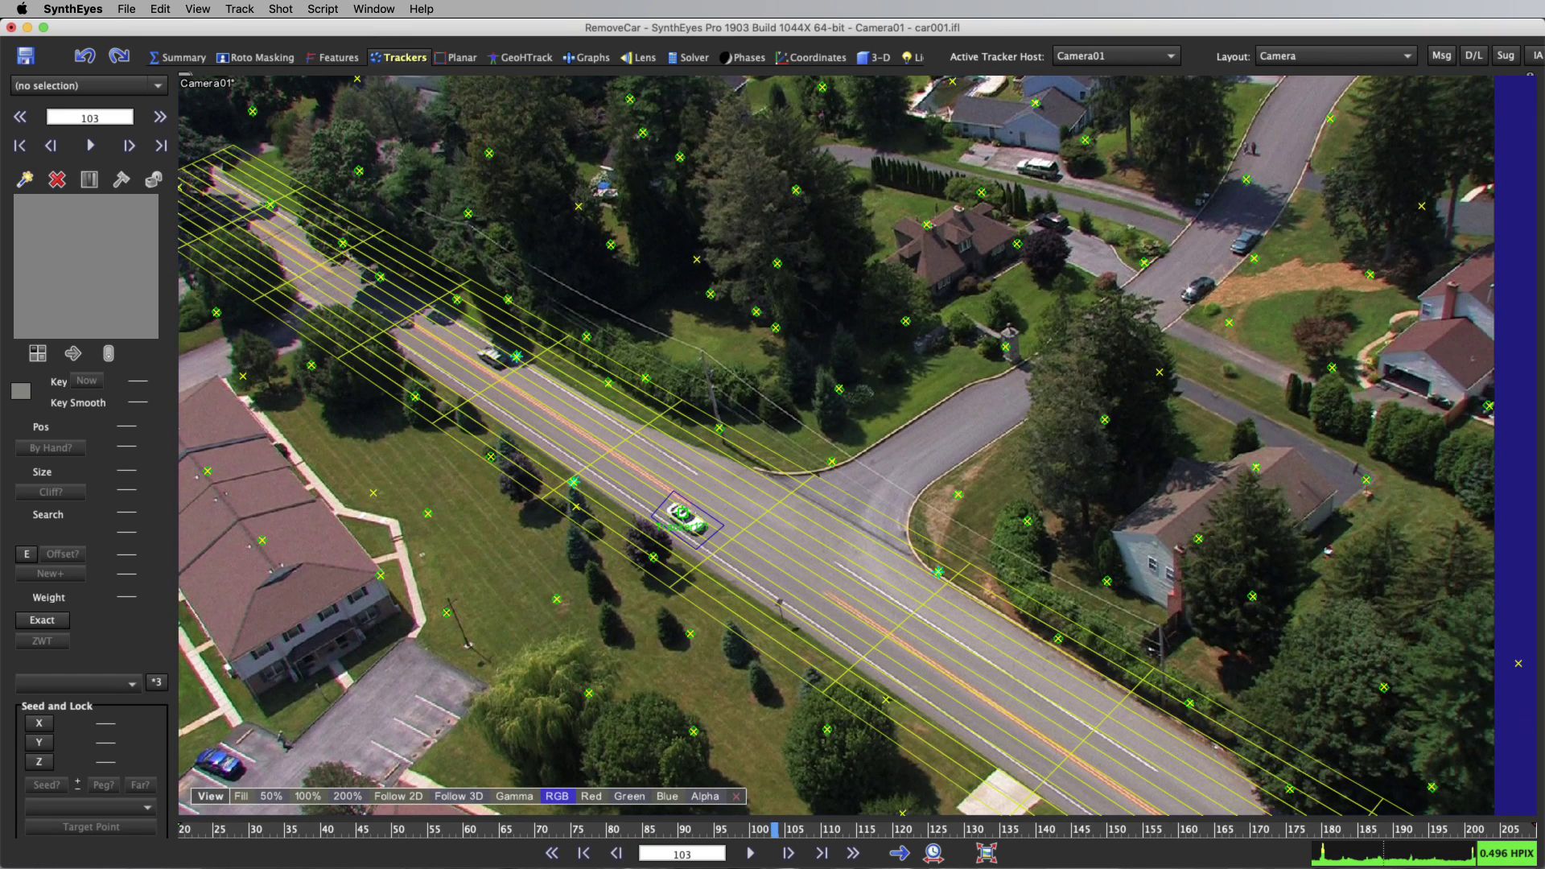
Go to frame 20 and add a tracker at the near tip of the white lane stripe on the road.
{"action": "left_click_drag", "start_coordinate": [548, 829], "coordinate": [418, 825]}
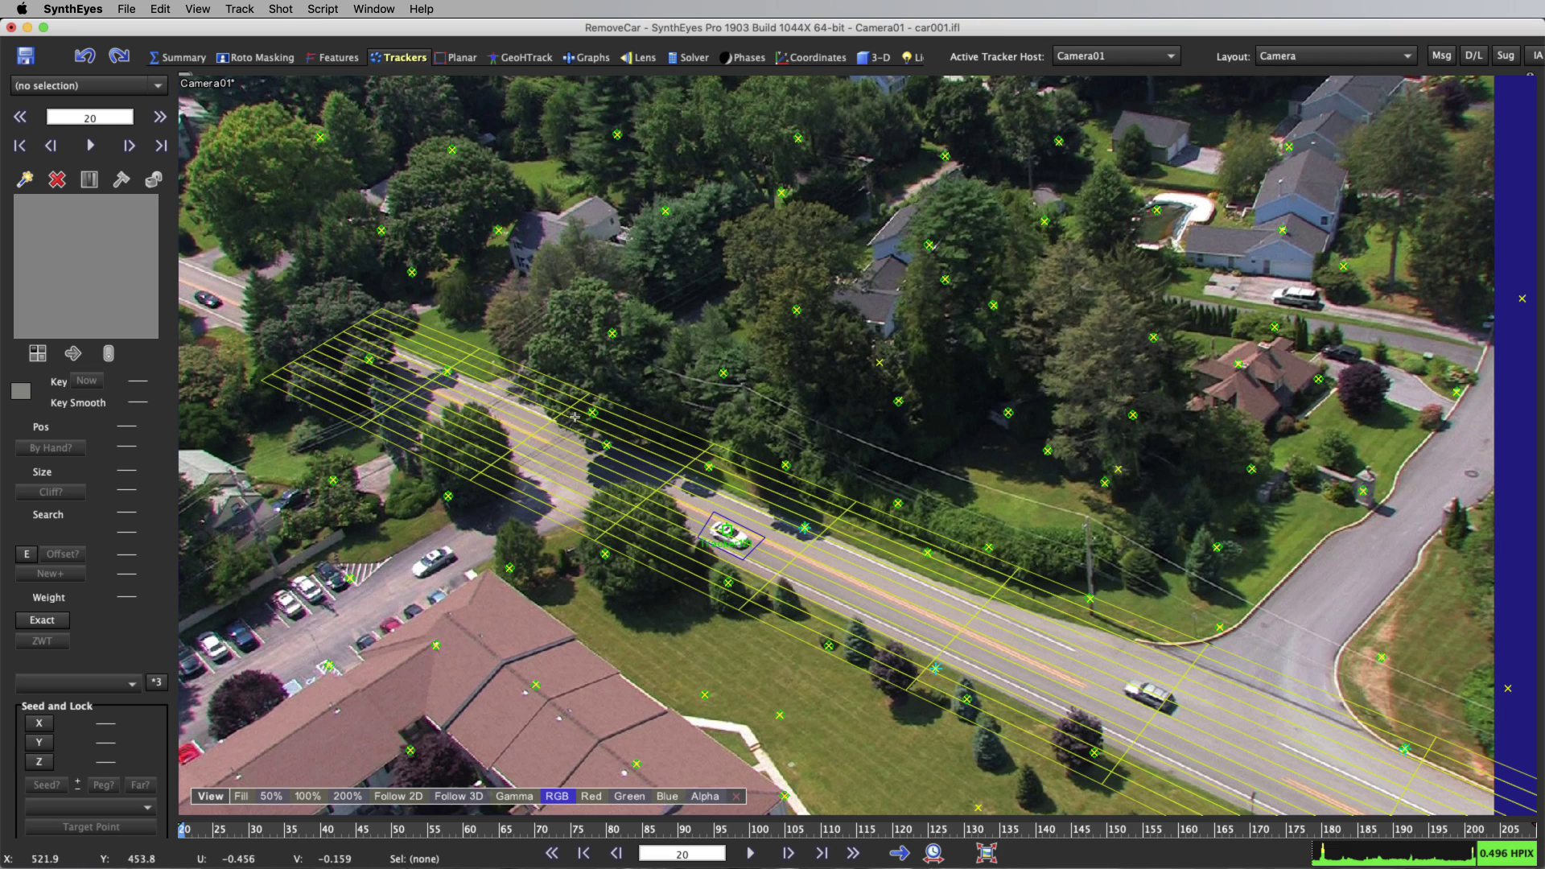
{"action": "scroll", "coordinate": [1274, 758], "scroll_direction": "down", "scroll_amount": 2}
{"action": "scroll", "coordinate": [1291, 767], "scroll_direction": "up", "scroll_amount": 2}
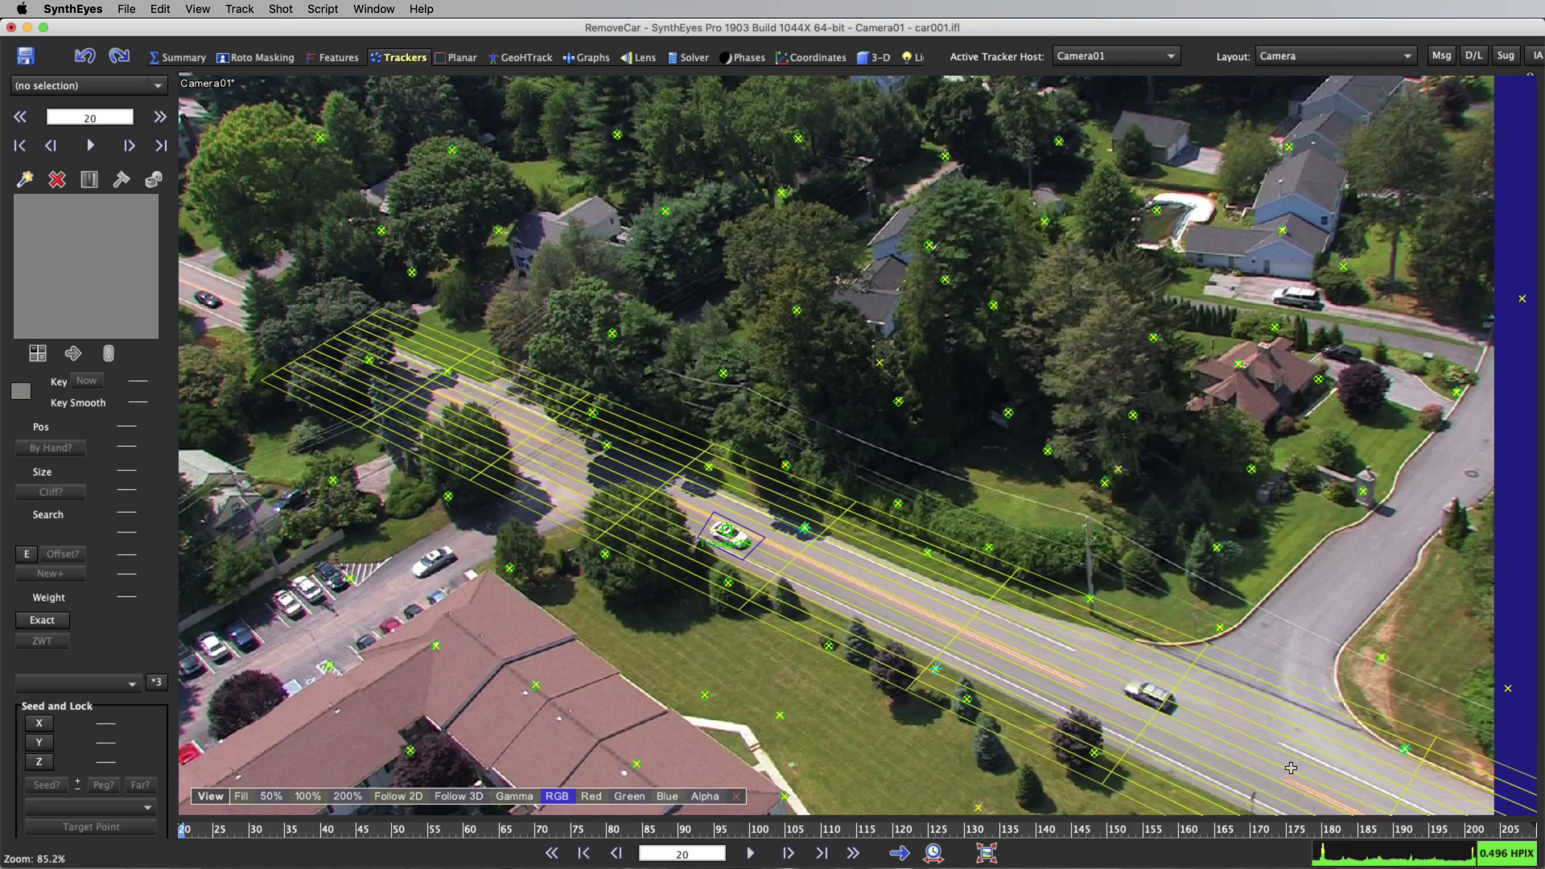
{"action": "scroll", "coordinate": [1291, 768], "scroll_direction": "up", "scroll_amount": 5}
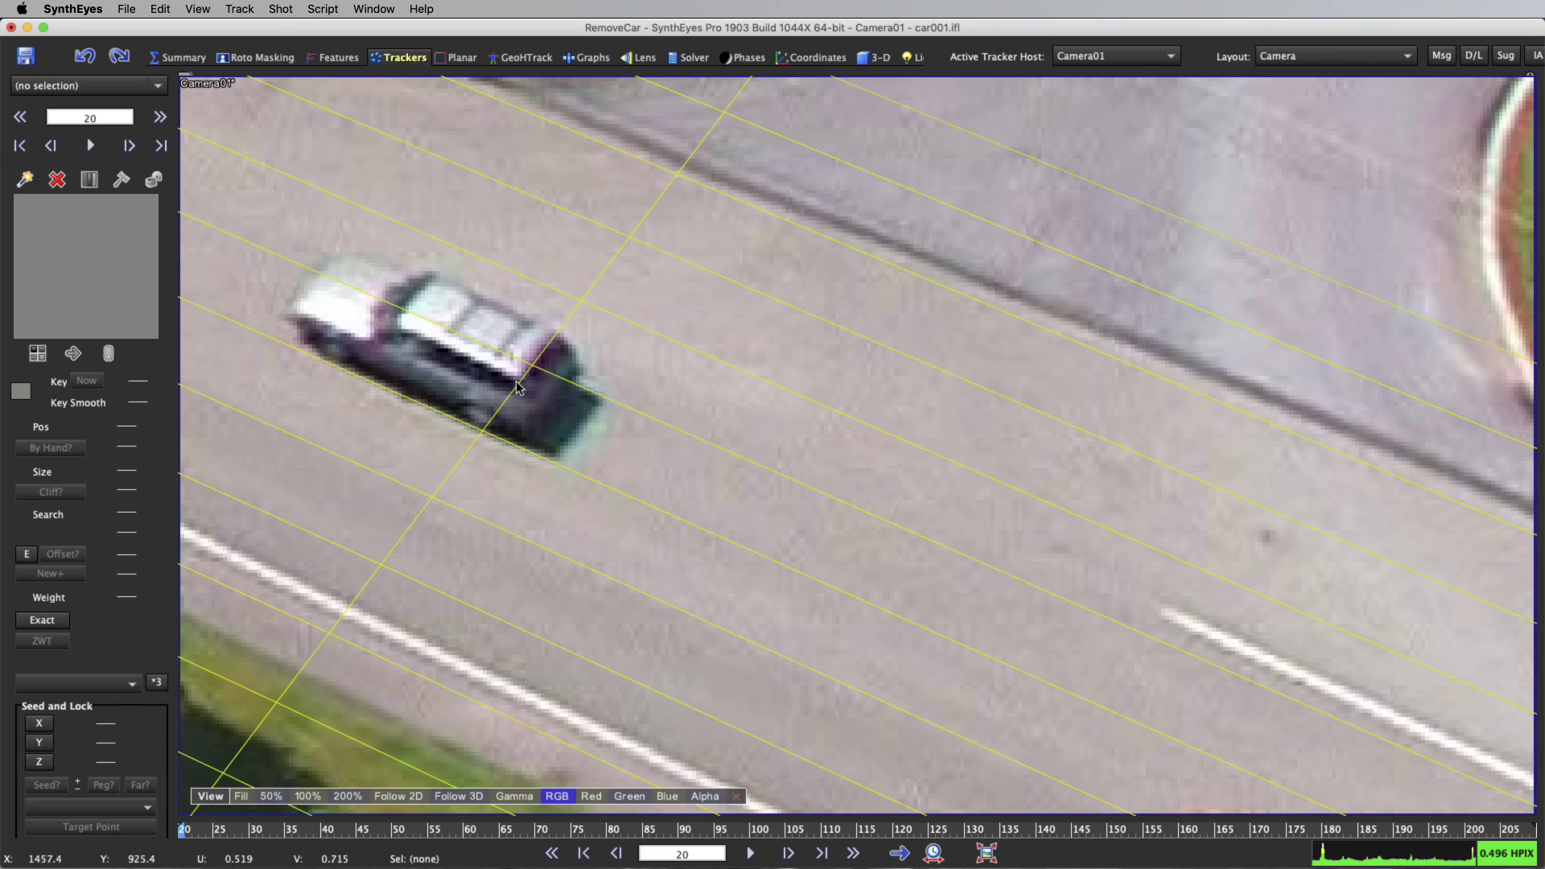
{"action": "left_click", "coordinate": [26, 177]}
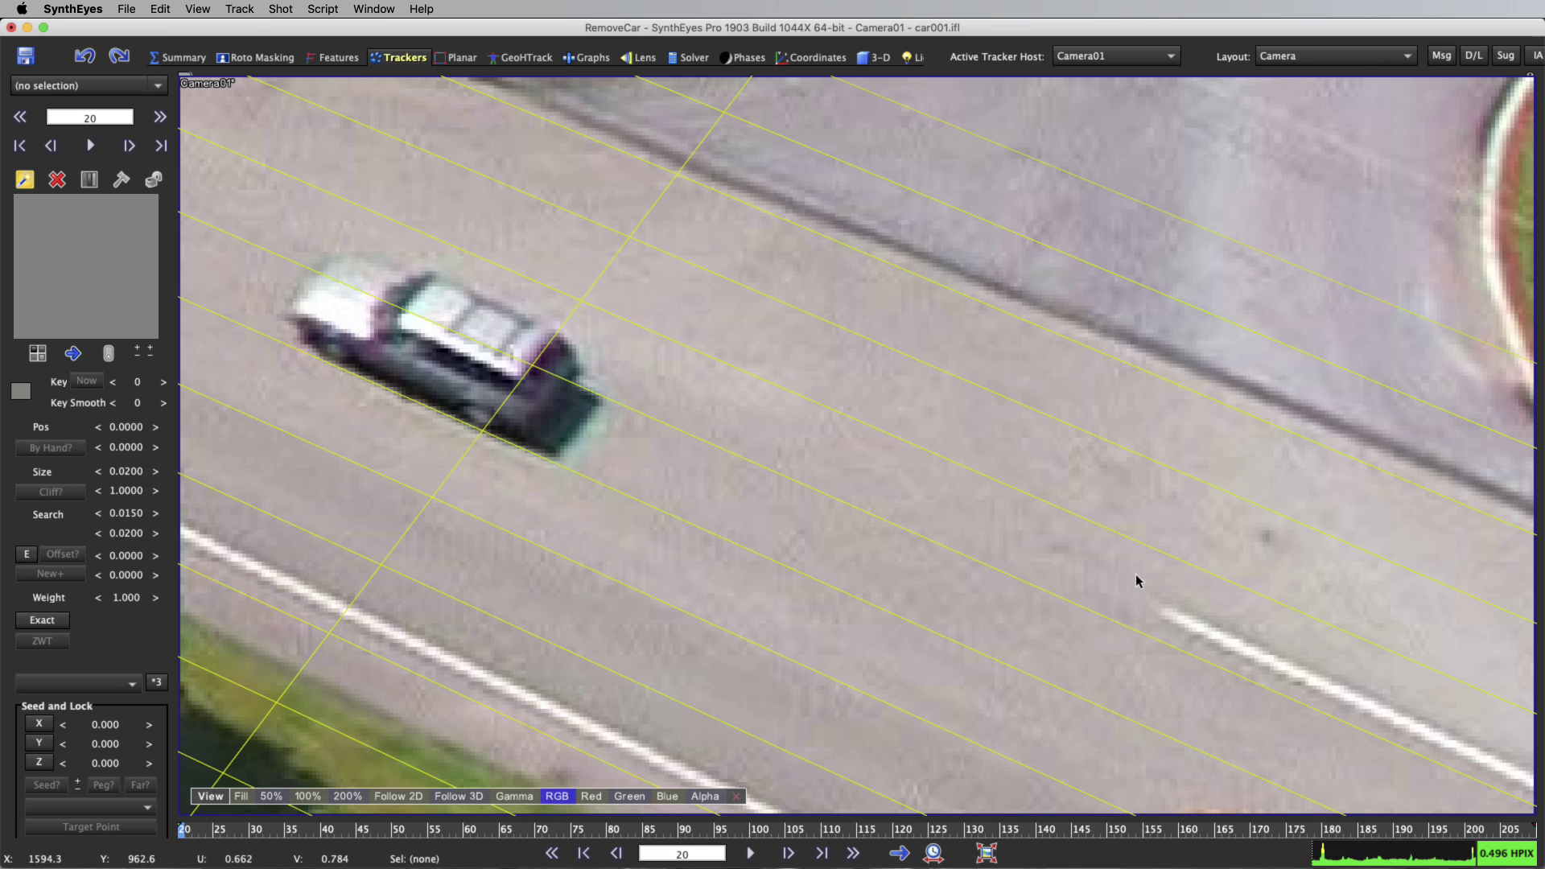
{"action": "left_click_drag", "start_coordinate": [1147, 587], "coordinate": [1165, 613]}
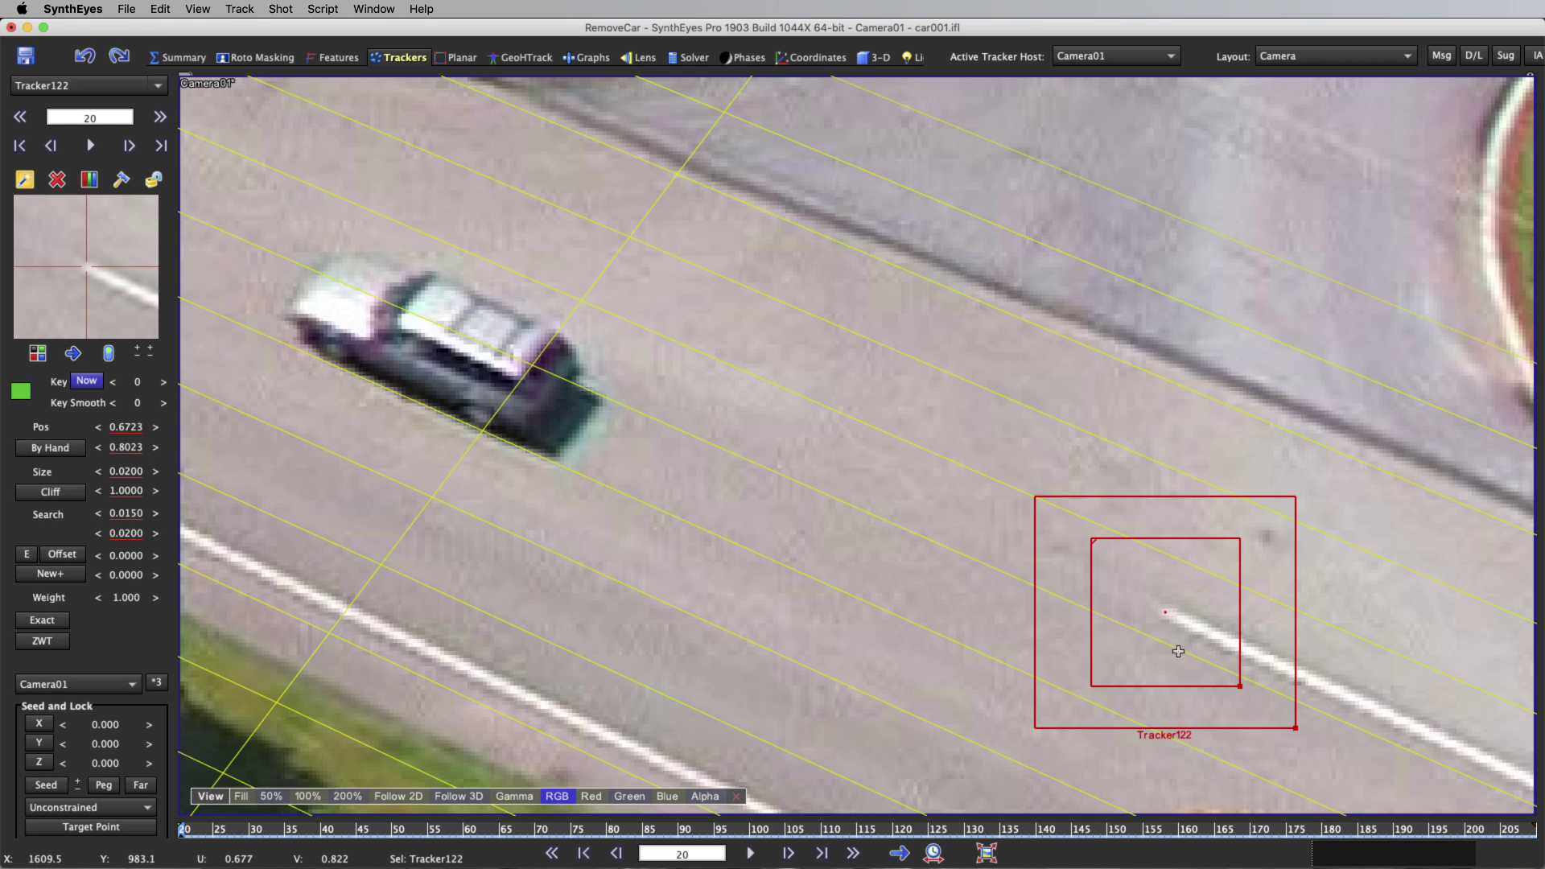
Set the new tracker's size to 0.0060 and key interval to 12, follow it in 2D, and track it through frame 209.
{"action": "left_click_drag", "start_coordinate": [126, 472], "coordinate": [126, 528]}
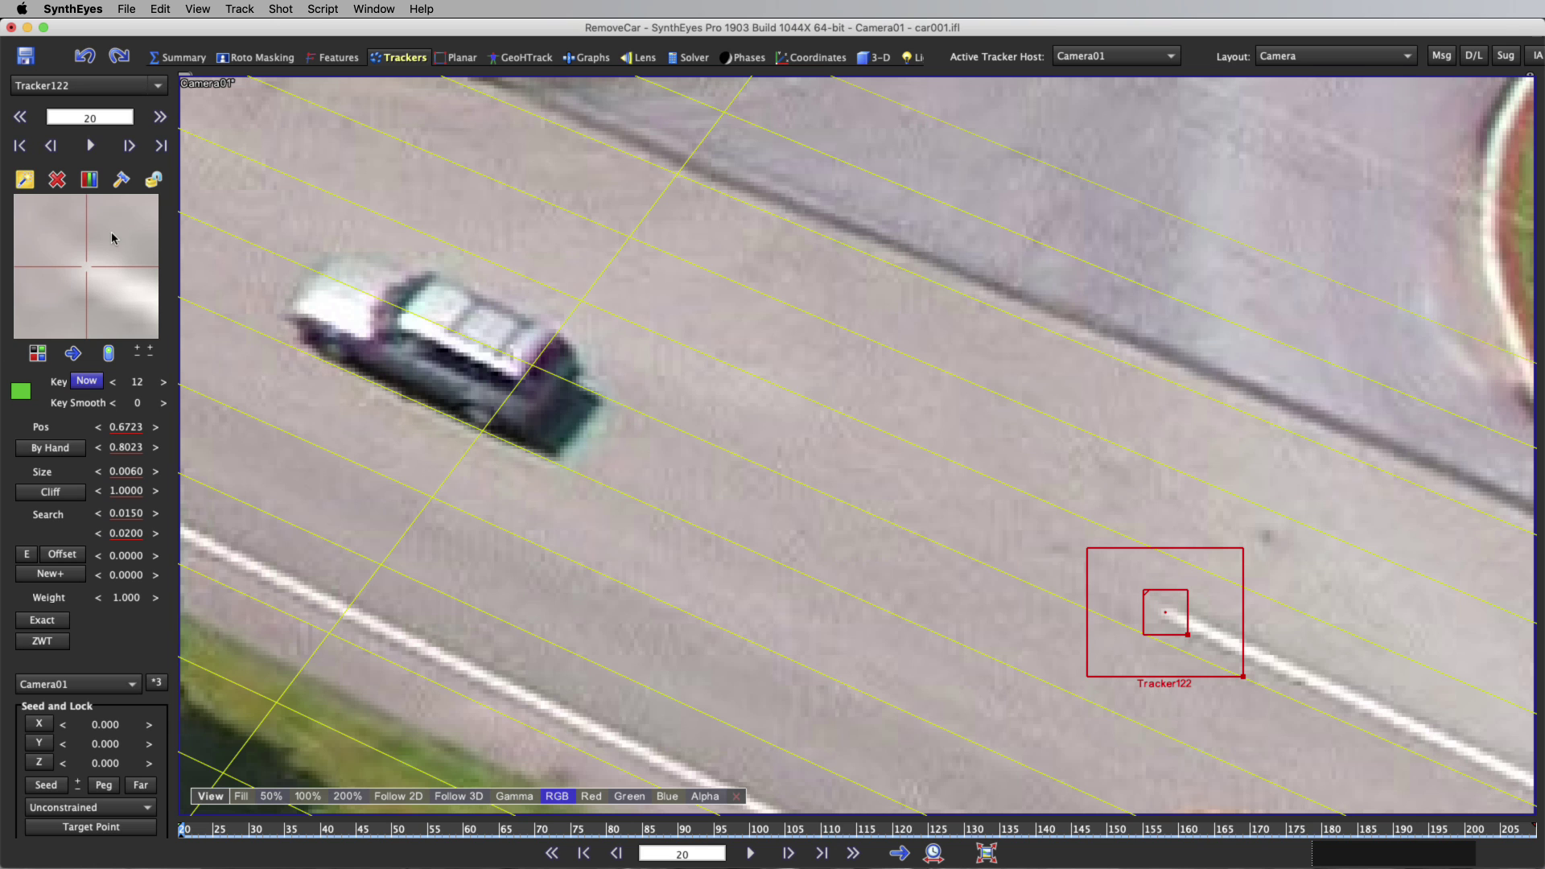
{"action": "key", "text": "5"}
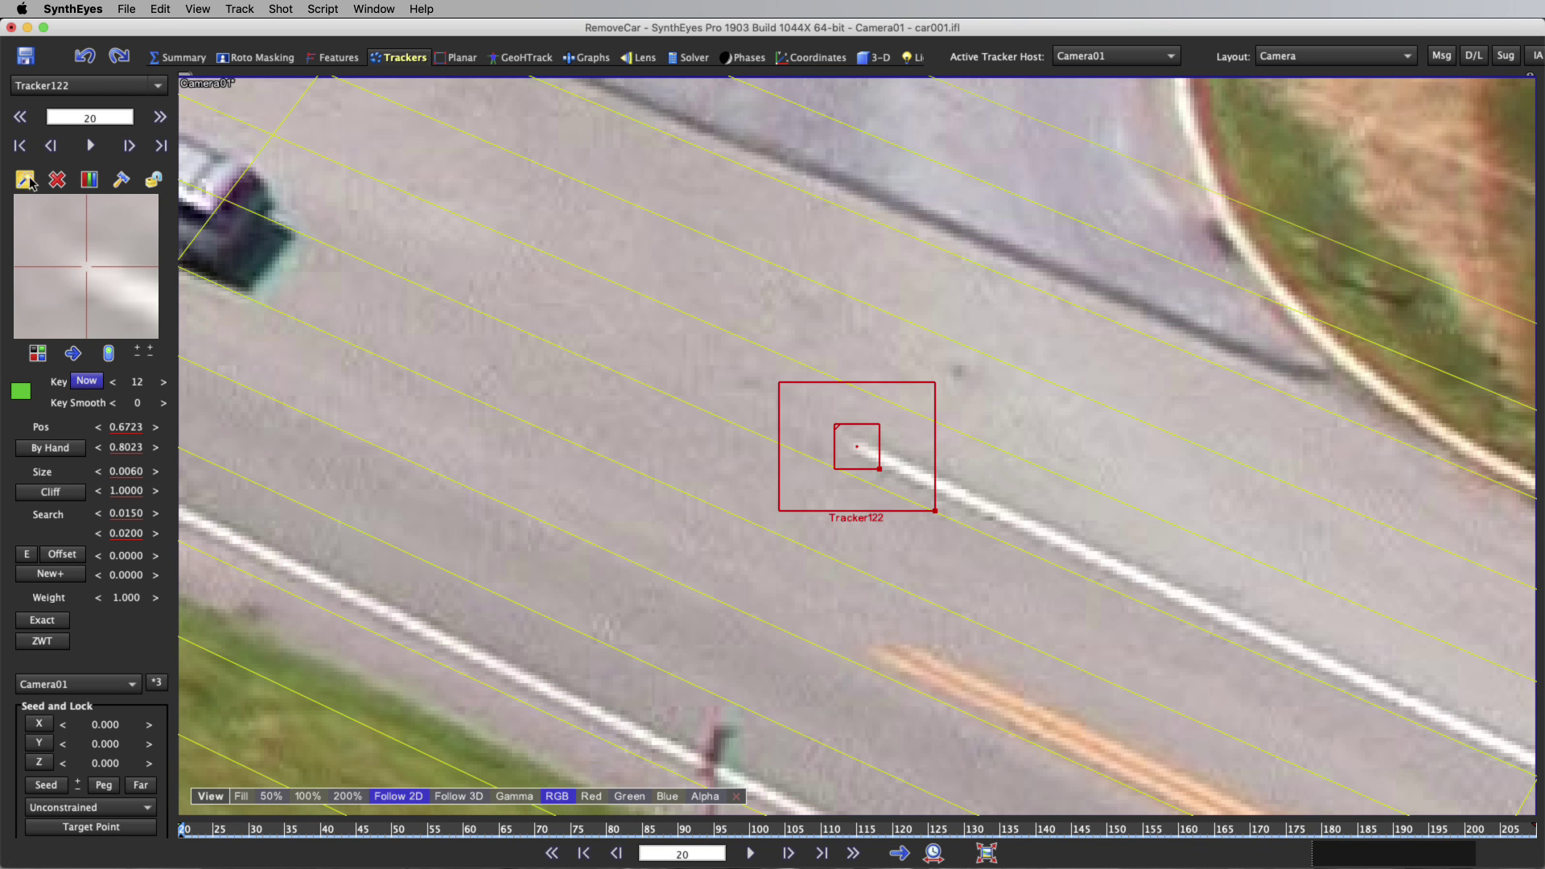
{"action": "left_click", "coordinate": [91, 145]}
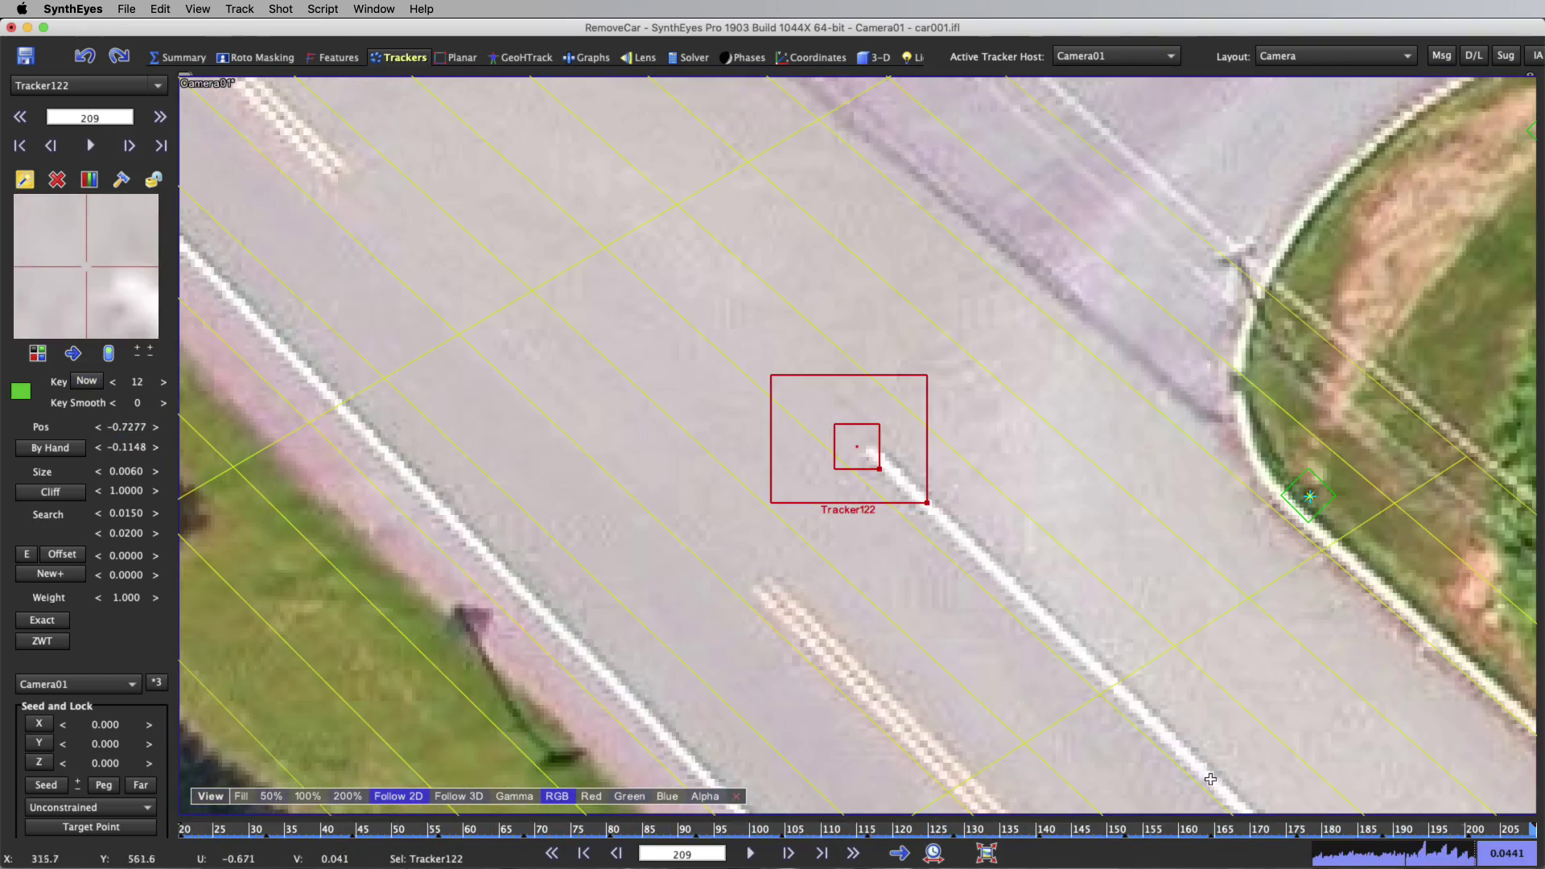
Scrub back to frame 20 to check the track, enlarge the tracker's size to 0.0160, and lock it.
{"action": "mouse_move", "coordinate": [1517, 834]}
{"action": "left_mouse_down"}
{"action": "mouse_move", "coordinate": [789, 829]}
{"action": "mouse_move", "coordinate": [1532, 831]}
{"action": "mouse_move", "coordinate": [203, 830]}
{"action": "left_mouse_up"}
{"action": "key", "text": "space"}
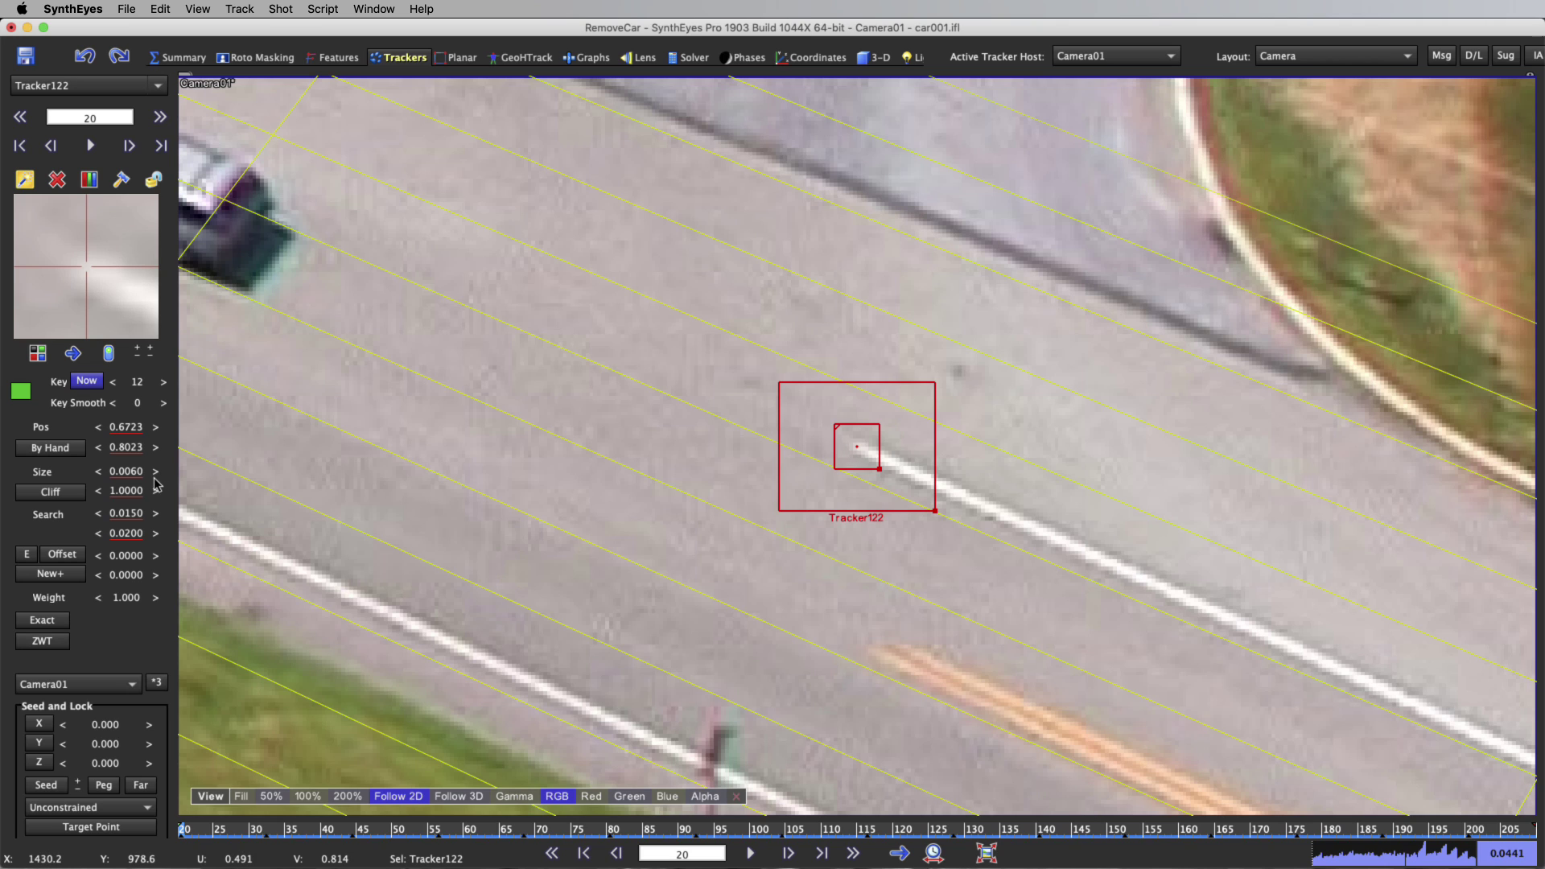
{"action": "left_click_drag", "start_coordinate": [135, 477], "coordinate": [185, 476]}
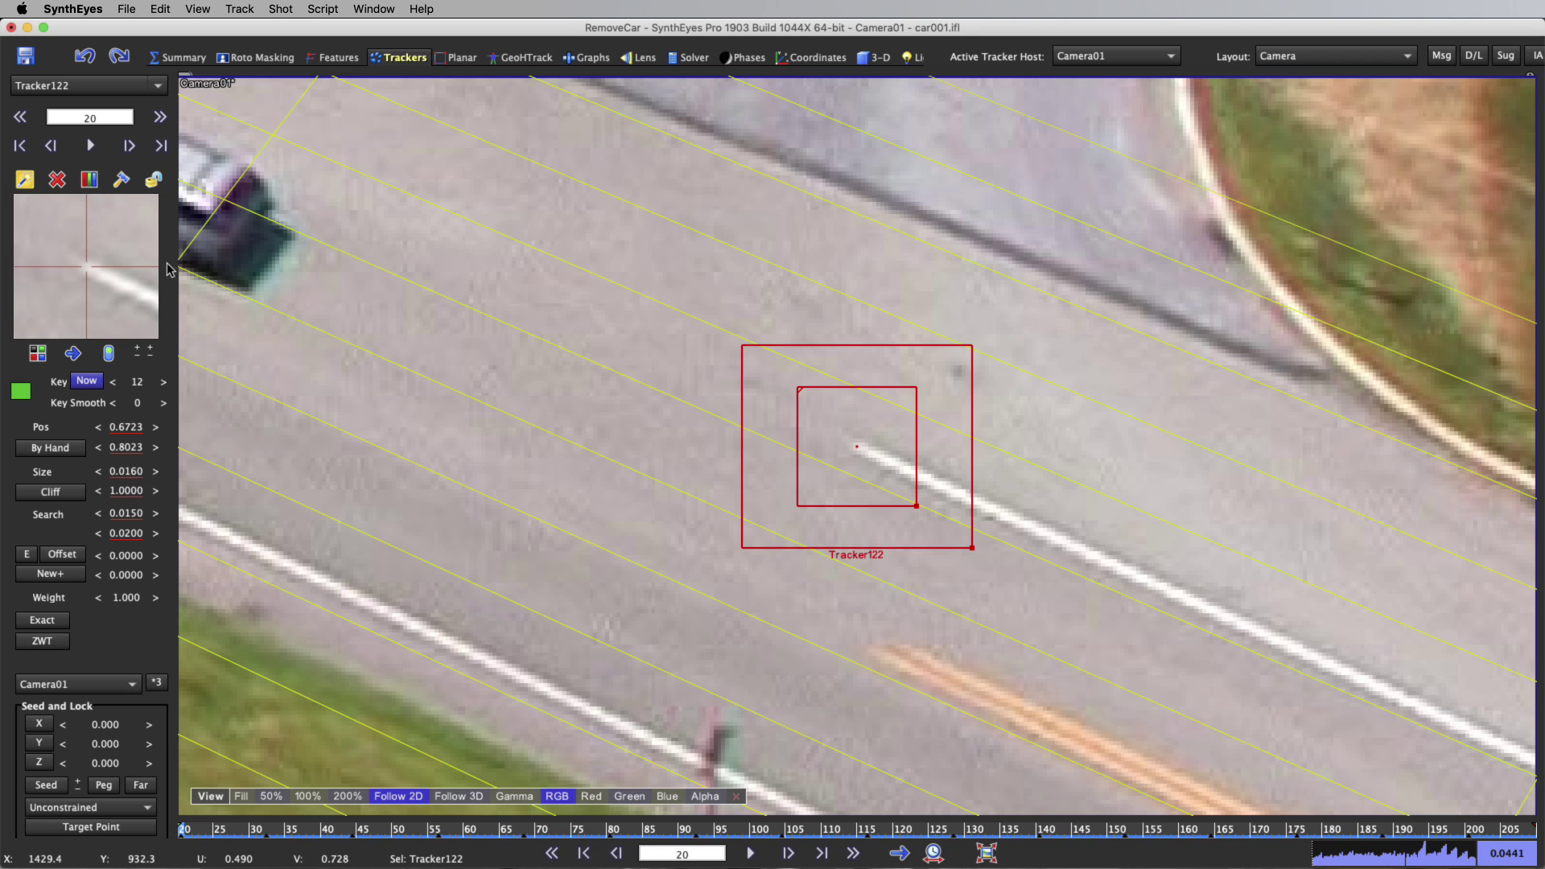
{"action": "left_click", "coordinate": [153, 179]}
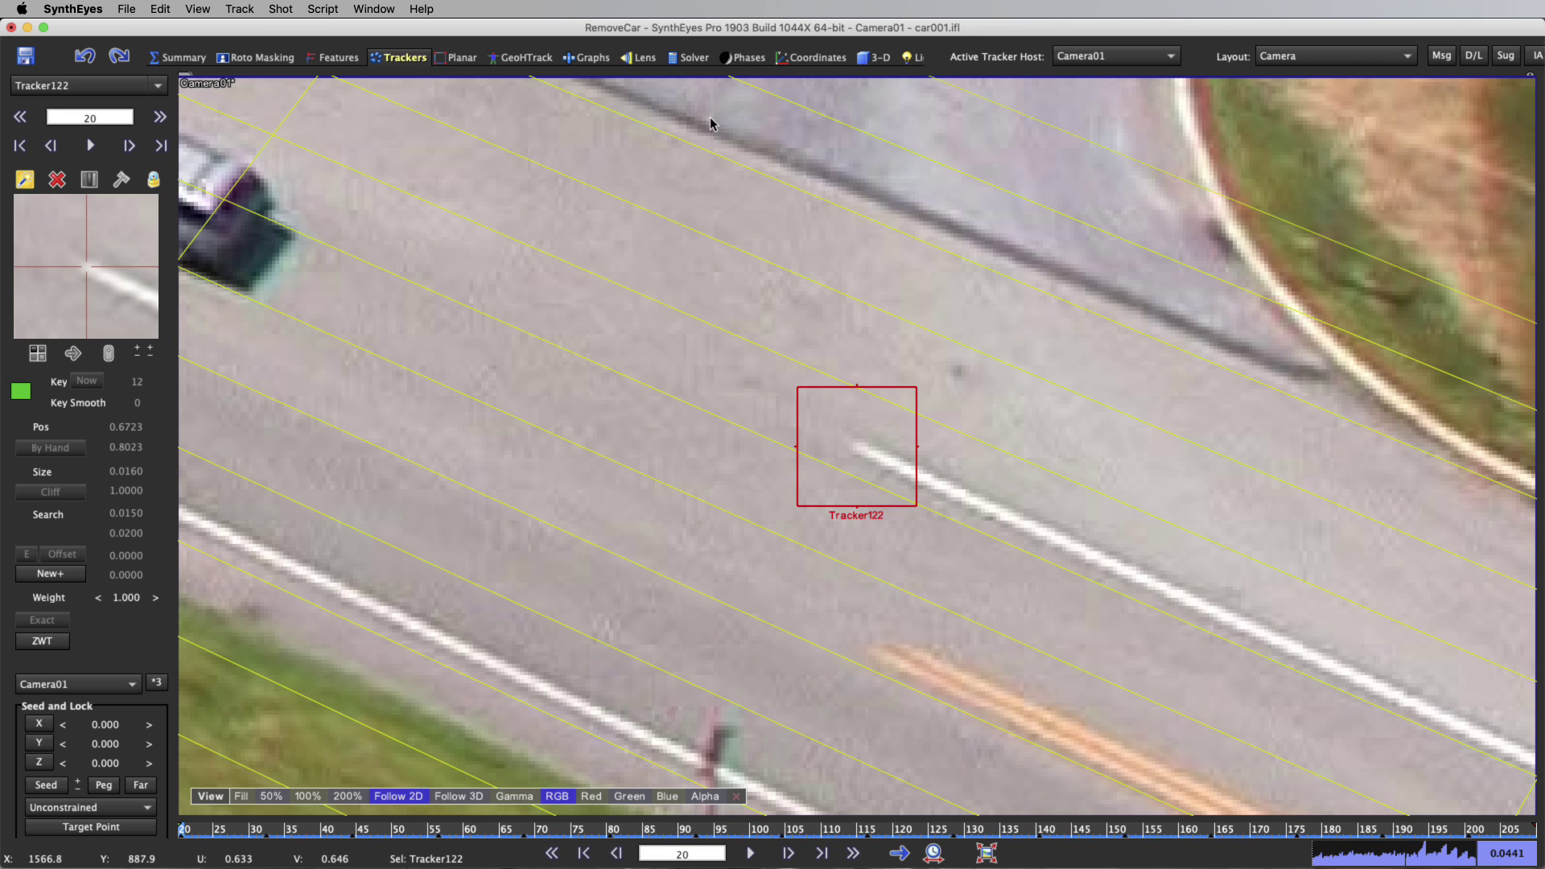
Open the Lights room with the Quad layout and create a new light.
{"action": "left_click", "coordinate": [911, 58]}
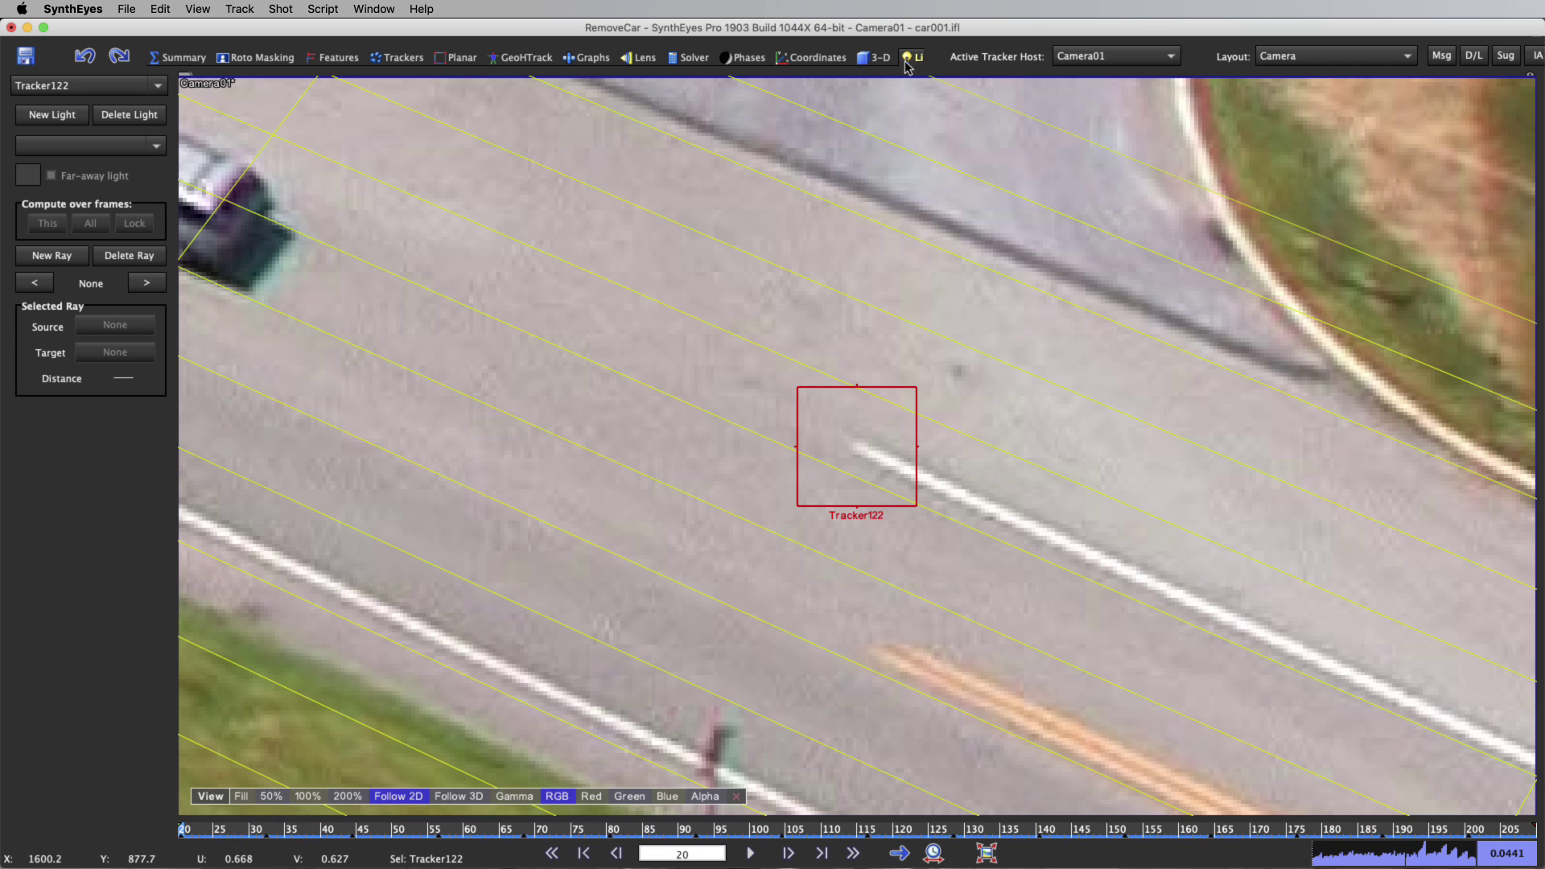
{"action": "left_click", "coordinate": [1336, 58]}
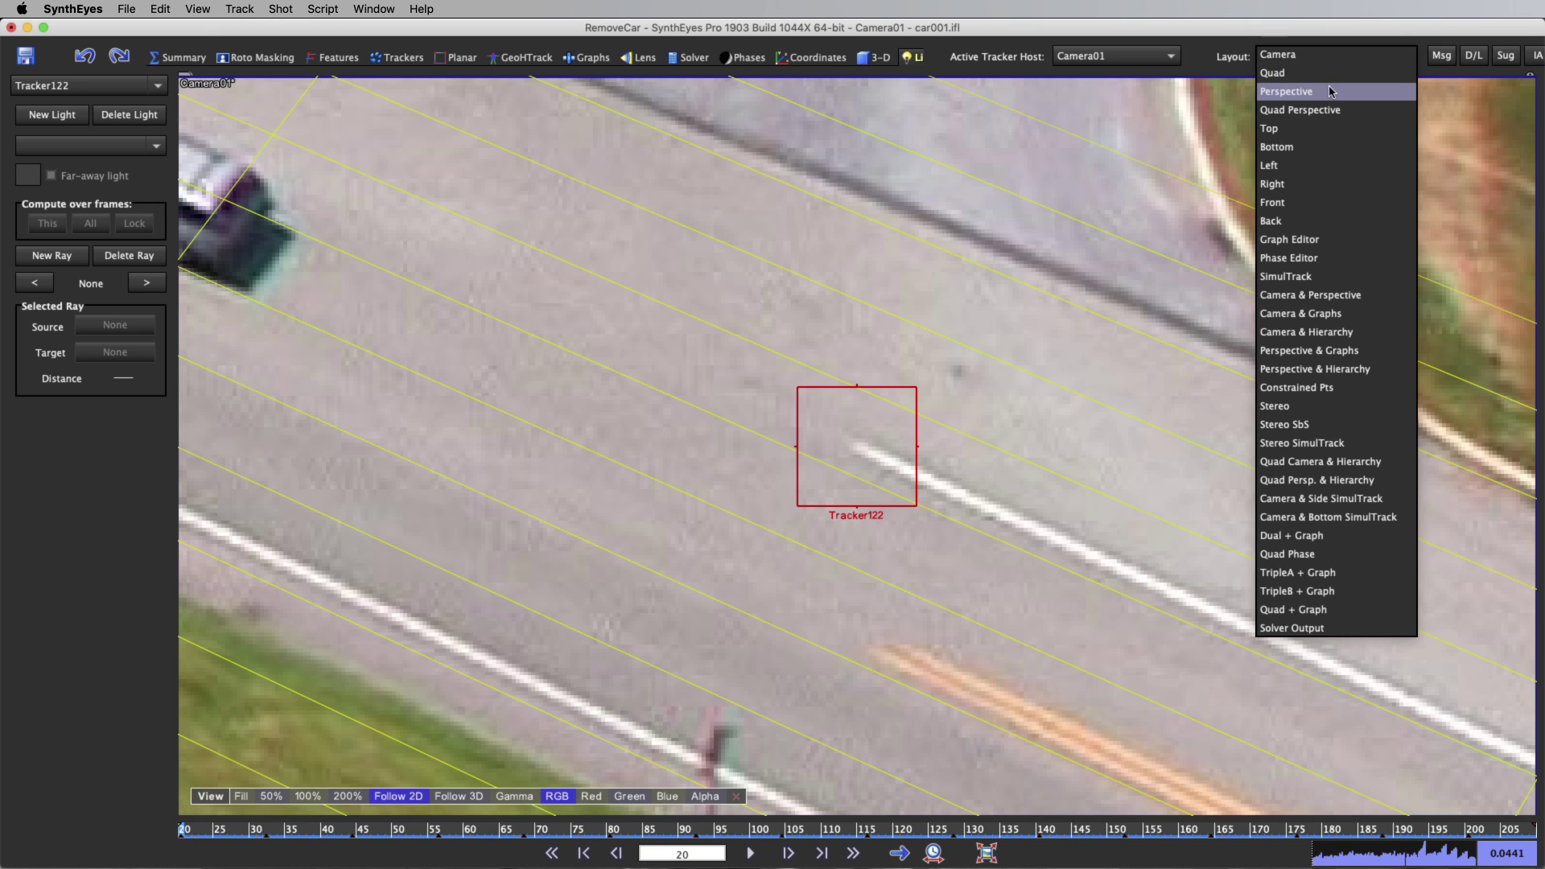
{"action": "left_click", "coordinate": [1332, 82]}
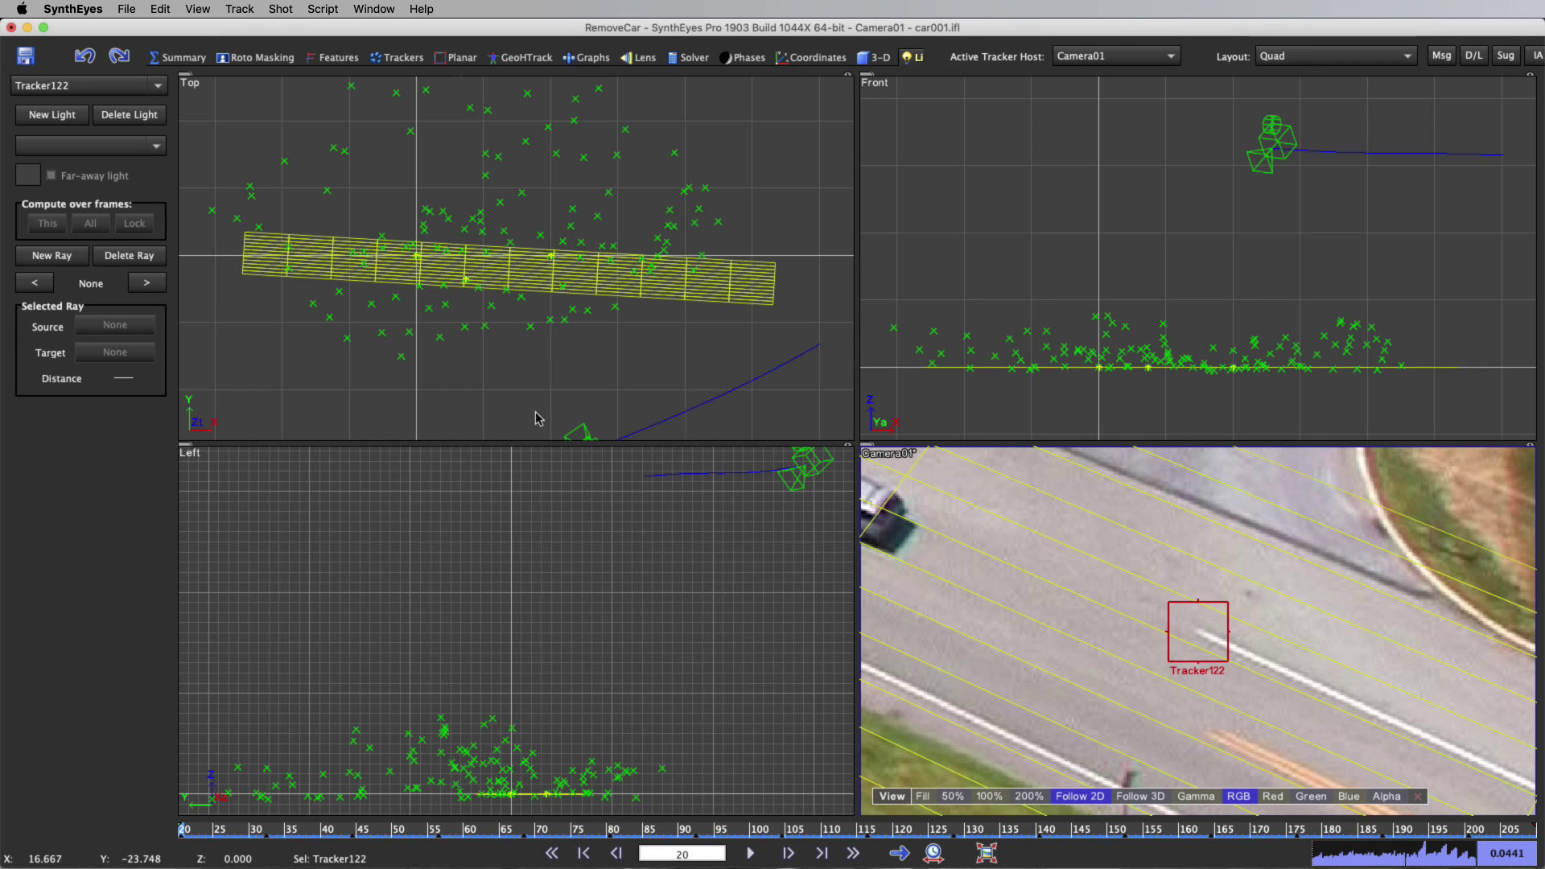
{"action": "left_click", "coordinate": [52, 116]}
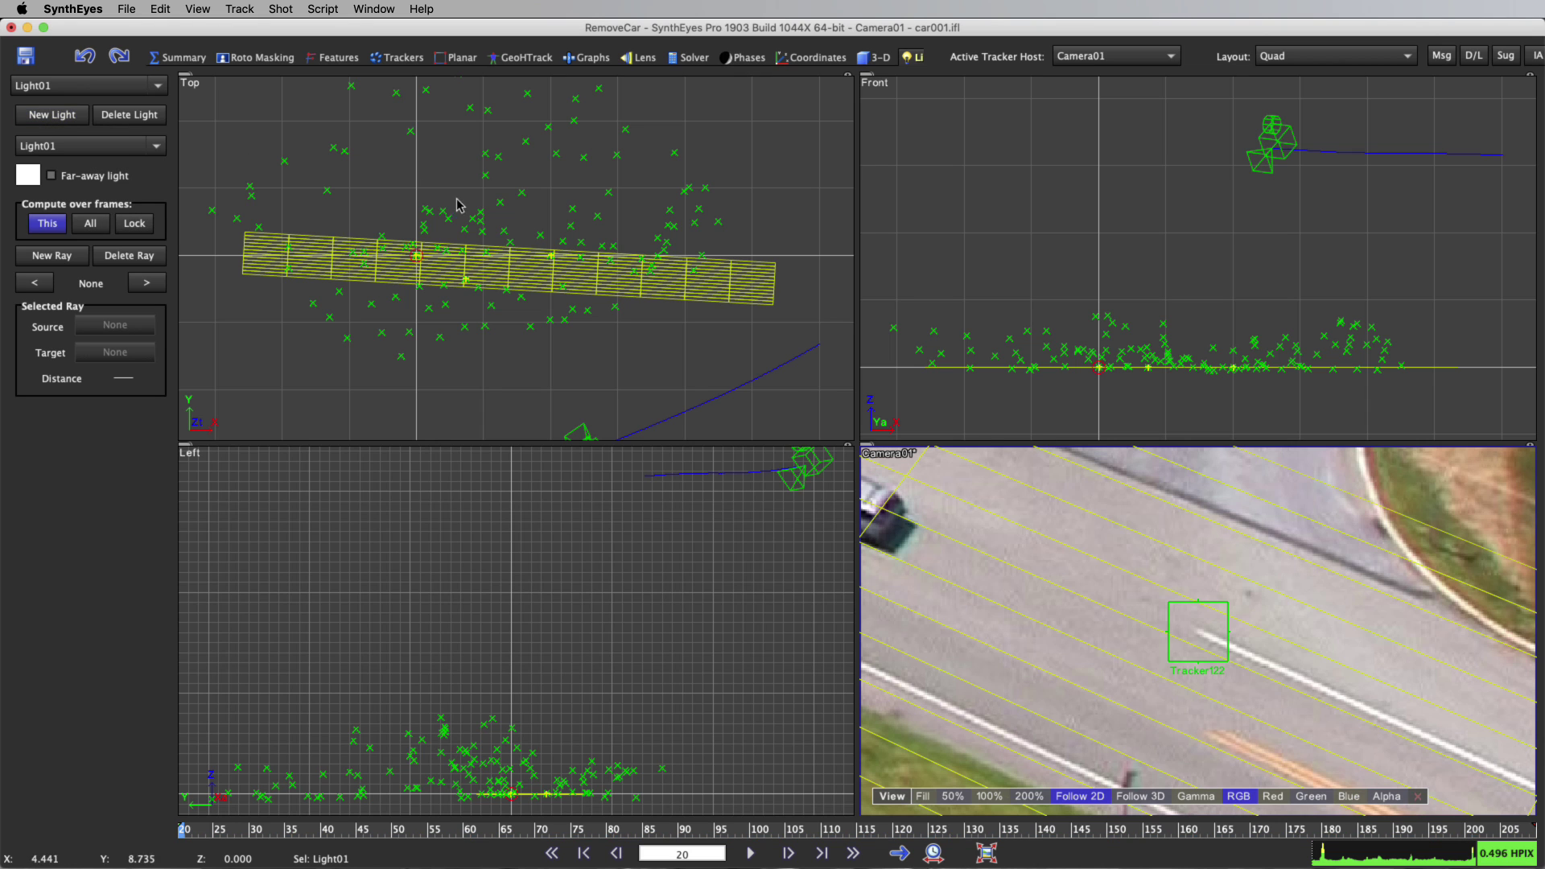
Move the light beyond the end of the road mesh in the Top view and raise it high above the ground in the Front view.
{"action": "scroll", "coordinate": [420, 249], "scroll_direction": "up", "scroll_amount": 5}
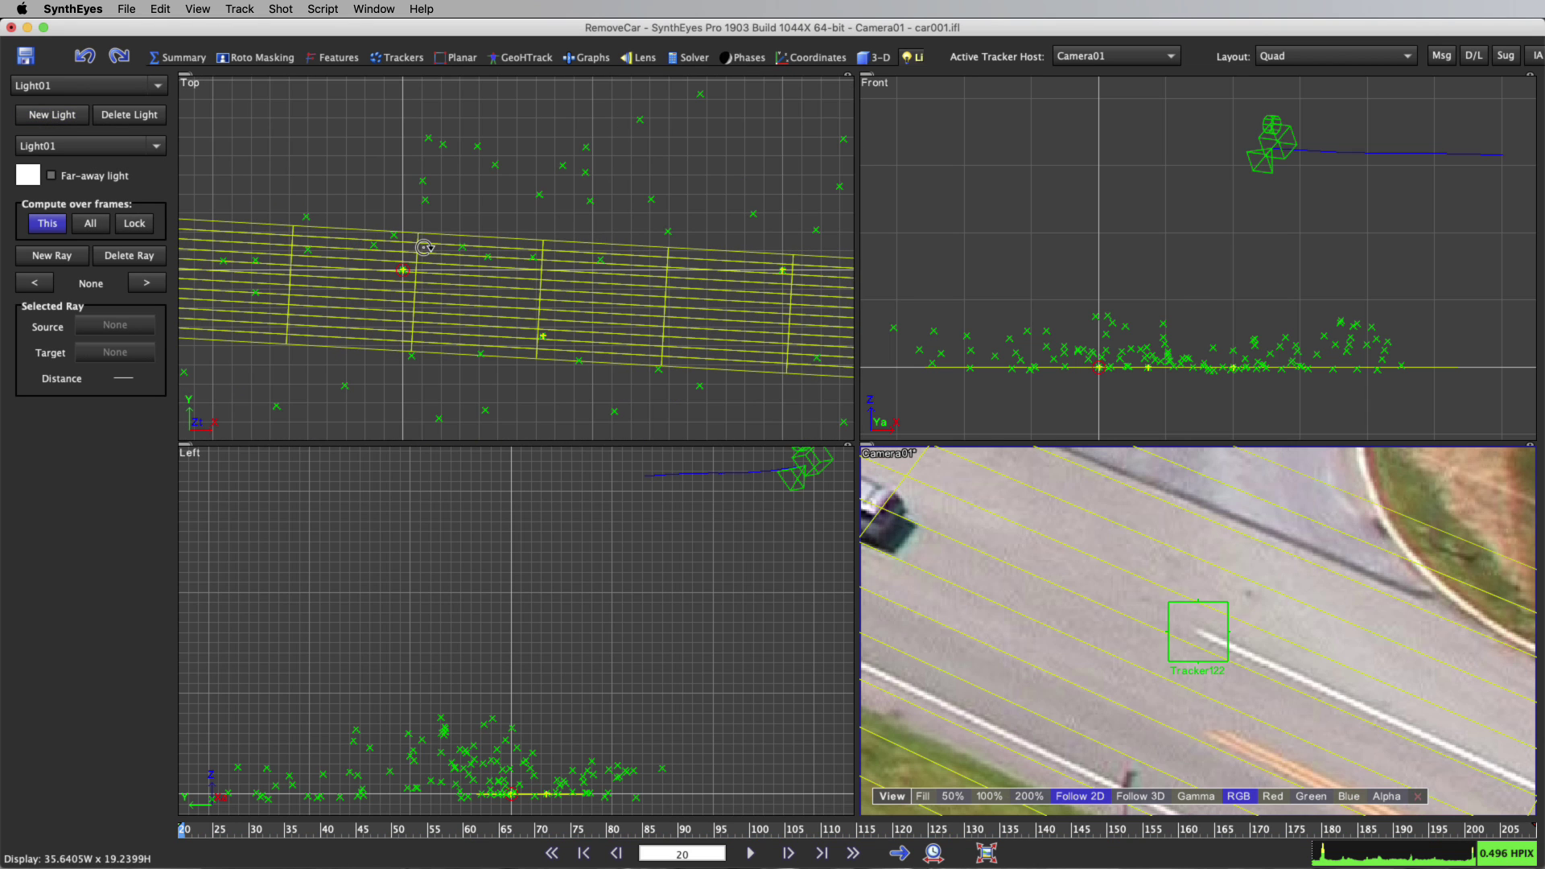
{"action": "scroll", "coordinate": [405, 277], "scroll_direction": "up", "scroll_amount": 4}
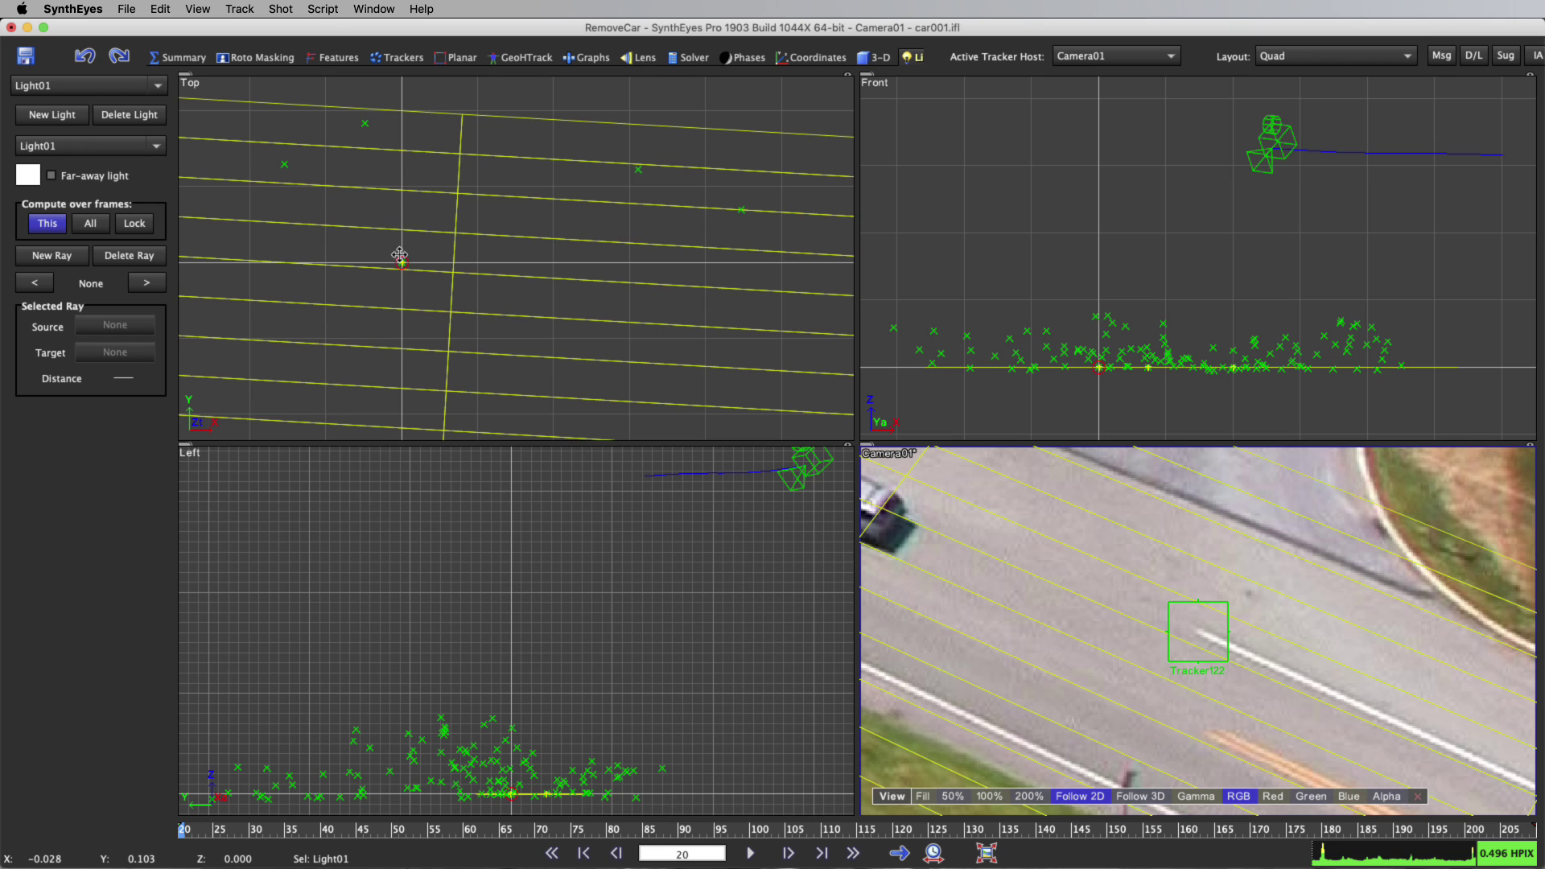
{"action": "mouse_move", "coordinate": [400, 255]}
{"action": "left_mouse_down"}
{"action": "mouse_move", "coordinate": [346, 113]}
{"action": "mouse_move", "coordinate": [292, 95]}
{"action": "mouse_move", "coordinate": [298, 81]}
{"action": "left_mouse_up"}
{"action": "scroll", "coordinate": [298, 82], "scroll_direction": "down", "scroll_amount": 5}
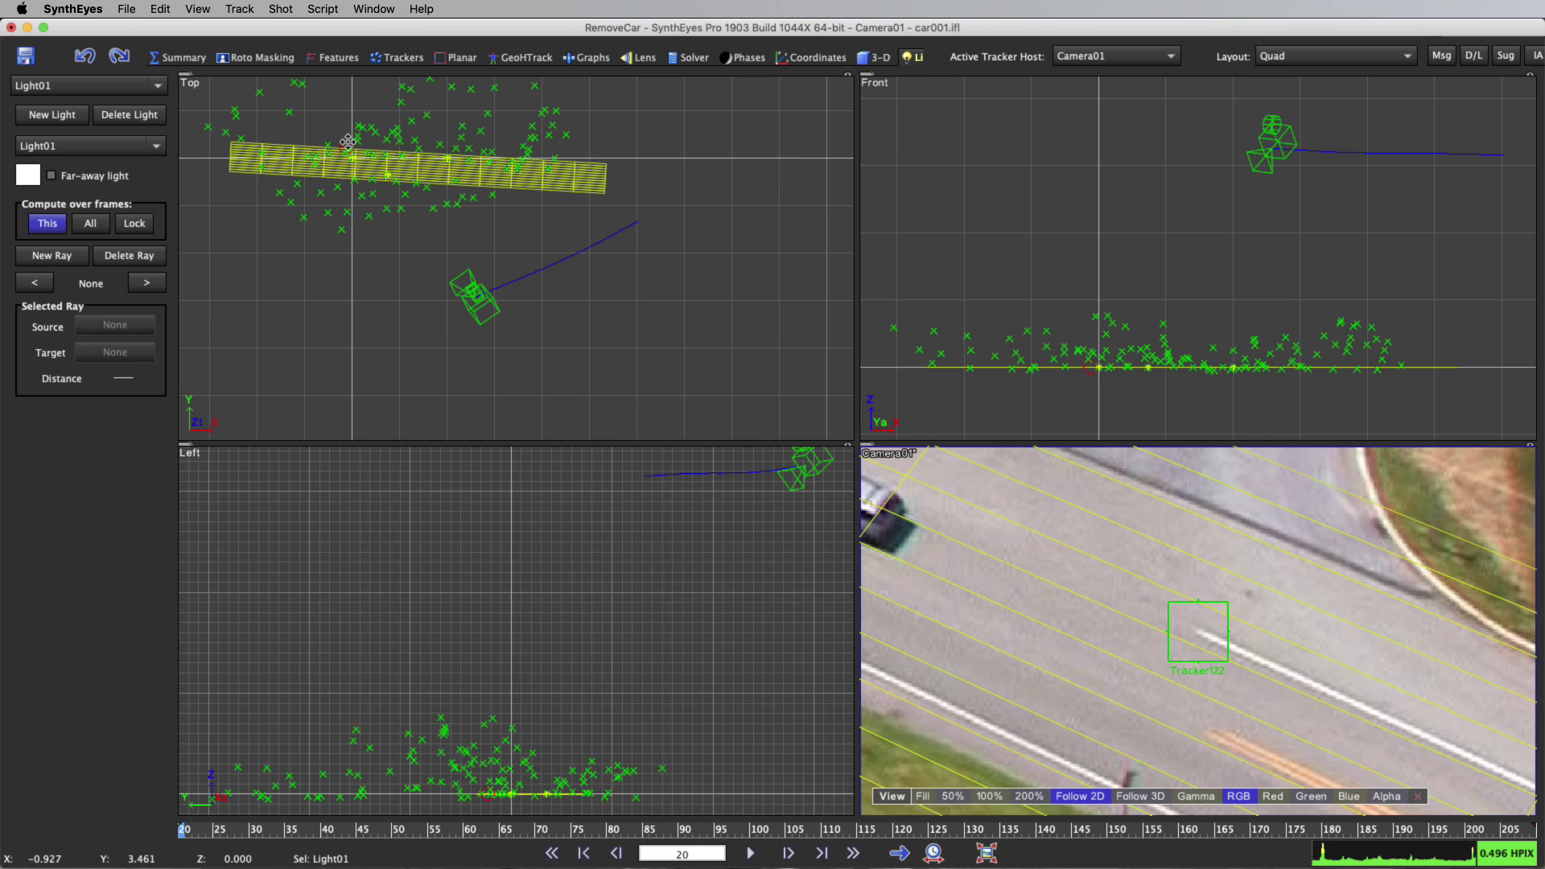
{"action": "left_click_drag", "start_coordinate": [347, 141], "coordinate": [202, 135]}
{"action": "left_click_drag", "start_coordinate": [885, 368], "coordinate": [887, 197]}
{"action": "left_click", "coordinate": [109, 177]}
{"action": "scroll", "coordinate": [368, 264], "scroll_direction": "down", "scroll_amount": 5}
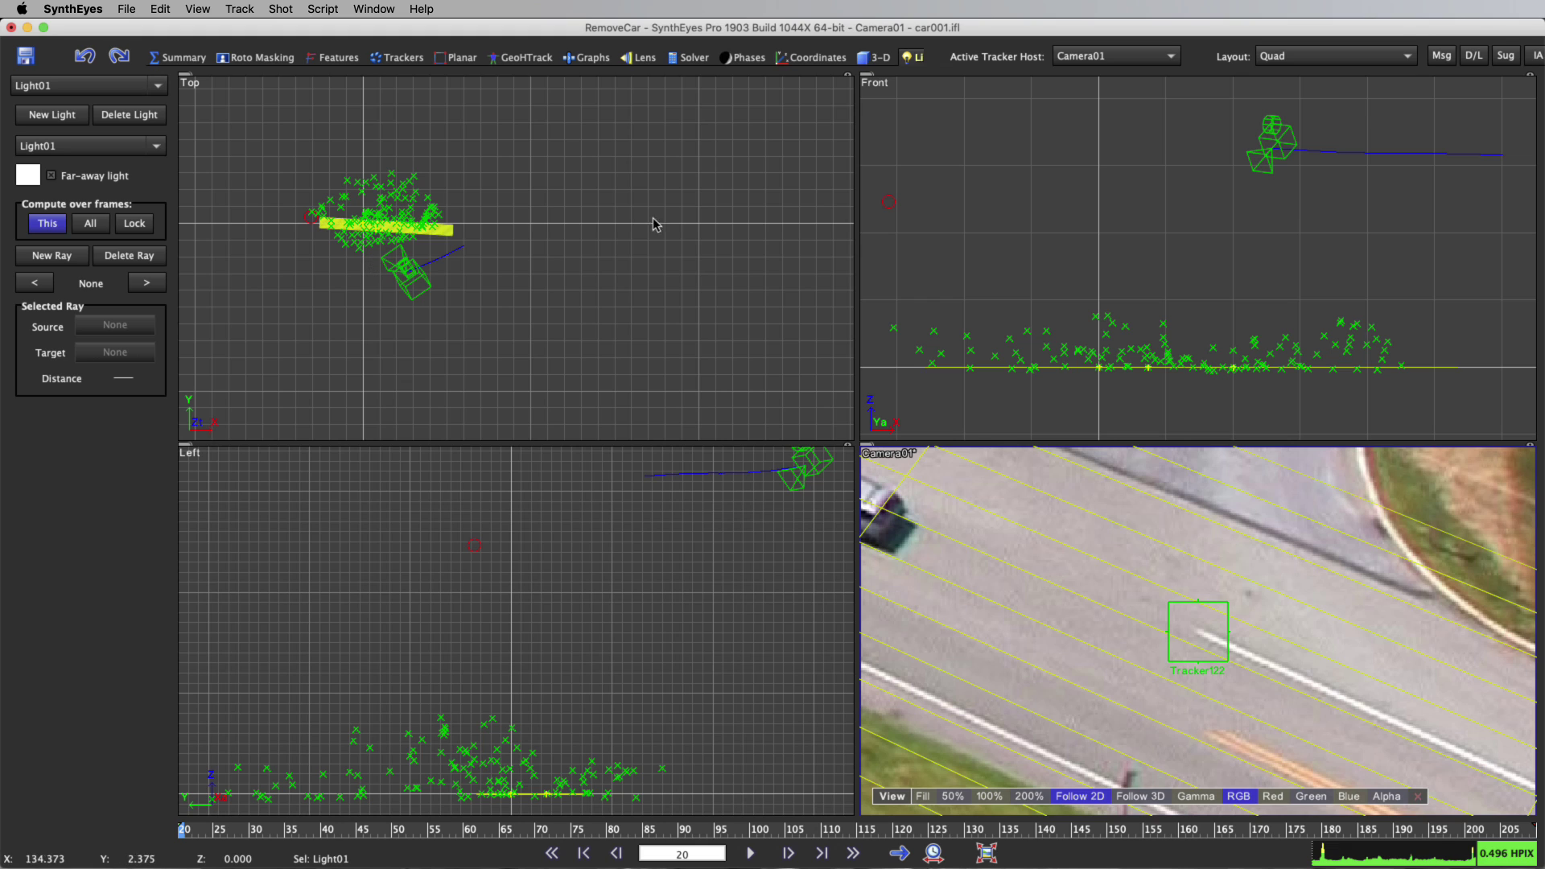
{"action": "scroll", "coordinate": [938, 248], "scroll_direction": "down", "scroll_amount": 3}
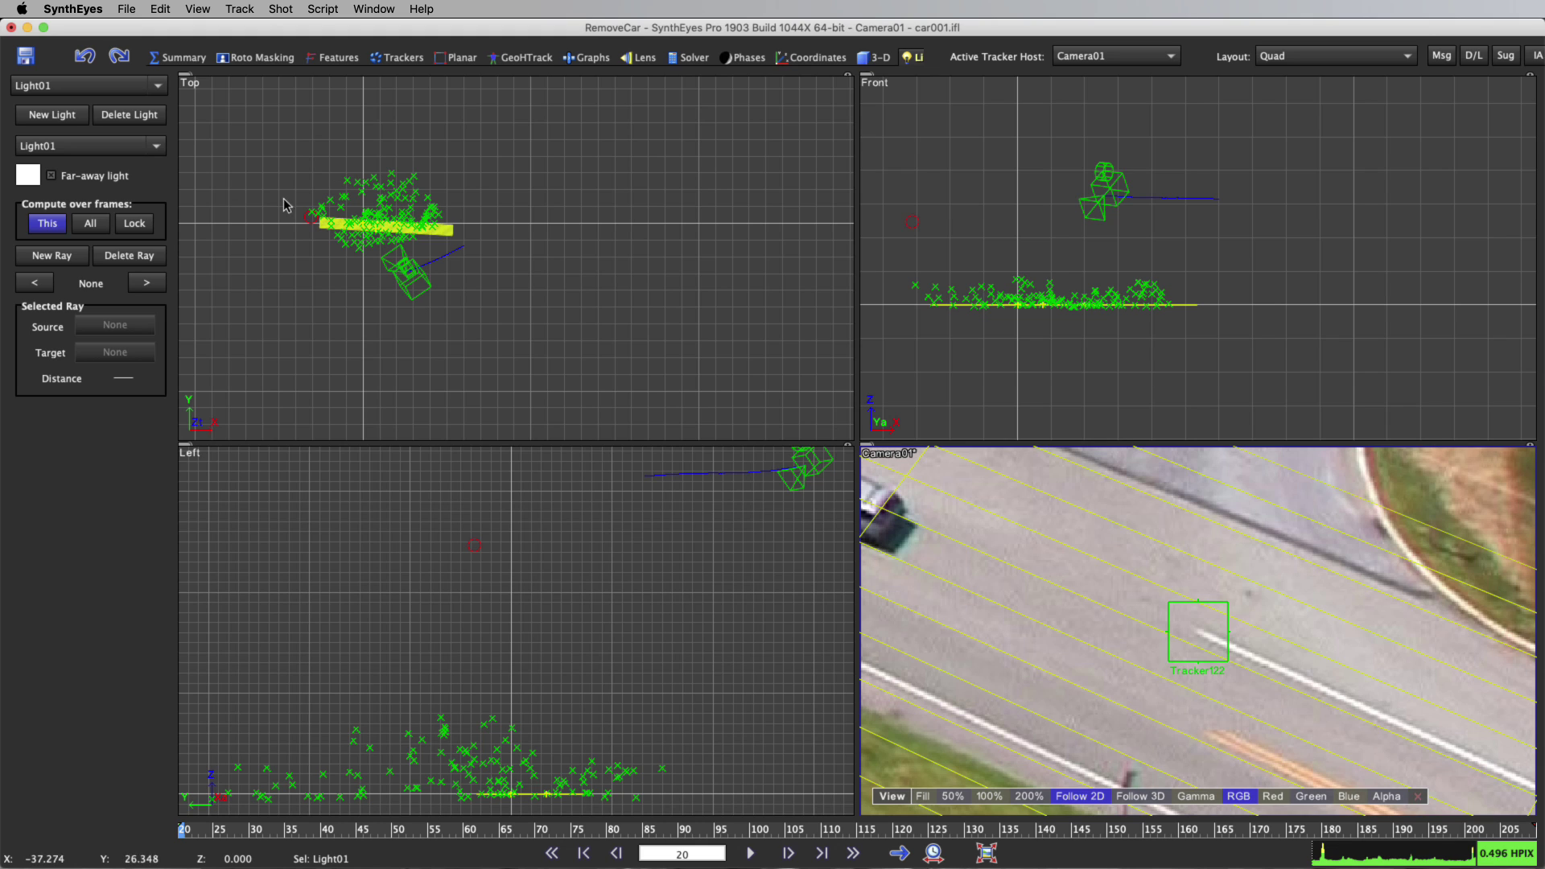
Select Tracker122 and run the Set Illumination from Trackers script on Light01 with default settings and Use 2D only.
{"action": "left_click", "coordinate": [1193, 604]}
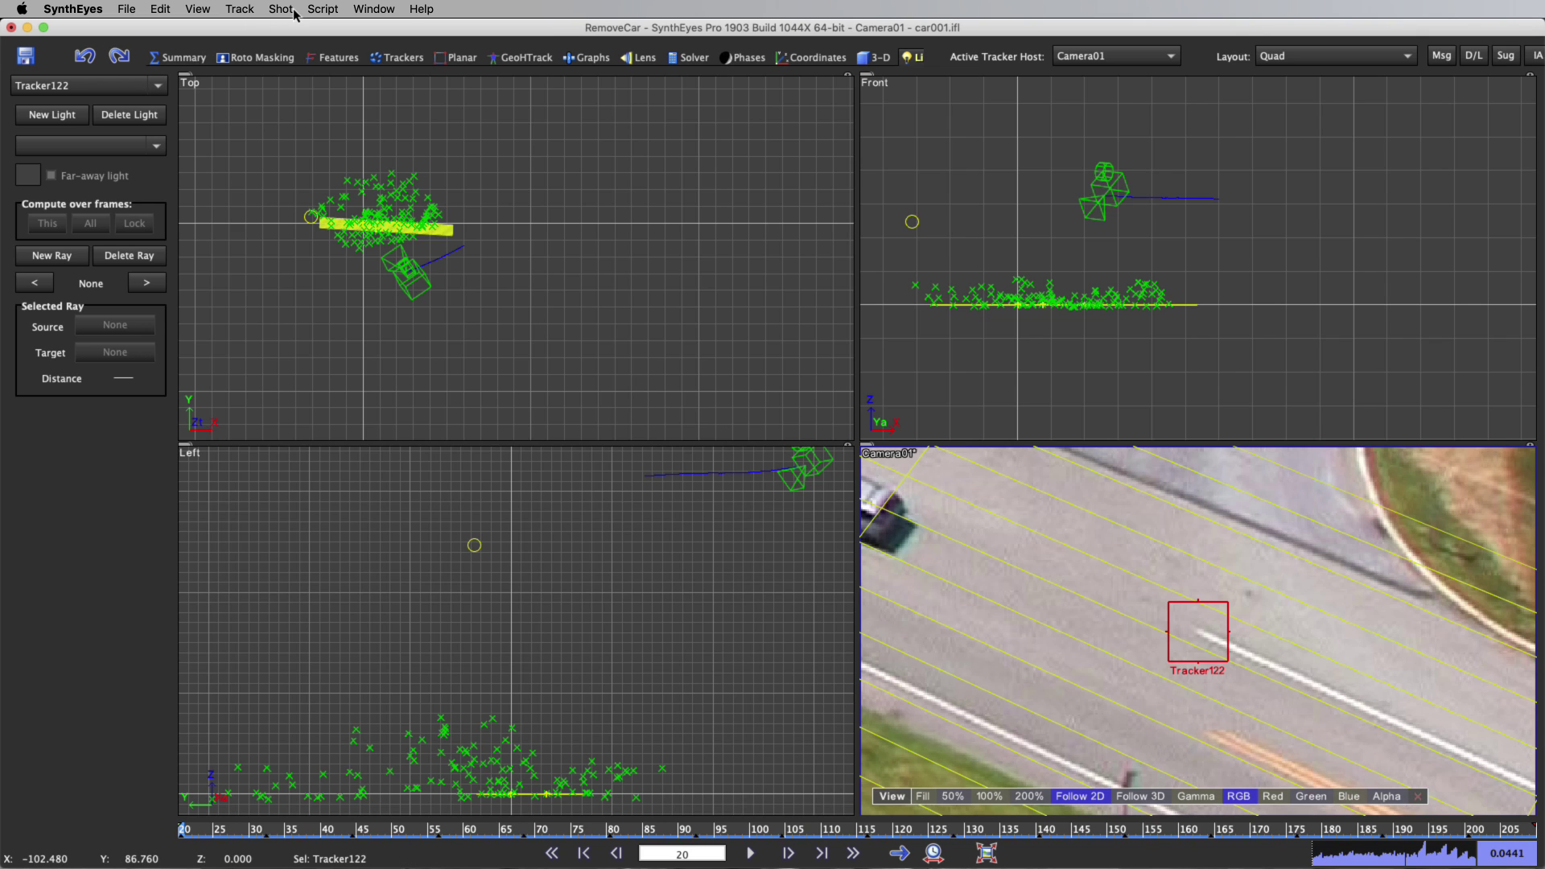
{"action": "left_click", "coordinate": [323, 9]}
{"action": "mouse_move", "coordinate": [398, 632]}
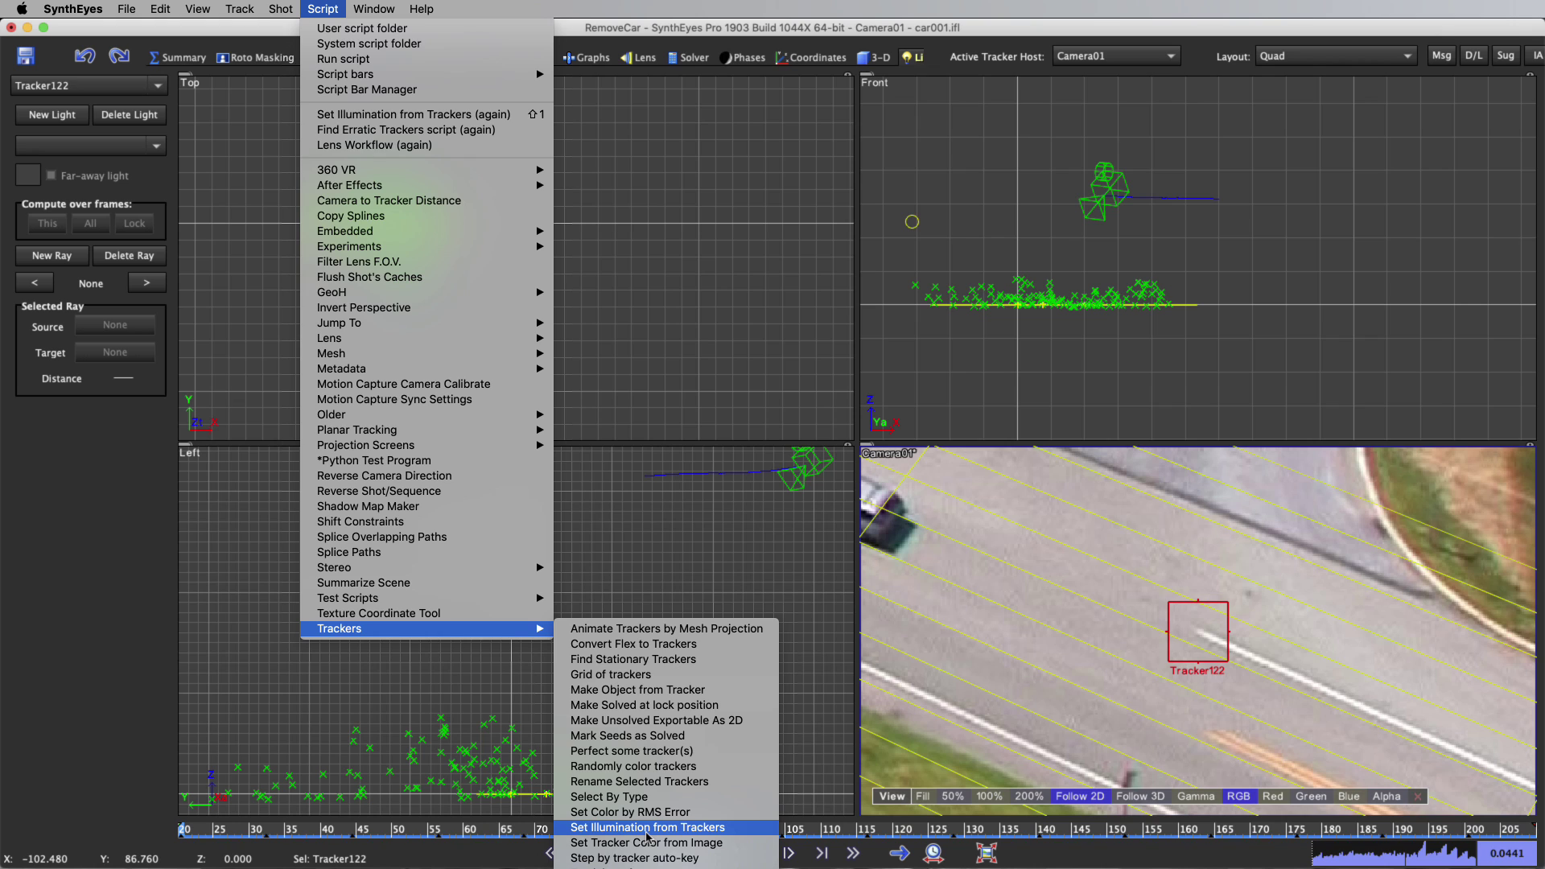
{"action": "left_click", "coordinate": [648, 828]}
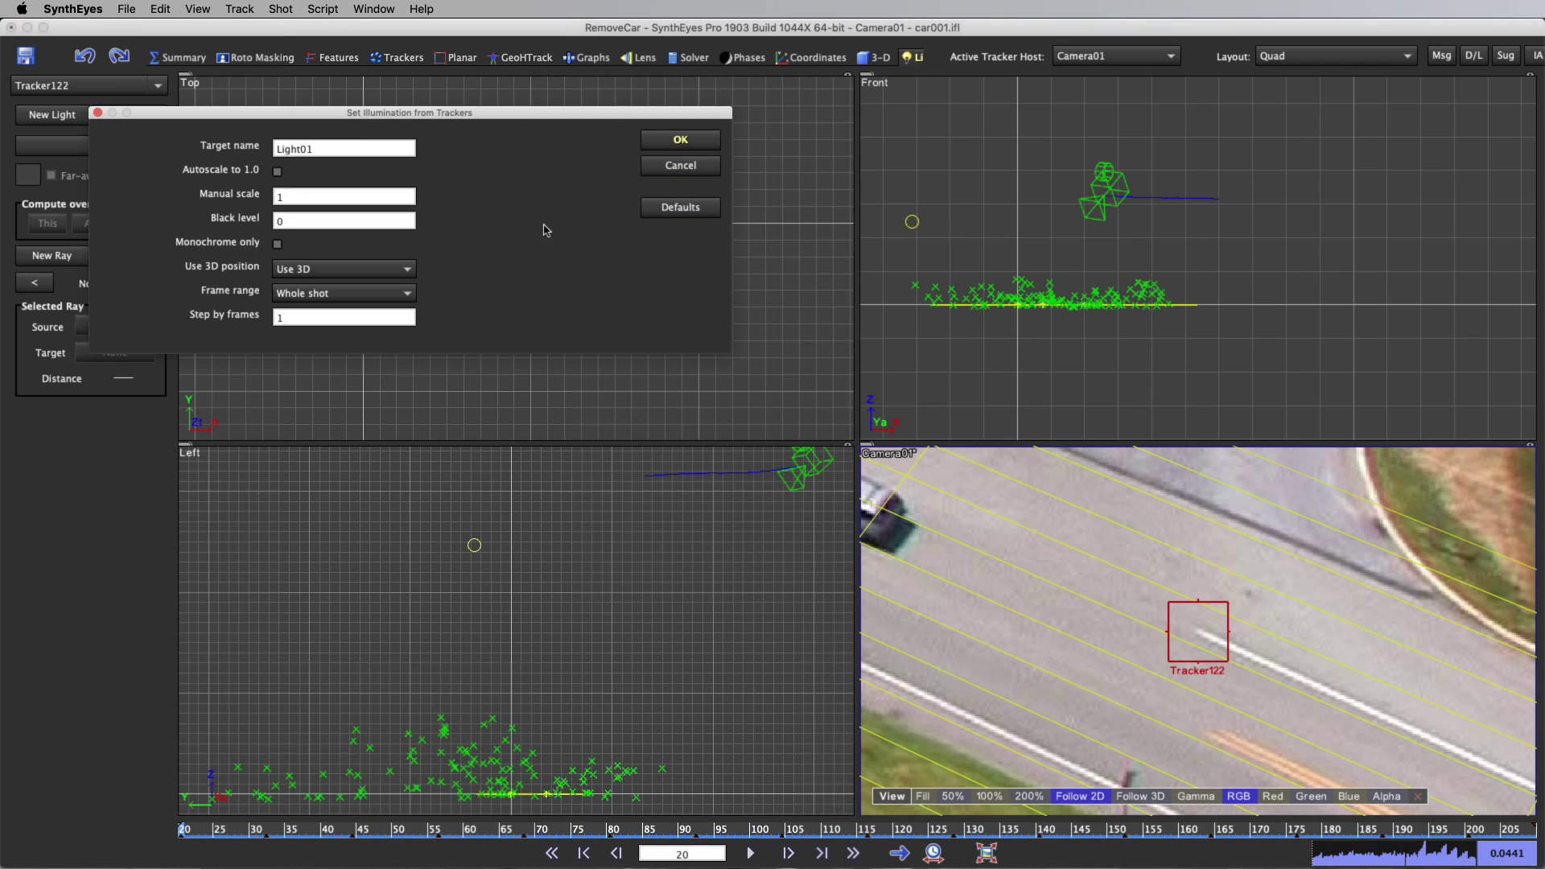
{"action": "left_click", "coordinate": [667, 208]}
{"action": "left_click", "coordinate": [366, 270]}
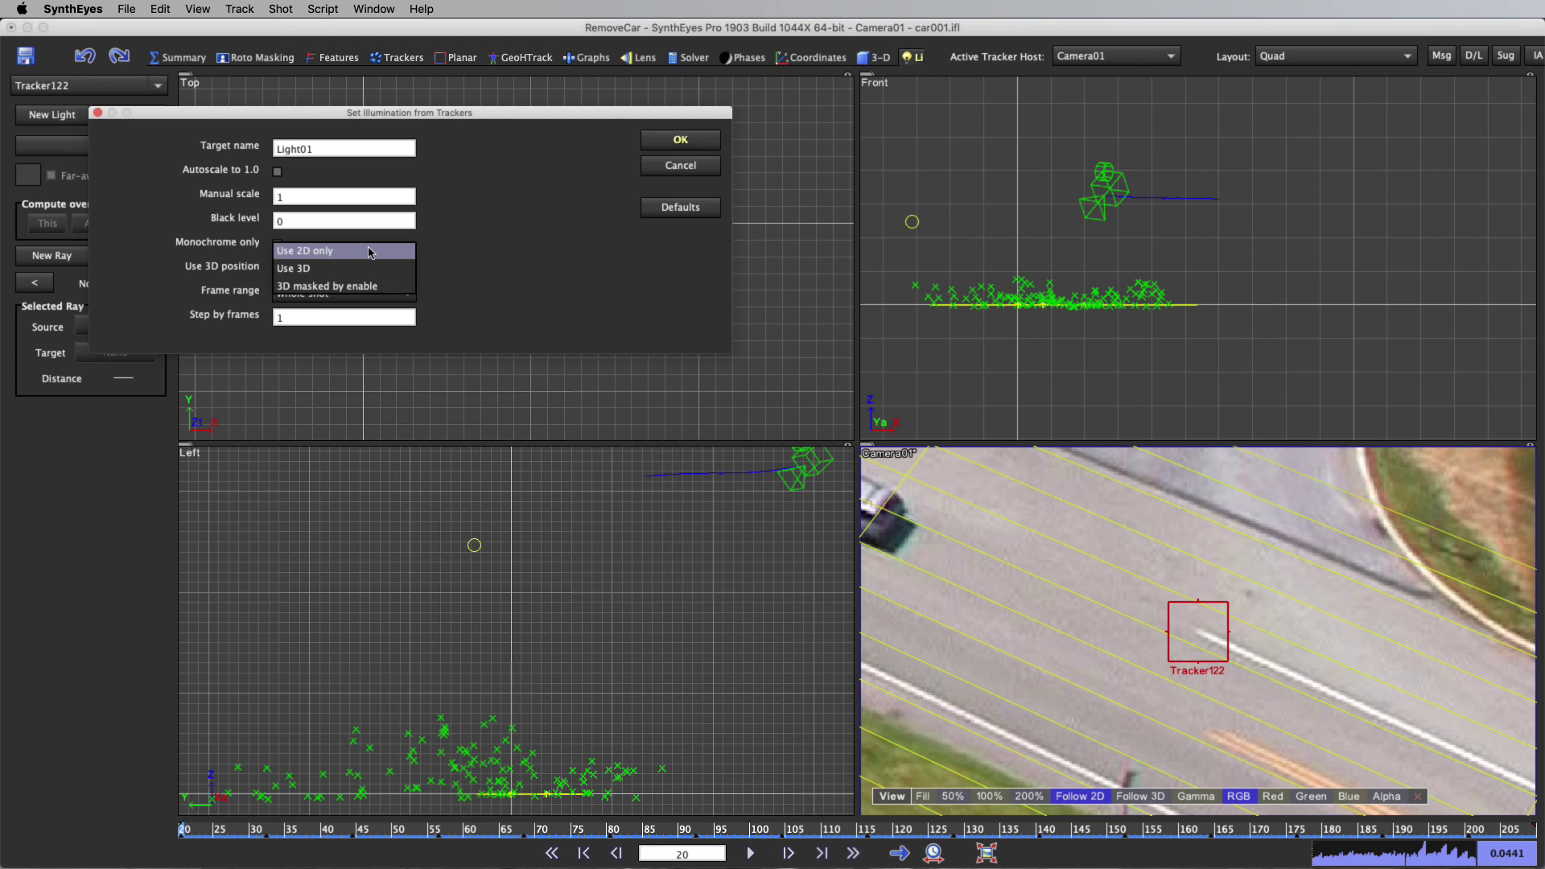
{"action": "left_click", "coordinate": [370, 251]}
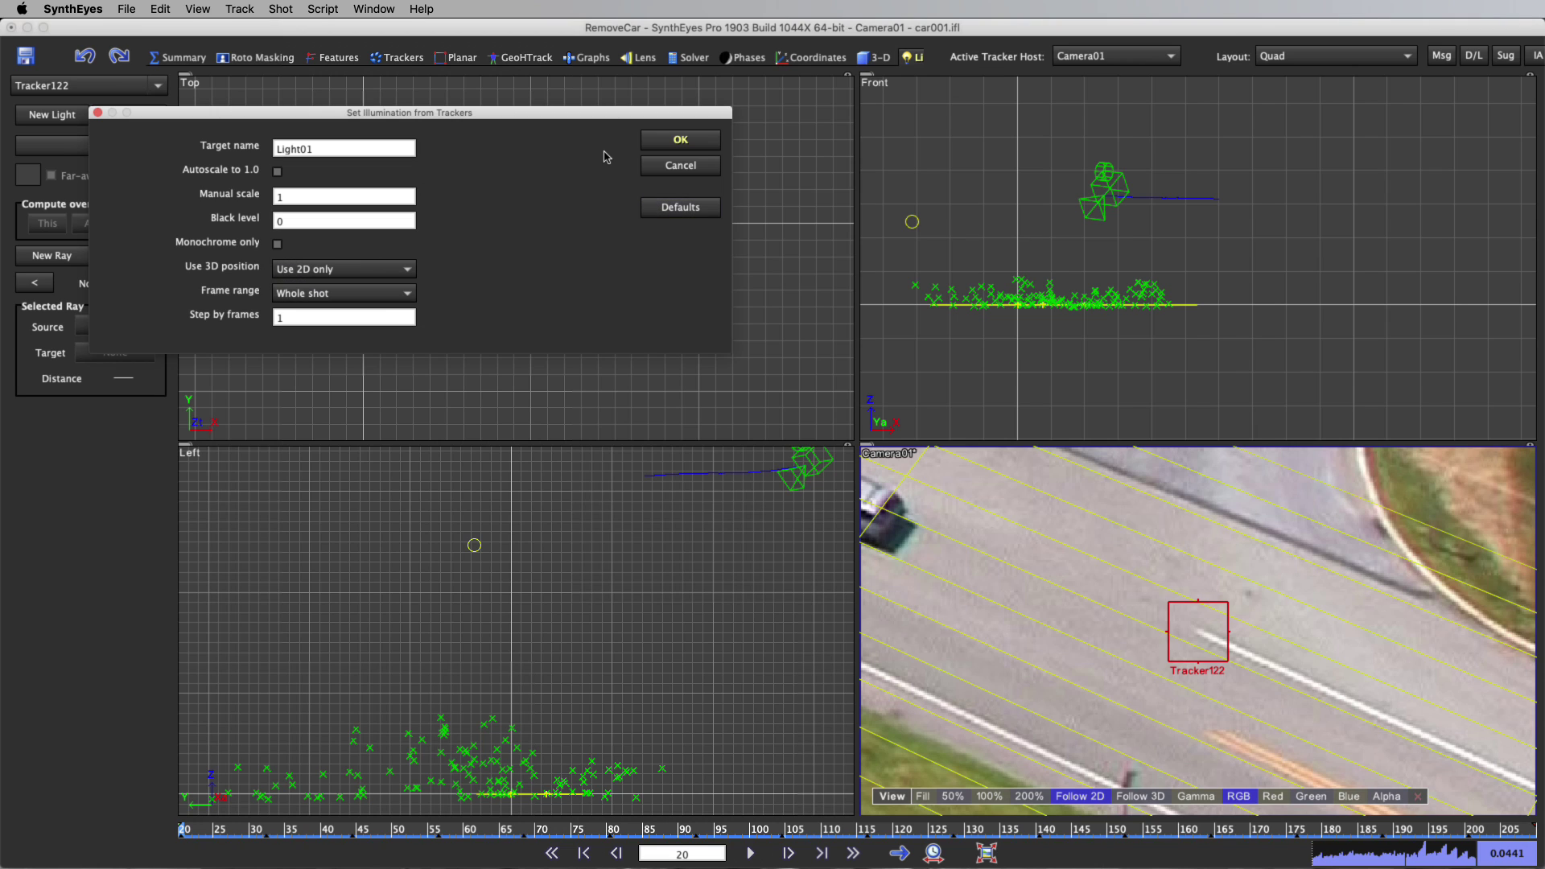
{"action": "left_click", "coordinate": [681, 140]}
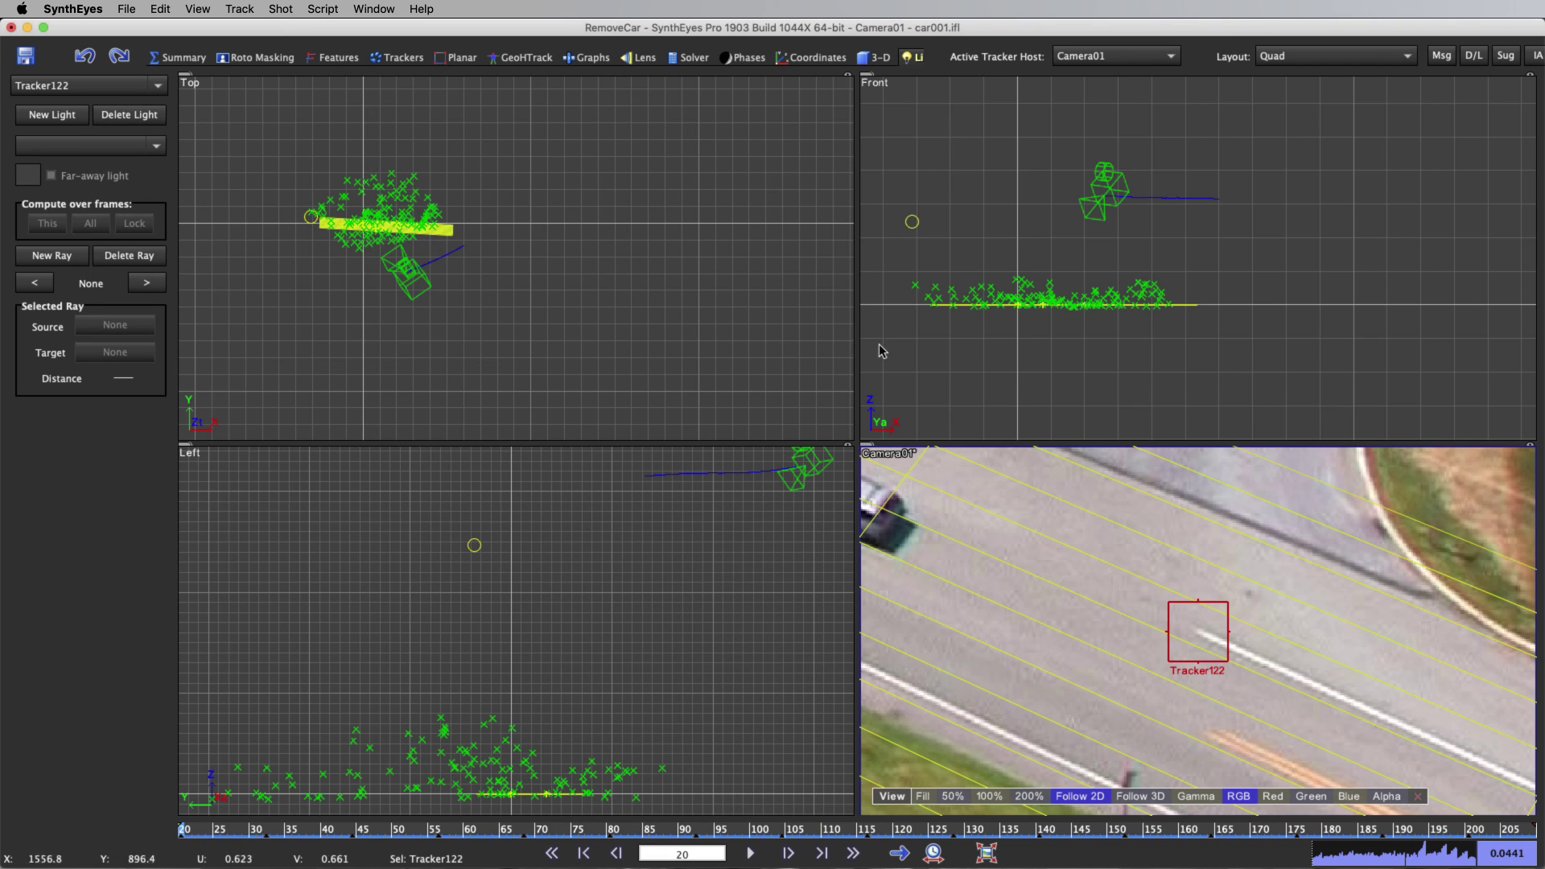
Examine Light01's red, green and blue illumination curves in the Graph Editor, collapsing Phase1 and scrubbing to frame 23.
{"action": "left_click", "coordinate": [587, 58]}
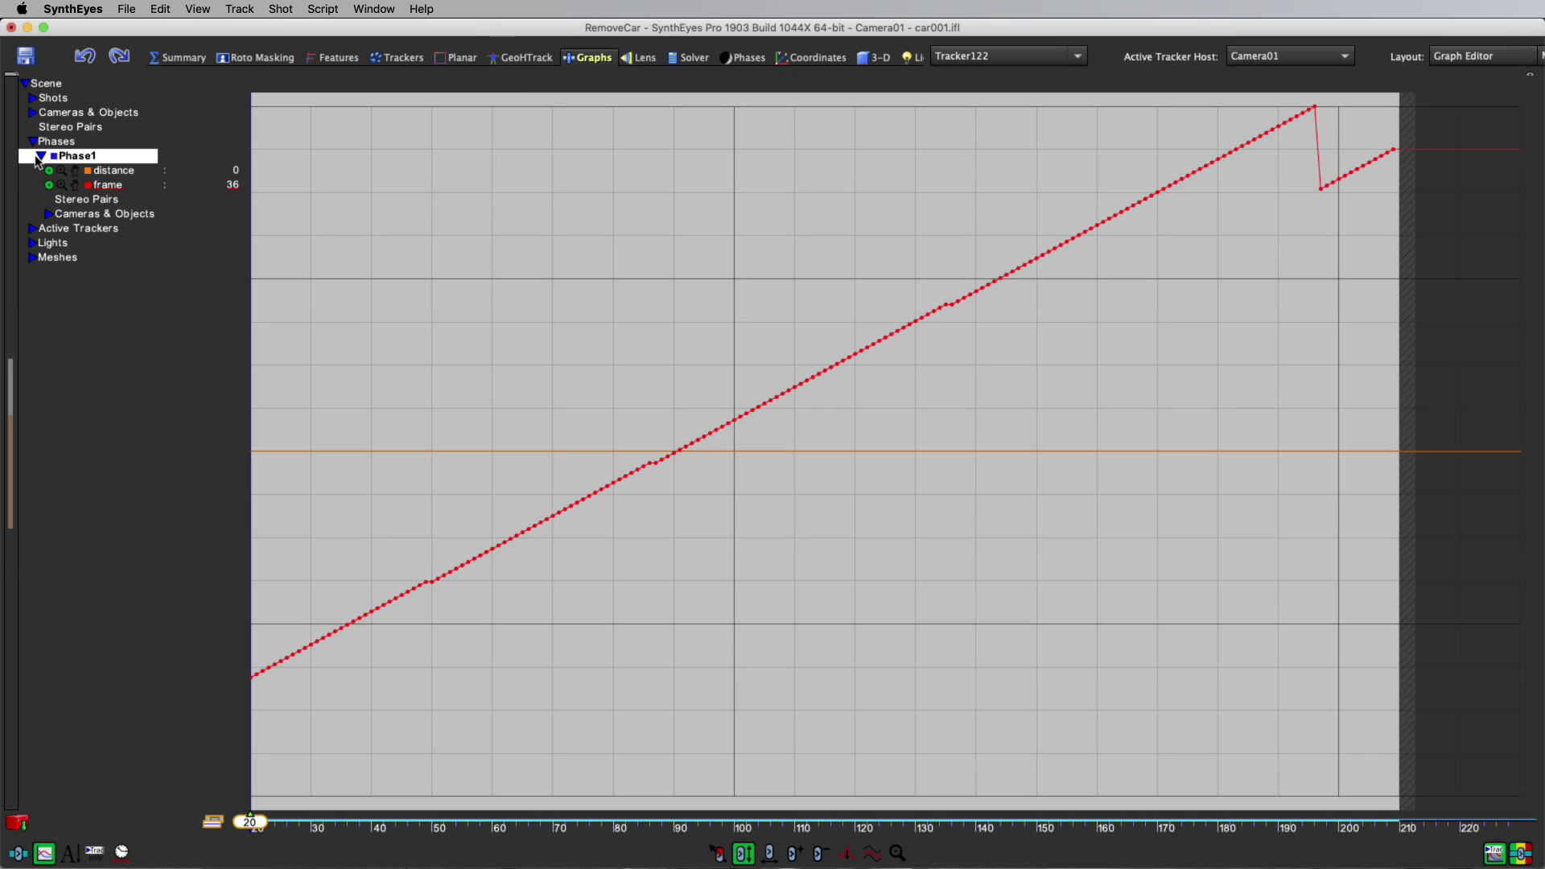
{"action": "left_click", "coordinate": [38, 157]}
{"action": "left_click", "coordinate": [31, 184]}
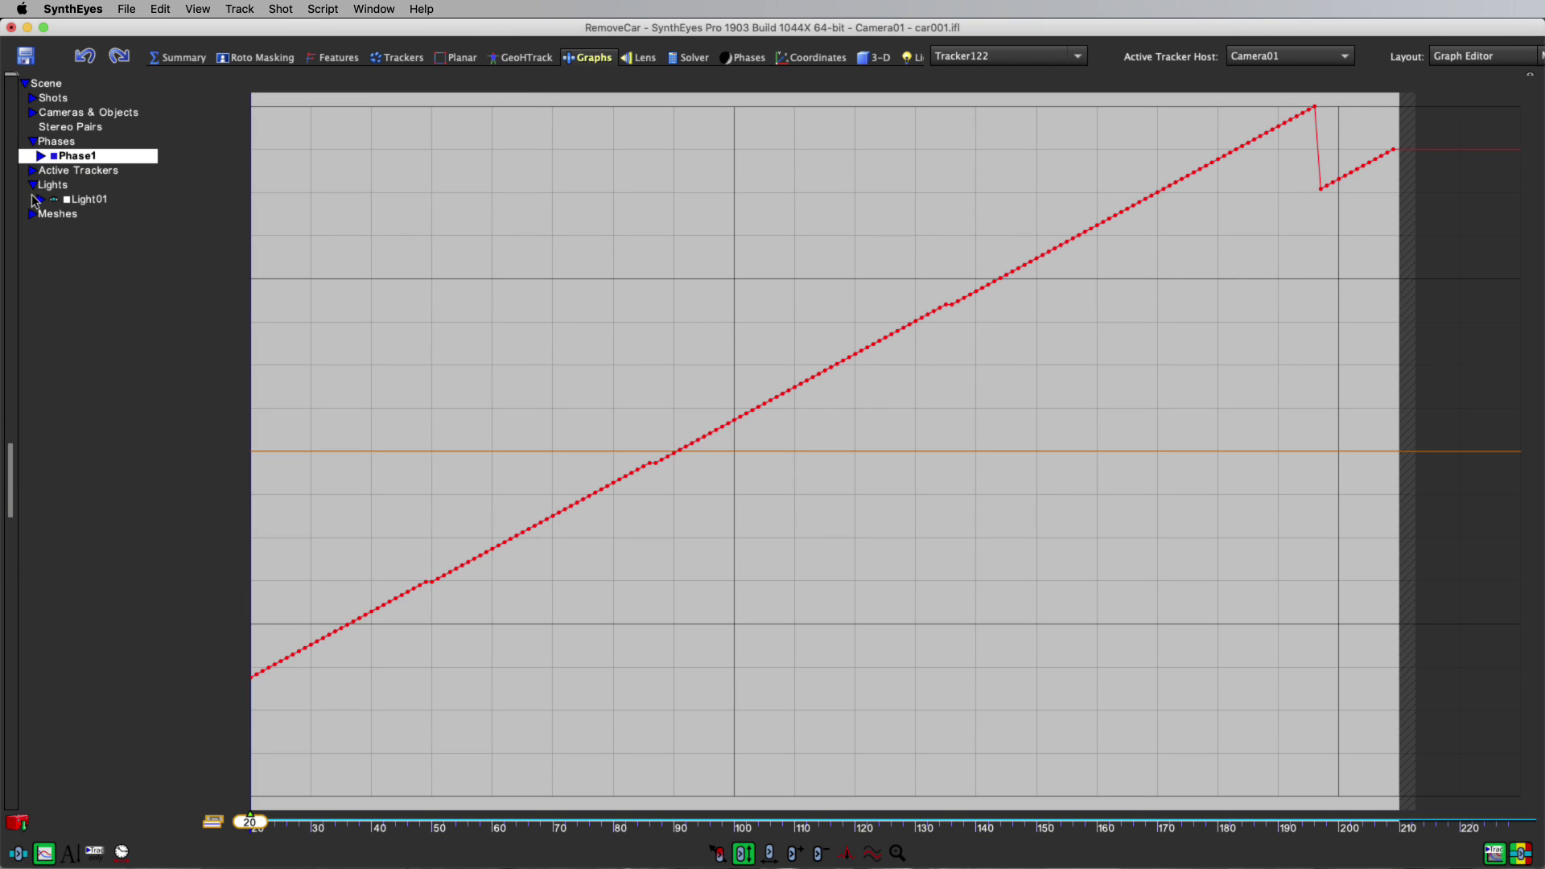
{"action": "left_click", "coordinate": [36, 200]}
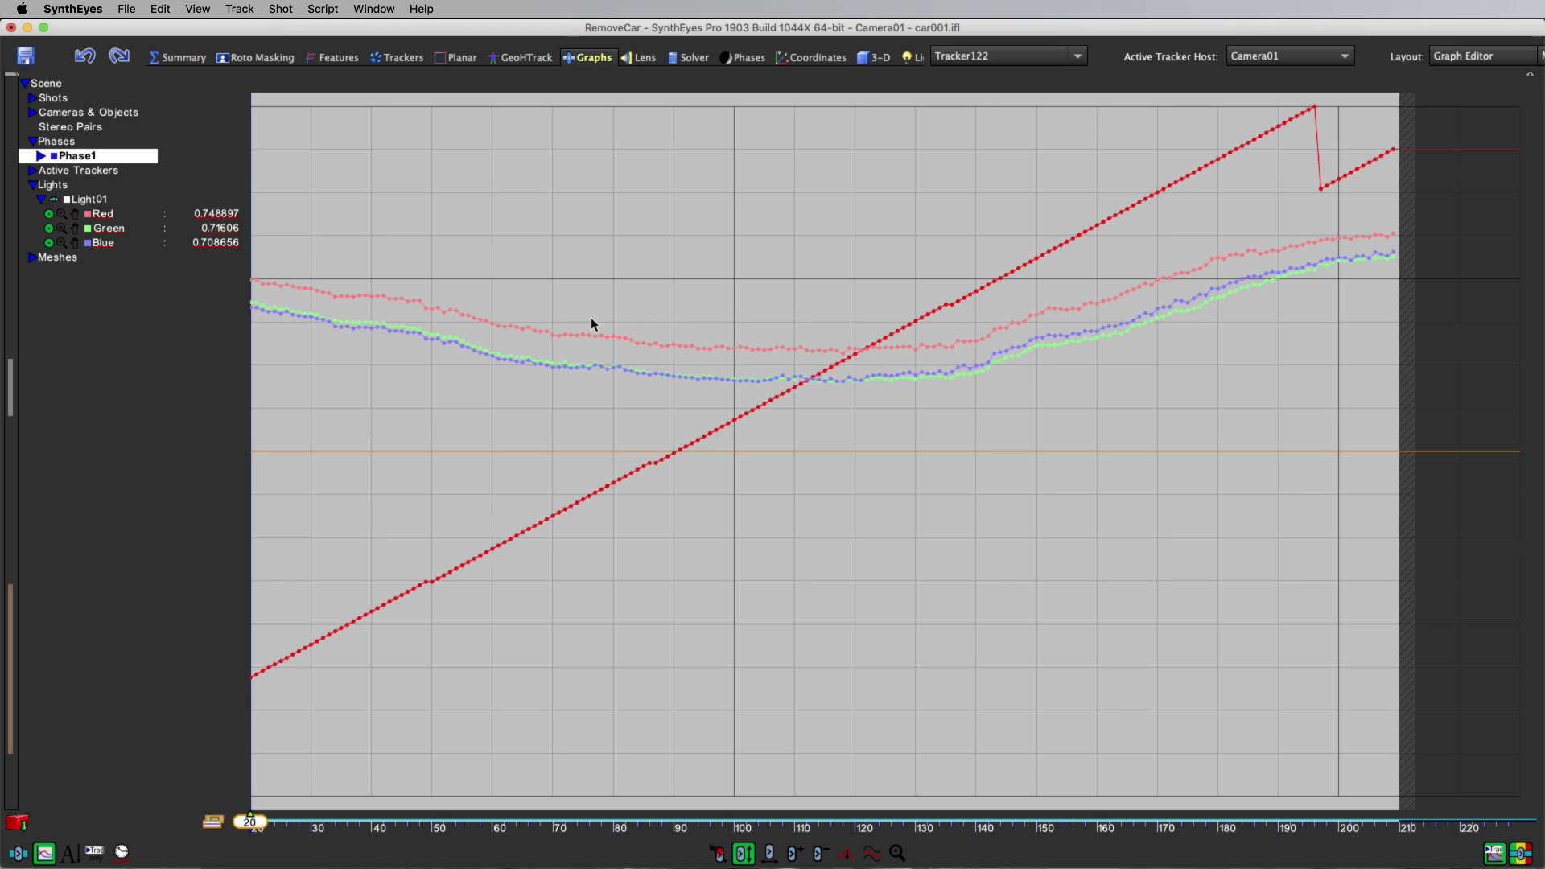
{"action": "mouse_move", "coordinate": [282, 832]}
{"action": "left_mouse_down"}
{"action": "mouse_move", "coordinate": [1360, 829]}
{"action": "mouse_move", "coordinate": [1281, 848]}
{"action": "mouse_move", "coordinate": [241, 829]}
{"action": "mouse_move", "coordinate": [1378, 813]}
{"action": "mouse_move", "coordinate": [269, 760]}
{"action": "left_mouse_up"}
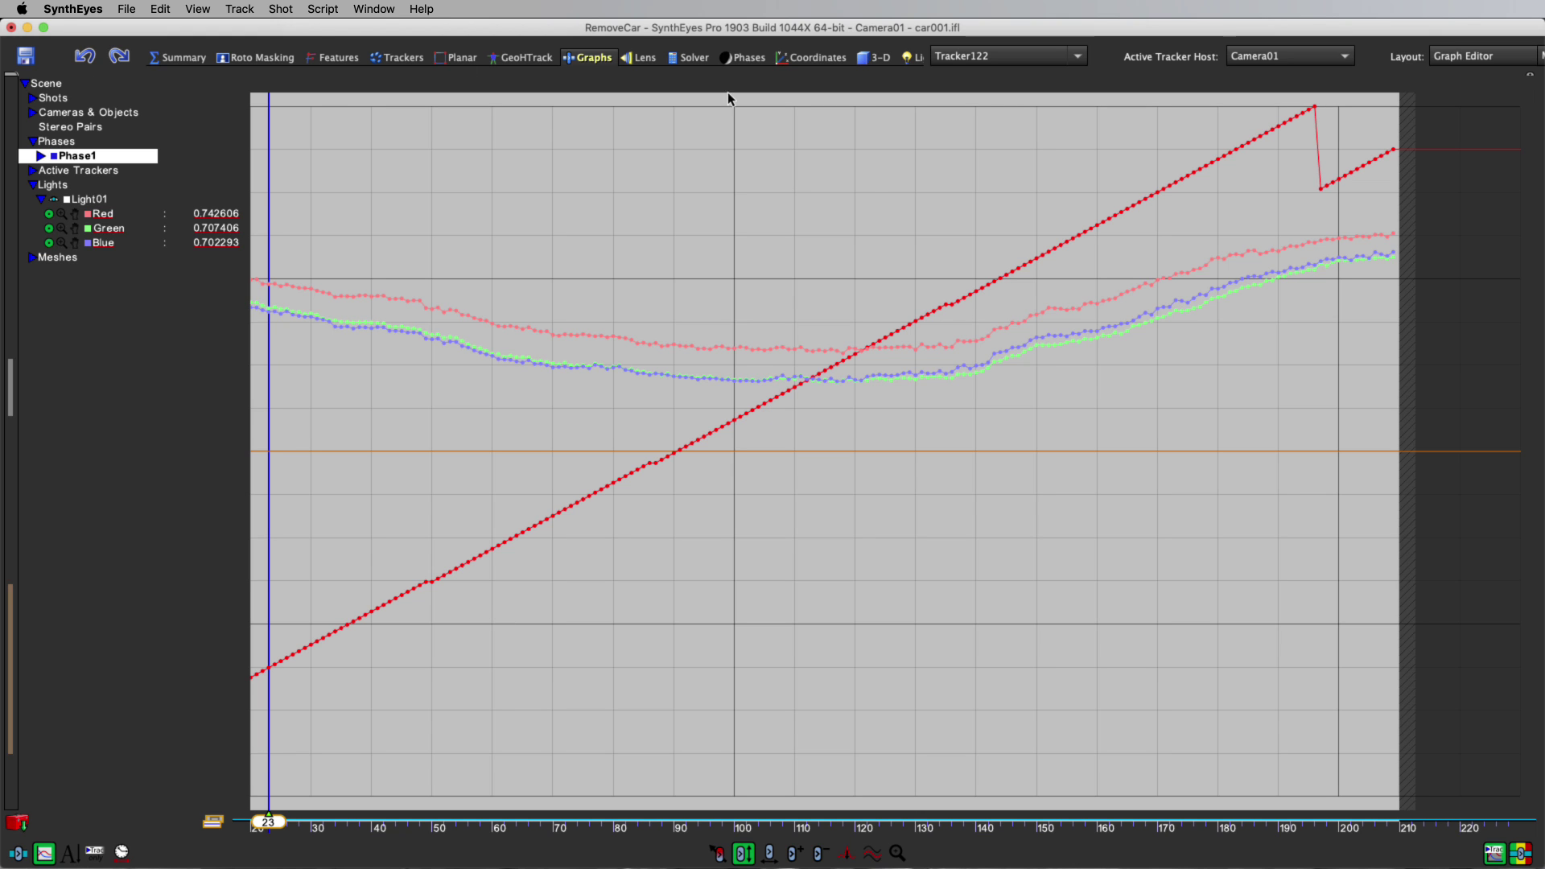
Reopen the ViewShift settings from the Solver room, enable Compensate Illumination, run the render, and move the carvs.mp4 window up.
{"action": "left_click", "coordinate": [694, 57]}
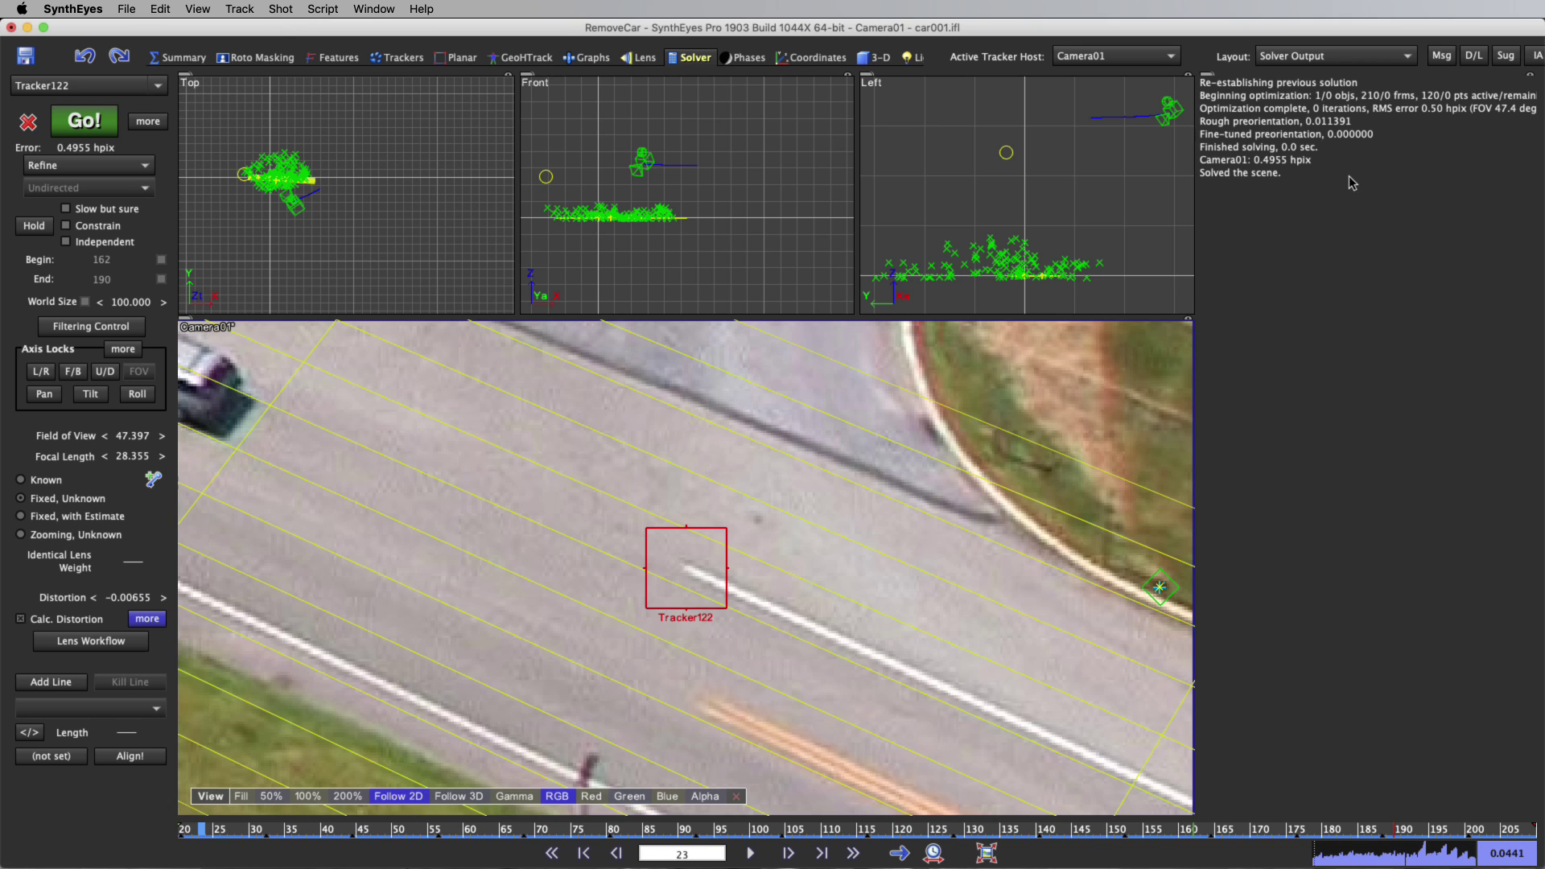
{"action": "left_click", "coordinate": [281, 9]}
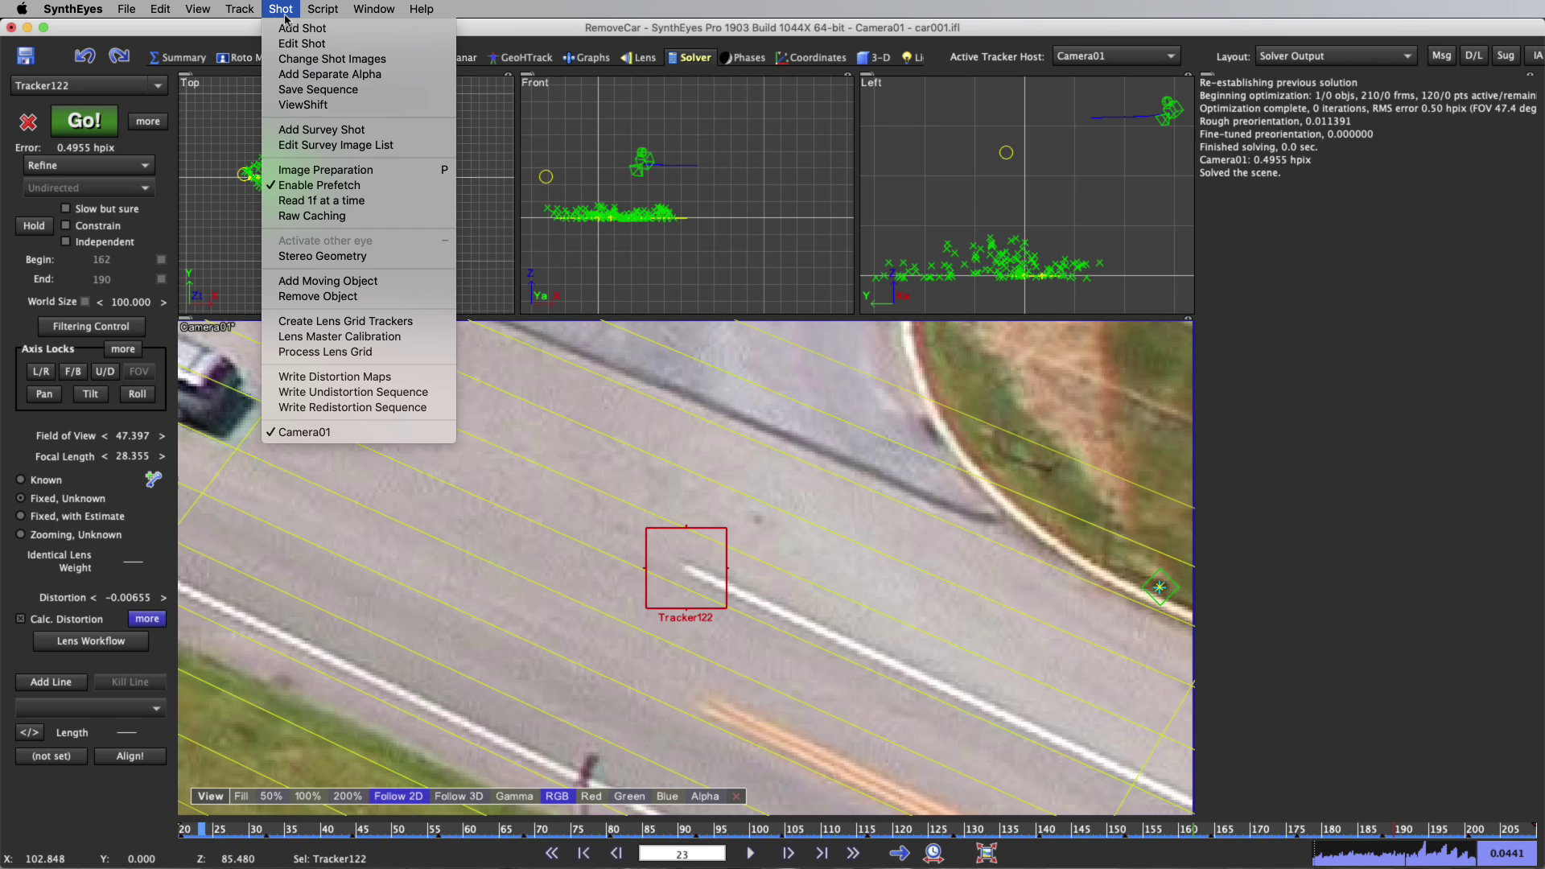
{"action": "left_click", "coordinate": [362, 107]}
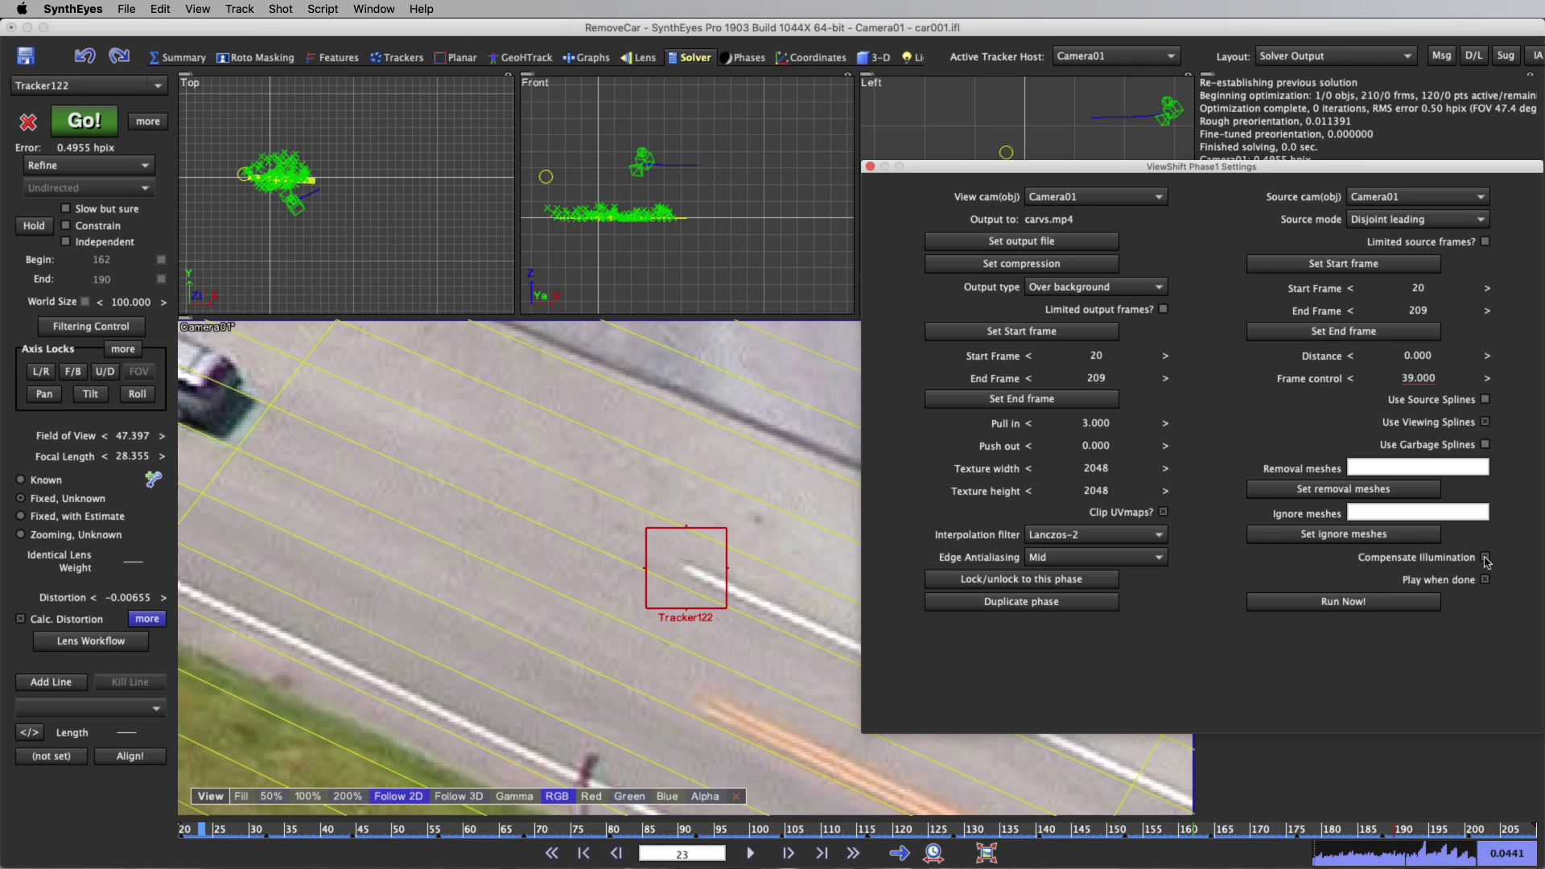
{"action": "left_click", "coordinate": [1326, 610]}
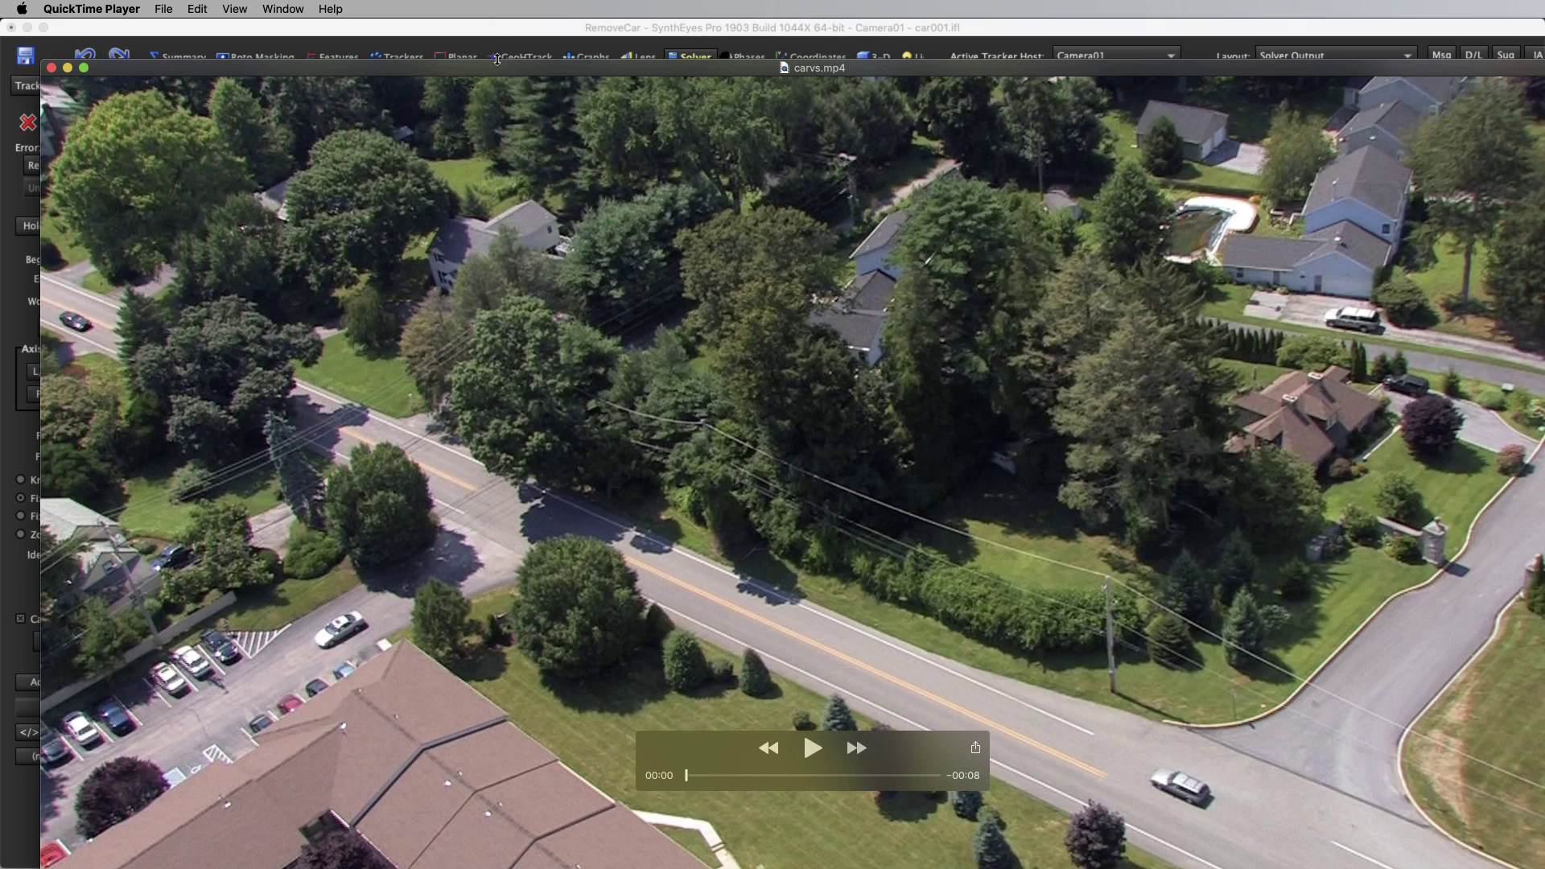
{"action": "left_click_drag", "start_coordinate": [496, 66], "coordinate": [454, 14]}
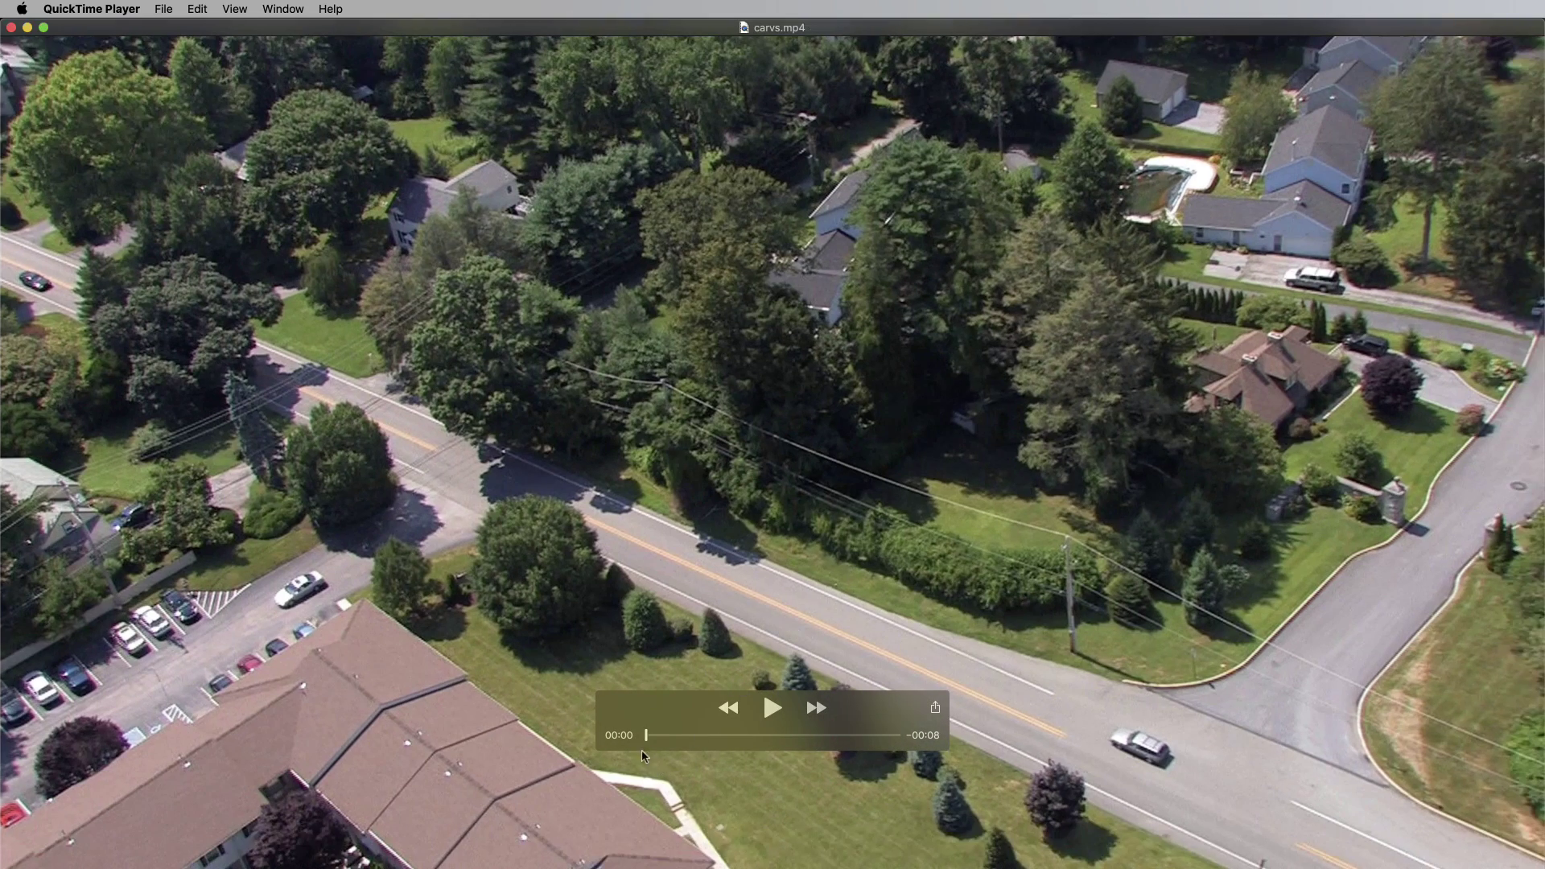
Scrub the rendered carvs.mp4 back to its start to review the car removal, and close the movie.
{"action": "left_click_drag", "start_coordinate": [656, 744], "coordinate": [627, 706]}
{"action": "left_click_drag", "start_coordinate": [681, 735], "coordinate": [636, 763]}
{"action": "left_click", "coordinate": [11, 28]}
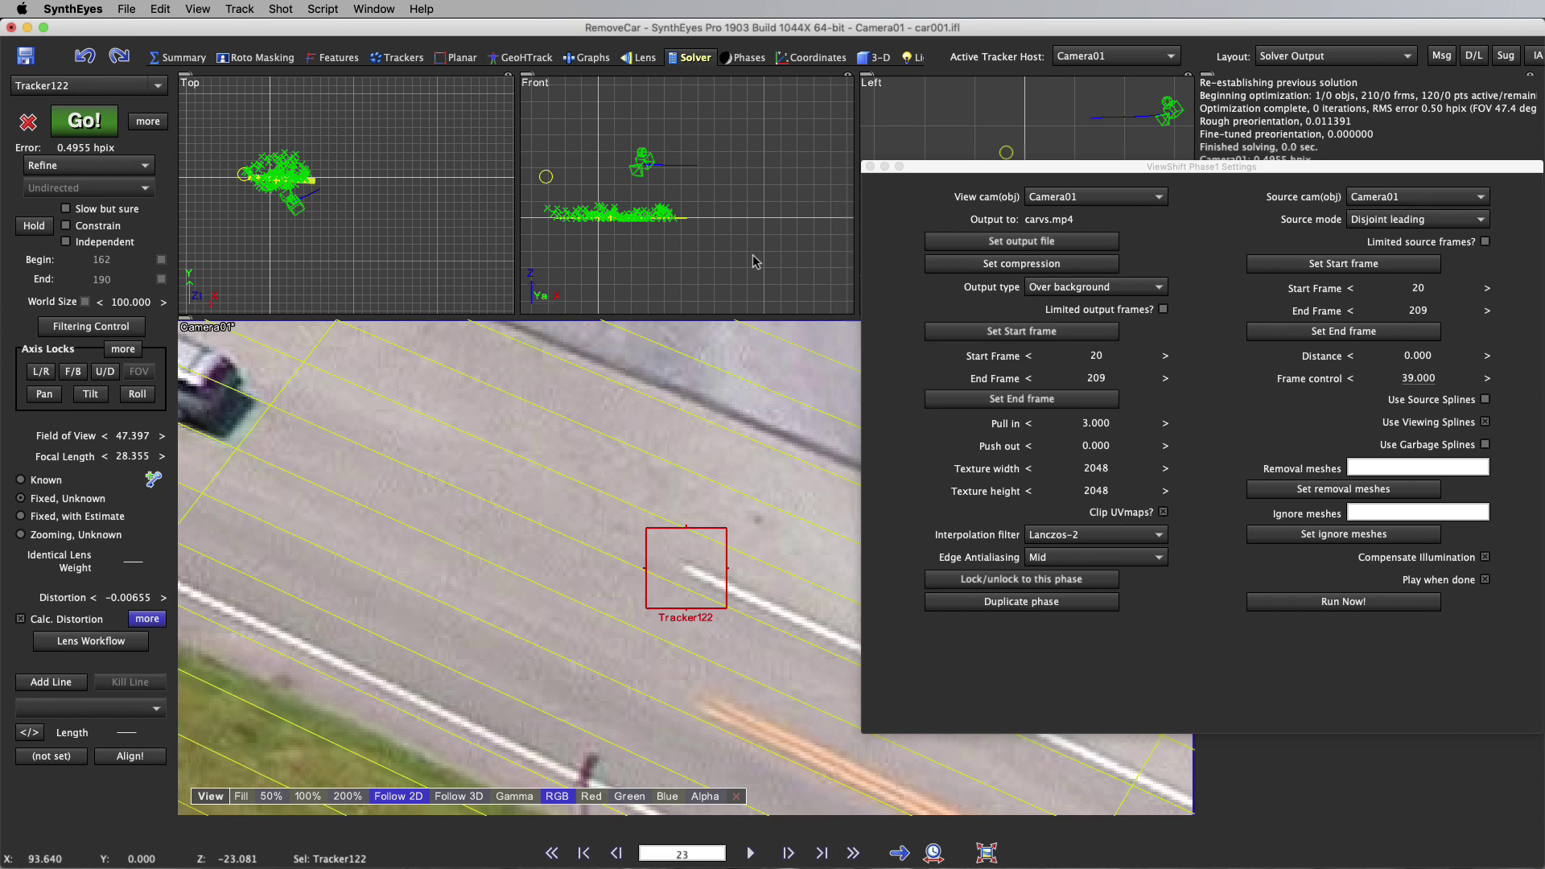
Open the Phases room and move the Phase1 node to the upper left of the Phase View, clear of the ViewShift settings window.
{"action": "left_click", "coordinate": [749, 58]}
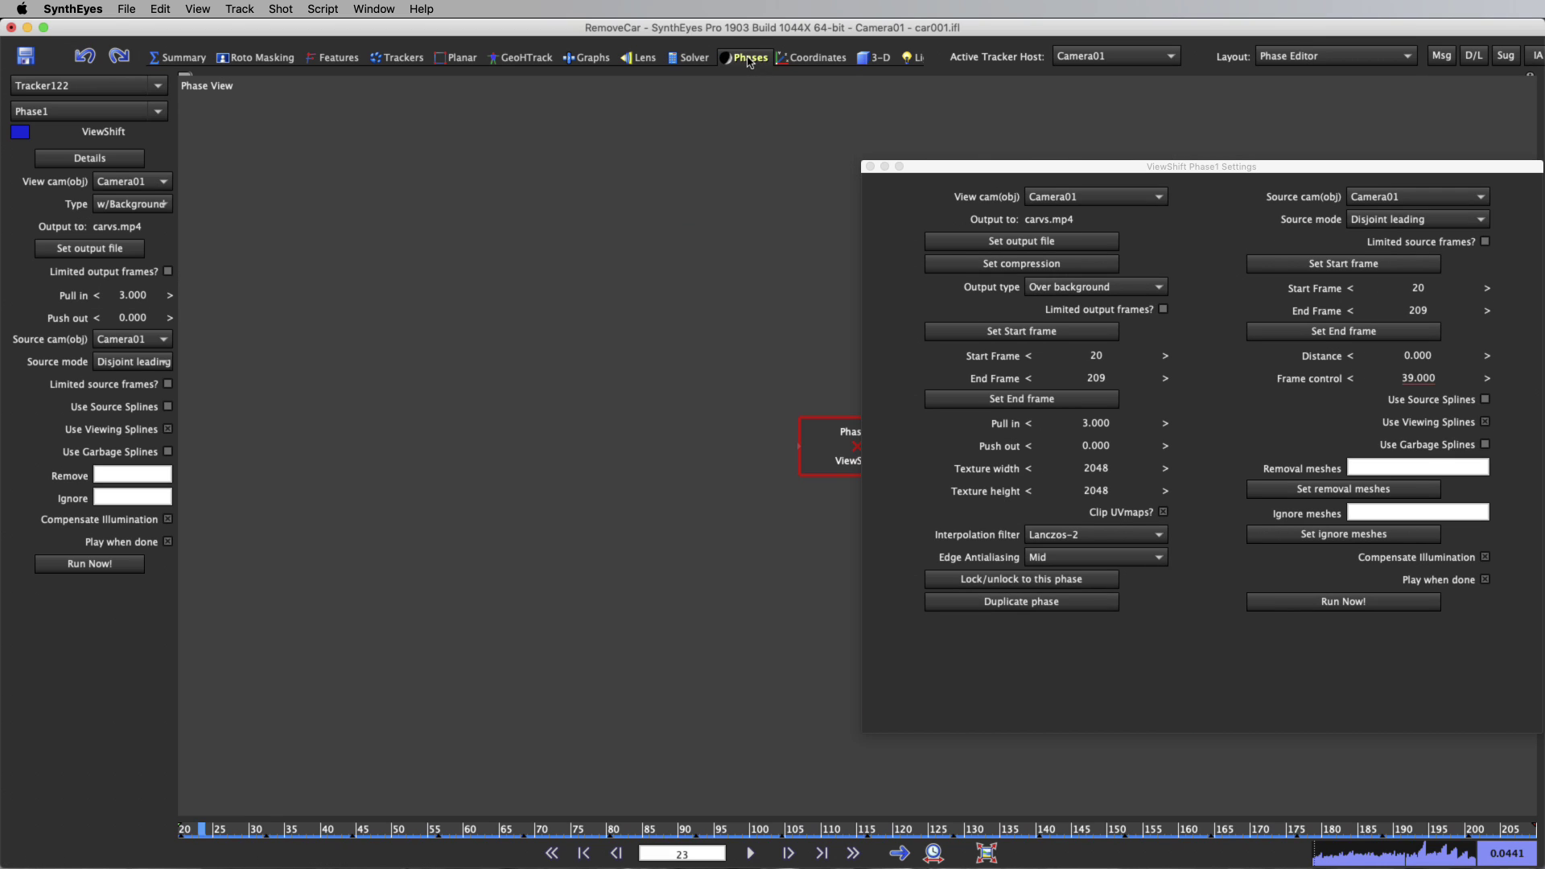
{"action": "left_click_drag", "start_coordinate": [977, 172], "coordinate": [1110, 192]}
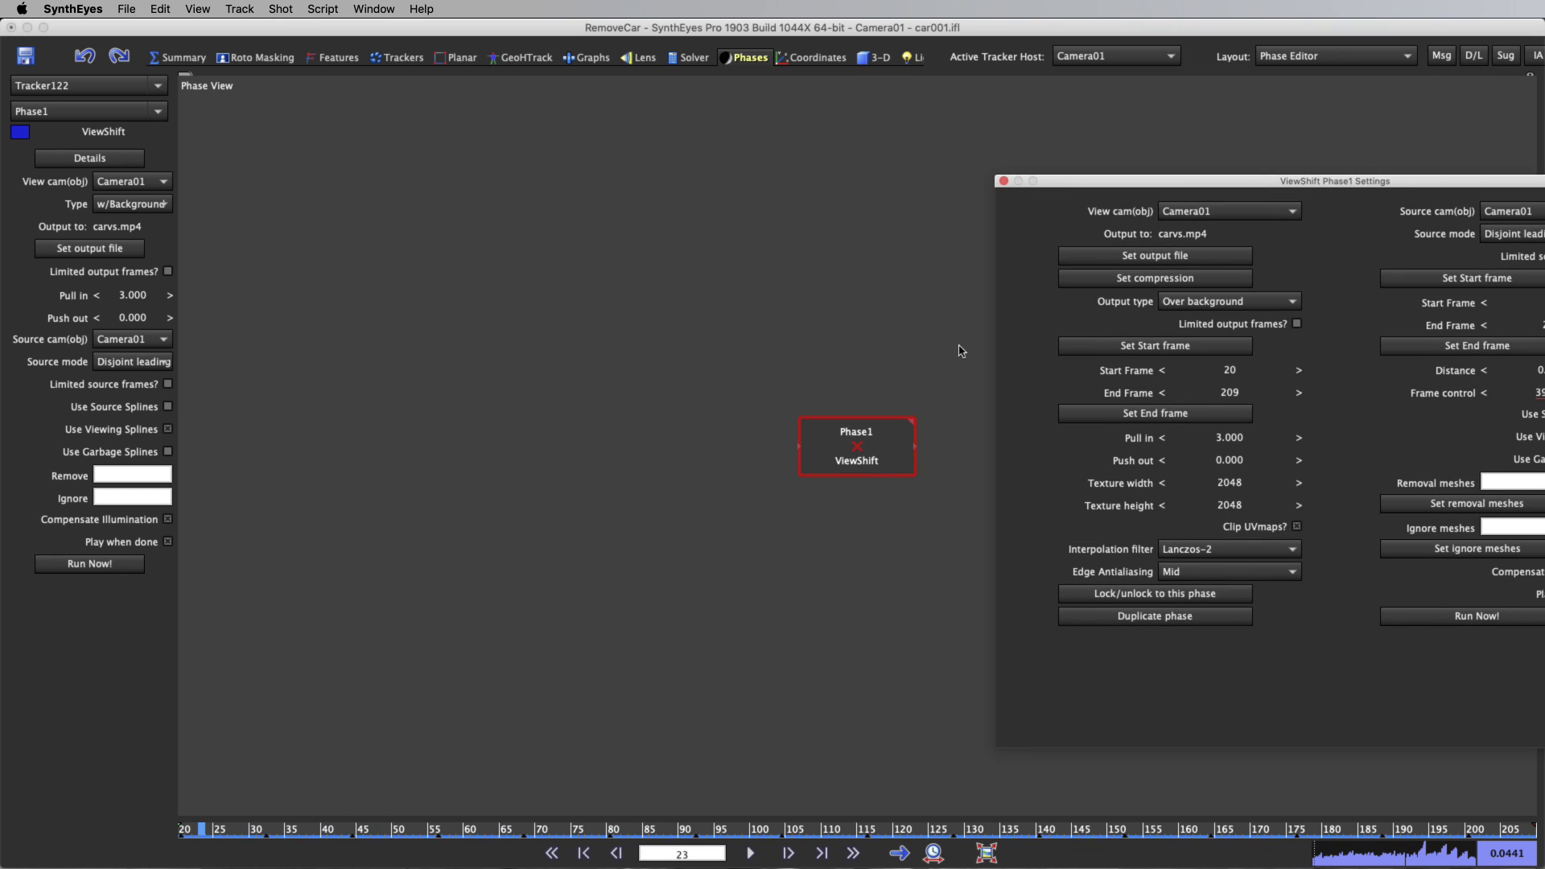
{"action": "left_click_drag", "start_coordinate": [860, 442], "coordinate": [448, 203]}
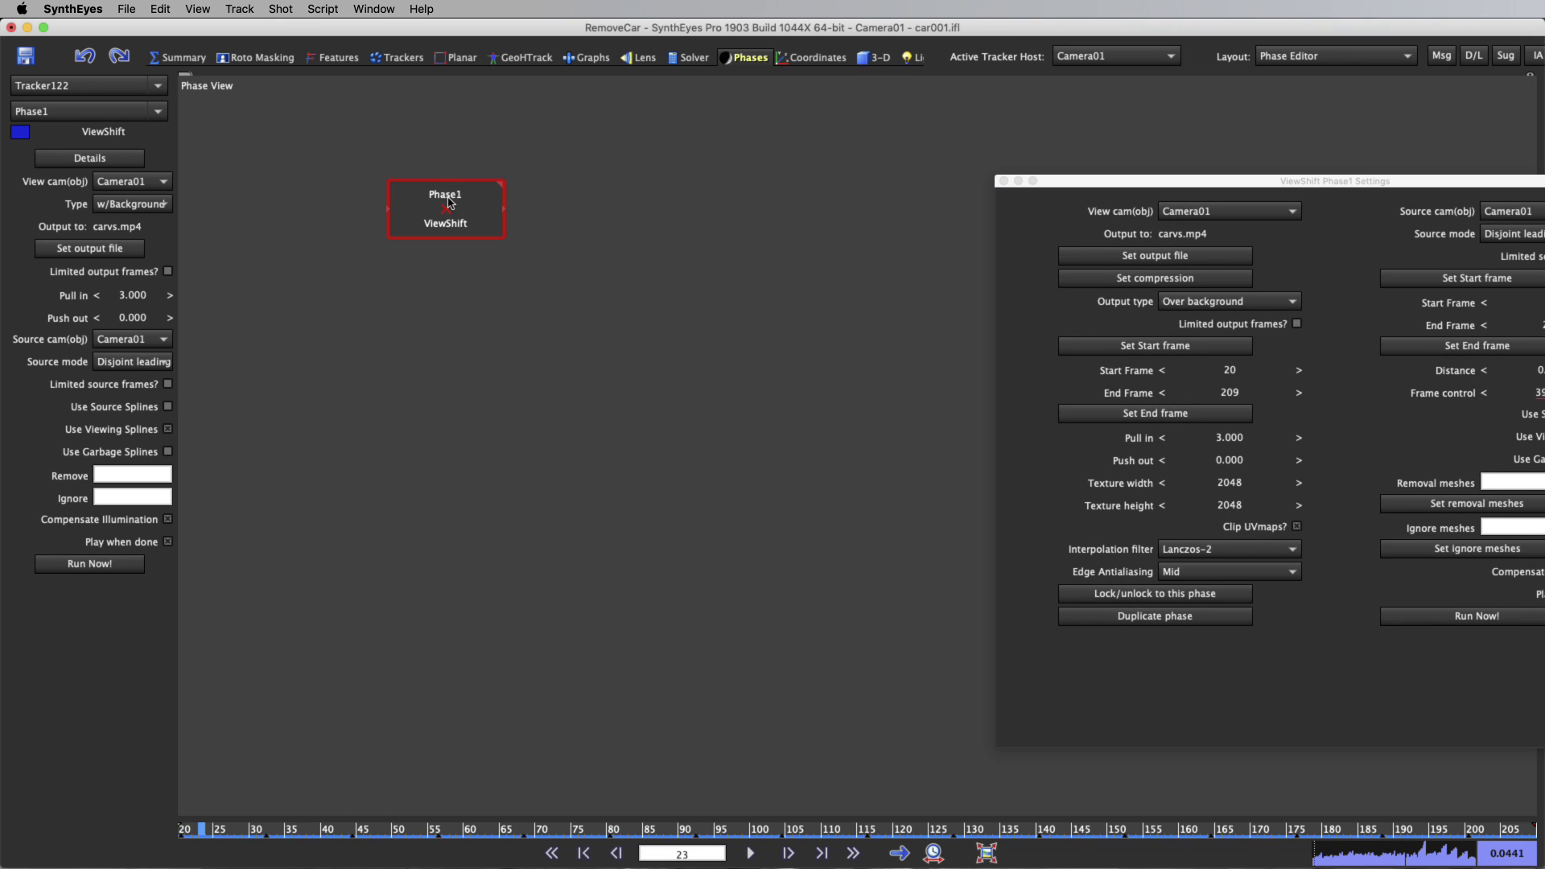
{"action": "left_click", "coordinate": [1093, 190]}
{"action": "left_click_drag", "start_coordinate": [1086, 188], "coordinate": [907, 161]}
Add a new ViewShift phase below Phase1 in the Phase View and duplicate the new phase.
{"action": "right_click", "coordinate": [483, 328]}
{"action": "mouse_move", "coordinate": [562, 602]}
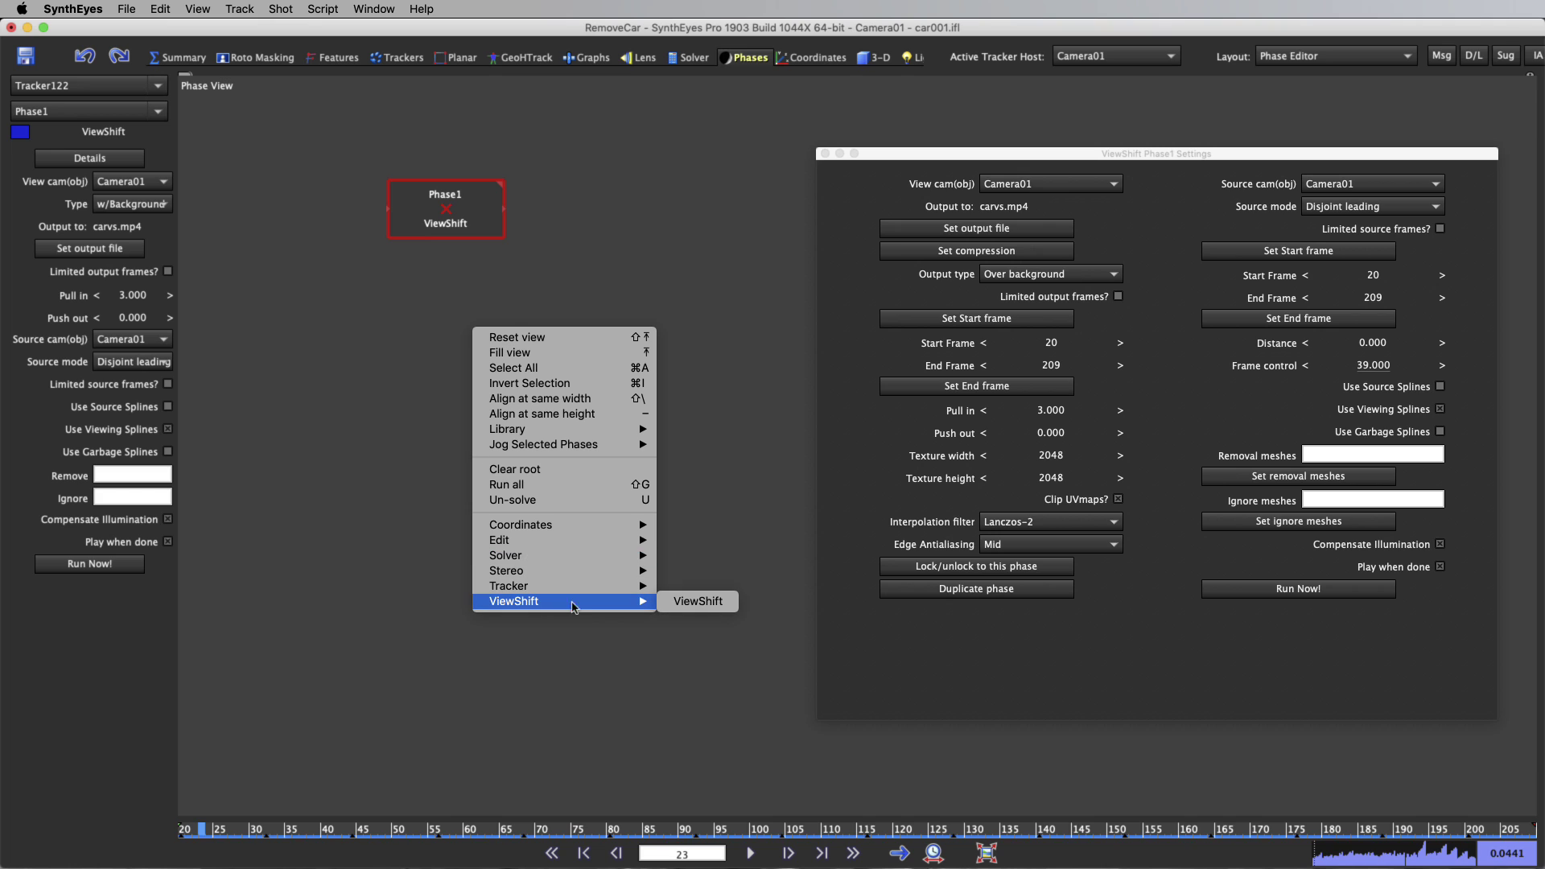
{"action": "left_click", "coordinate": [684, 609]}
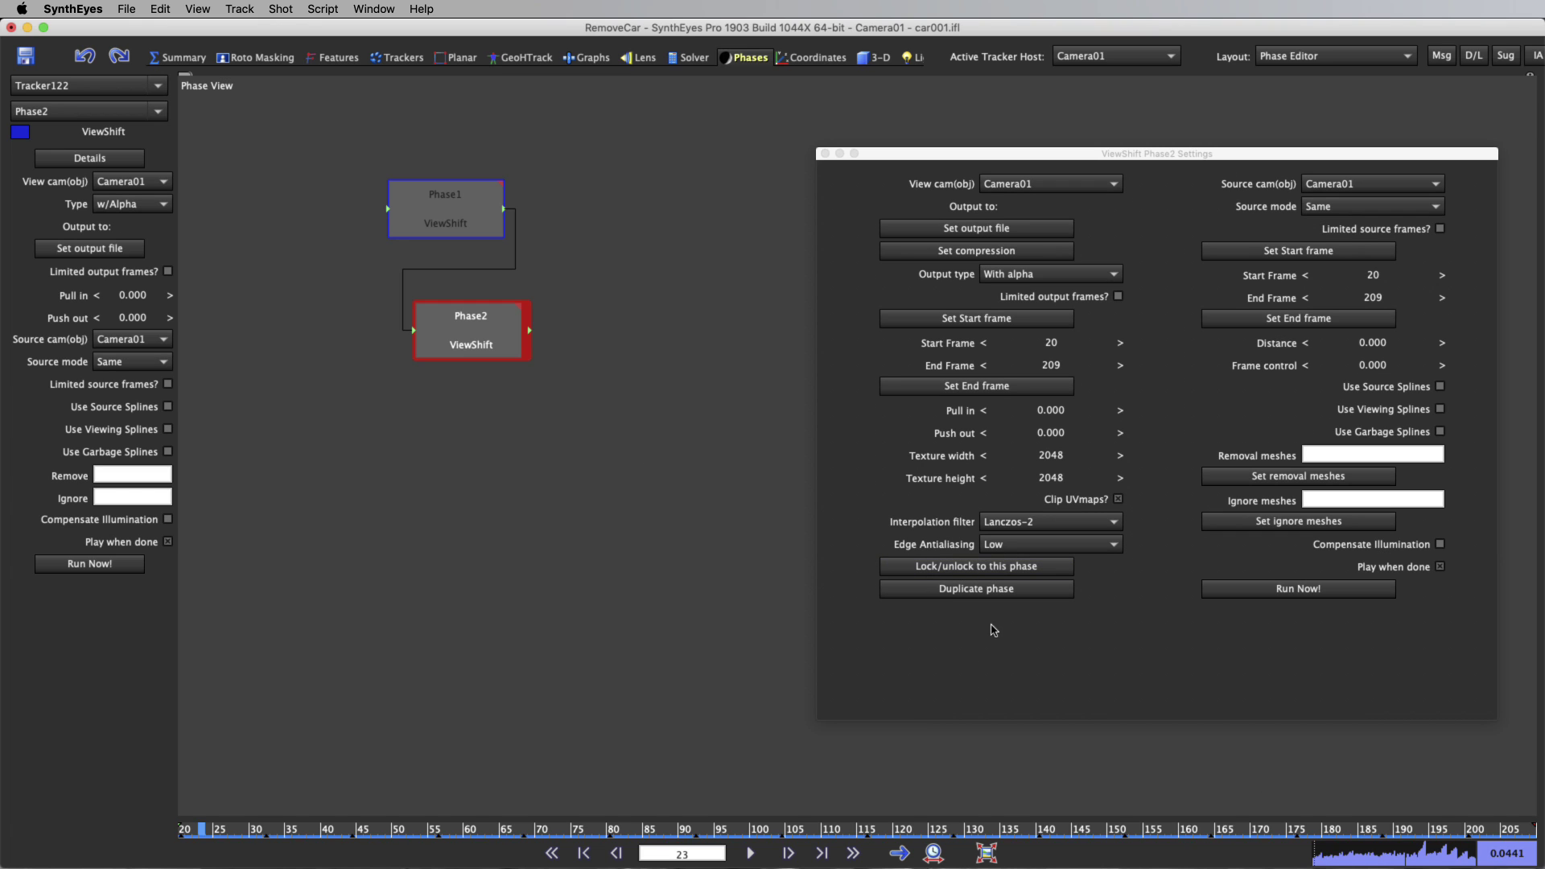
{"action": "left_click", "coordinate": [976, 588]}
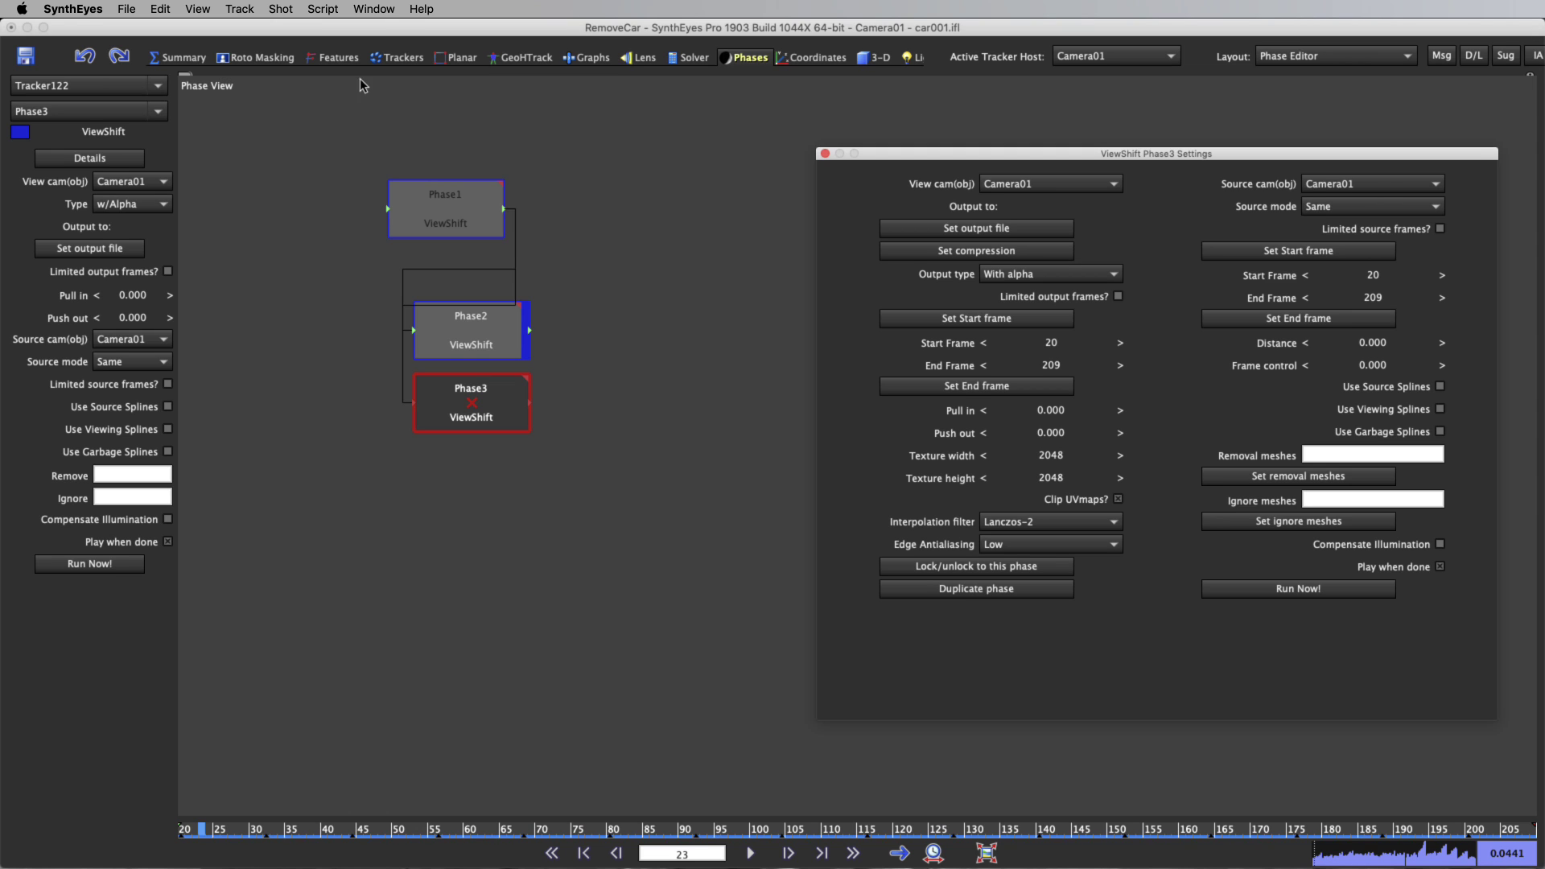
Return to the Solver room and look through the output types offered in the duplicated phase's ViewShift settings.
{"action": "left_click", "coordinate": [690, 57]}
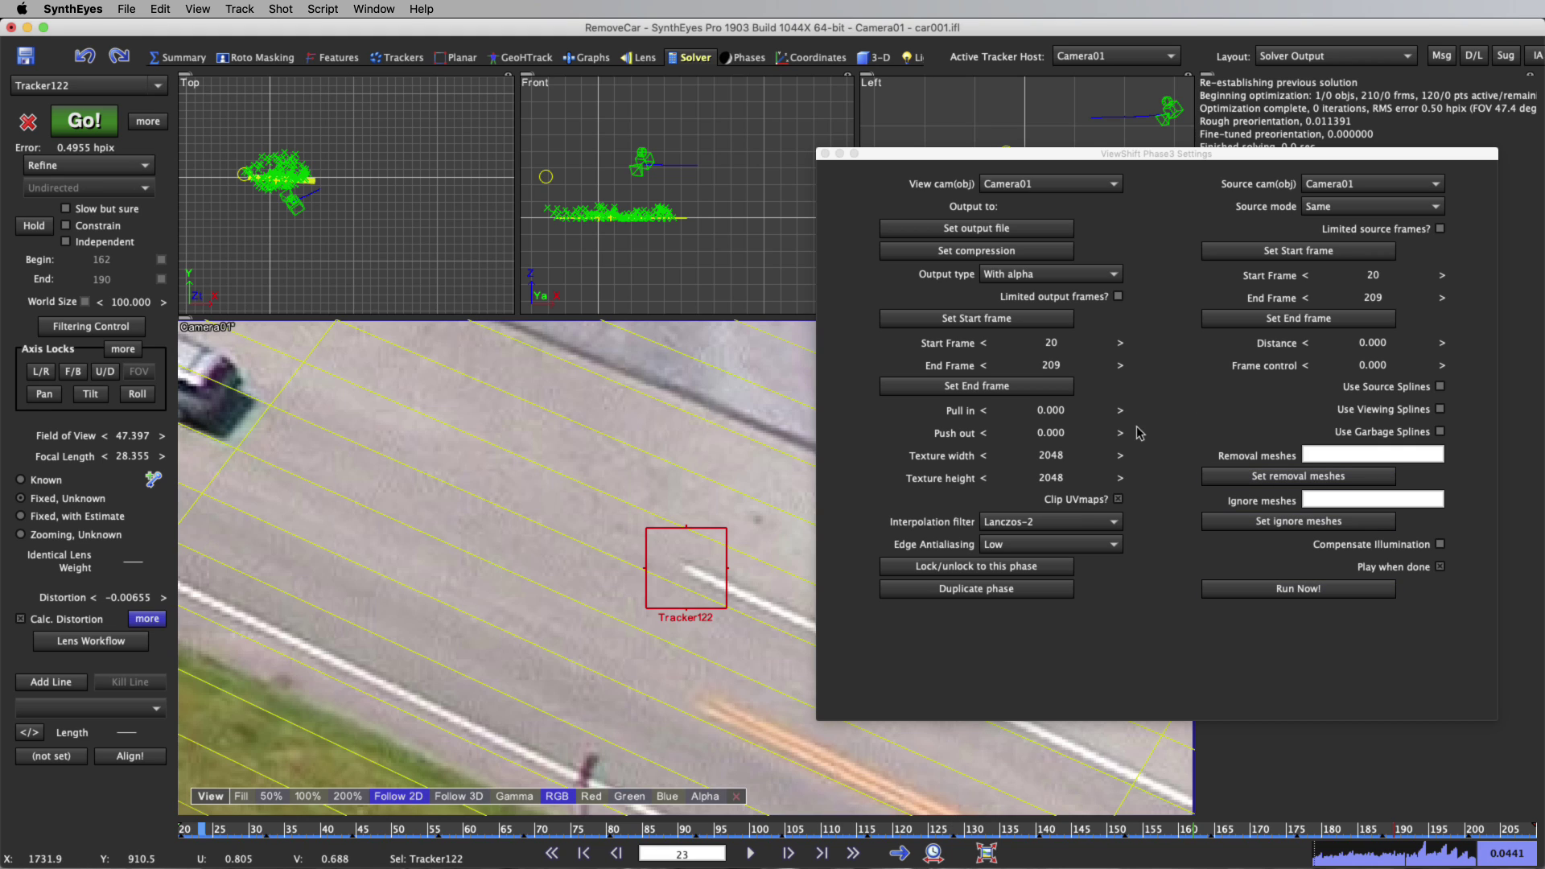
{"action": "left_click", "coordinate": [1047, 274]}
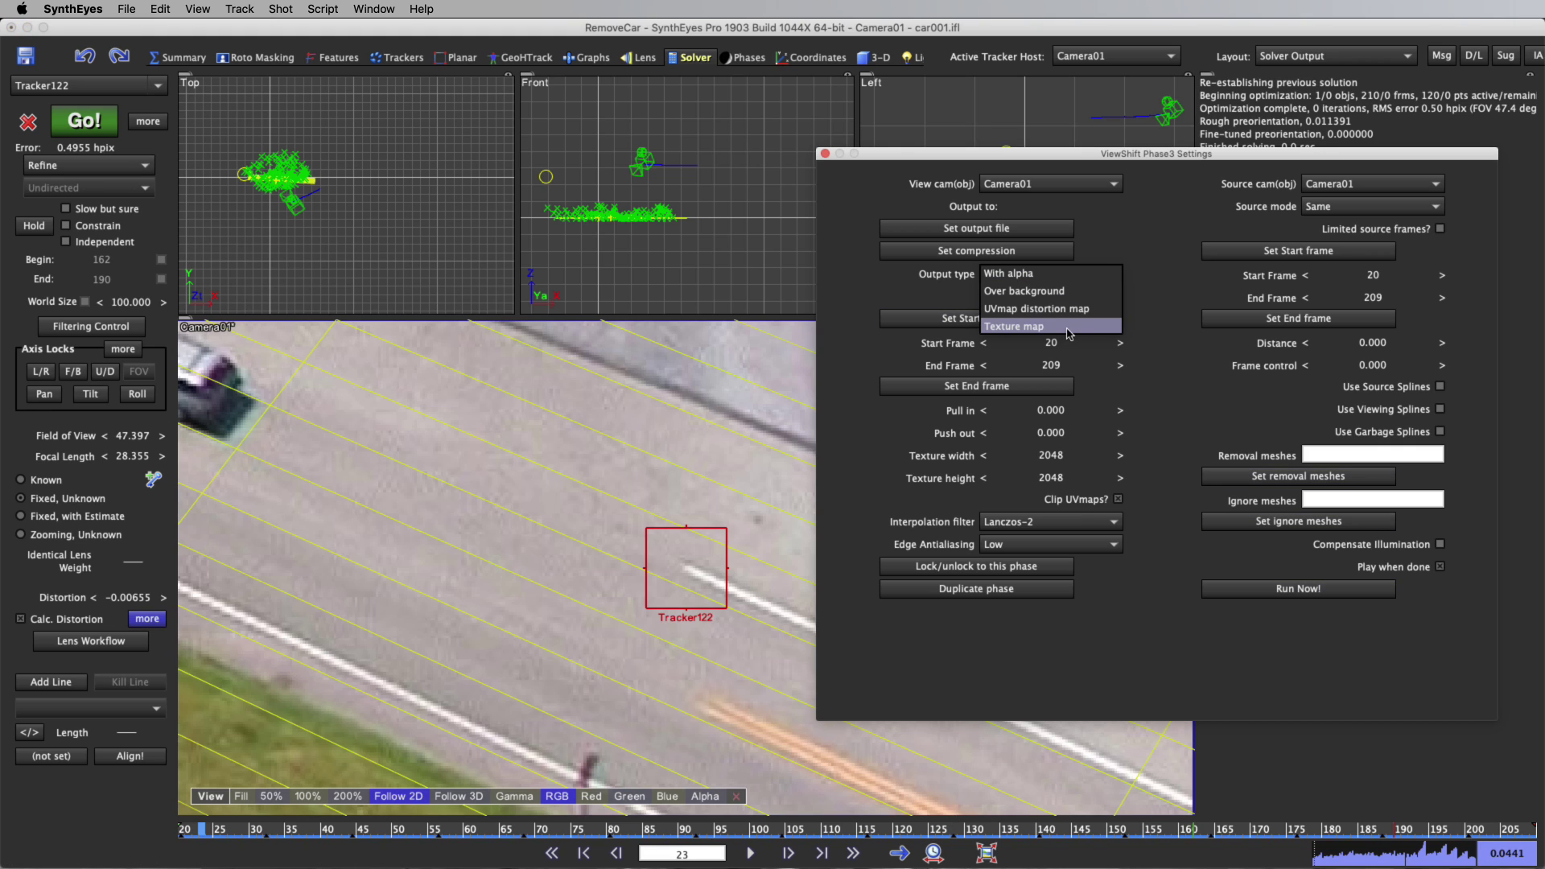
{"action": "left_click", "coordinate": [1177, 314]}
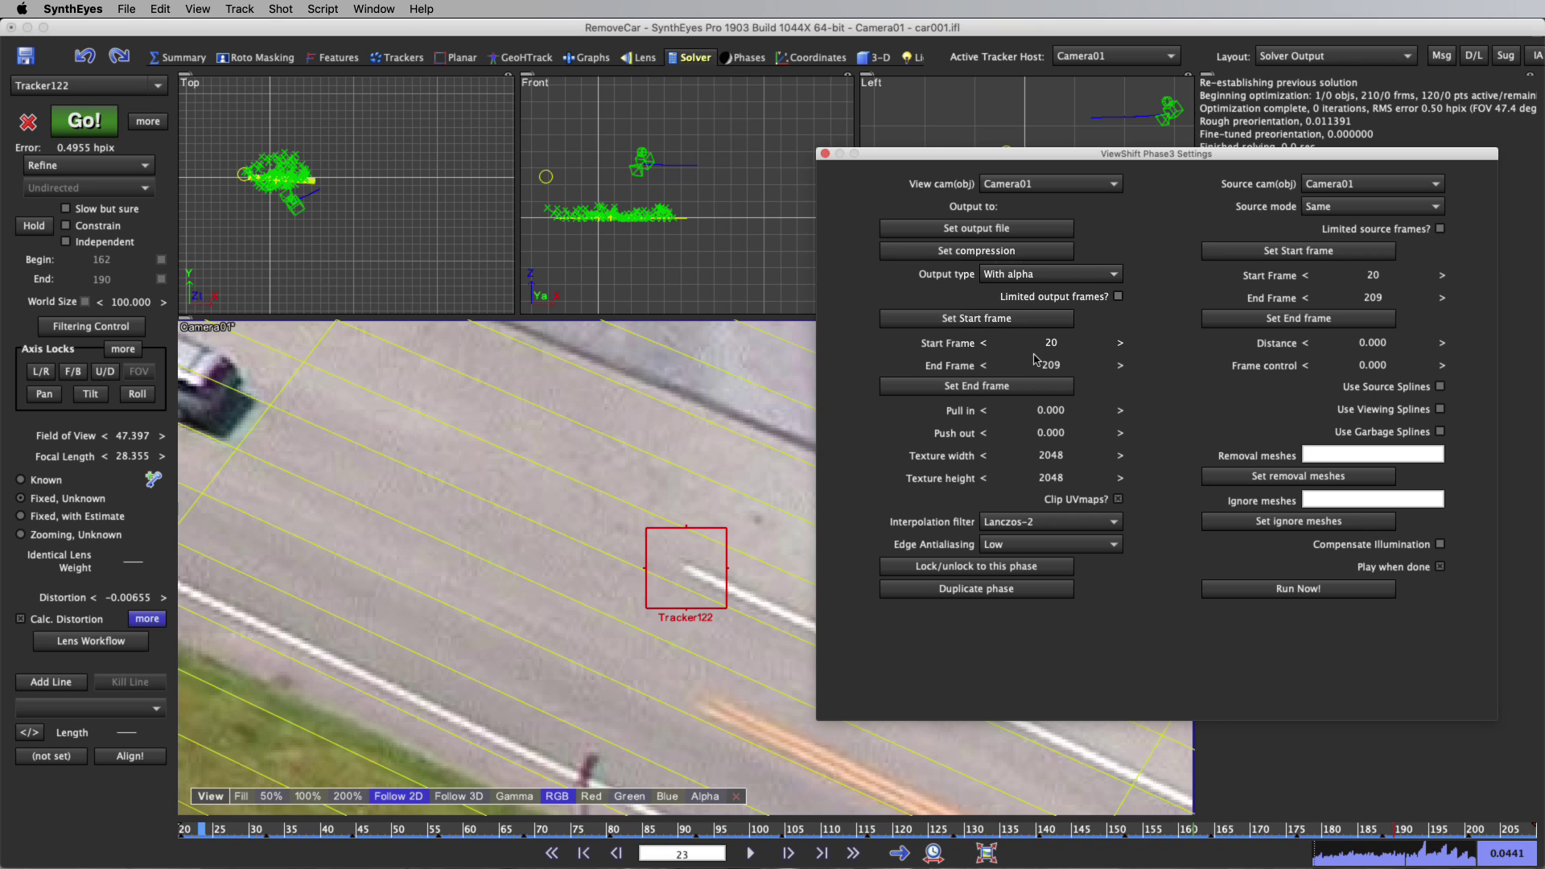